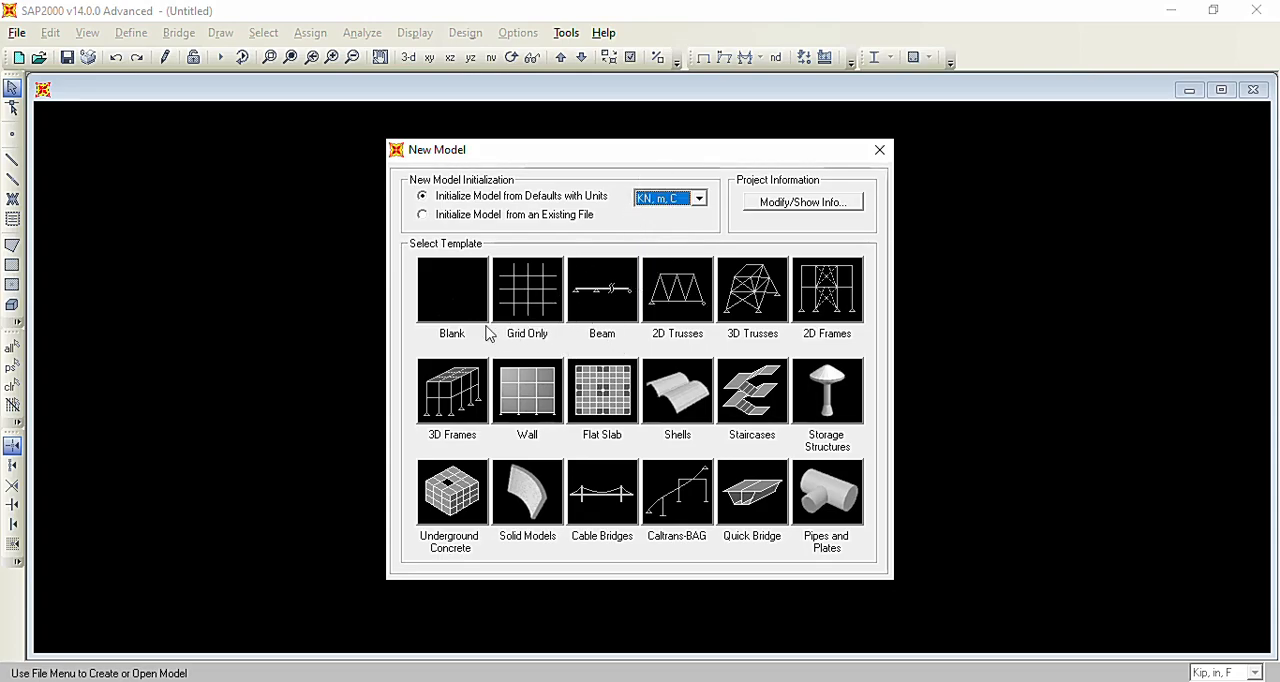
Create a blank model in KN, m, C units and start a new material definition.
{"action": "left_click", "coordinate": [453, 287]}
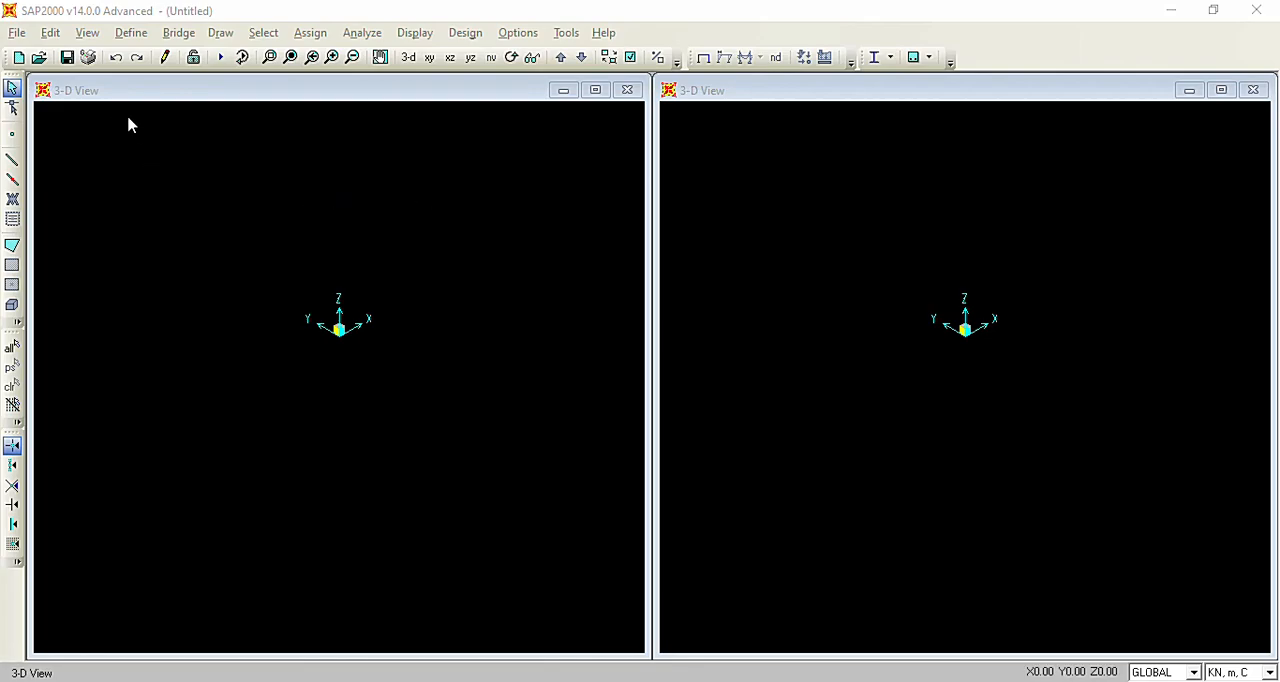
{"action": "left_click", "coordinate": [138, 40]}
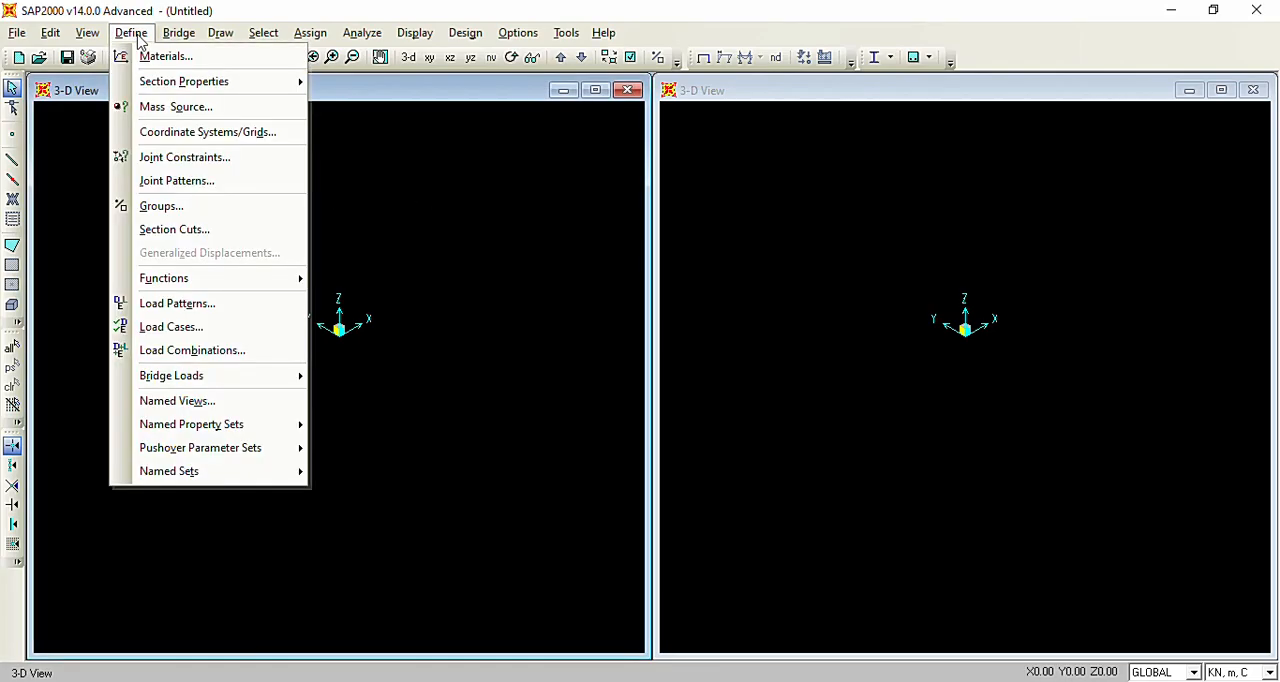
{"action": "left_click", "coordinate": [181, 58]}
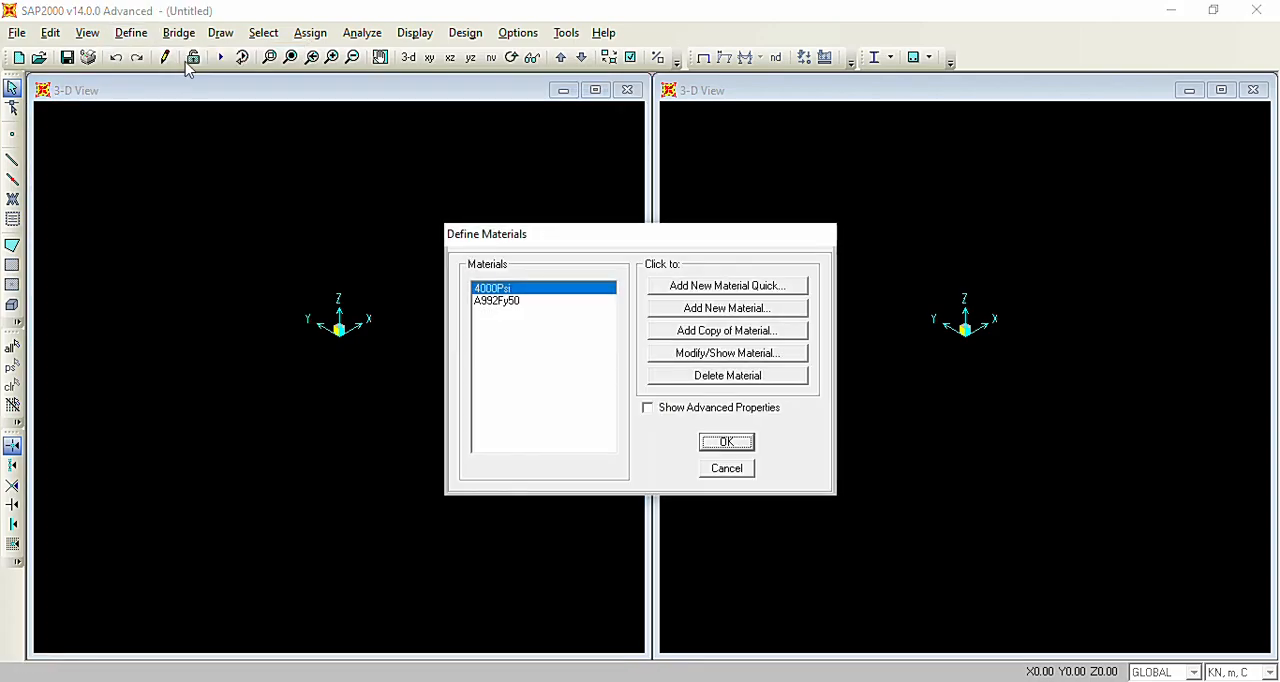
{"action": "left_click", "coordinate": [526, 289]}
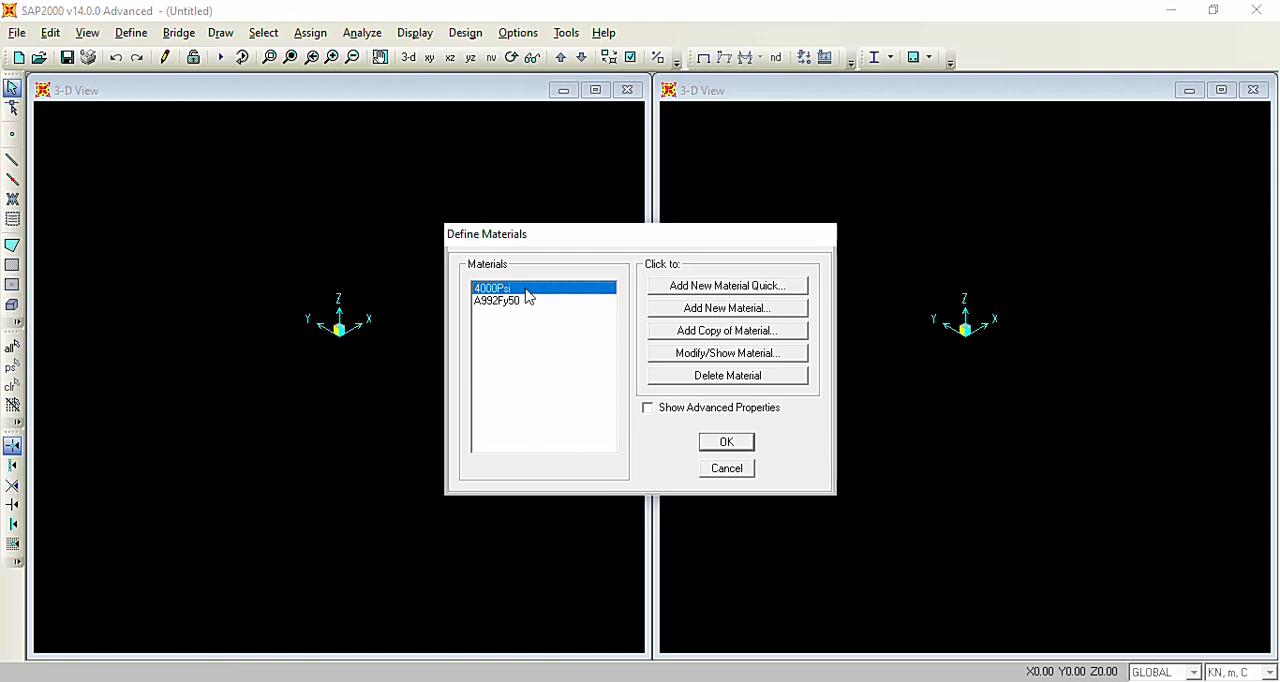
{"action": "left_click", "coordinate": [534, 298]}
{"action": "left_click", "coordinate": [541, 290]}
{"action": "left_click", "coordinate": [786, 308]}
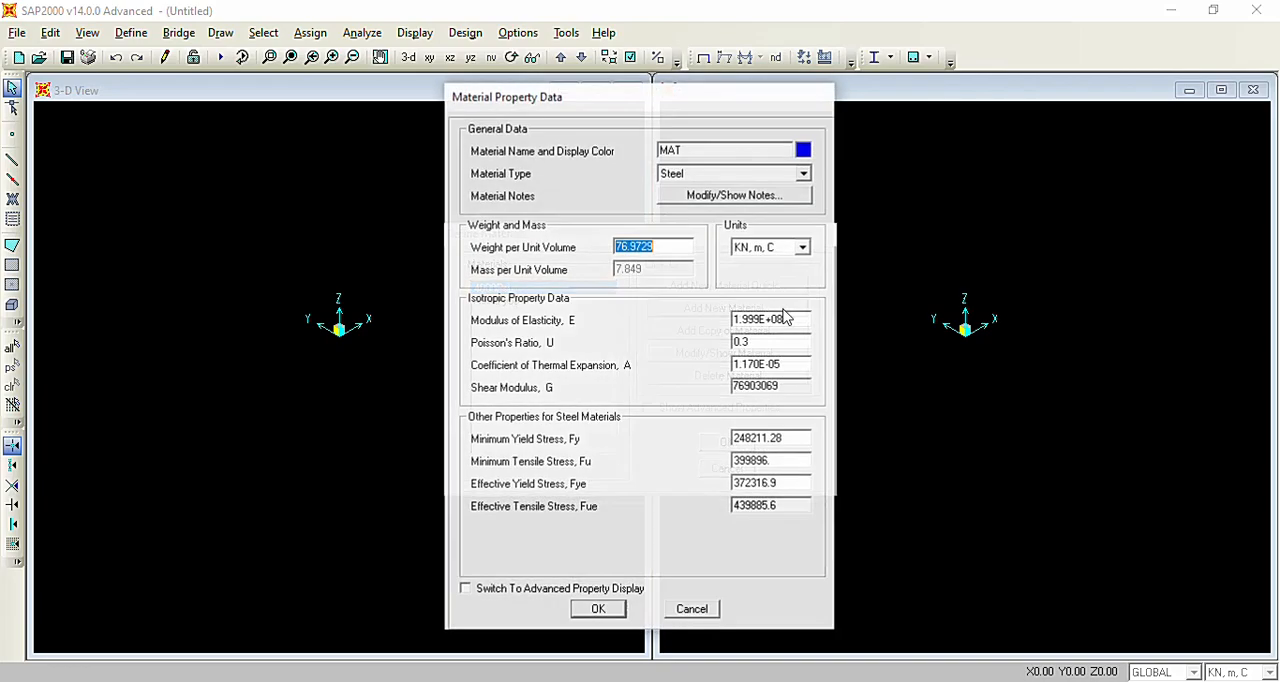
Name the new material Baja Tak Bermassa and choose Steel as its material type.
{"action": "double_click", "coordinate": [672, 150]}
{"action": "double_click", "coordinate": [672, 150]}
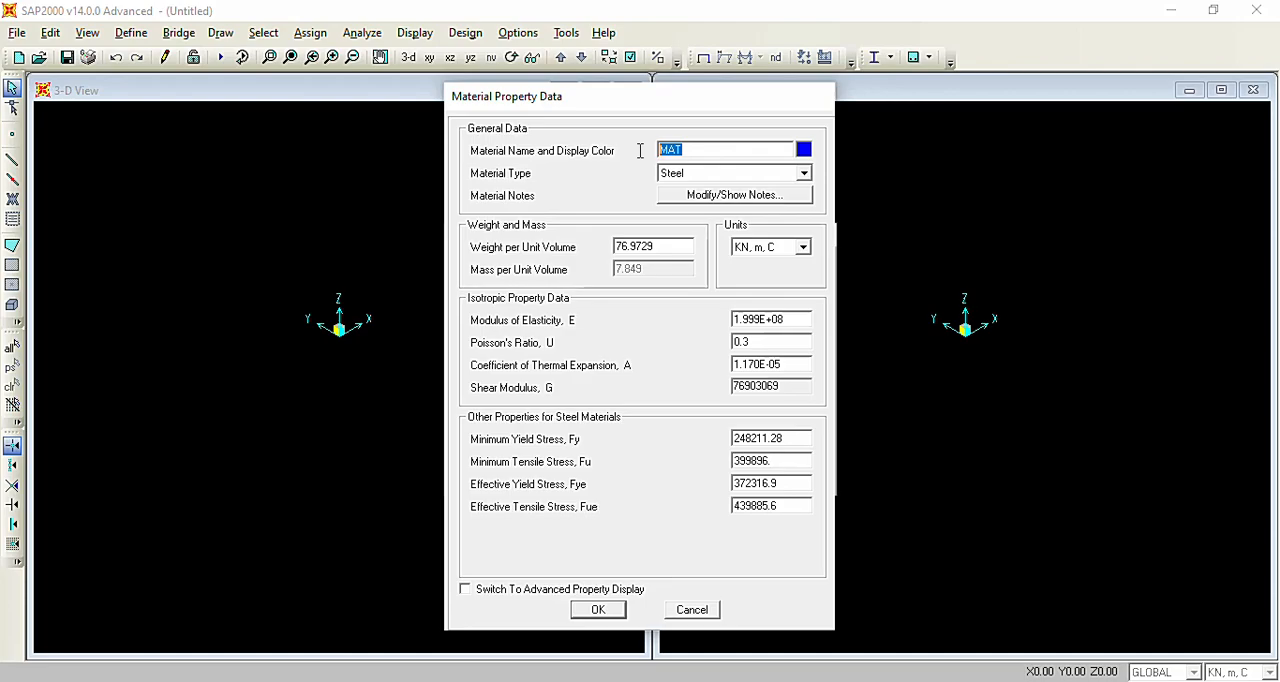
{"action": "key", "text": "End"}
{"action": "key", "text": "BackSpace"}
{"action": "key", "text": "BackSpace"}
{"action": "key", "text": "BackSpace"}
{"action": "type", "text": "Baja Tak Bermassa"}
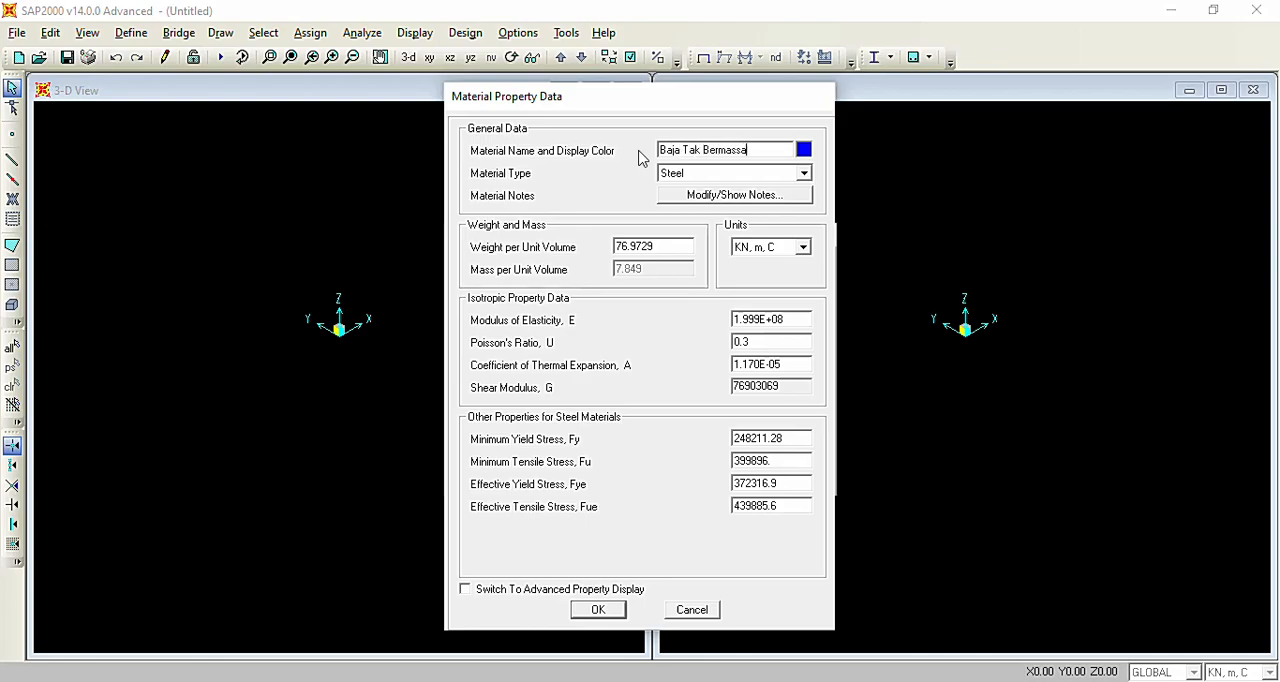
{"action": "left_click", "coordinate": [700, 174]}
{"action": "left_click", "coordinate": [700, 174]}
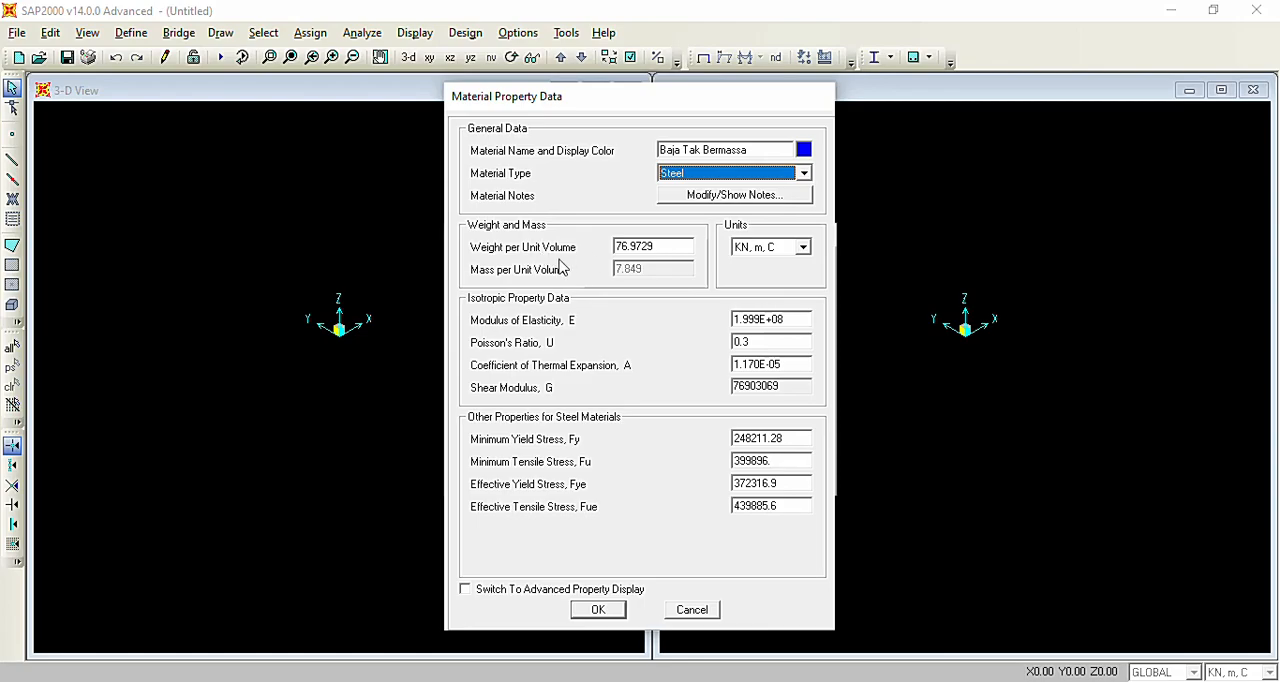
Set the Baja Tak Bermassa material's weight per unit volume to 0 and accept the material definitions.
{"action": "left_click", "coordinate": [659, 248]}
{"action": "type", "text": "0"}
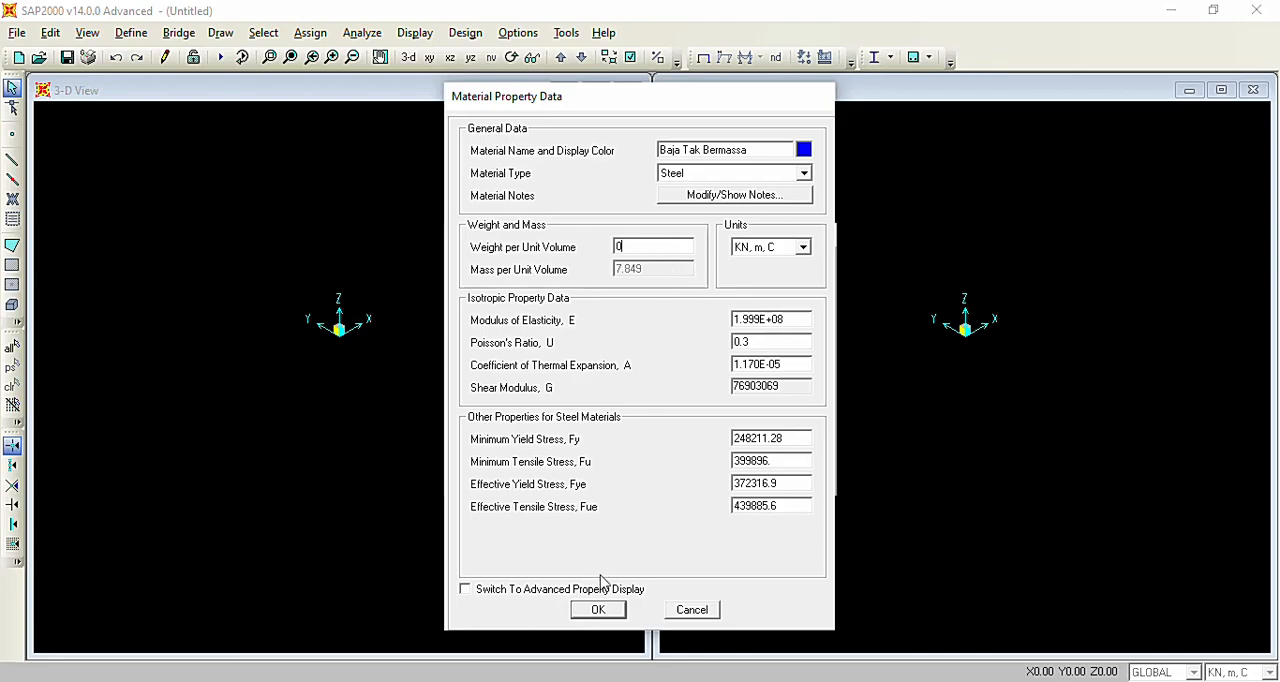
{"action": "left_click", "coordinate": [597, 610]}
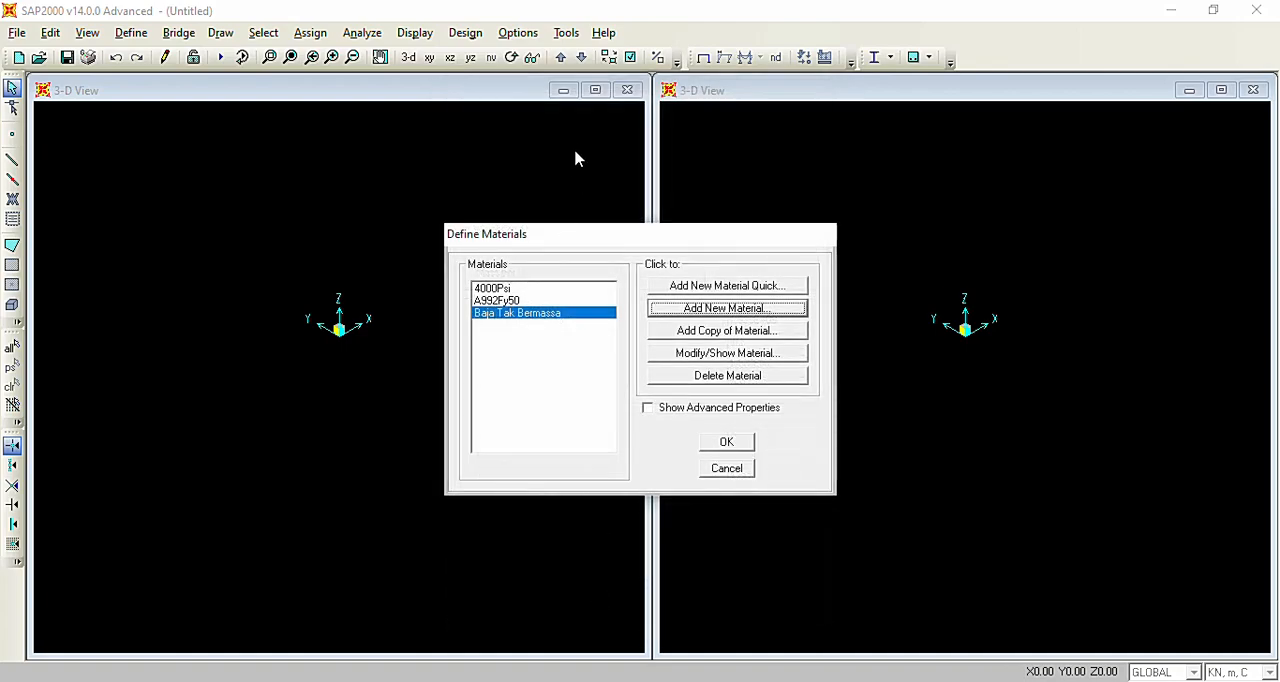
{"action": "left_click", "coordinate": [731, 445]}
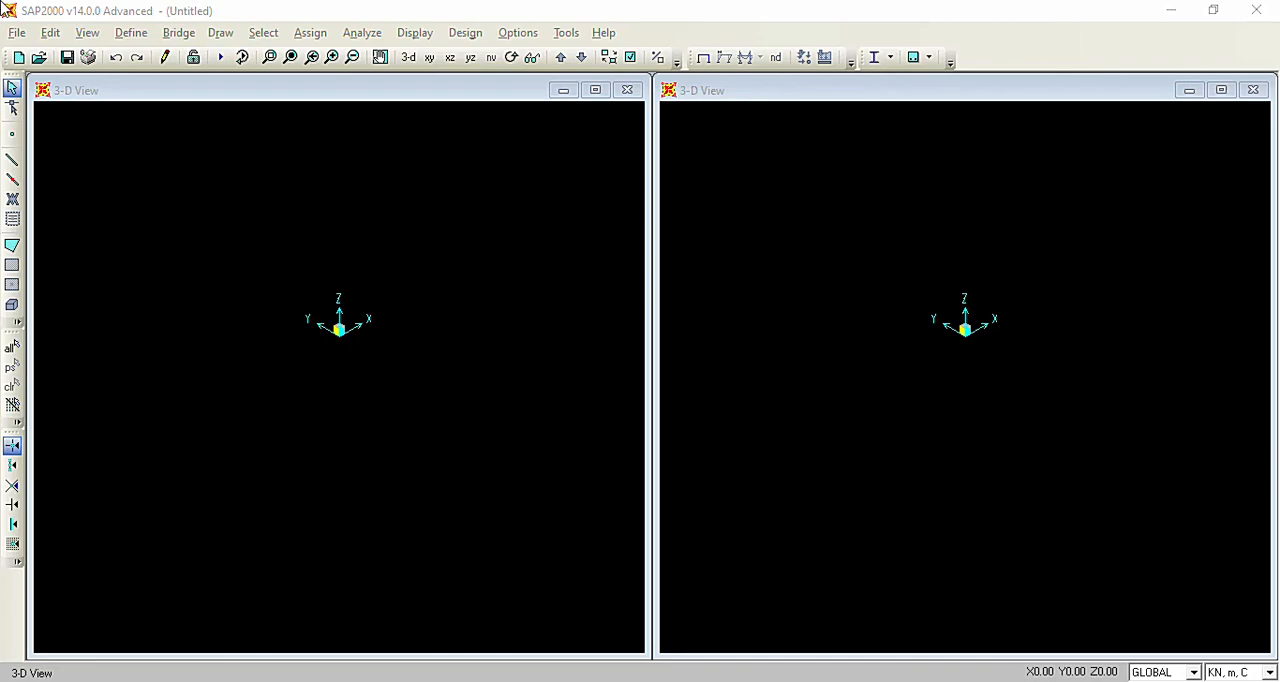
Add a new frame section property of type Steel with an I/Wide Flange shape.
{"action": "left_click", "coordinate": [140, 35]}
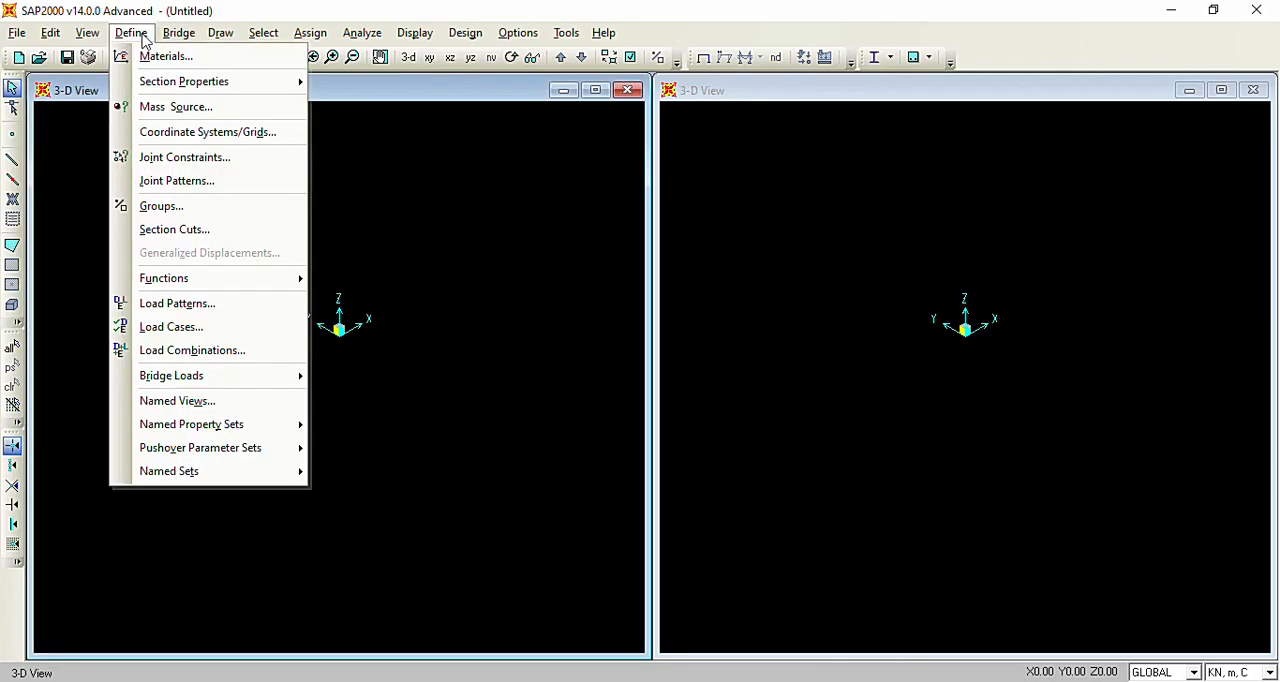
{"action": "mouse_move", "coordinate": [163, 85]}
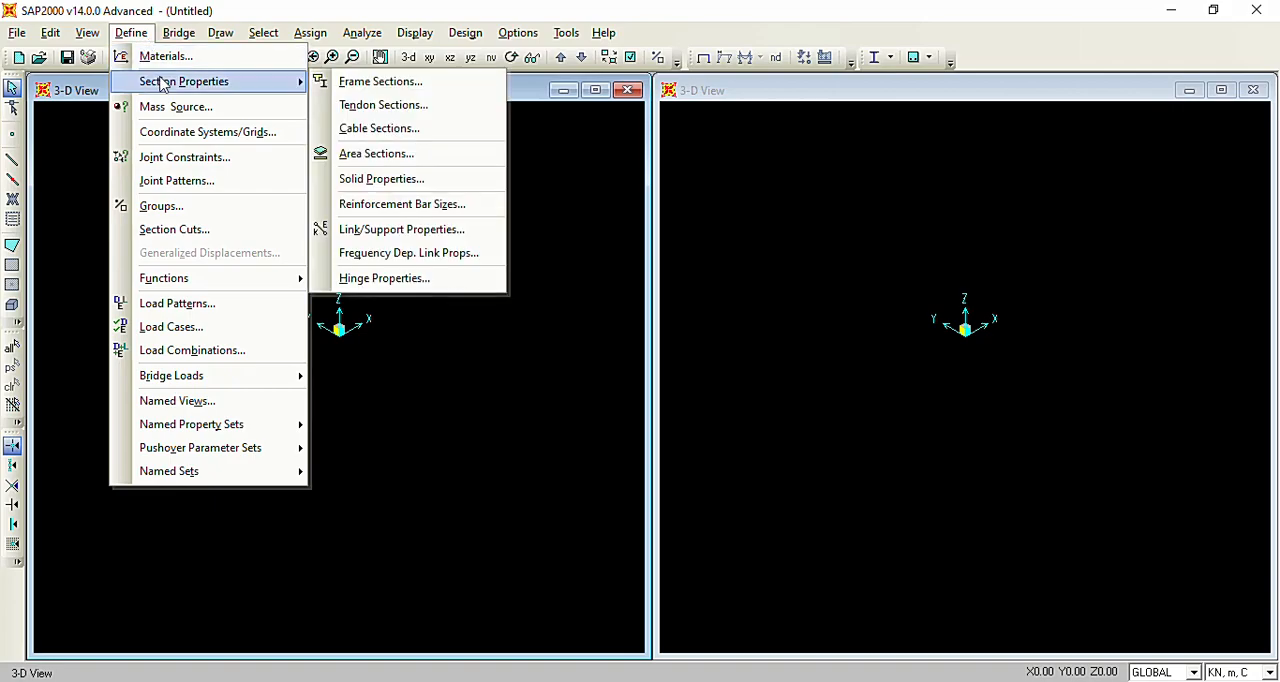
{"action": "left_click", "coordinate": [410, 85]}
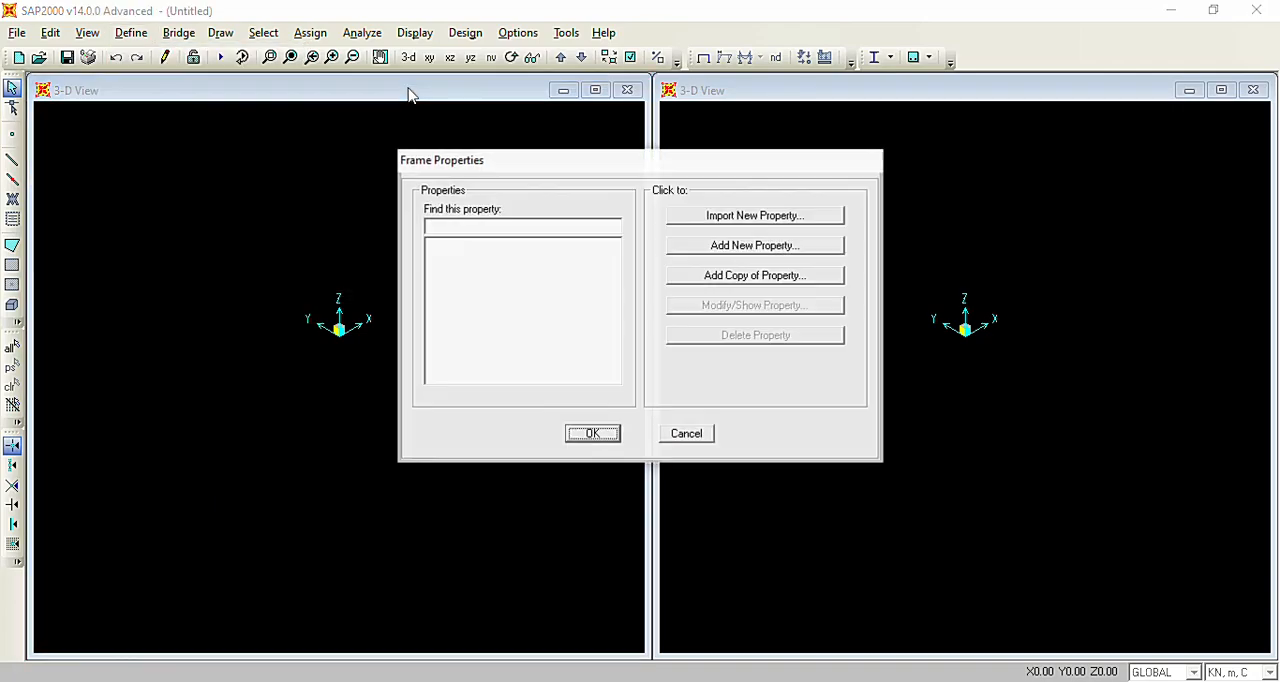
{"action": "left_click", "coordinate": [804, 248]}
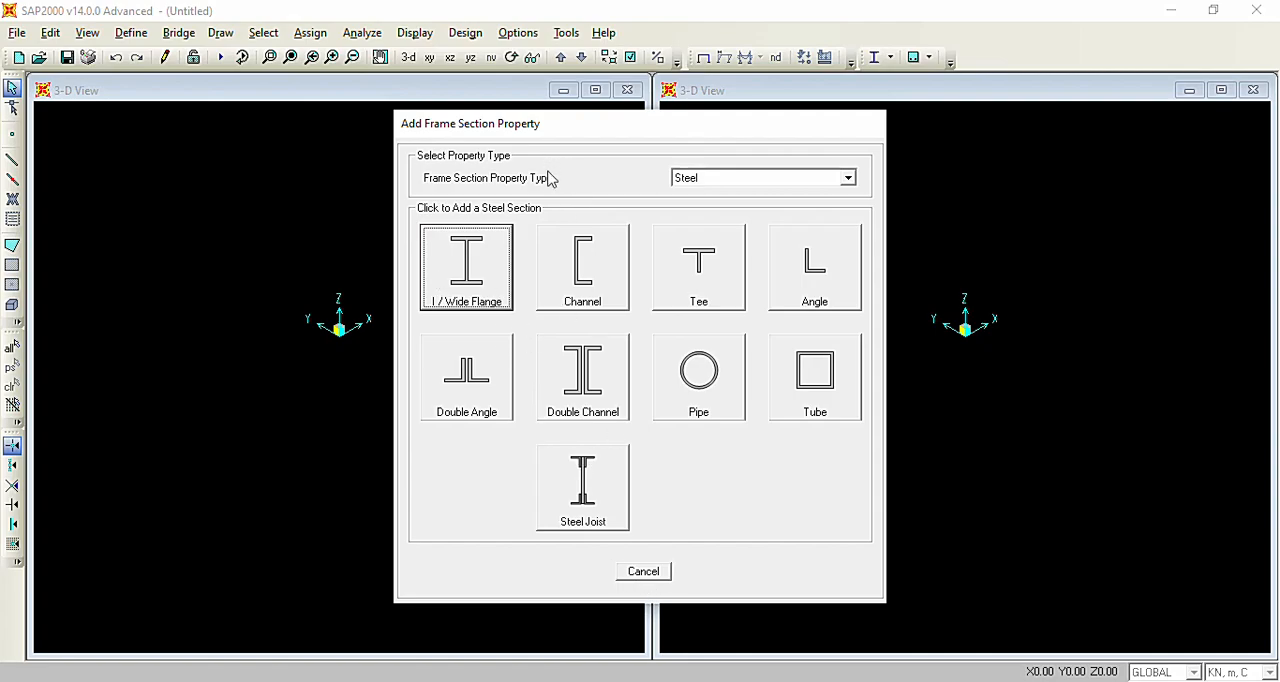
{"action": "left_click", "coordinate": [696, 184]}
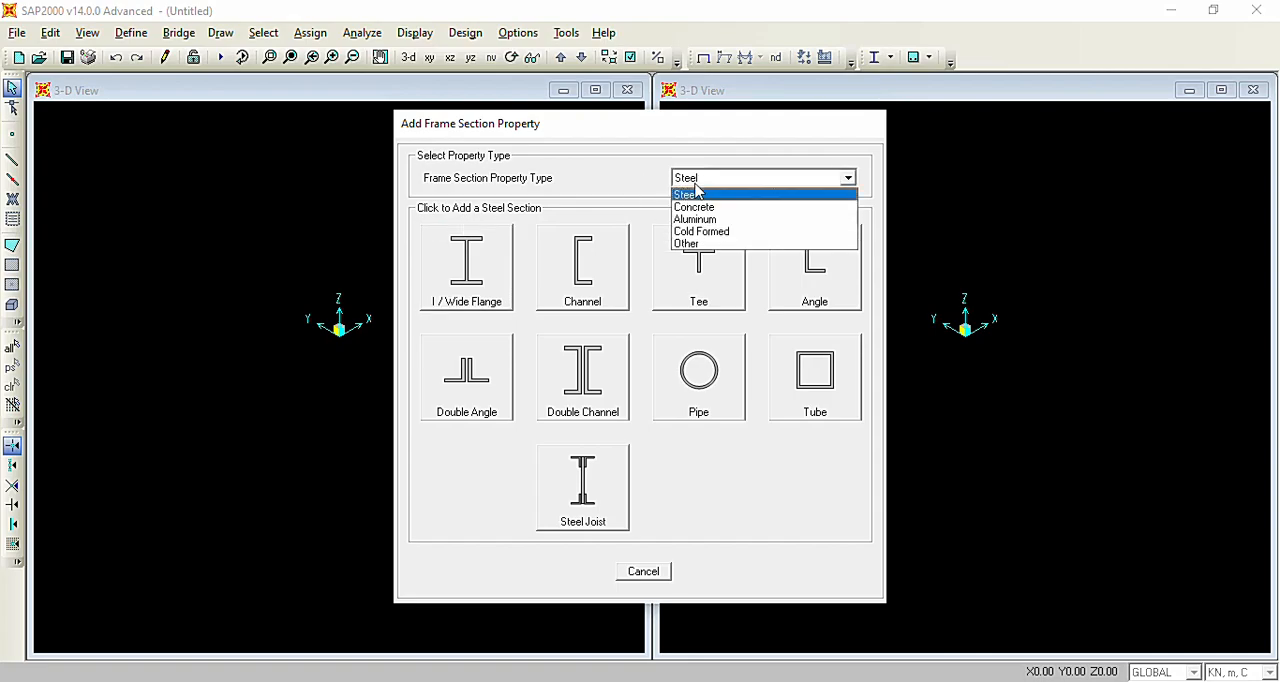
{"action": "left_click", "coordinate": [696, 193]}
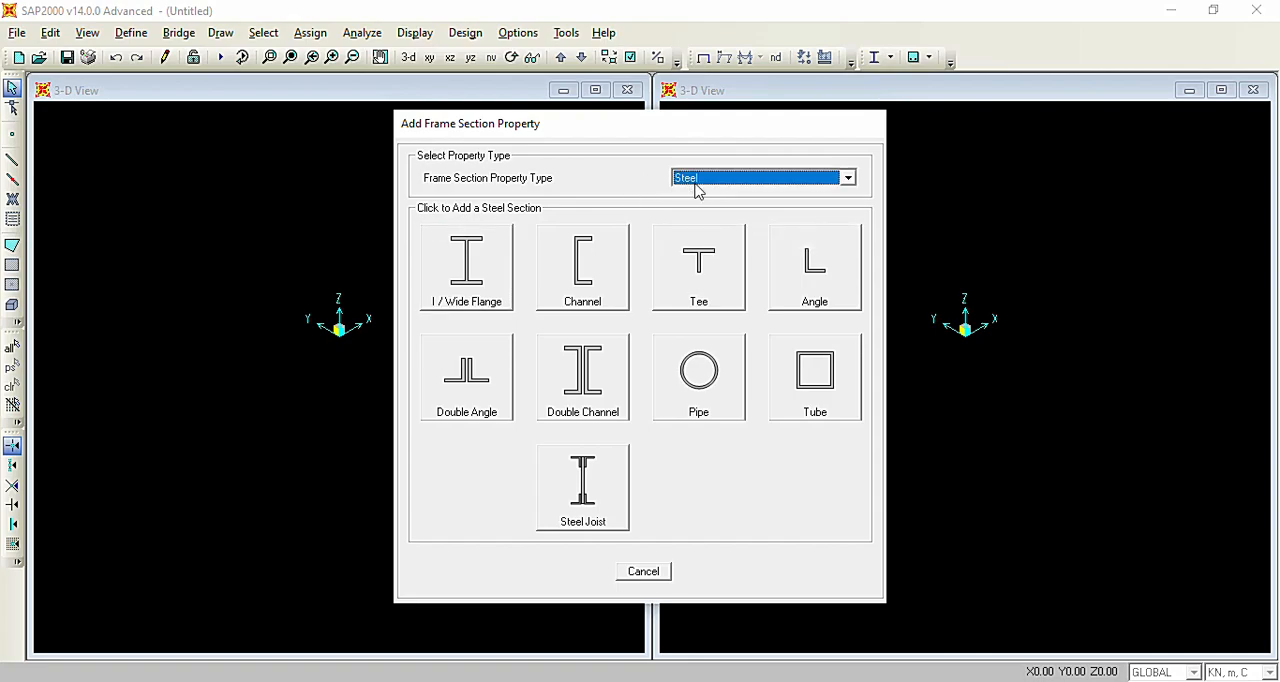
{"action": "left_click", "coordinate": [474, 276]}
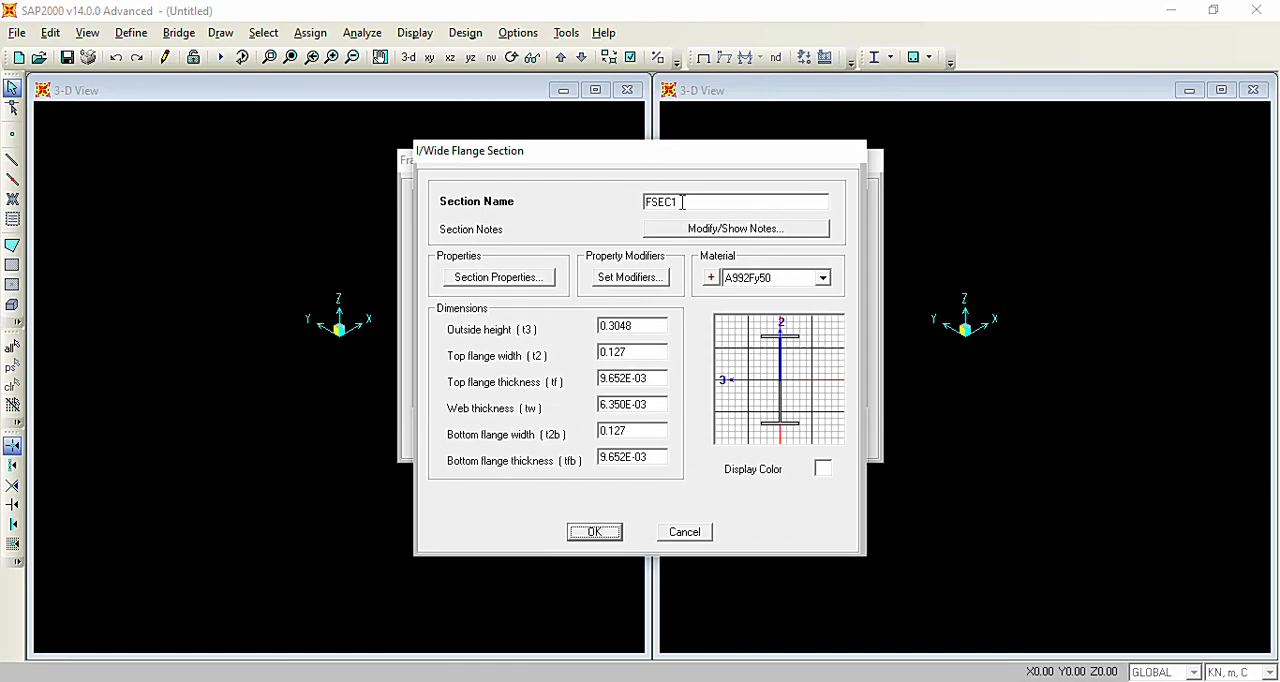
Name the wide flange section Penampang Baja, assign it the Baja Tak Bermassa material, and accept the frame properties.
{"action": "left_click_drag", "start_coordinate": [700, 203], "coordinate": [625, 209]}
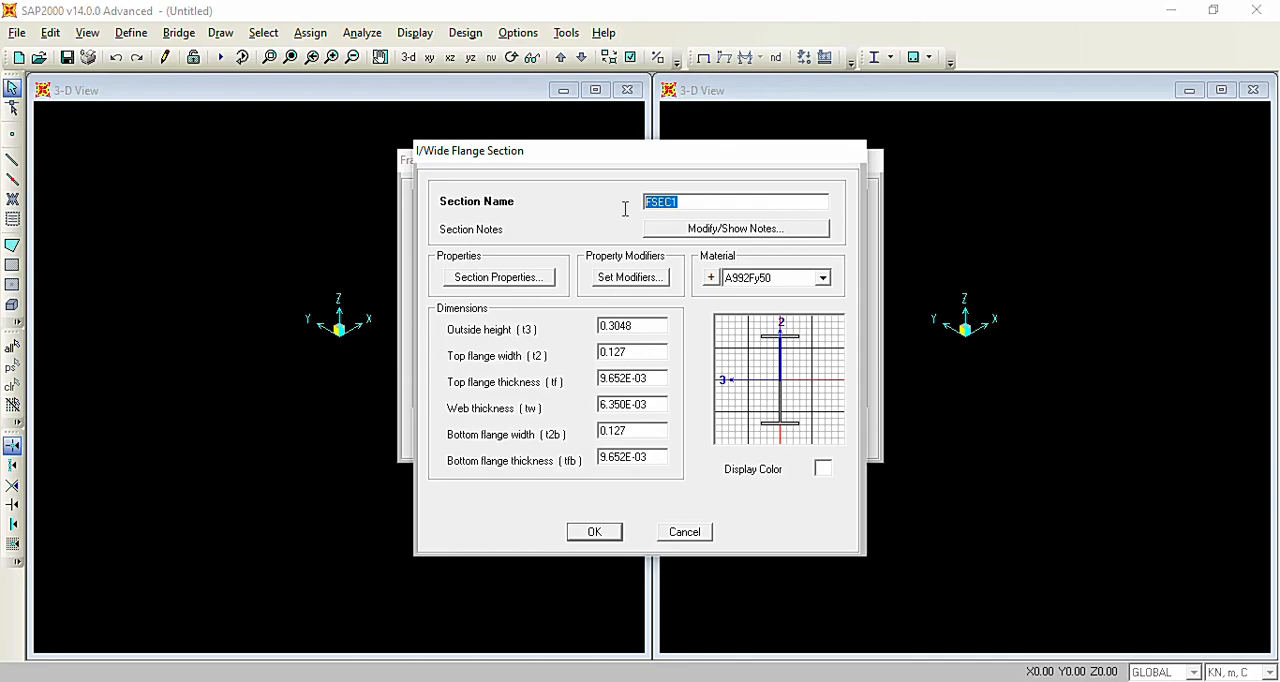
{"action": "type", "text": "Penampang Baja"}
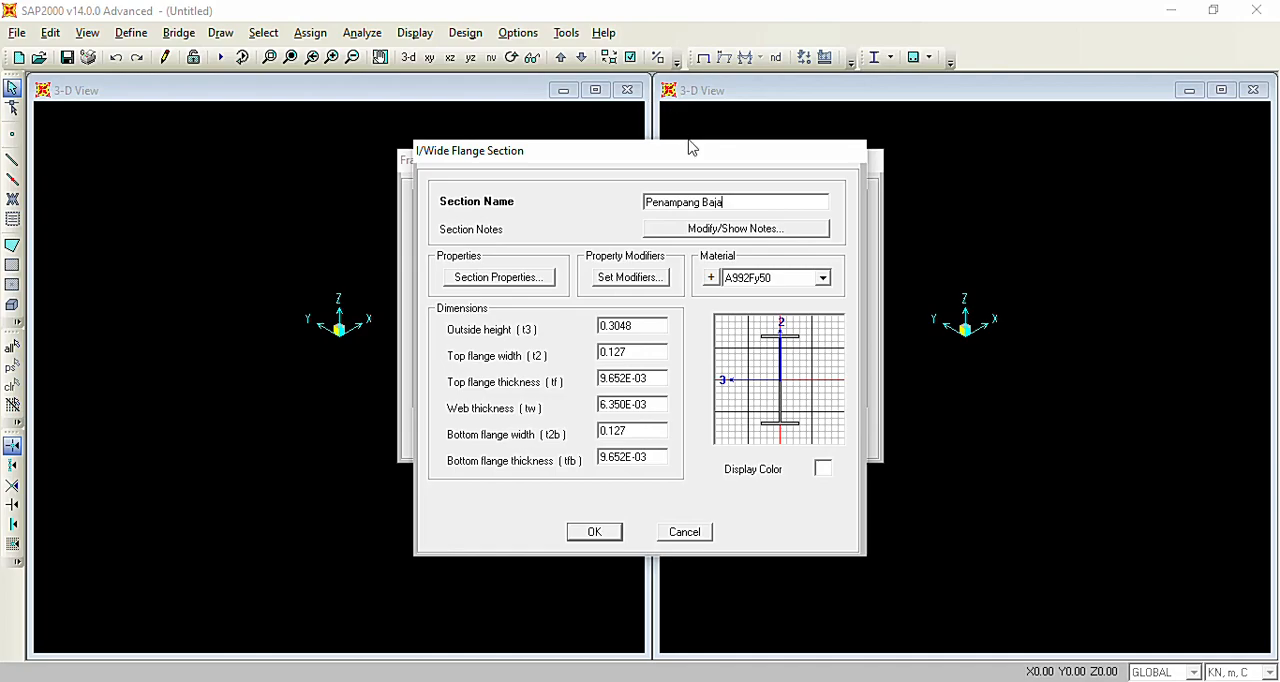
{"action": "left_click", "coordinate": [757, 285]}
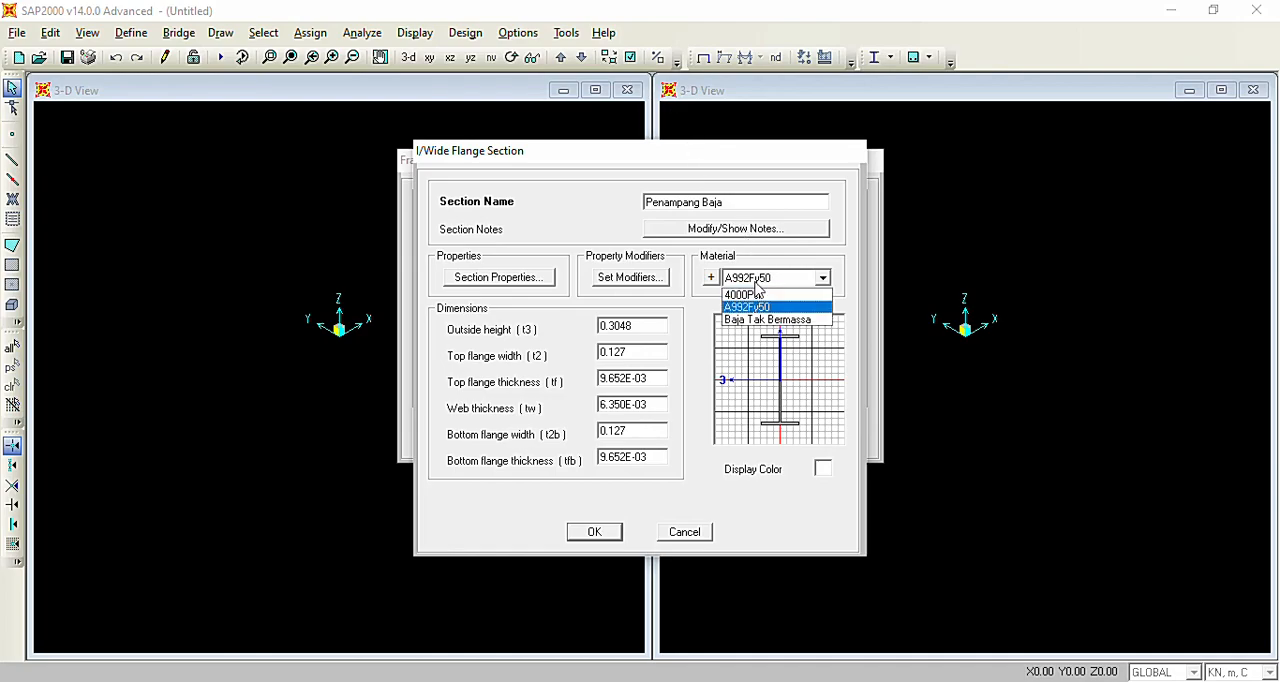
{"action": "left_click", "coordinate": [789, 321]}
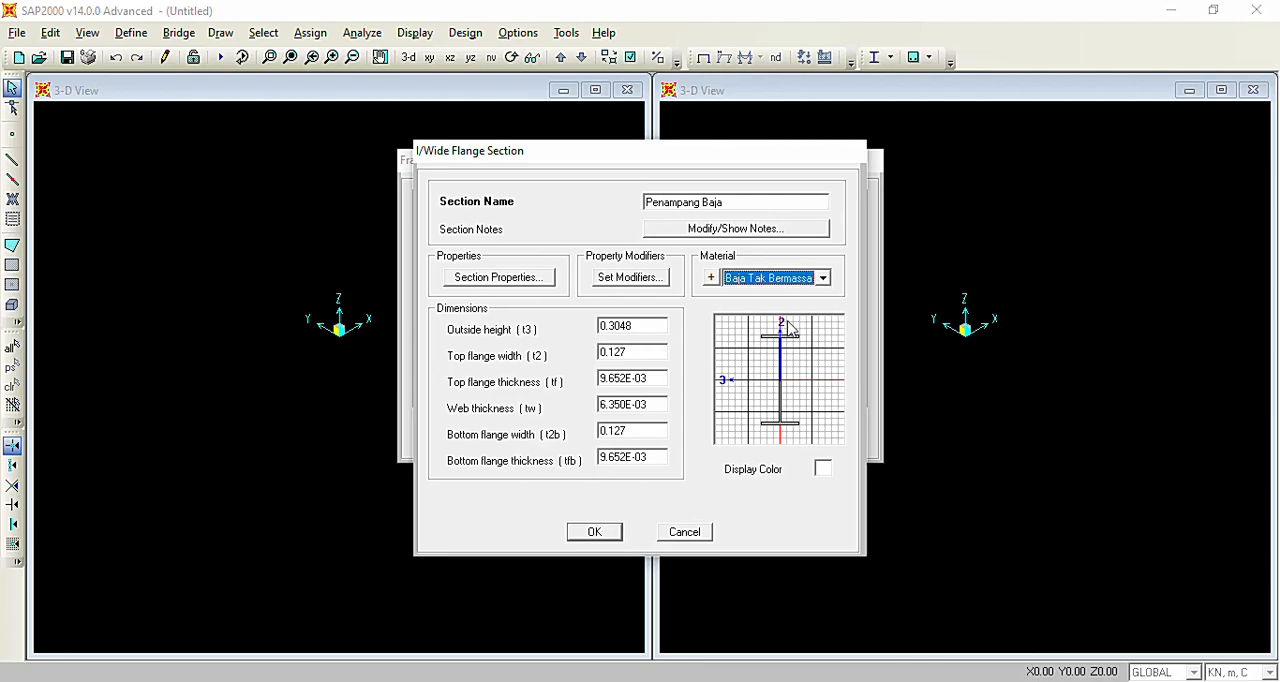
{"action": "left_click", "coordinate": [594, 533]}
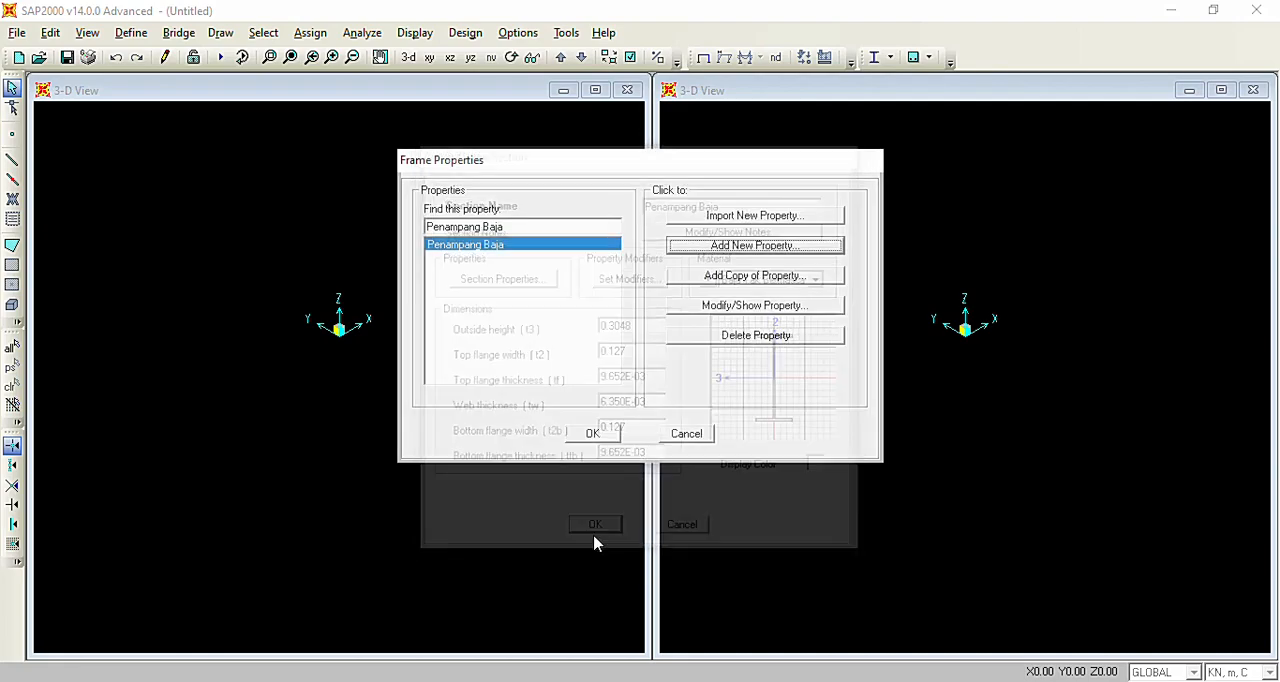
{"action": "left_click", "coordinate": [613, 437]}
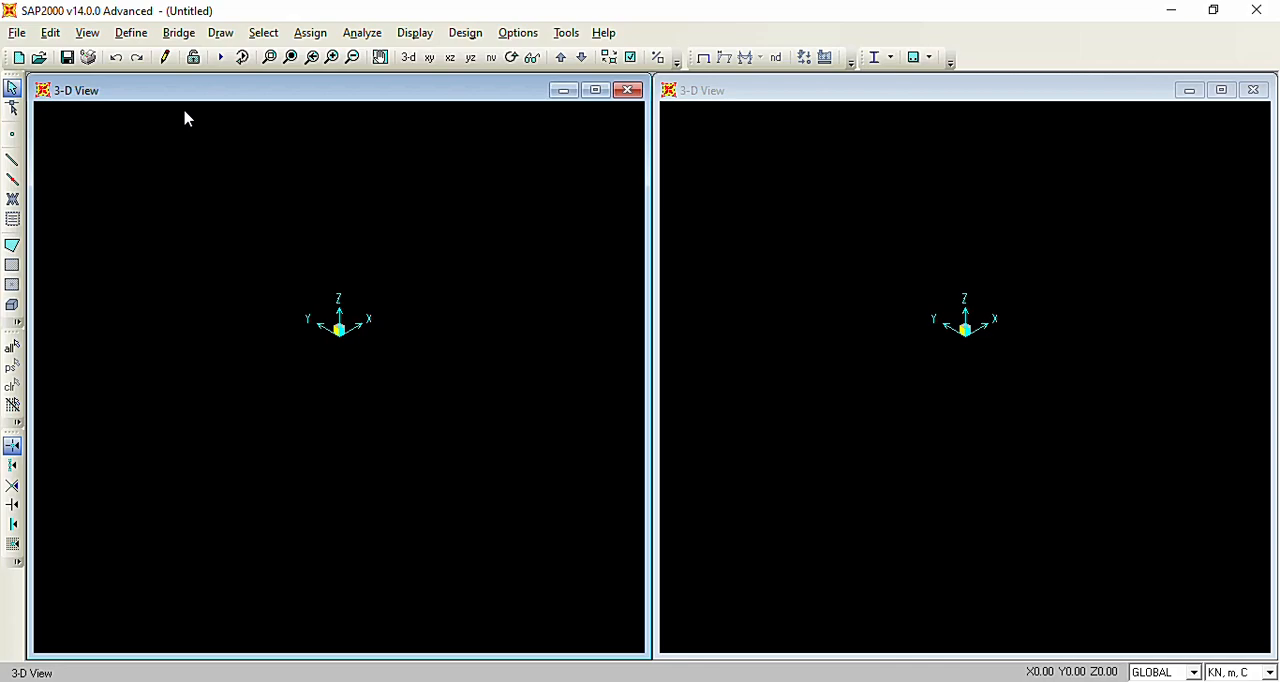
Delete the LIVE load pattern from the model's load pattern definitions.
{"action": "left_click", "coordinate": [135, 34]}
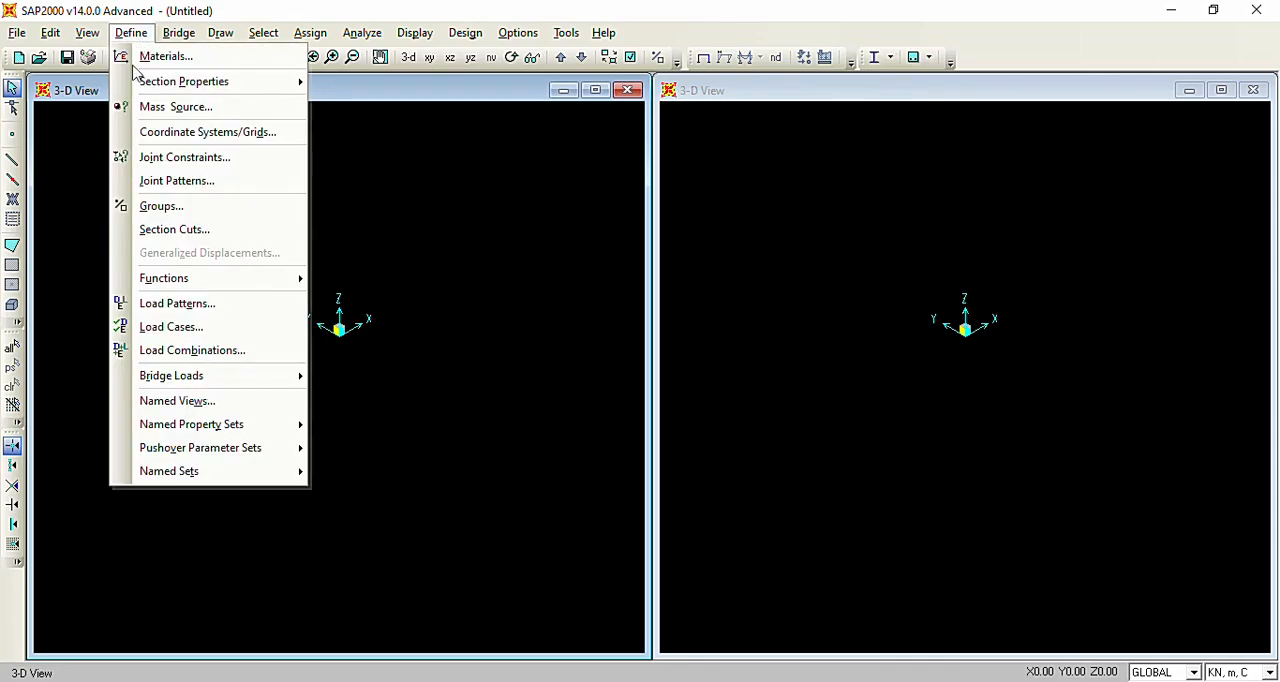
{"action": "left_click", "coordinate": [197, 305]}
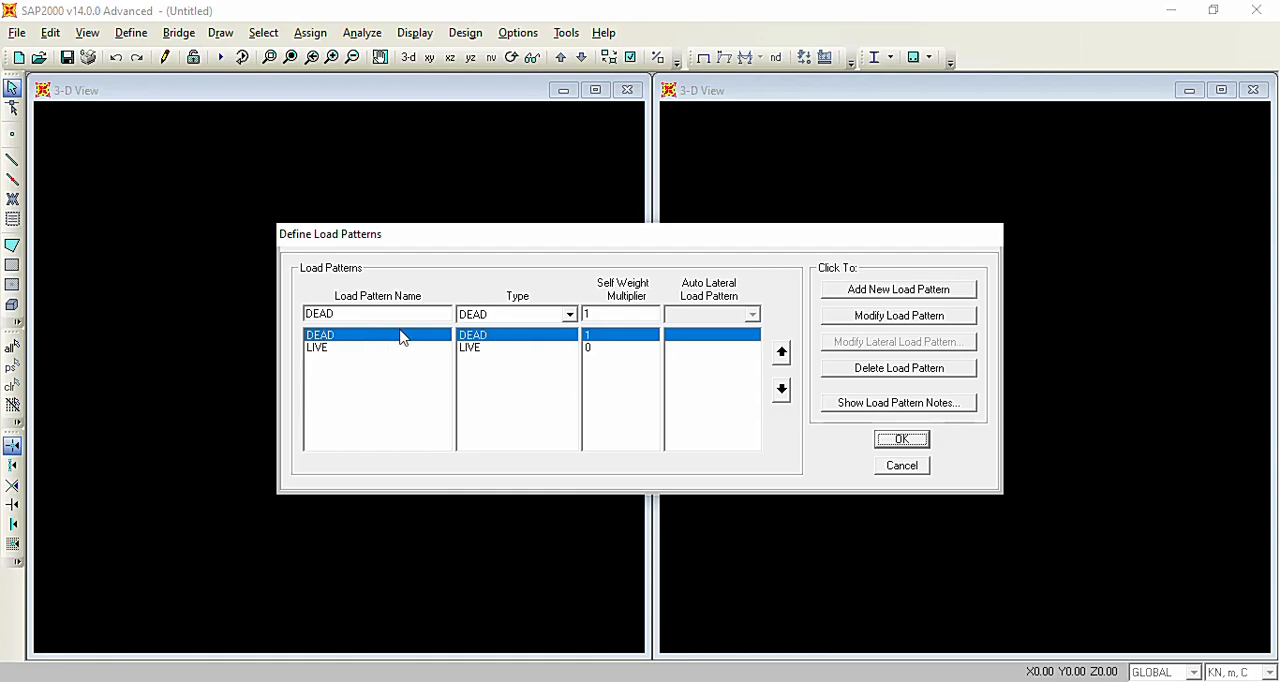
{"action": "left_click", "coordinate": [483, 350]}
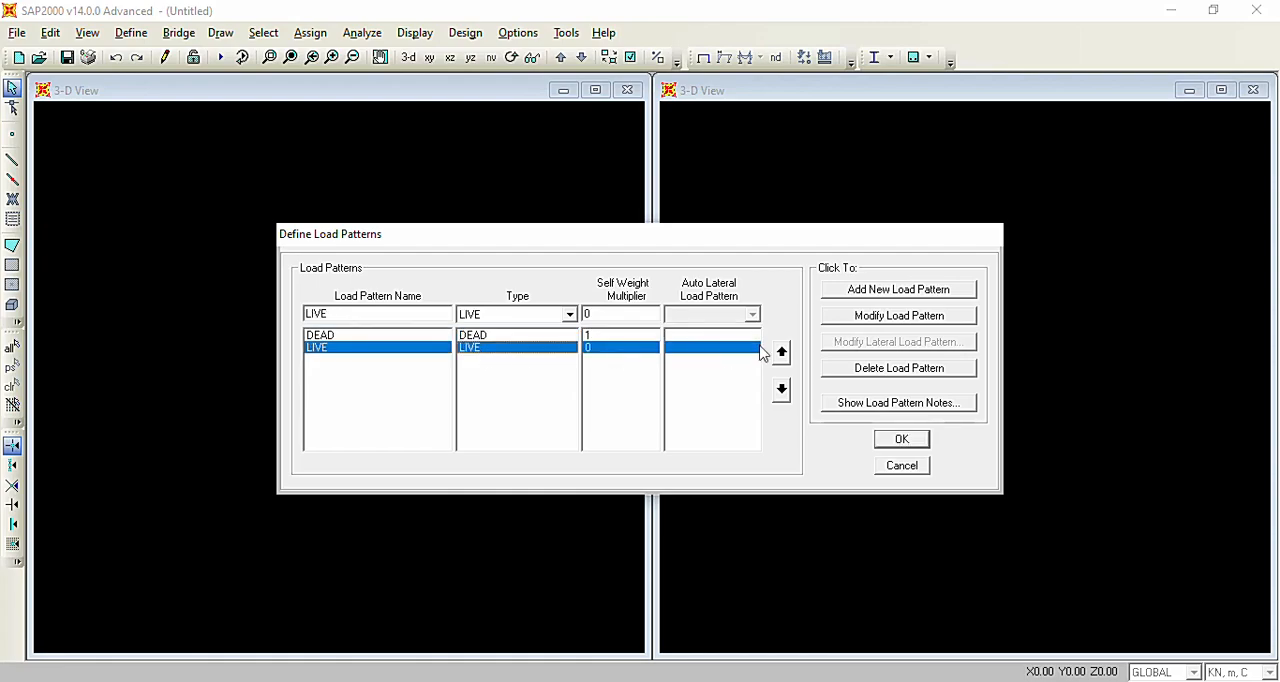
{"action": "left_click", "coordinate": [877, 370]}
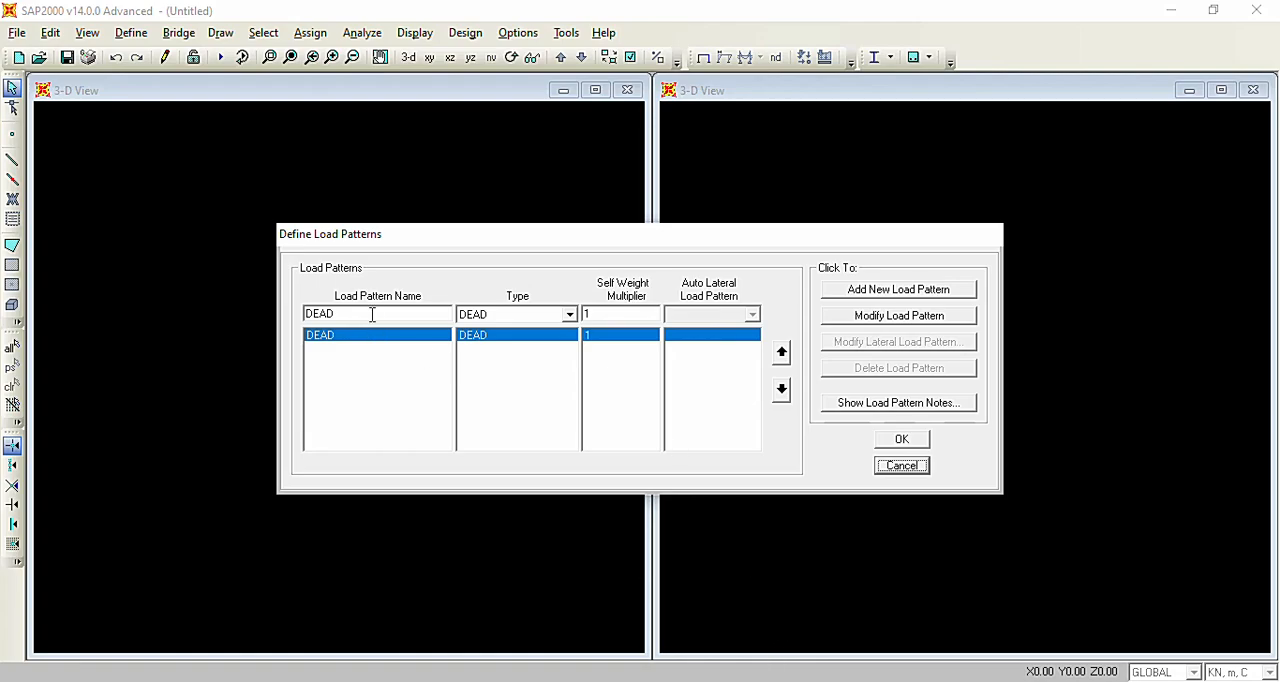
Add a load pattern named LIVE of type LIVE with a self weight multiplier of 0, and accept the load patterns.
{"action": "left_click", "coordinate": [490, 316]}
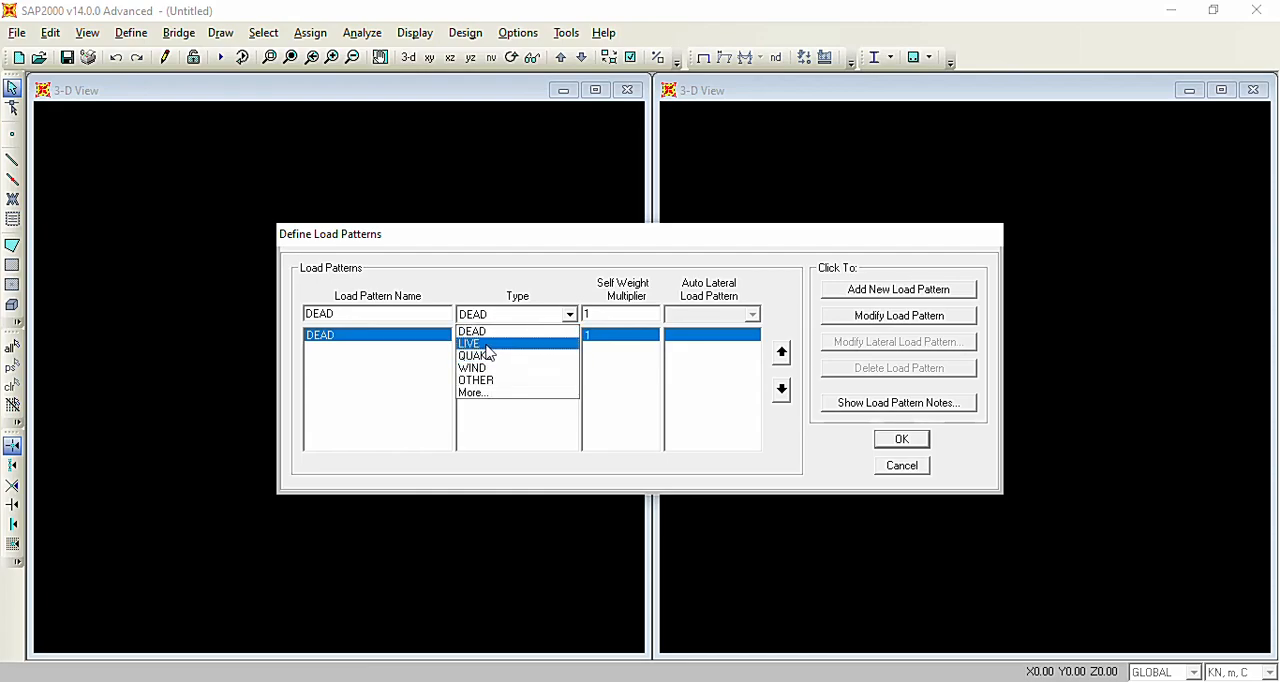
{"action": "left_click", "coordinate": [486, 346]}
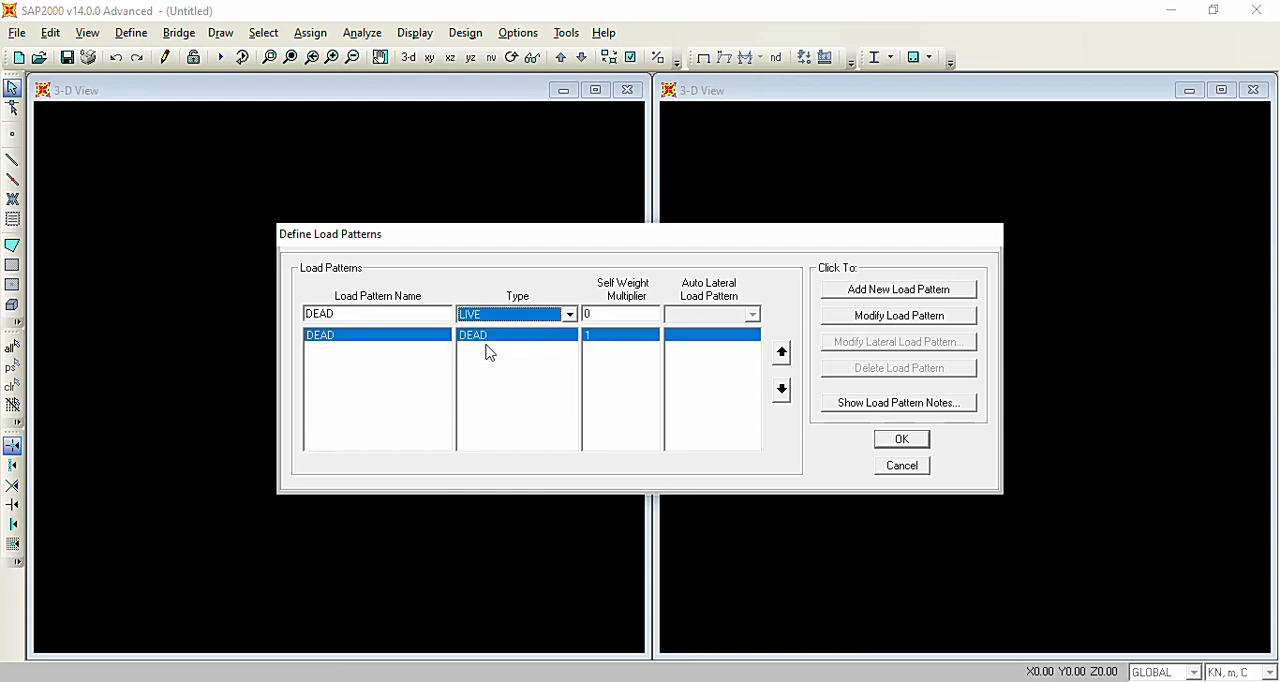
{"action": "double_click", "coordinate": [349, 313]}
{"action": "key", "text": "BackSpace"}
{"action": "type", "text": "LIVE"}
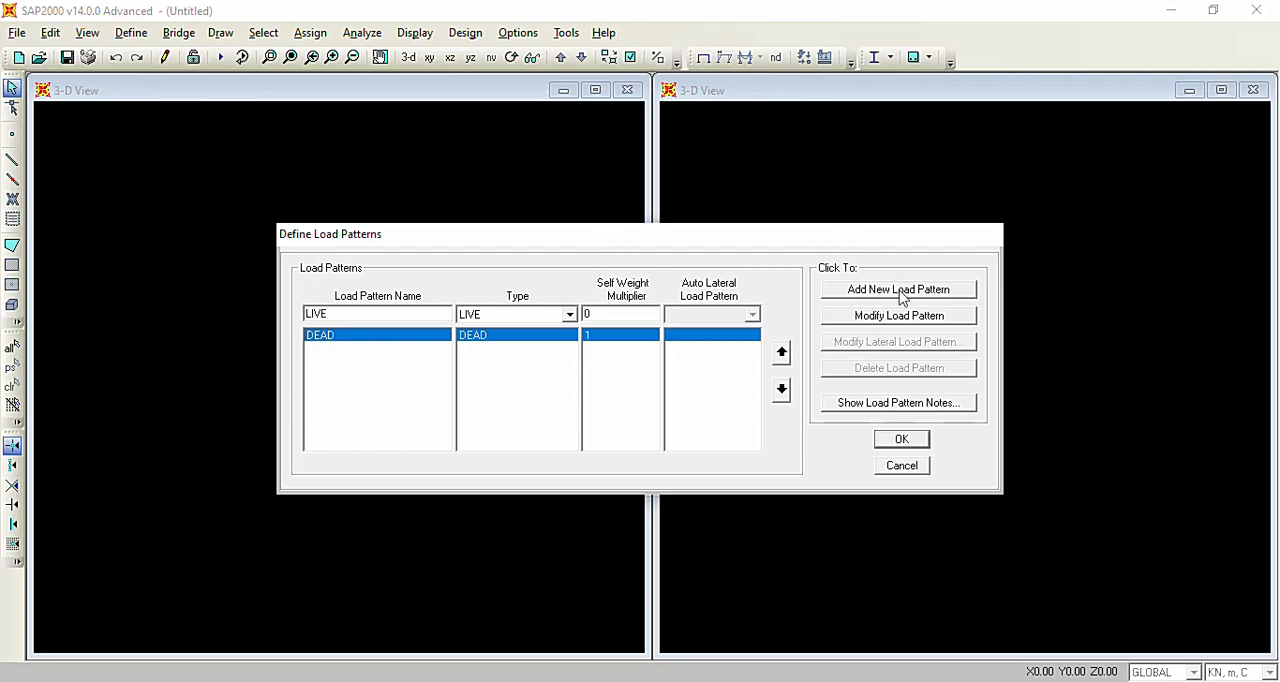
{"action": "left_click", "coordinate": [962, 290]}
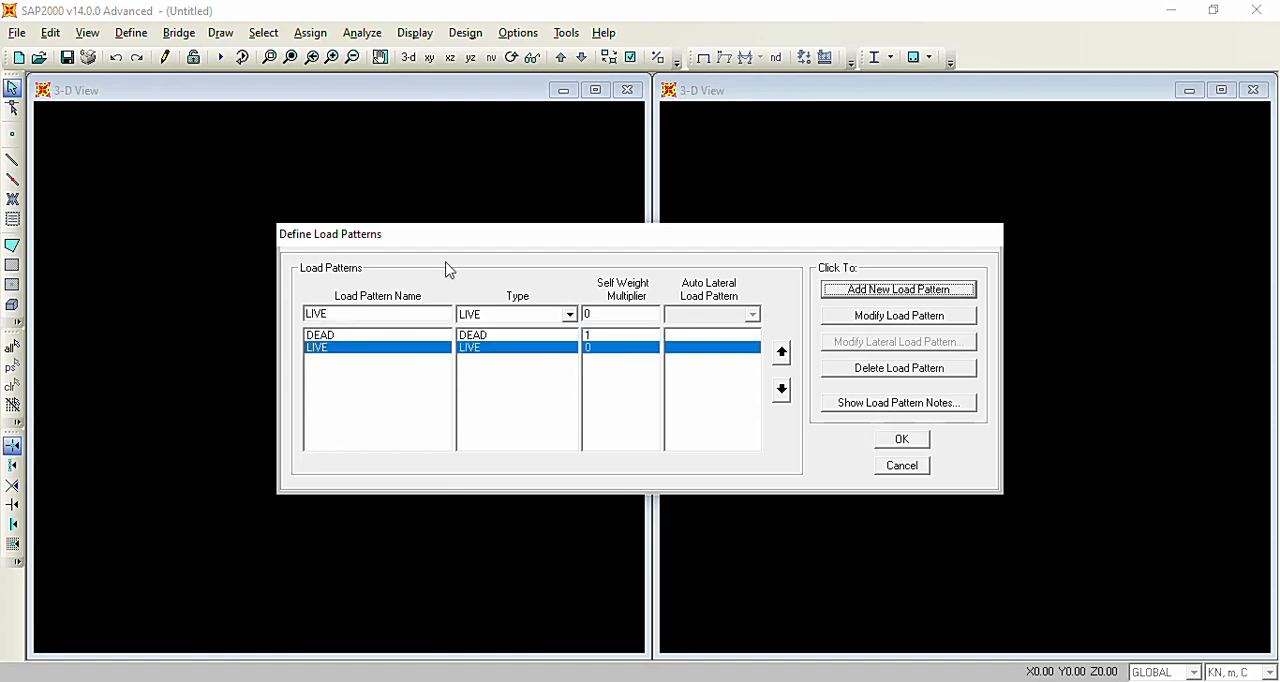
{"action": "left_click", "coordinate": [400, 337]}
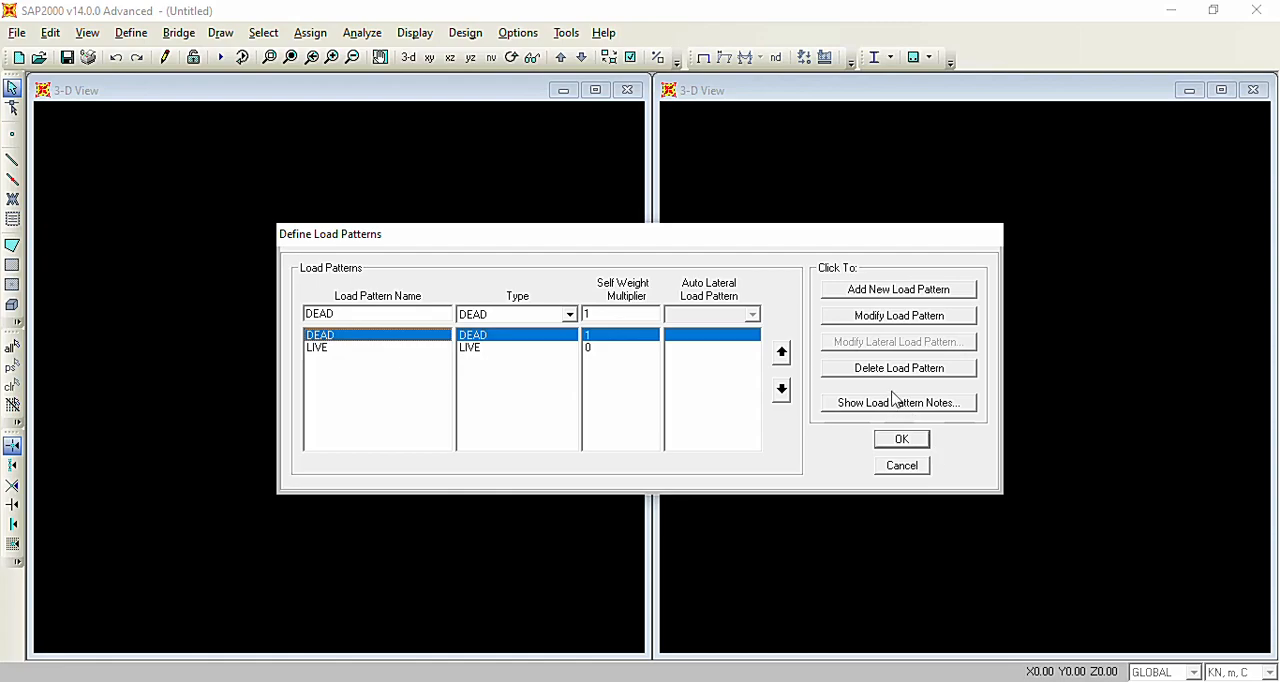
{"action": "left_click", "coordinate": [903, 440]}
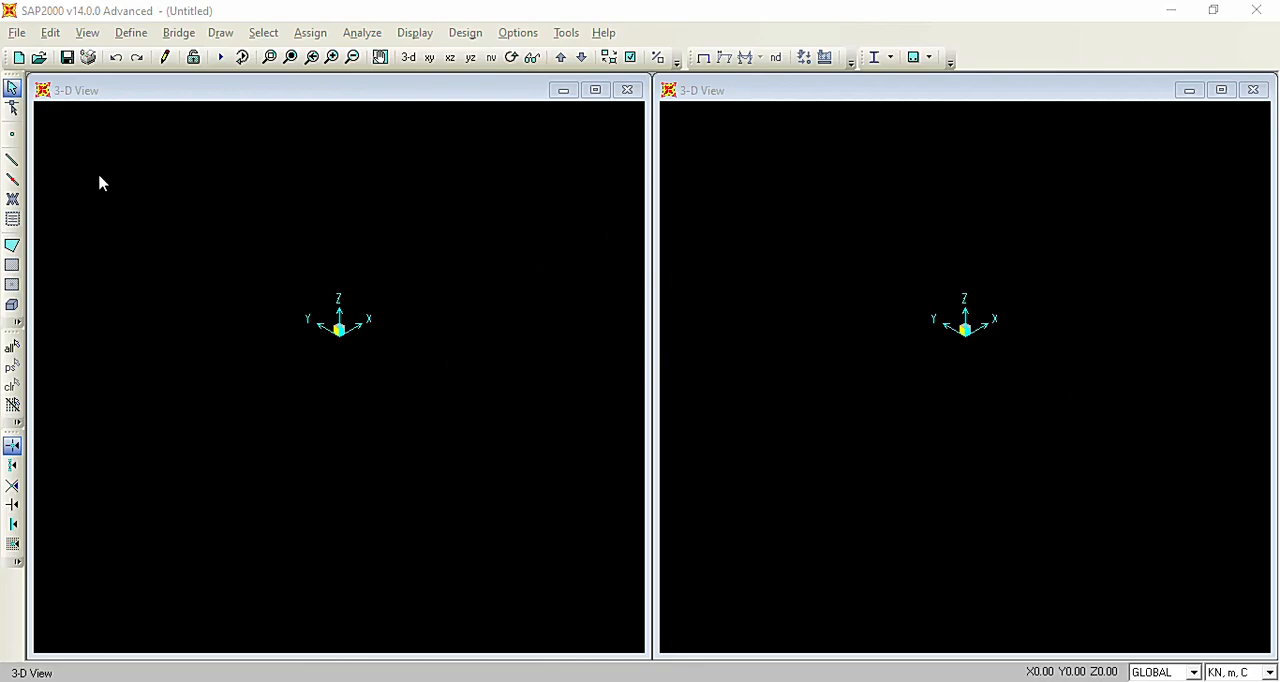
Start a new load combination named 1,4 D of type Linear Add, checking the required combinations in the Word assignment.
{"action": "left_click", "coordinate": [131, 32]}
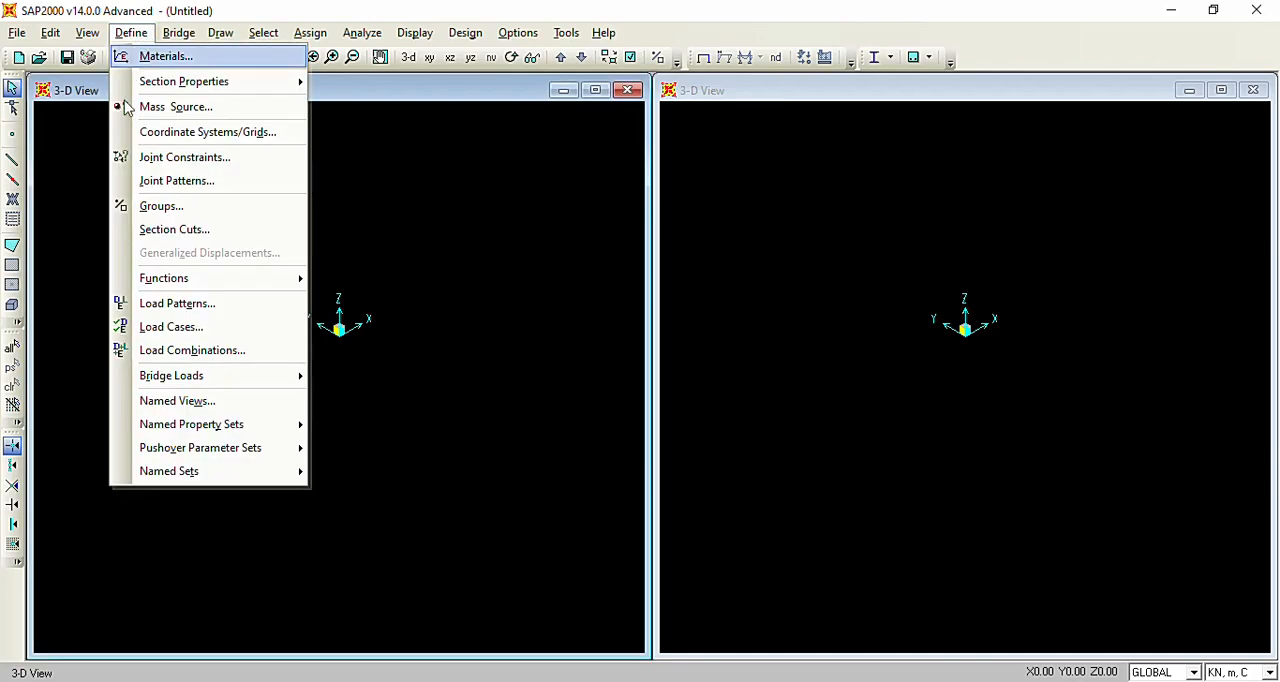
{"action": "left_click", "coordinate": [245, 349]}
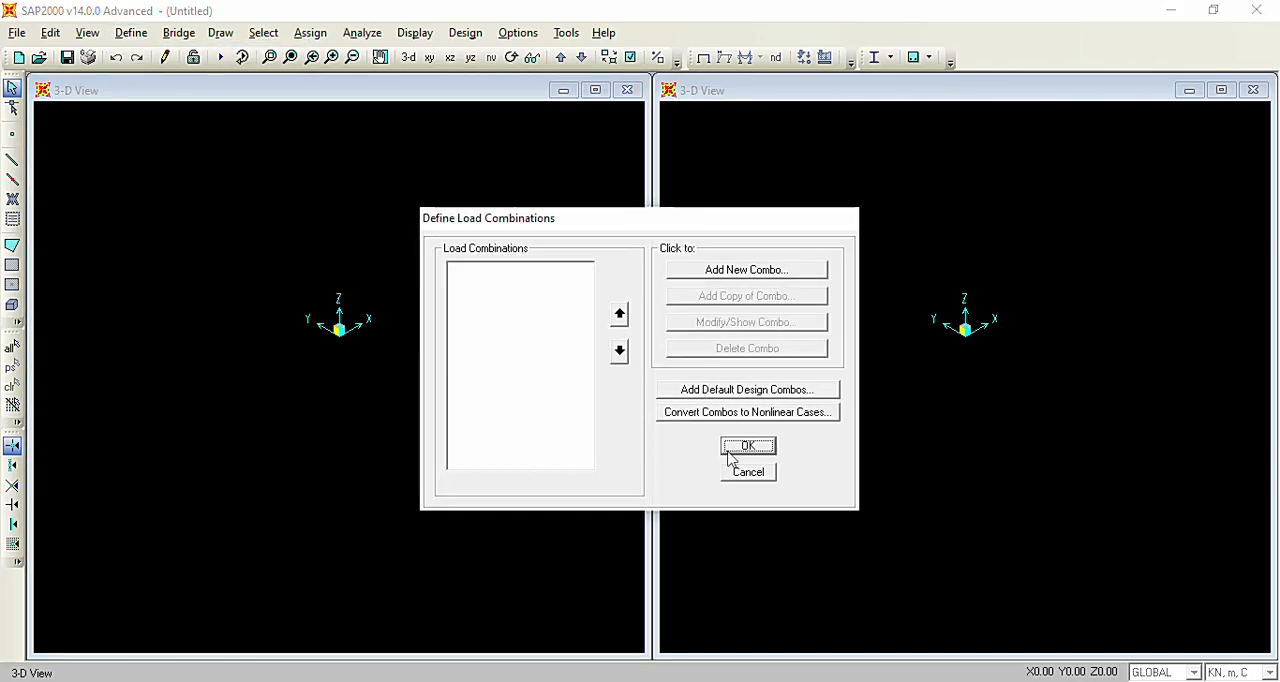
{"action": "left_click", "coordinate": [708, 272]}
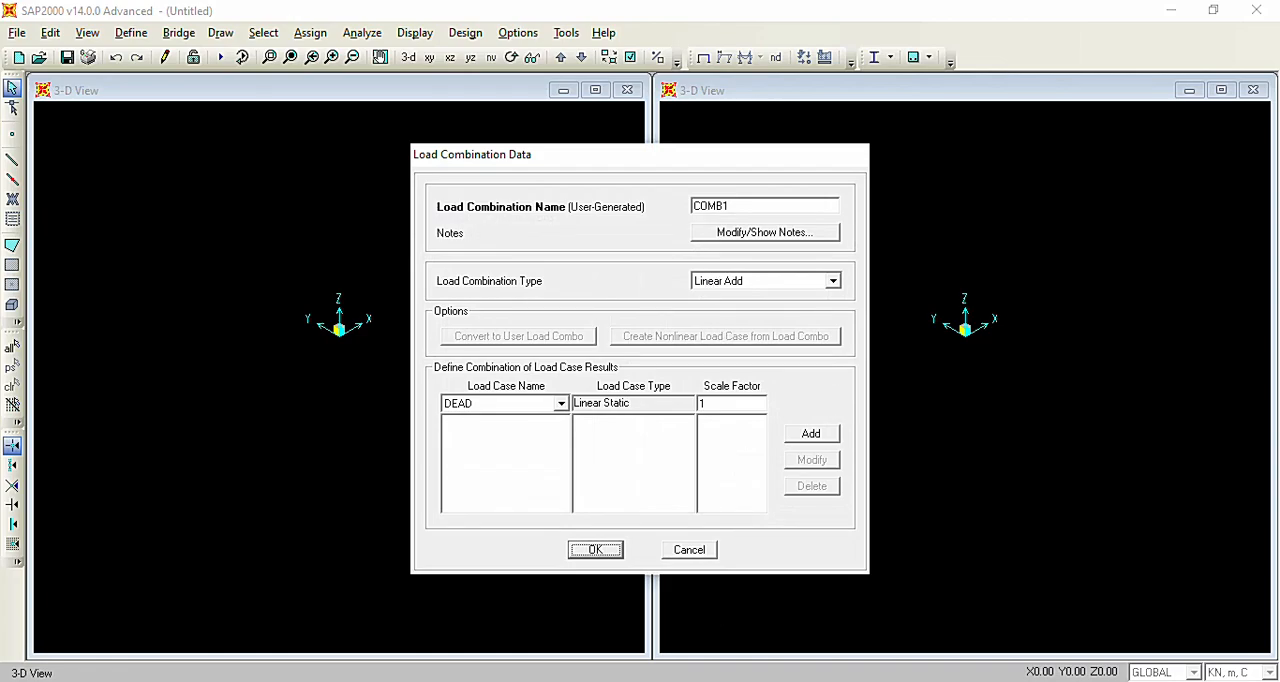
{"action": "key", "text": "alt+Tab"}
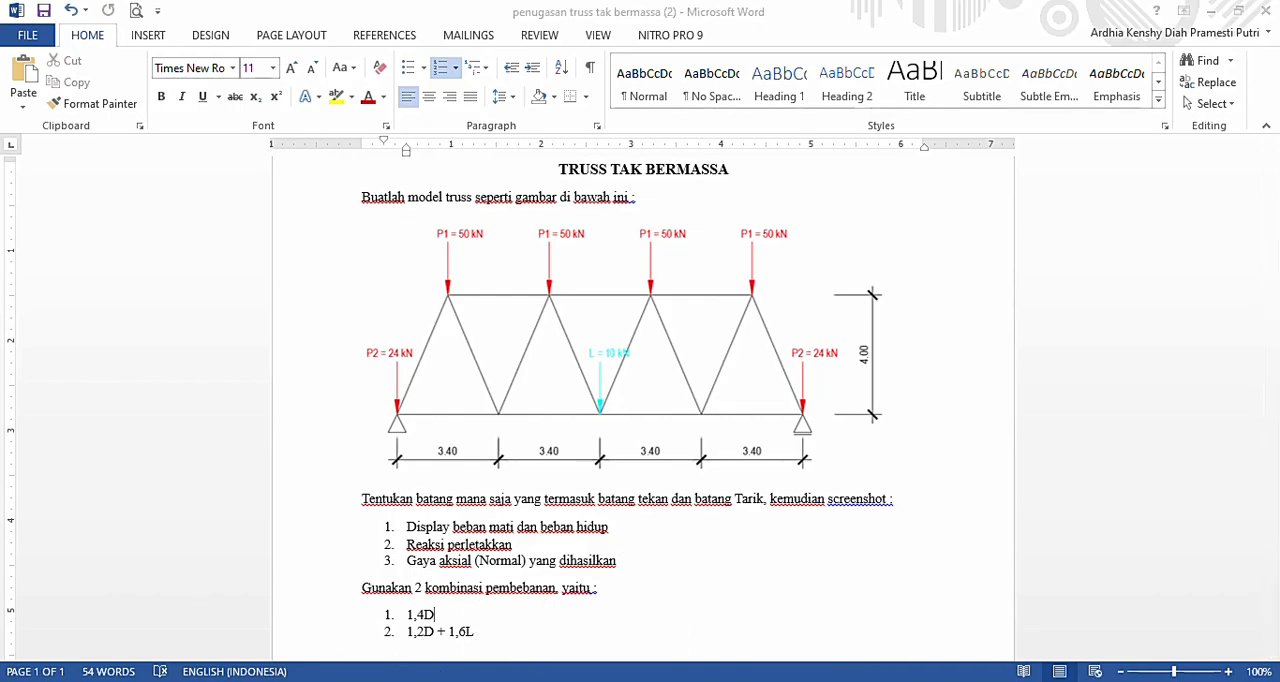
{"action": "key", "text": "alt+Tab"}
{"action": "left_click_drag", "start_coordinate": [739, 203], "coordinate": [688, 221]}
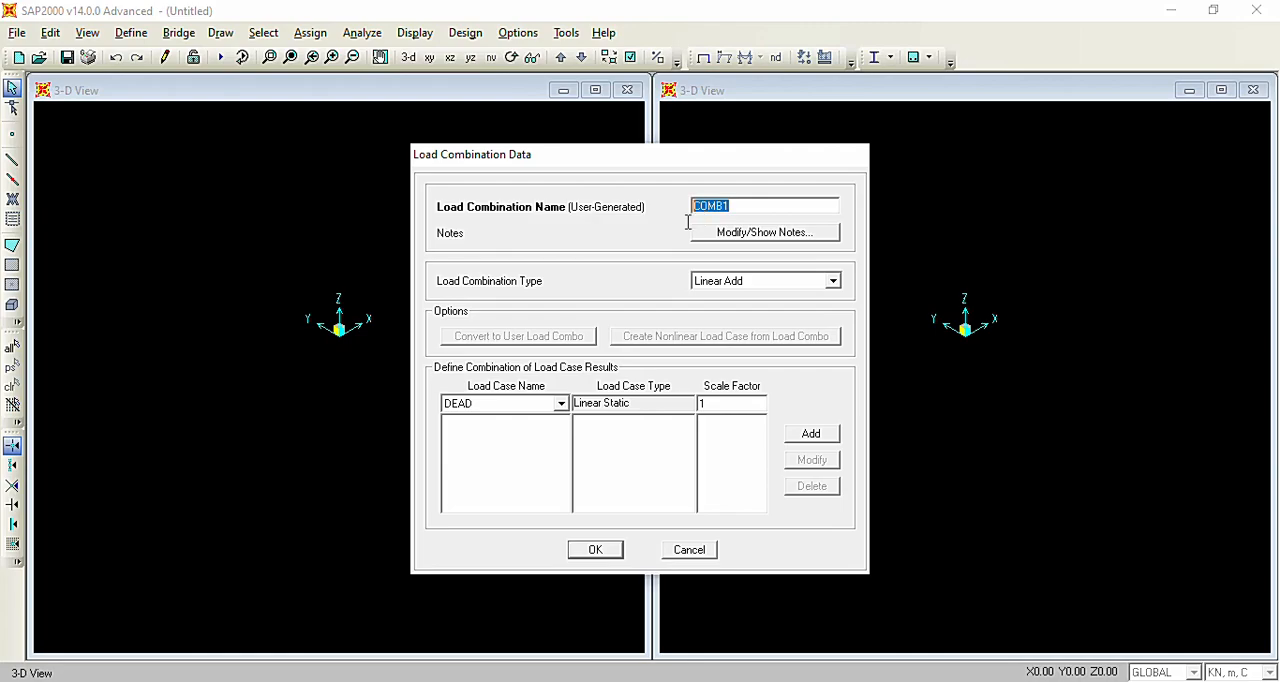
{"action": "type", "text": "1"}
{"action": "left_click", "coordinate": [748, 282]}
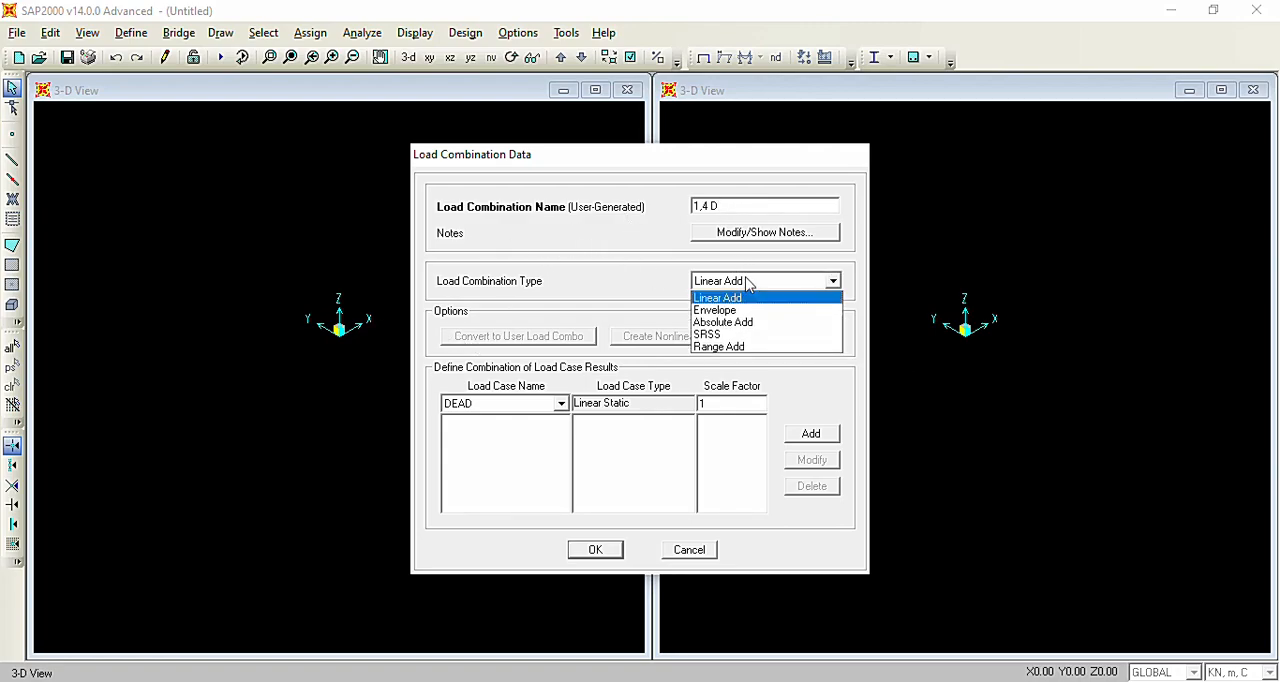
{"action": "left_click", "coordinate": [748, 283]}
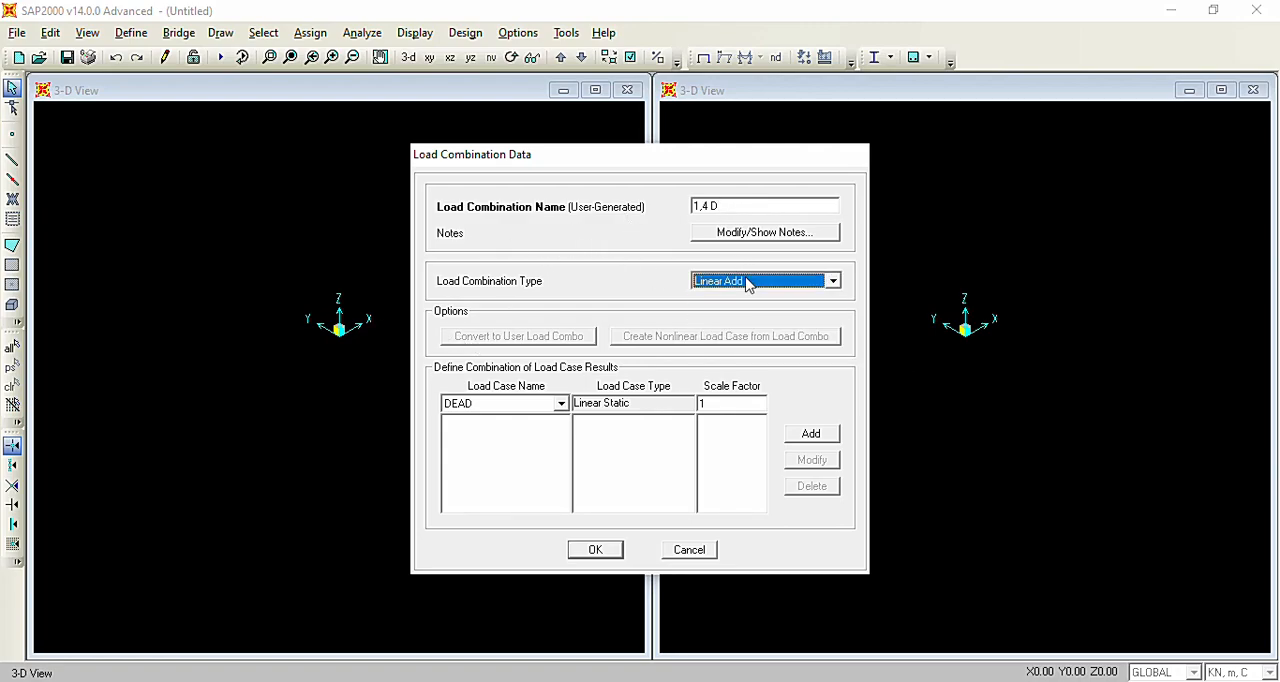
Add the DEAD load case to the 1,4 D combination with a scale factor of 1,4 and accept the combination.
{"action": "left_click", "coordinate": [497, 406]}
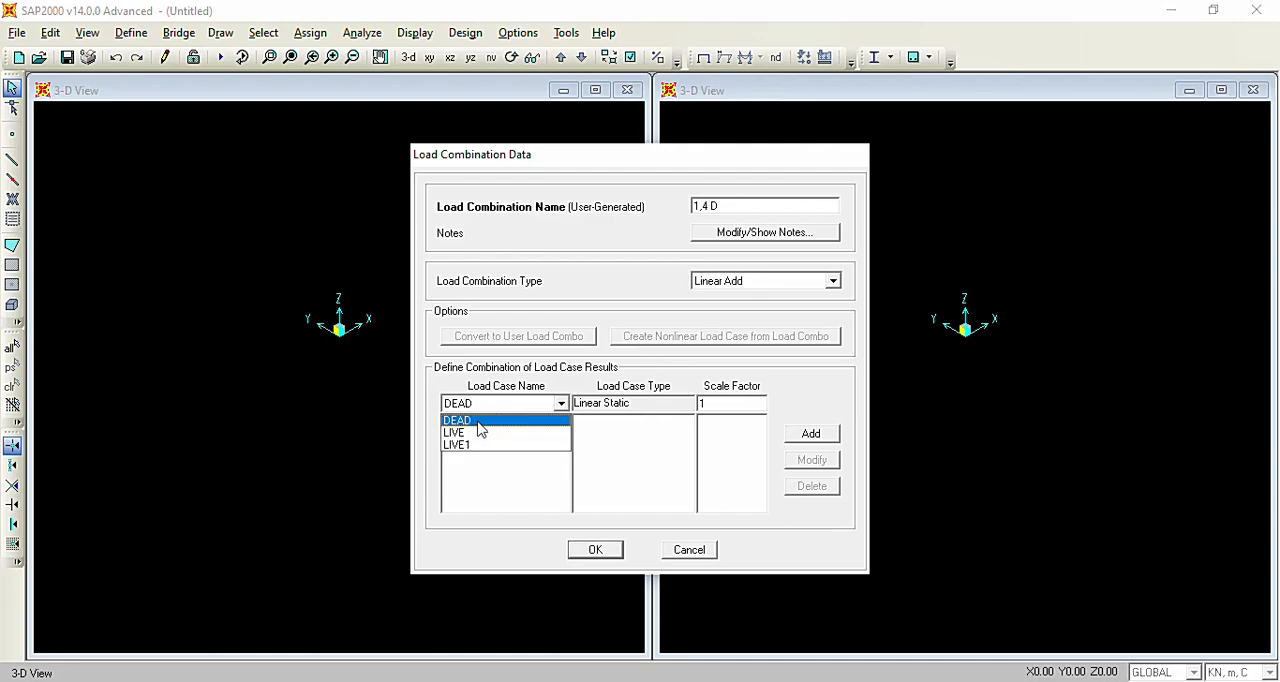
{"action": "left_click", "coordinate": [475, 421]}
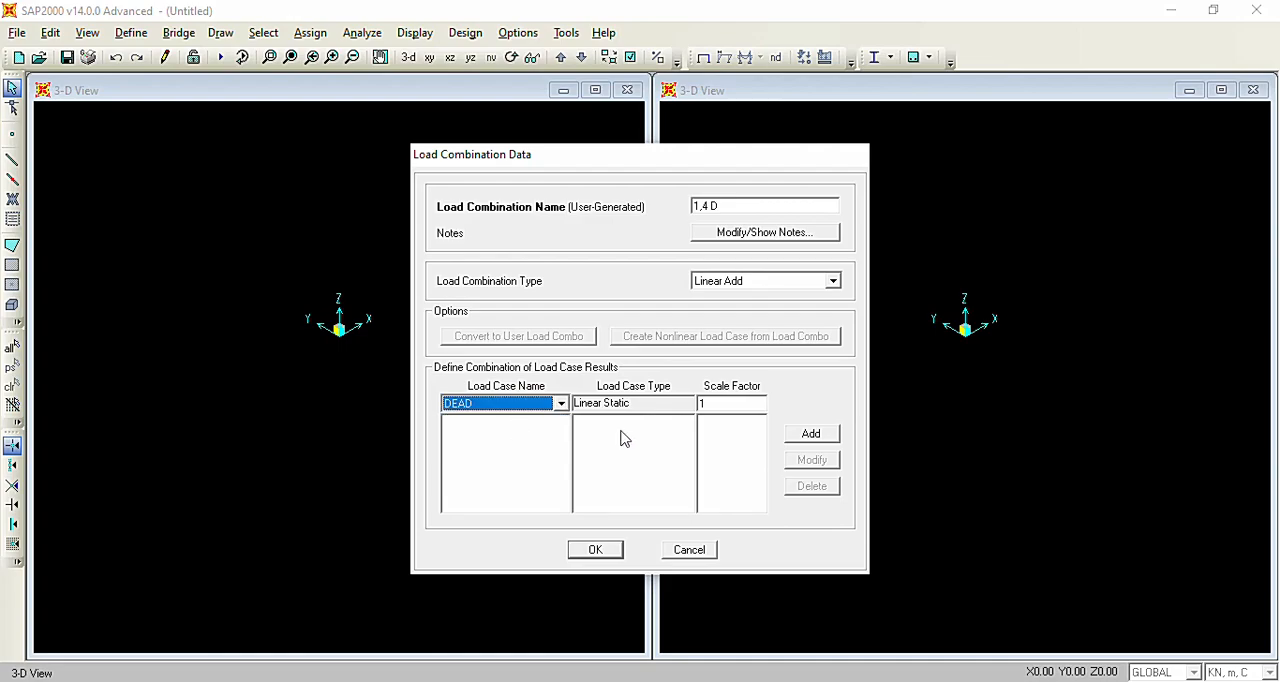
{"action": "left_click", "coordinate": [724, 404]}
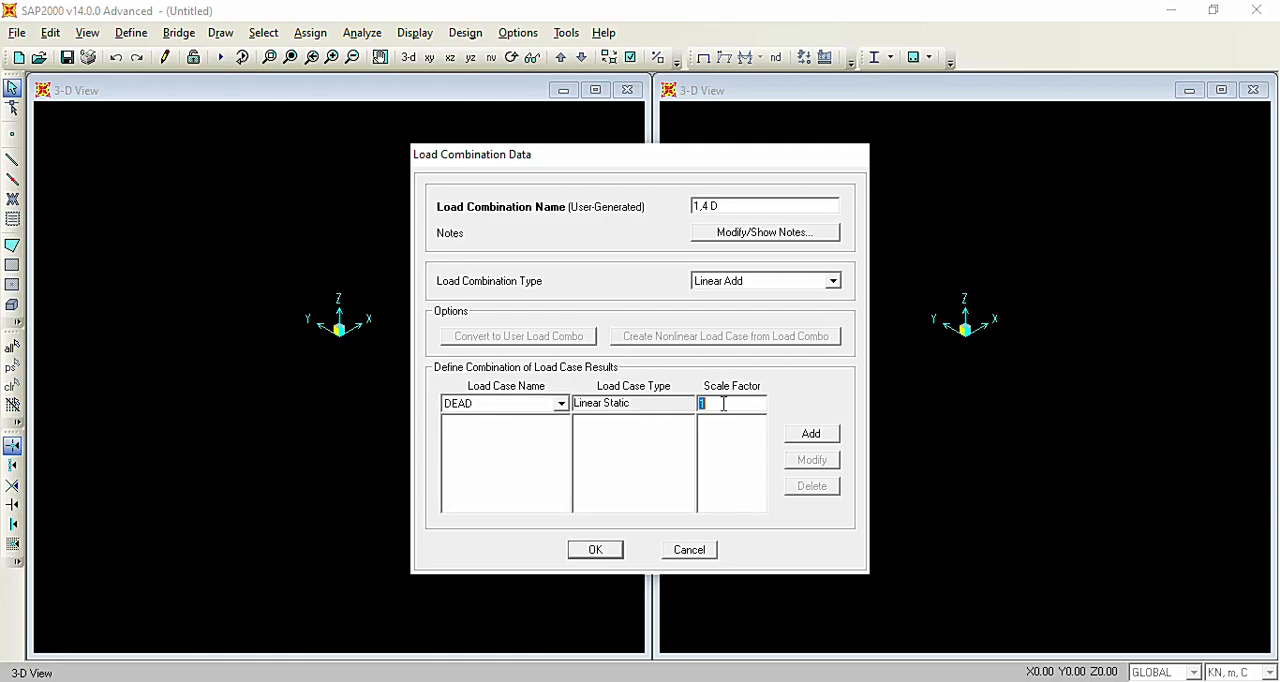
{"action": "type", "text": "1,4"}
{"action": "left_click", "coordinate": [808, 434]}
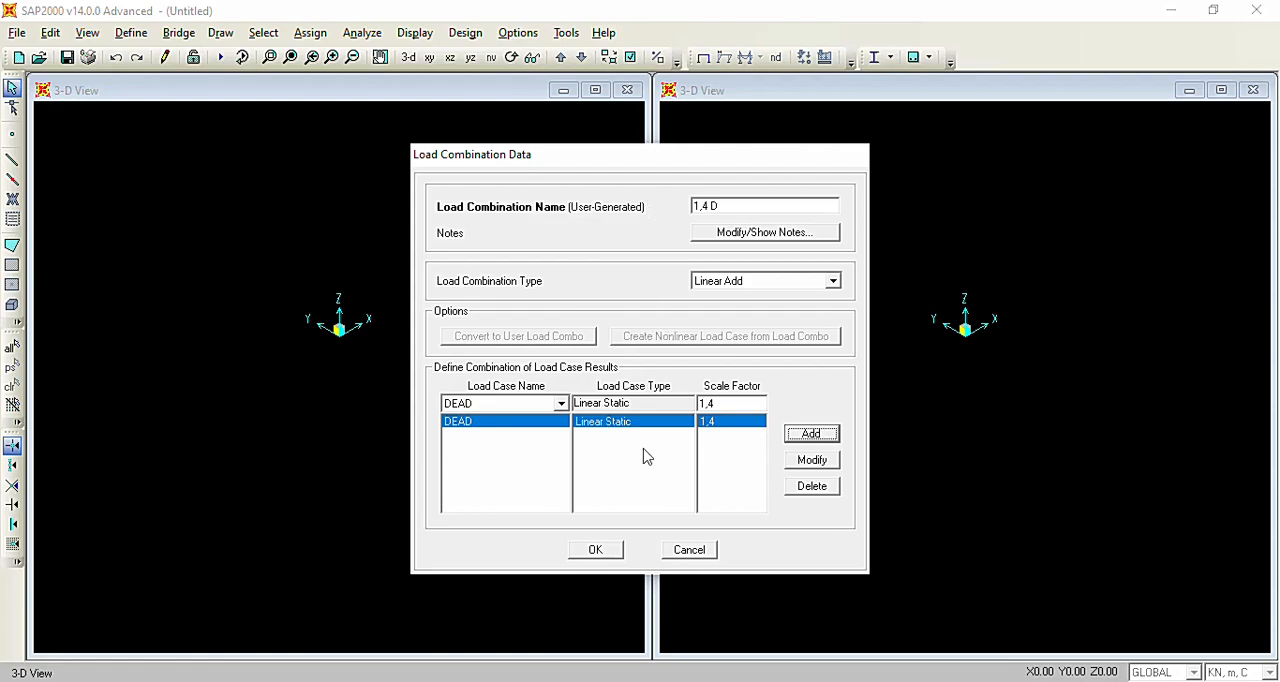
{"action": "left_click", "coordinate": [620, 553]}
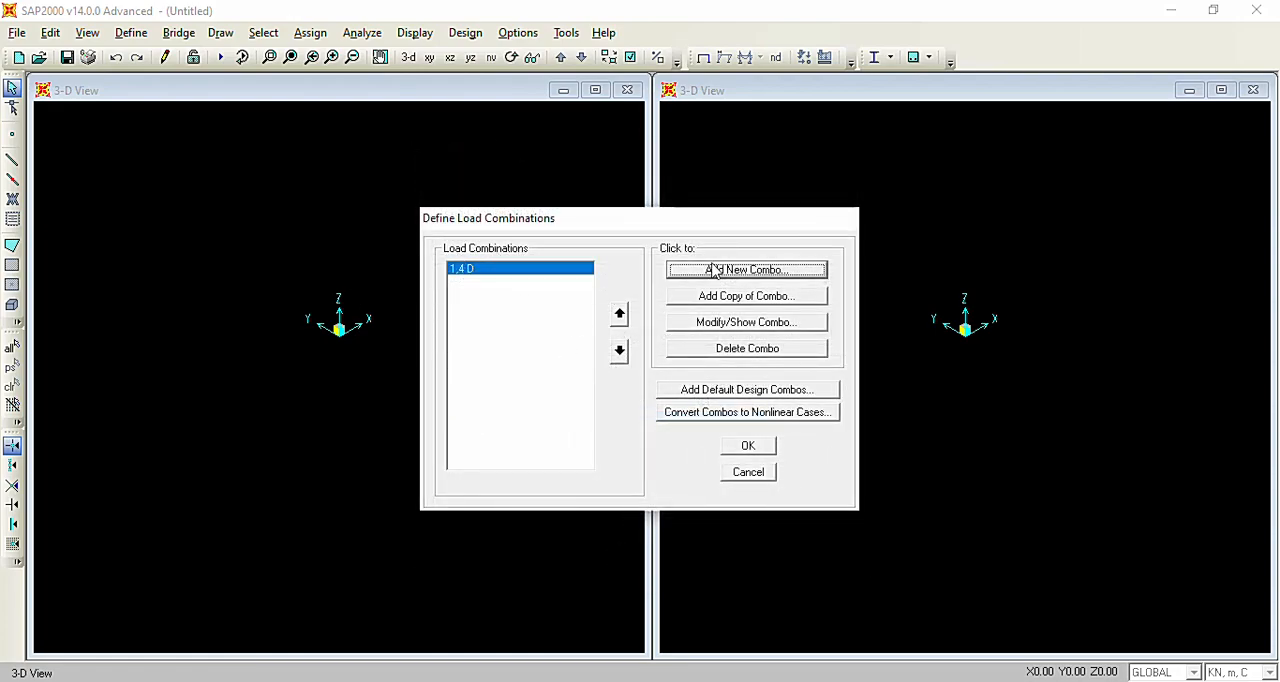
Start a new load combination named 1,2 D + 1,6 L and add the DEAD load case with a scale factor of 1,2.
{"action": "left_click", "coordinate": [807, 277]}
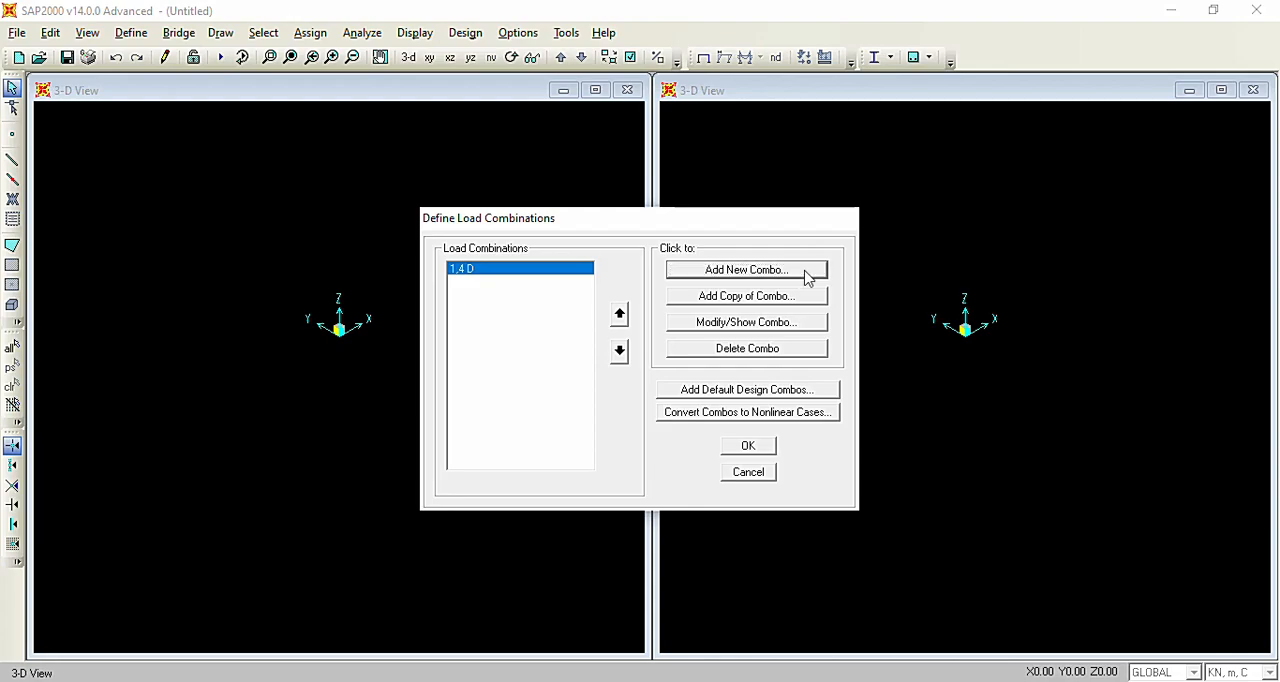
{"action": "left_click_drag", "start_coordinate": [773, 207], "coordinate": [670, 217]}
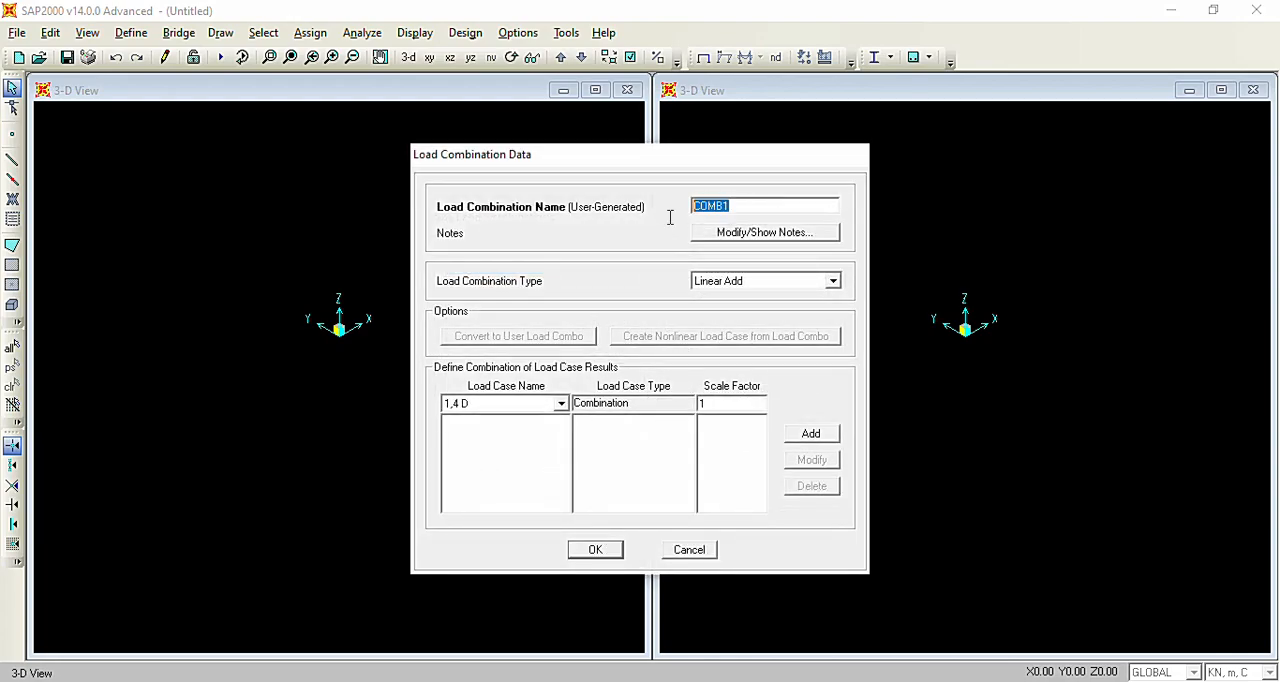
{"action": "type", "text": "1,2 D + 1,6 L"}
{"action": "left_click", "coordinate": [523, 406]}
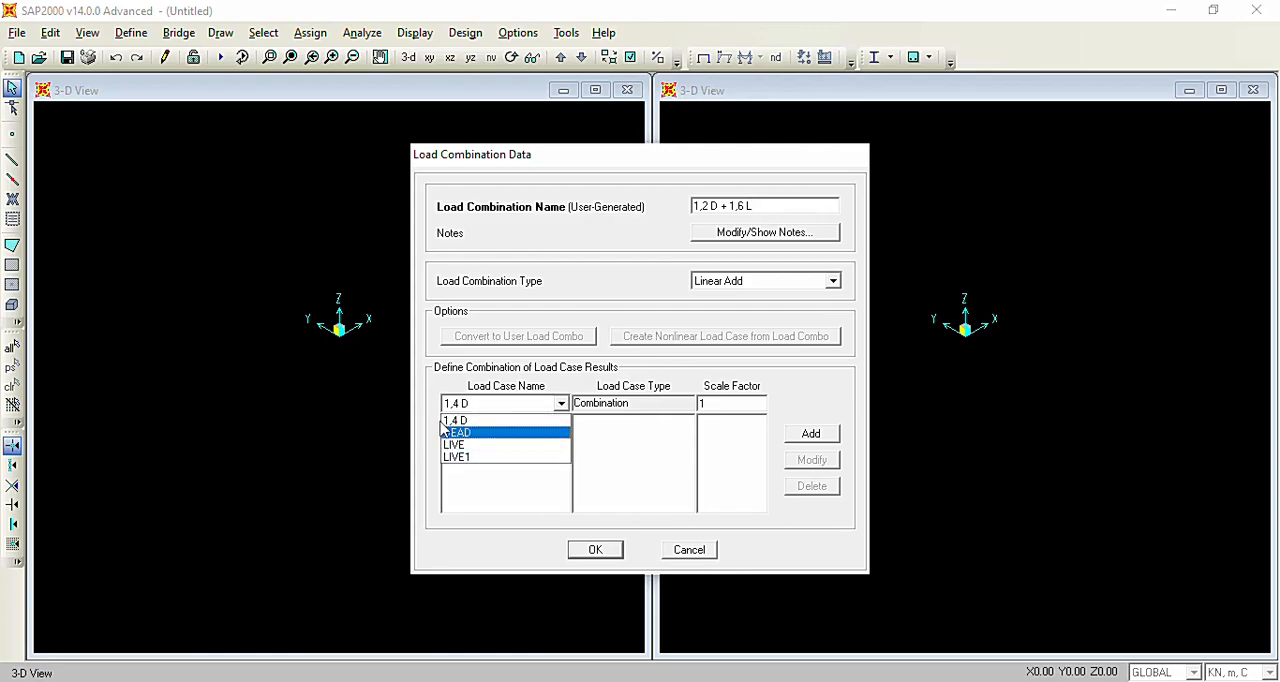
{"action": "left_click", "coordinate": [463, 433]}
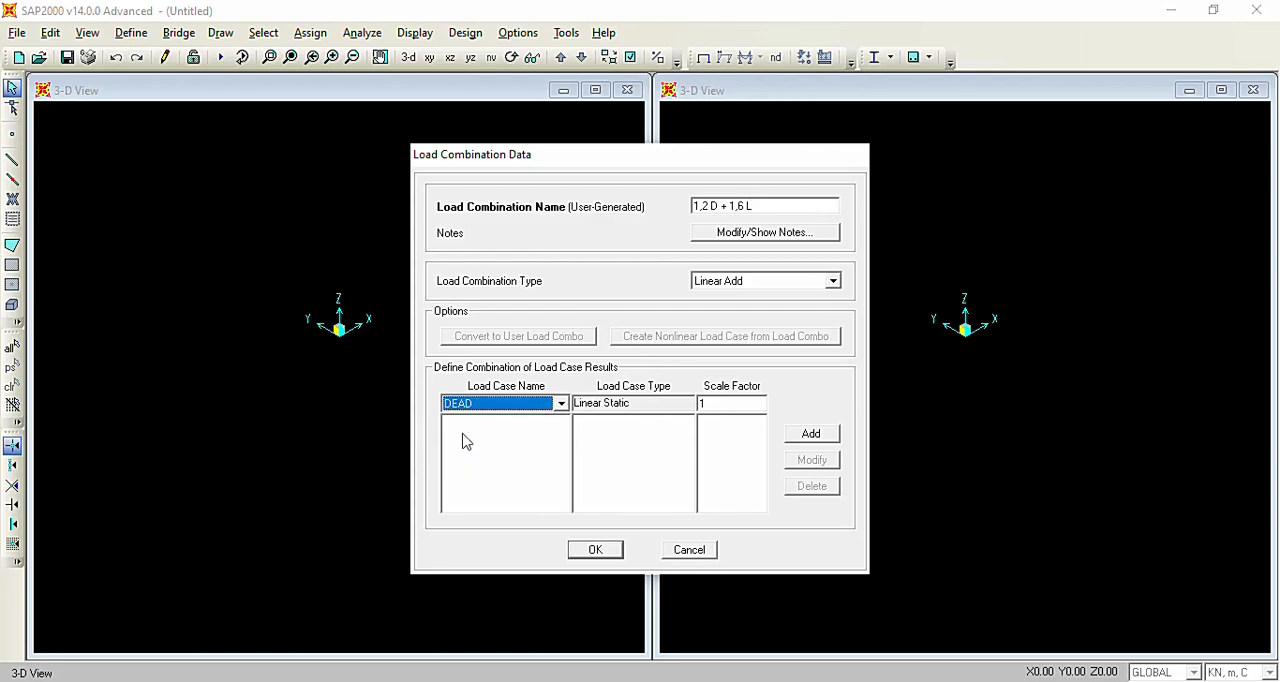
{"action": "left_click", "coordinate": [722, 405]}
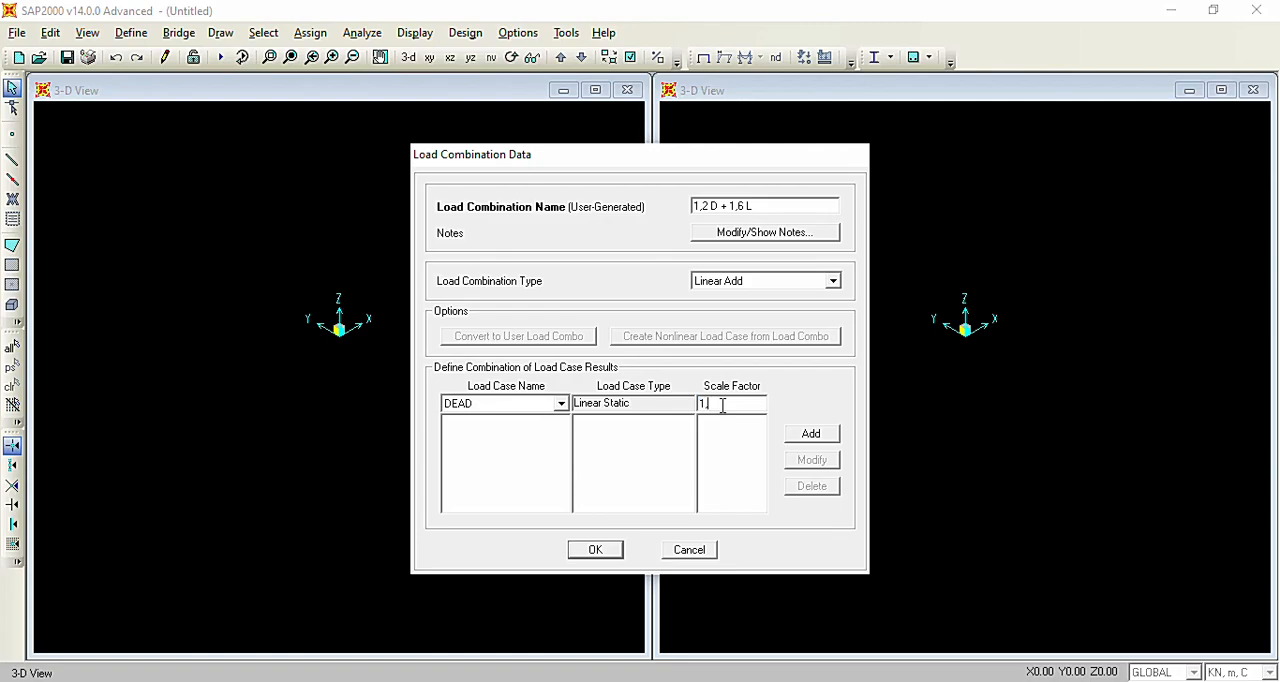
{"action": "type", "text": "1,2"}
{"action": "left_click", "coordinate": [830, 438]}
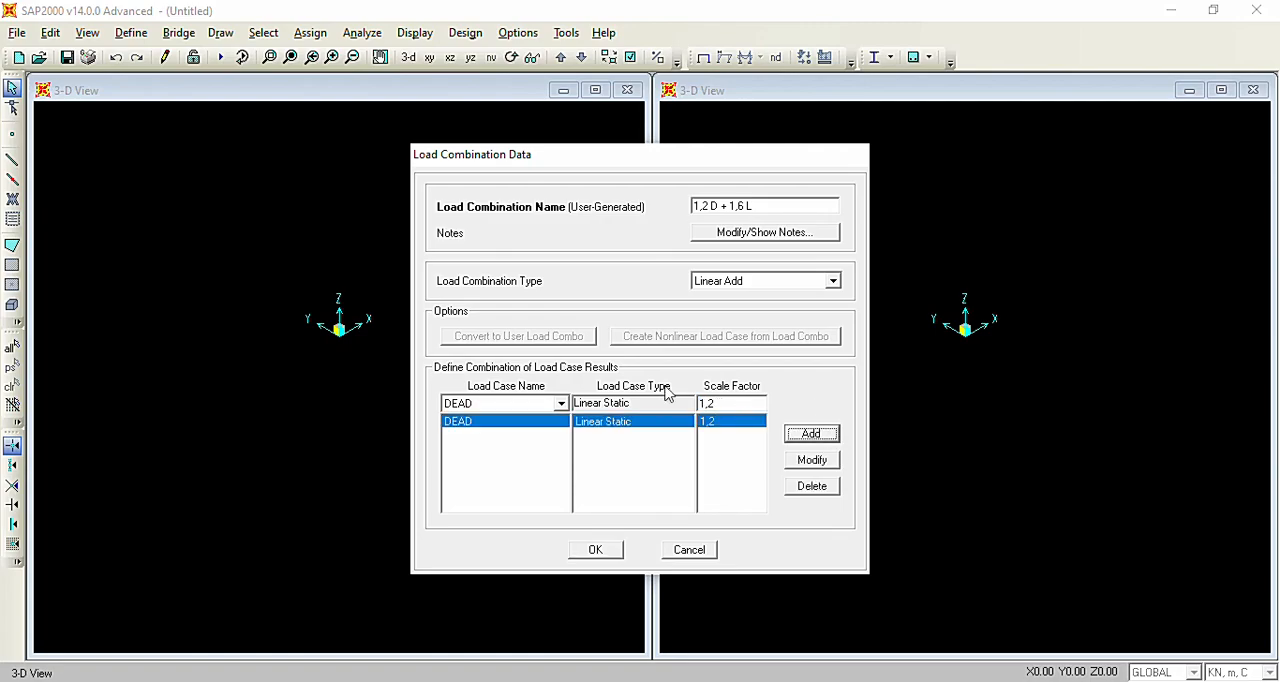
Add the LIVE load case to the combination with a scale factor of 1,6 and accept the combination.
{"action": "left_click", "coordinate": [497, 404]}
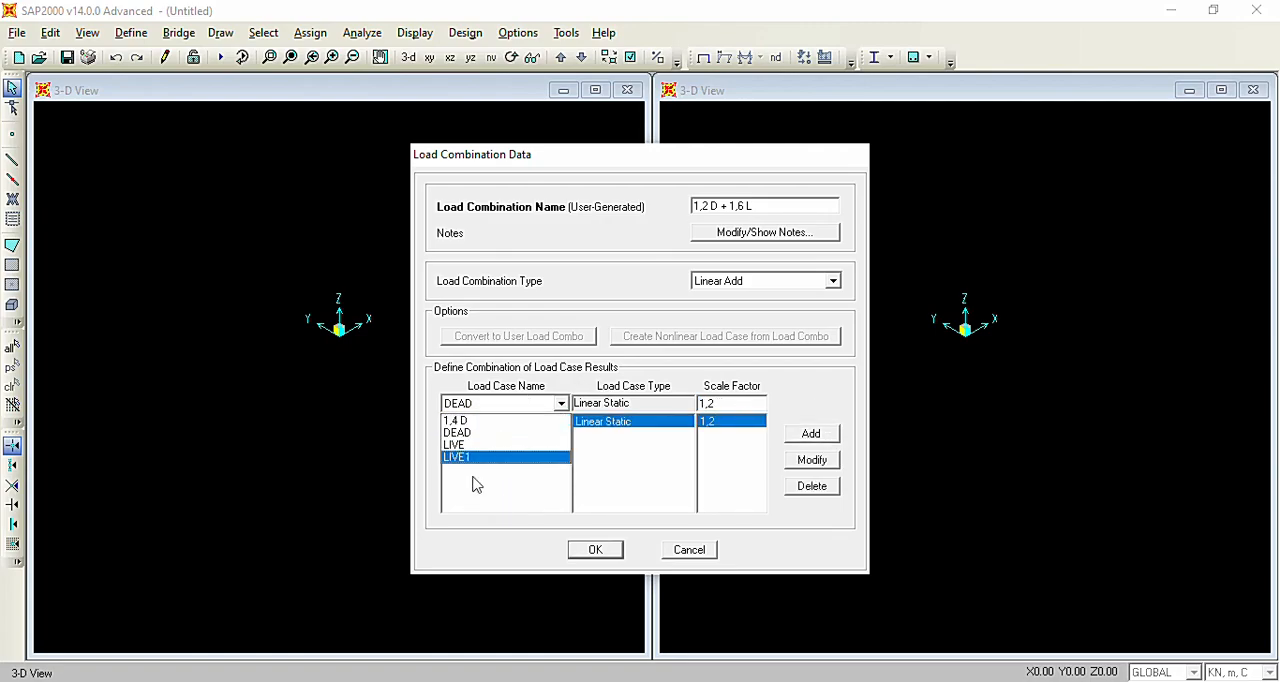
{"action": "left_click", "coordinate": [468, 447]}
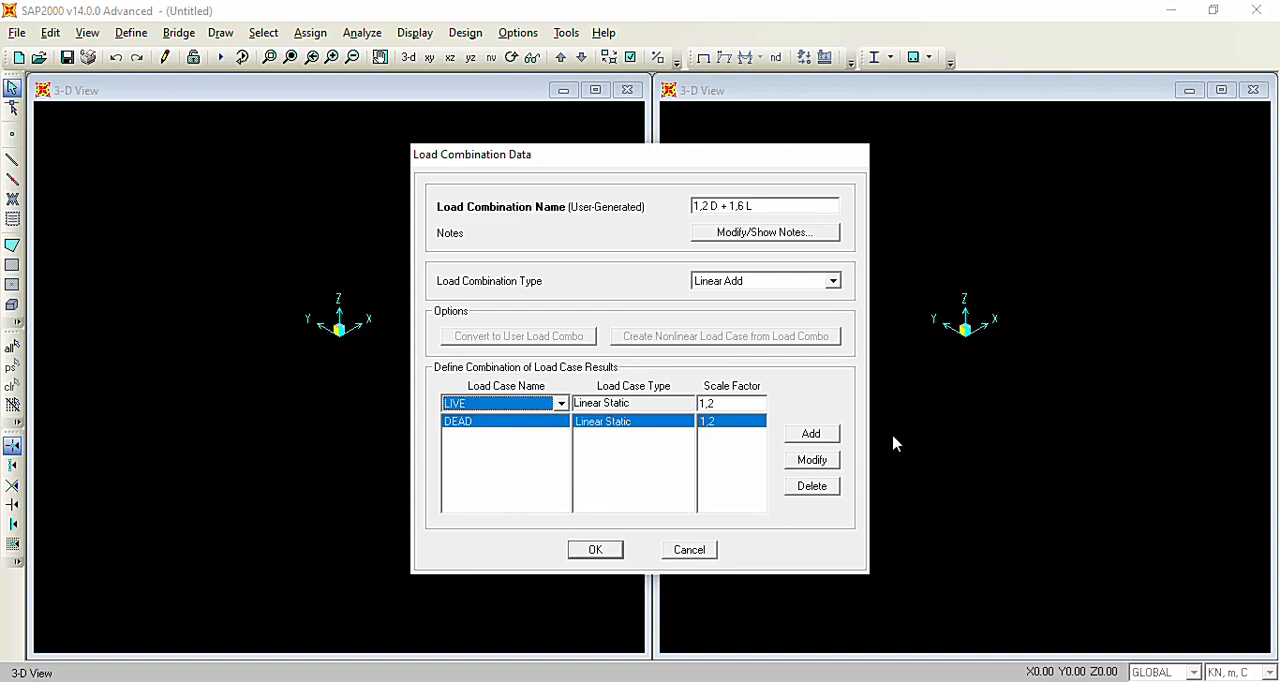
{"action": "left_click", "coordinate": [734, 402]}
{"action": "type", "text": "1"}
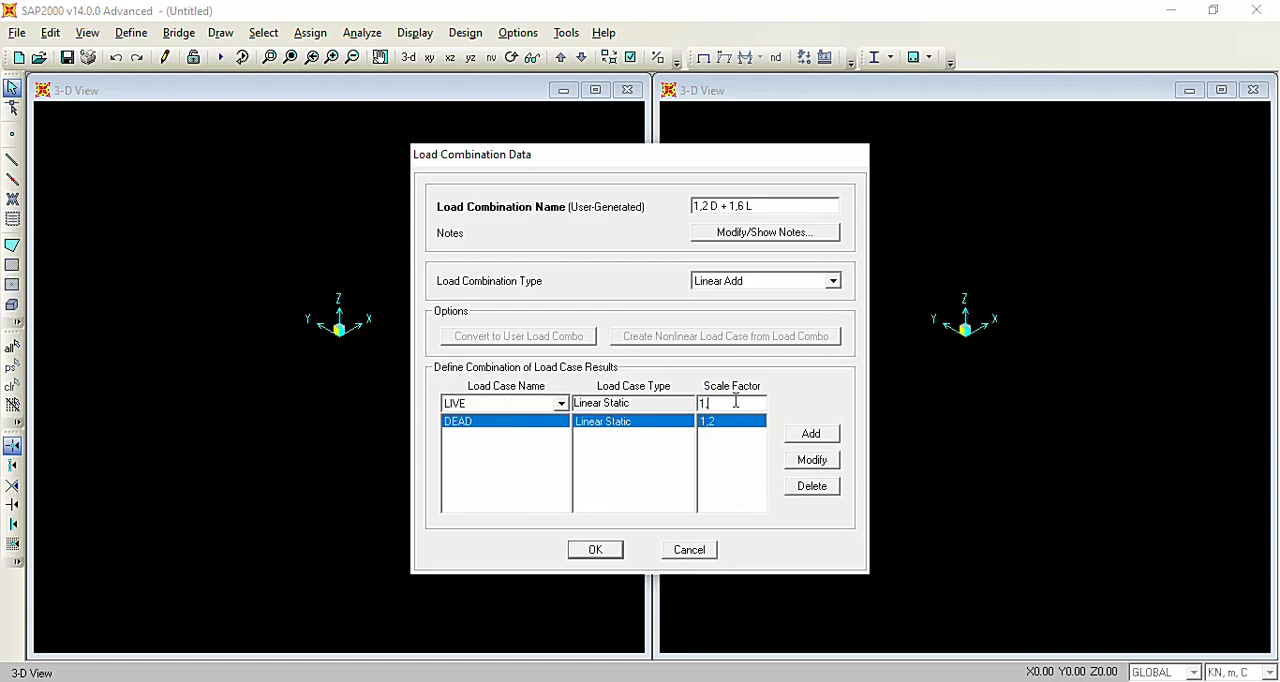
{"action": "left_click", "coordinate": [826, 434]}
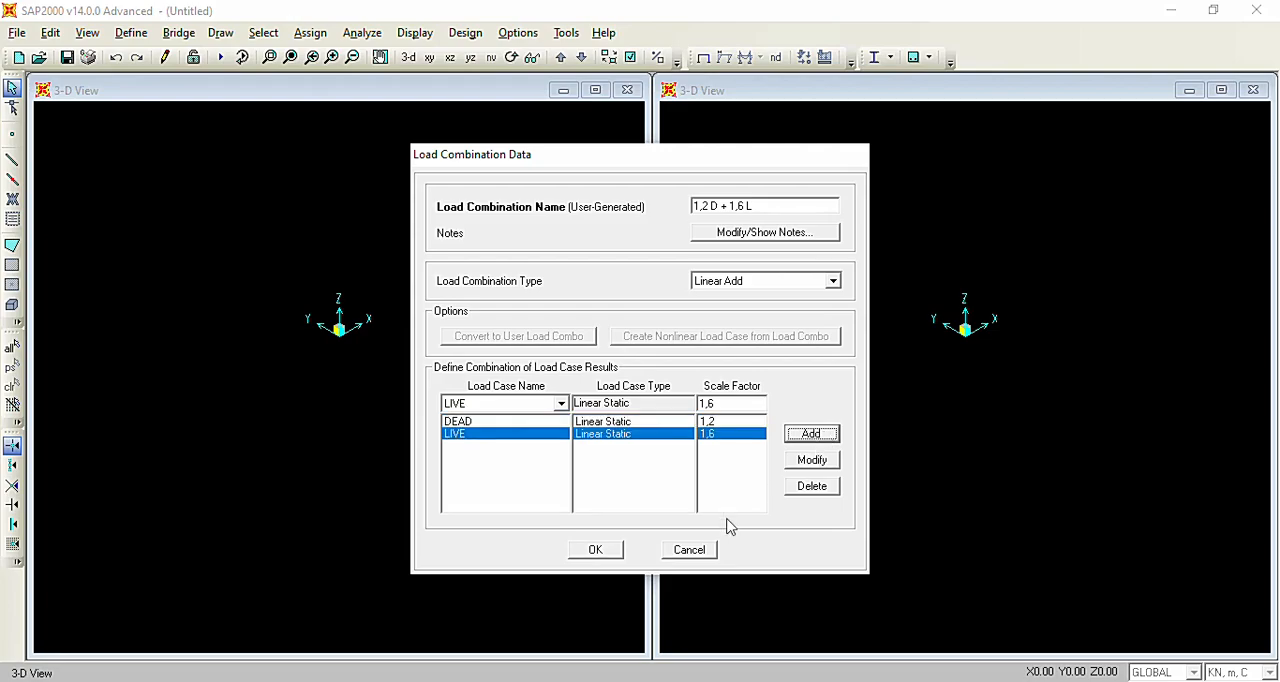
{"action": "left_click", "coordinate": [597, 548]}
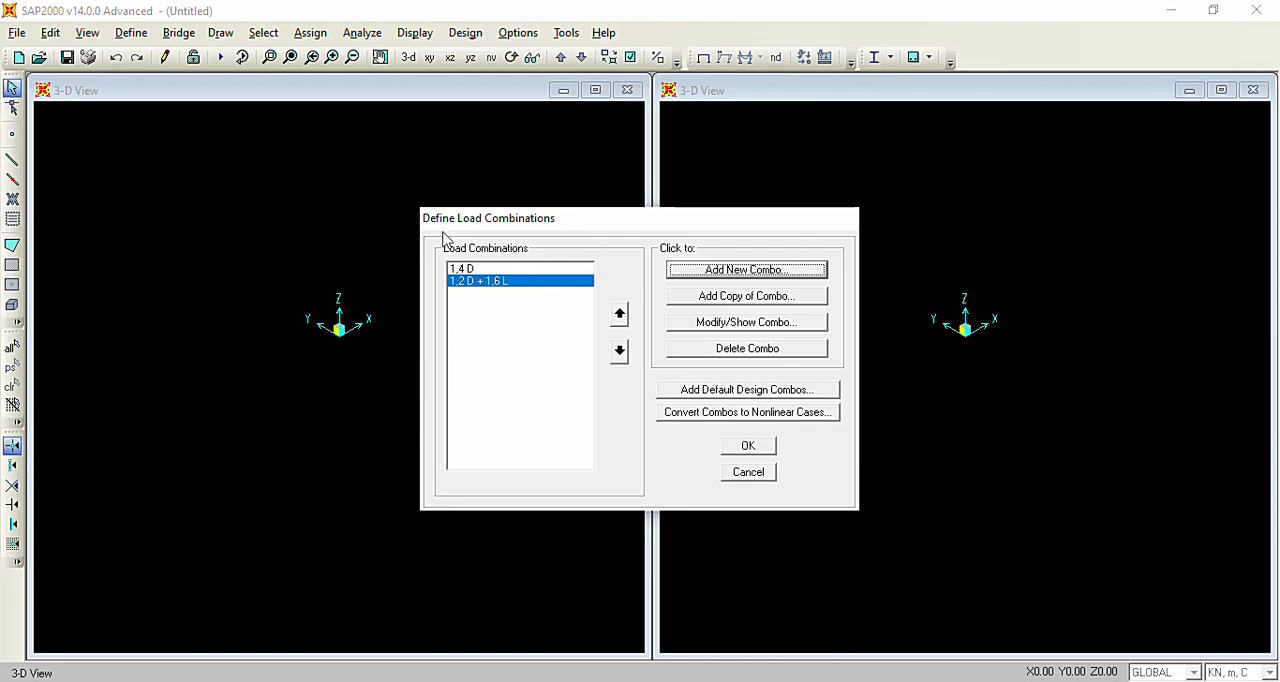
{"action": "left_click", "coordinate": [470, 268]}
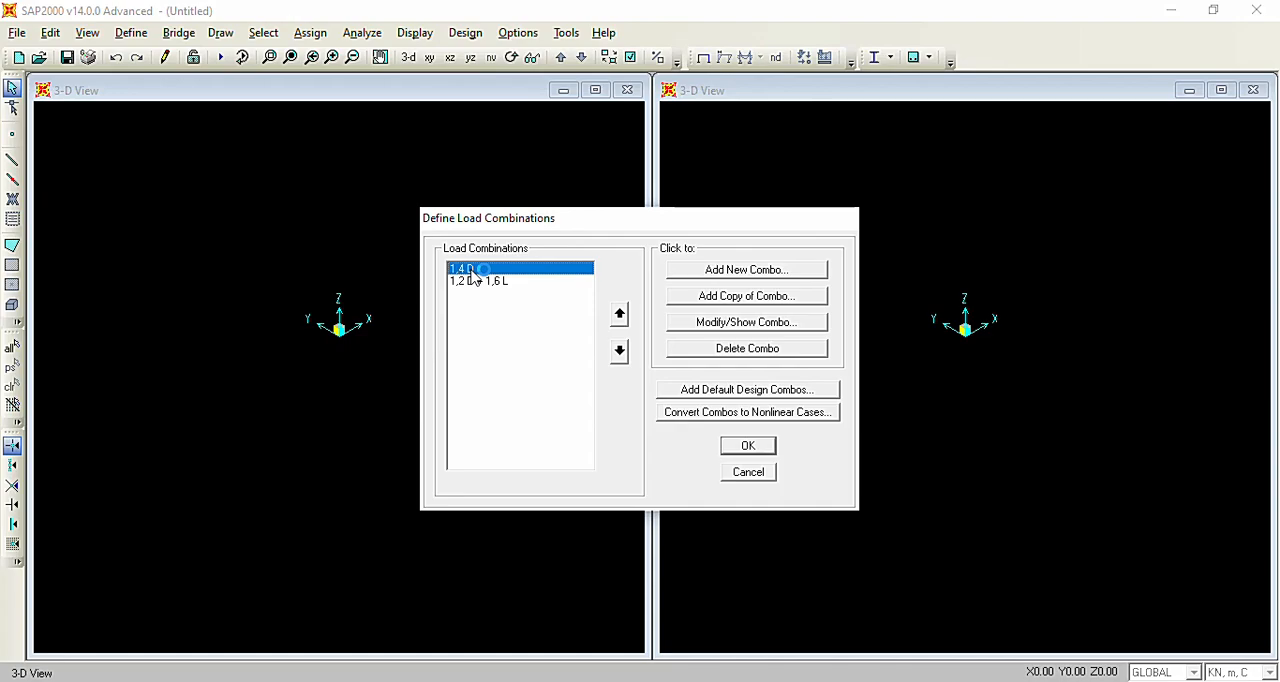
{"action": "left_click", "coordinate": [485, 280]}
{"action": "left_click", "coordinate": [486, 268]}
{"action": "left_click", "coordinate": [515, 283]}
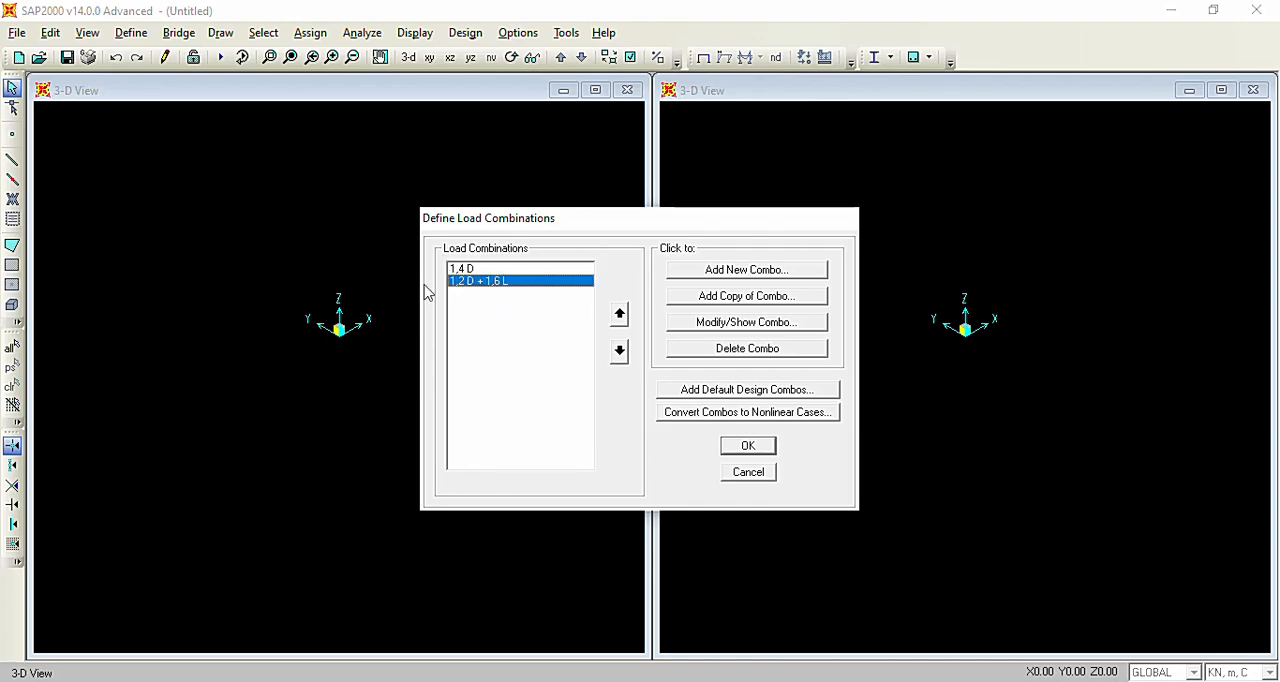
{"action": "left_click", "coordinate": [495, 268]}
{"action": "left_click", "coordinate": [505, 283]}
{"action": "left_click", "coordinate": [531, 269]}
Start a new load combination named ENVELOPE and set its combination type to Envelope.
{"action": "left_click", "coordinate": [770, 271]}
{"action": "left_click_drag", "start_coordinate": [760, 208], "coordinate": [659, 210]}
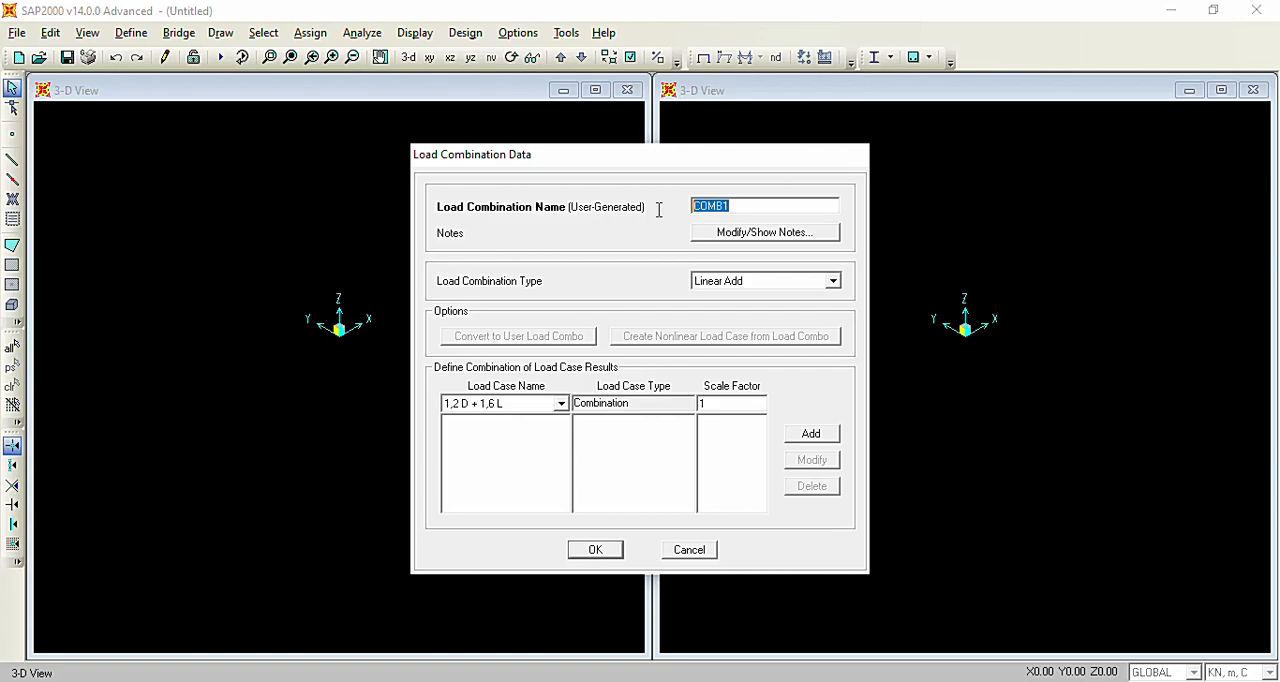
{"action": "type", "text": "ENVELOPE"}
{"action": "left_click", "coordinate": [776, 292]}
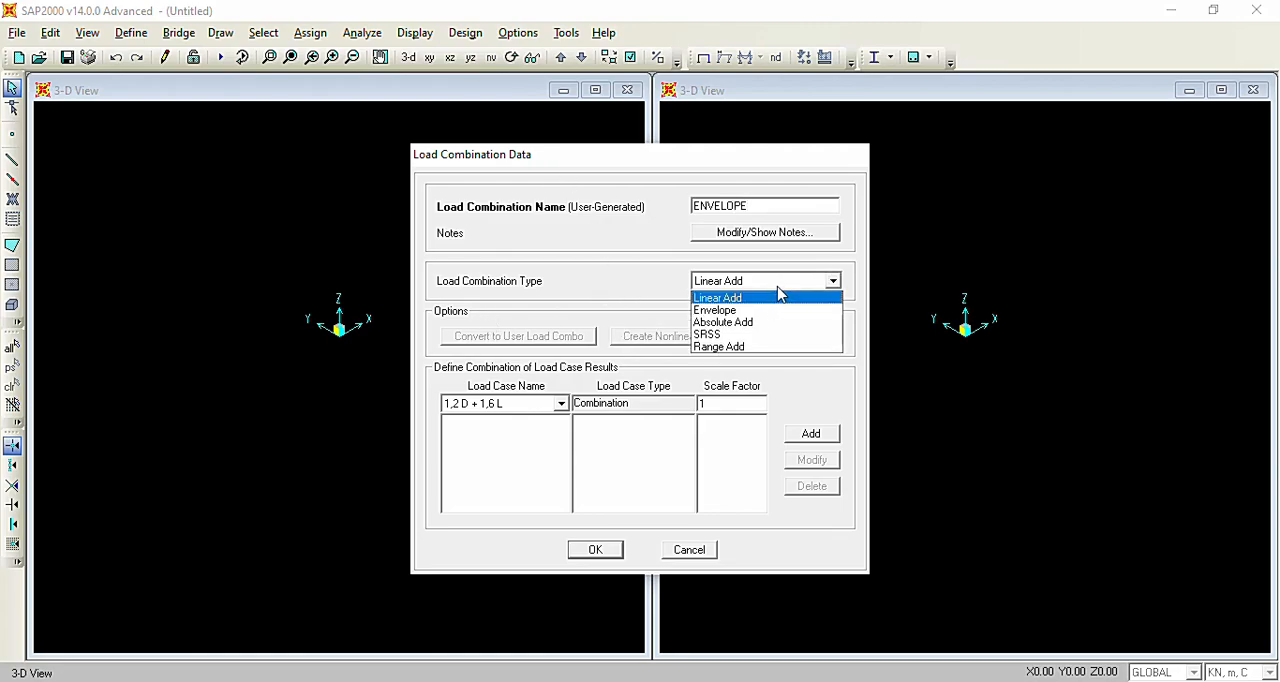
{"action": "left_click", "coordinate": [742, 310]}
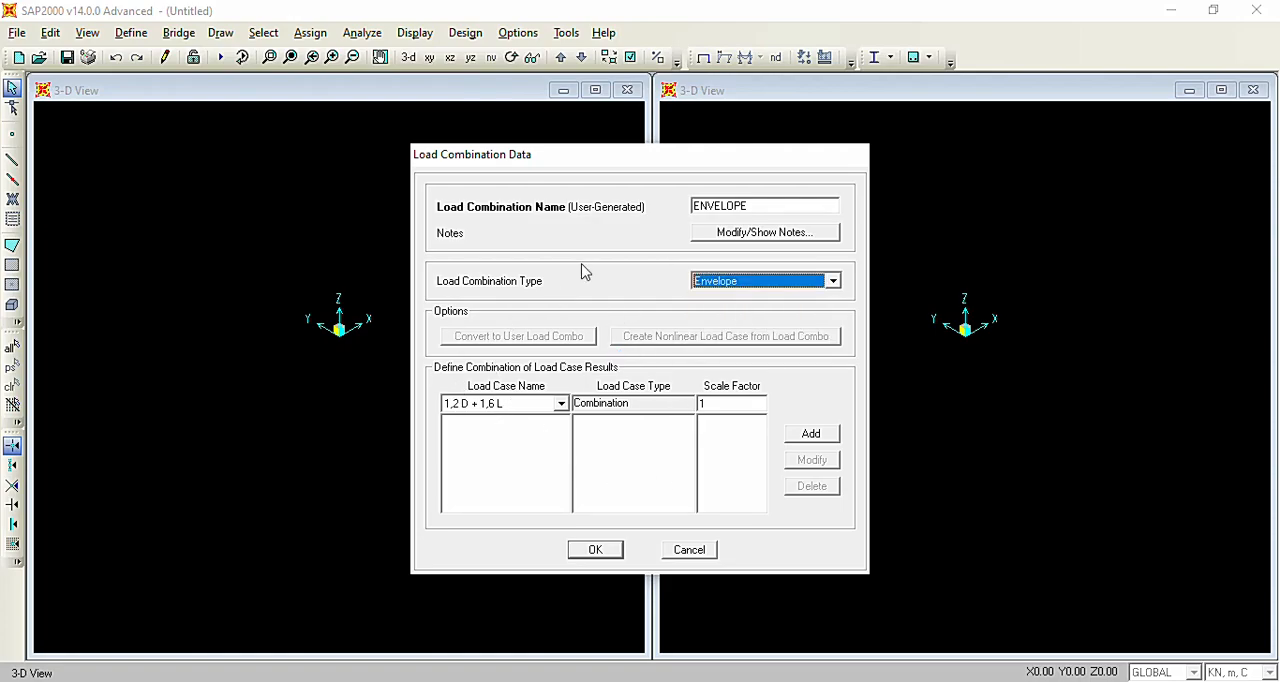
Add the combinations 1,4 D and 1,2 D + 1,6 L to ENVELOPE with scale factor 1, and accept all load combinations.
{"action": "left_click", "coordinate": [543, 404]}
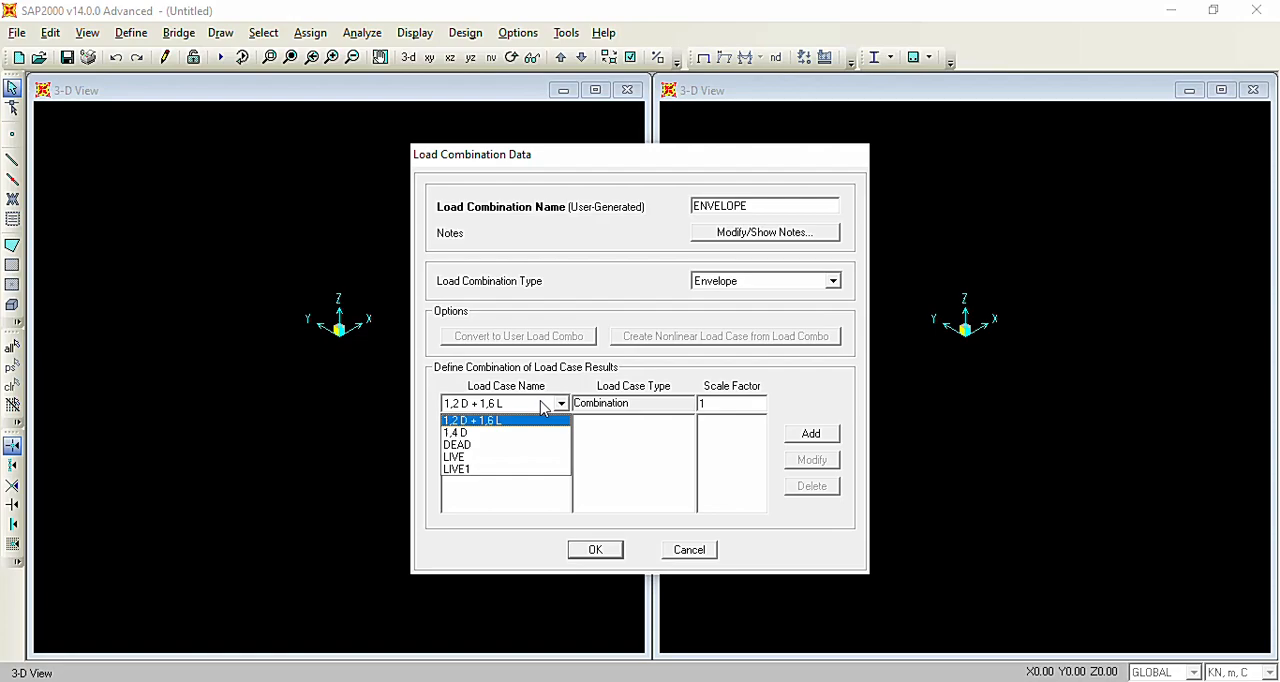
{"action": "left_click", "coordinate": [481, 436]}
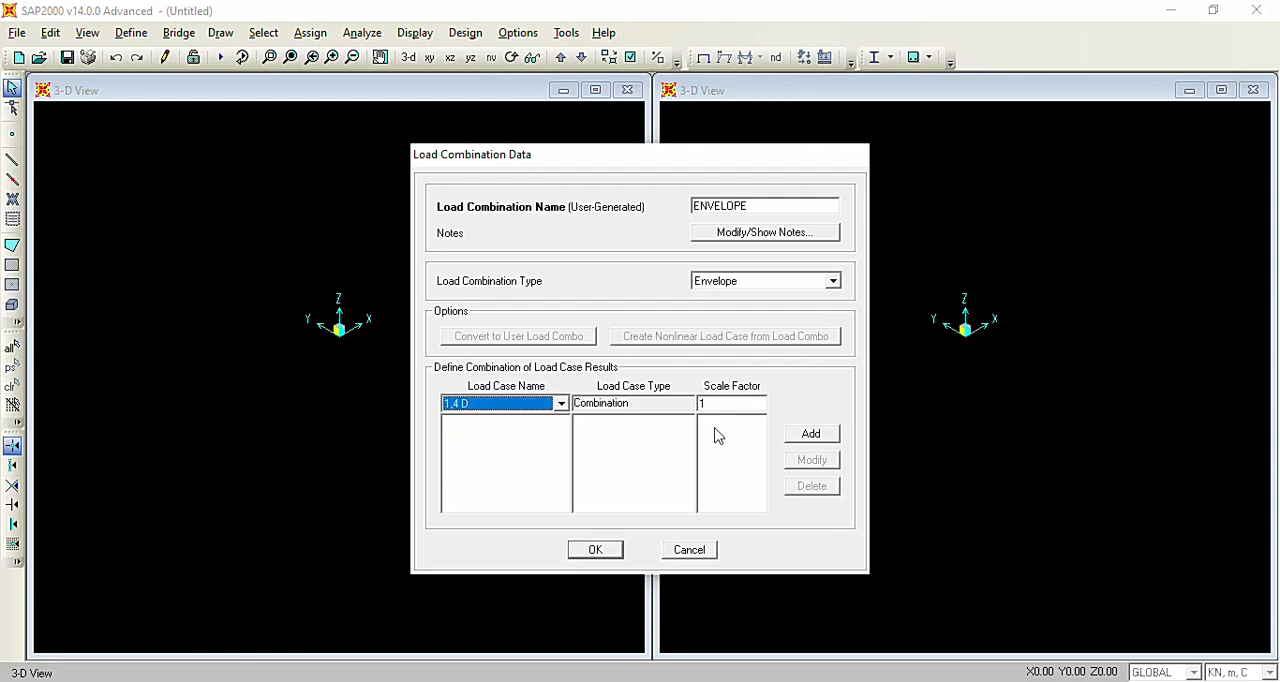
{"action": "left_click", "coordinate": [818, 437]}
{"action": "left_click", "coordinate": [559, 404]}
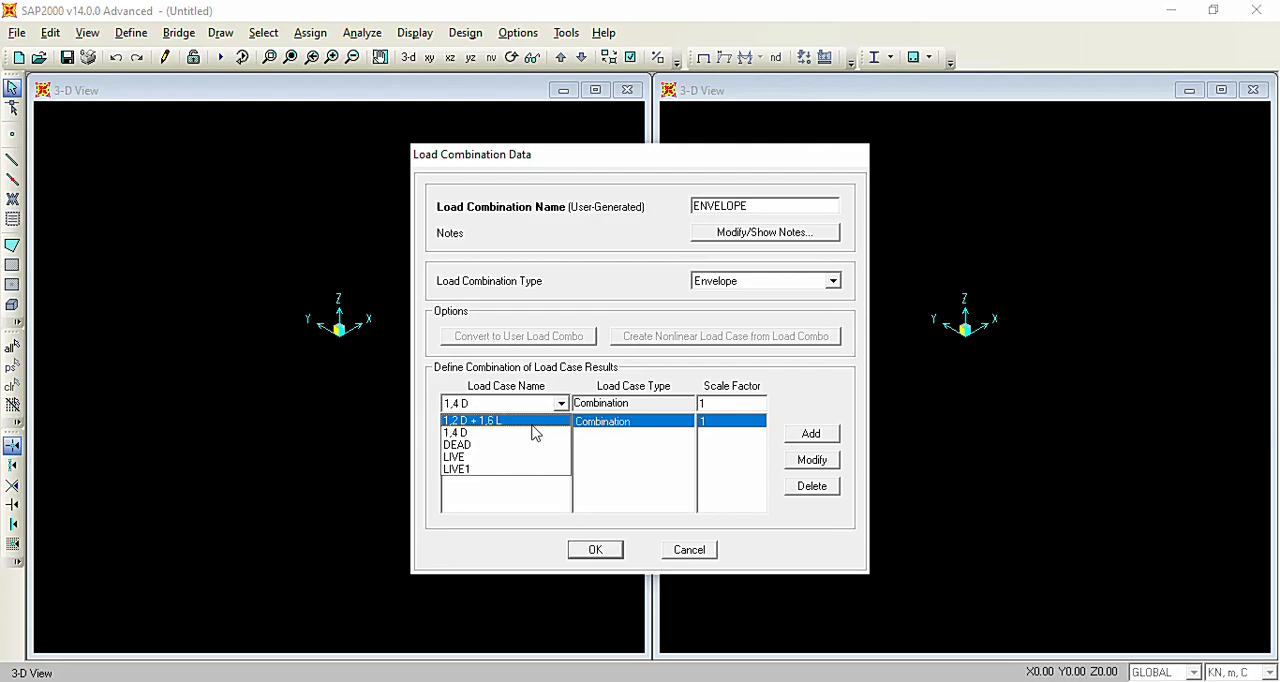
{"action": "left_click", "coordinate": [532, 422]}
{"action": "left_click", "coordinate": [593, 550]}
{"action": "left_click", "coordinate": [748, 446]}
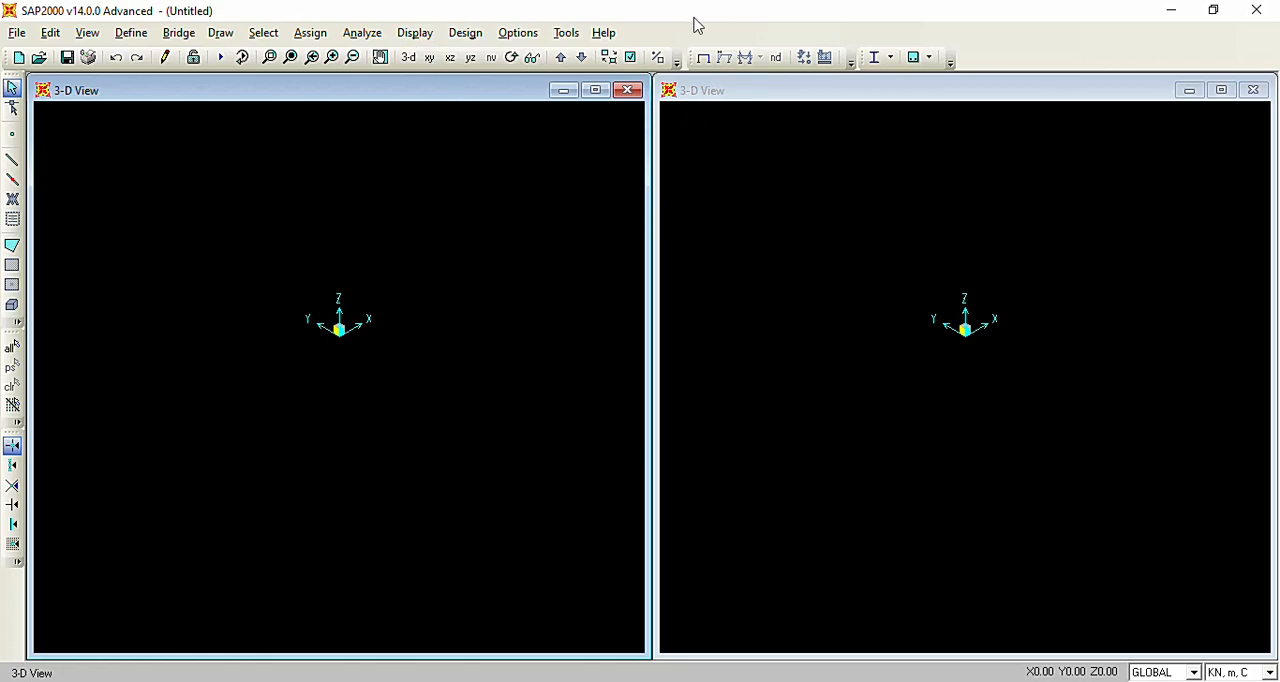
Close one of the two 3-D views so that a single model view is left.
{"action": "left_click", "coordinate": [636, 92]}
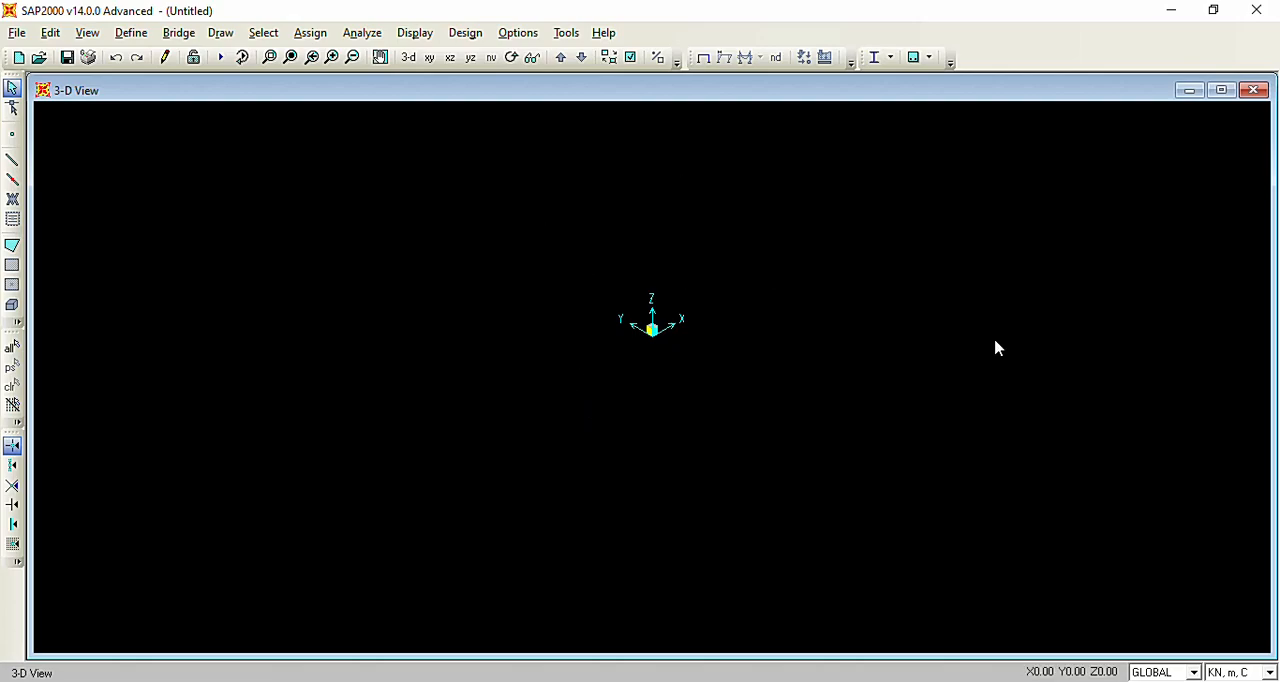
{"action": "right_click", "coordinate": [531, 265]}
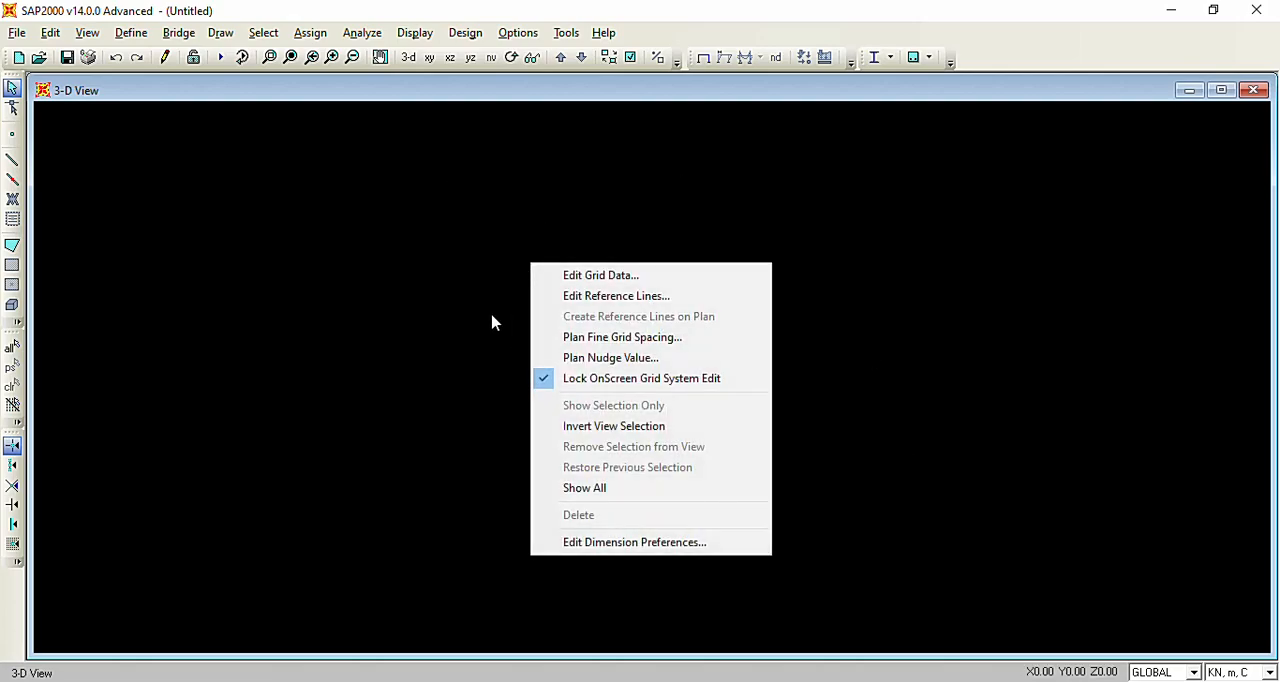
{"action": "left_click", "coordinate": [702, 279]}
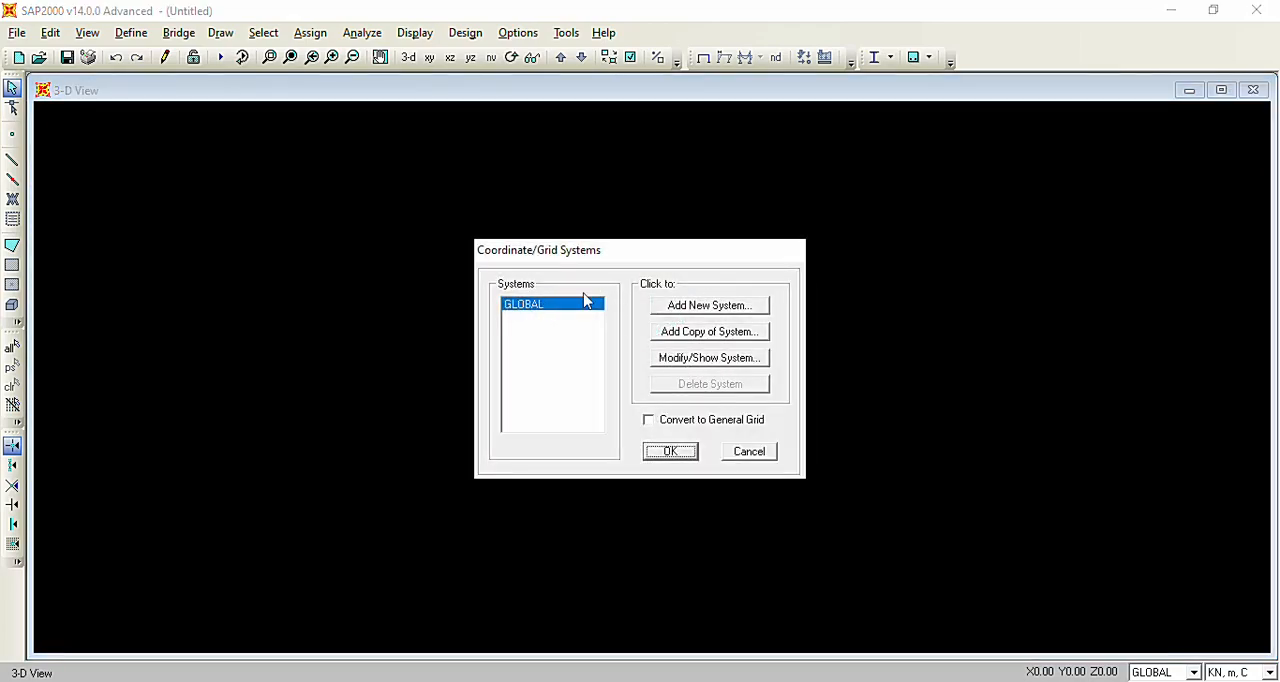
{"action": "left_click", "coordinate": [731, 360]}
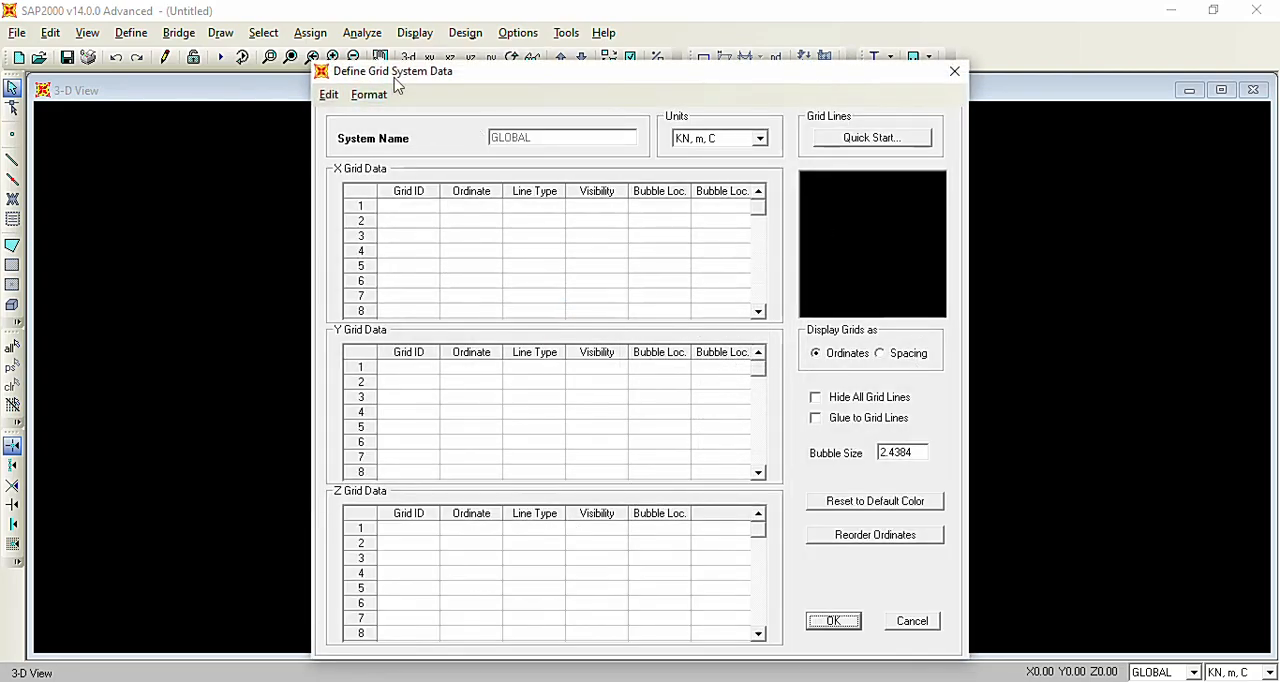
{"action": "left_click_drag", "start_coordinate": [577, 80], "coordinate": [575, 61]}
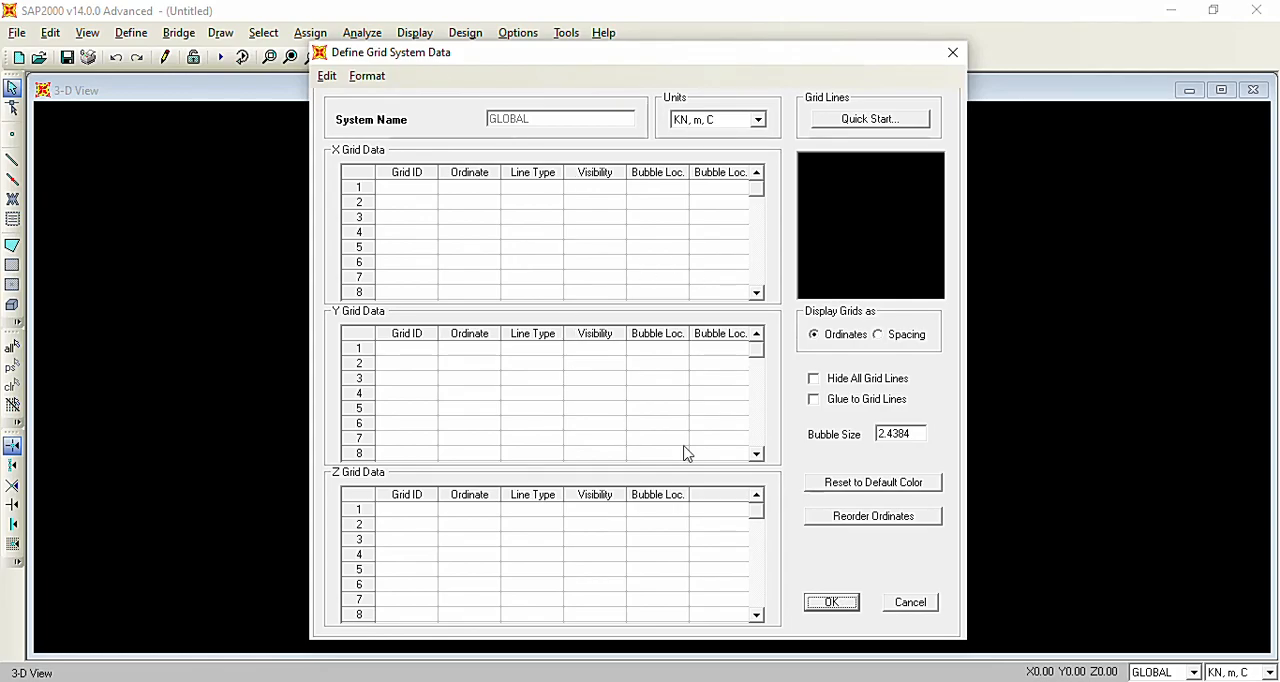
{"action": "left_click", "coordinate": [908, 603]}
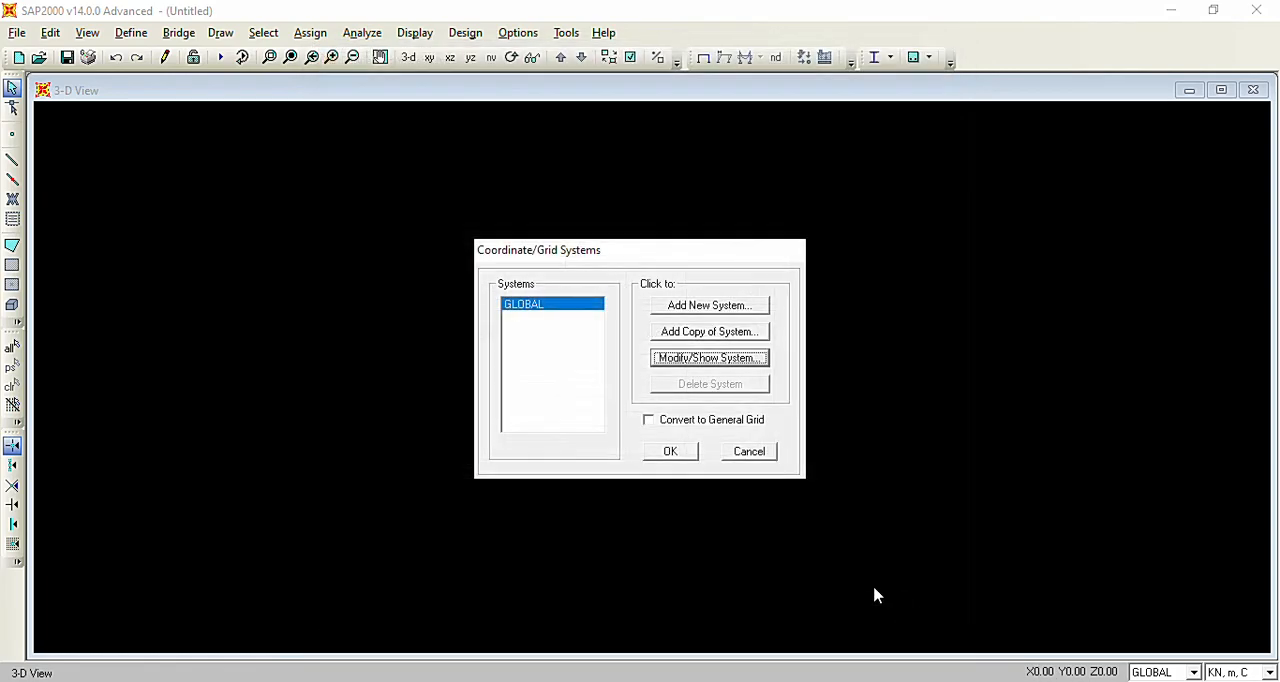
{"action": "left_click", "coordinate": [751, 453]}
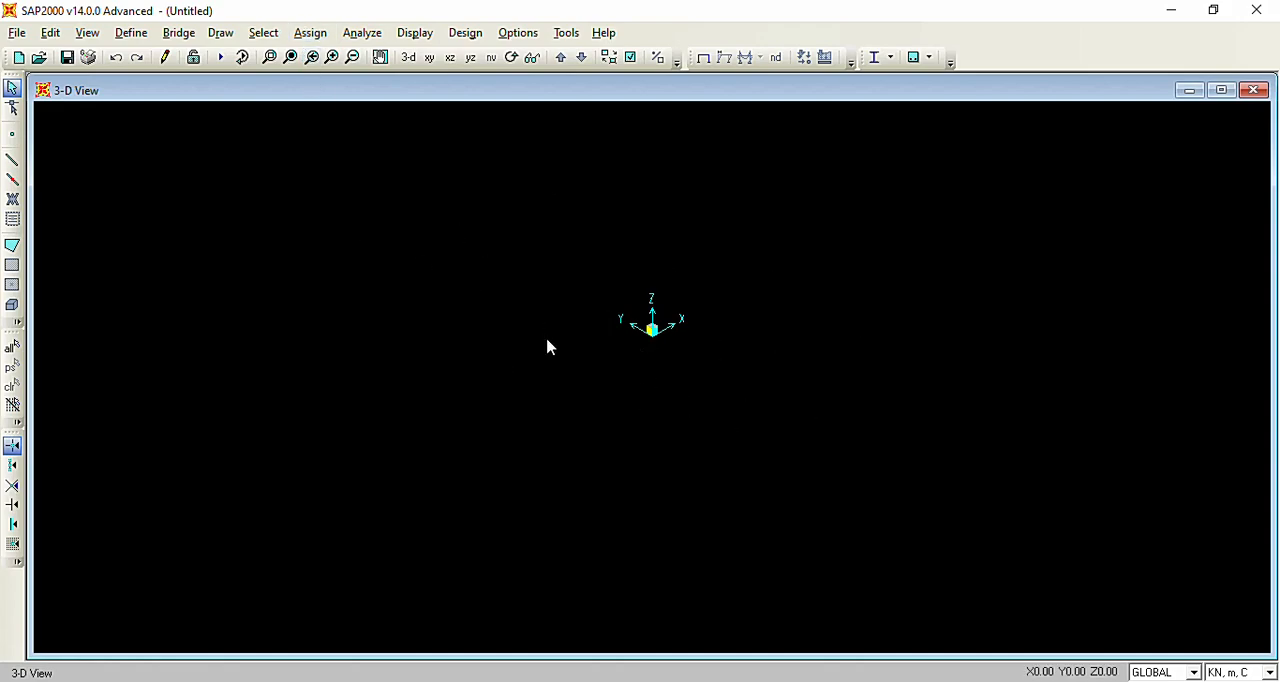
Open the GLOBAL grid system for modification and enter grid IDs 1 to 9 in the X grid data.
{"action": "right_click", "coordinate": [457, 284]}
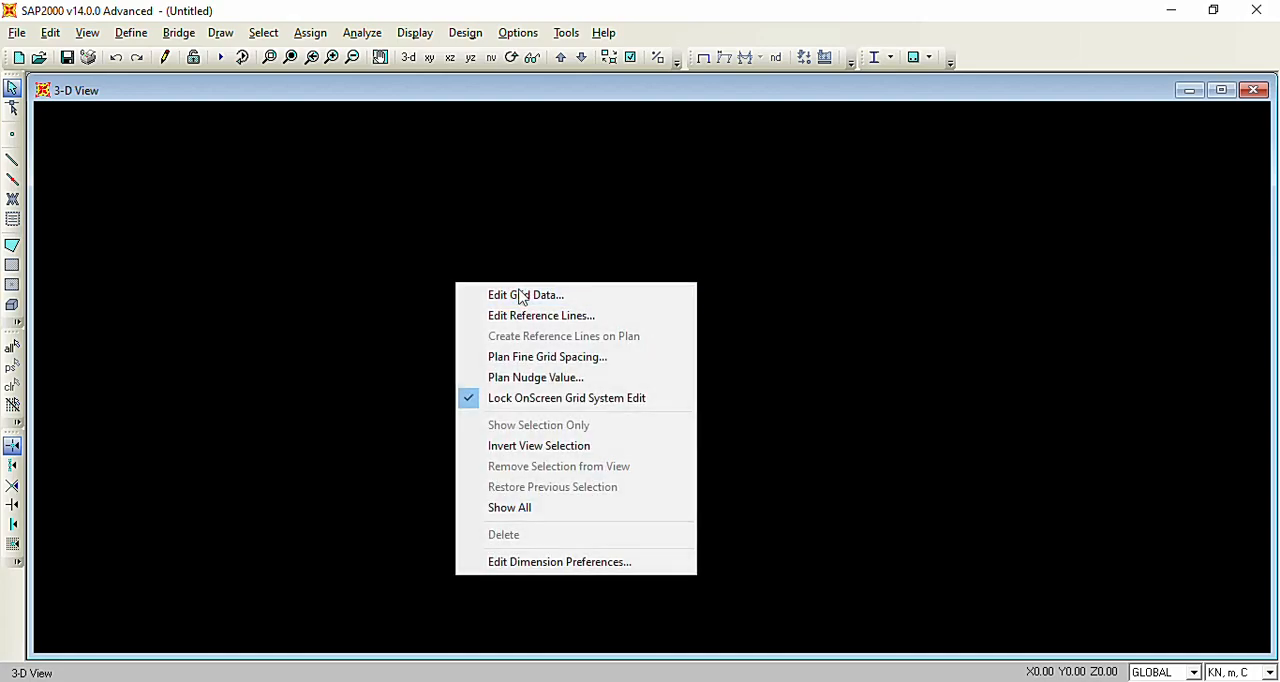
{"action": "left_click", "coordinate": [646, 303]}
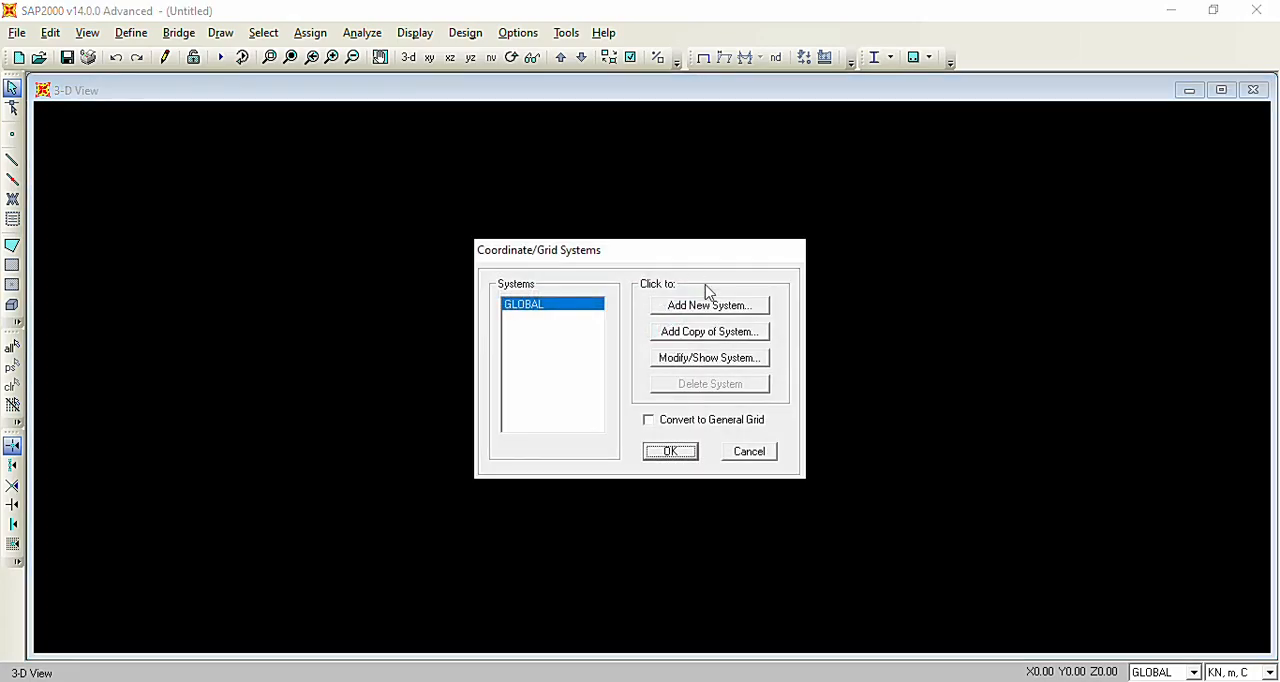
{"action": "left_click", "coordinate": [726, 358]}
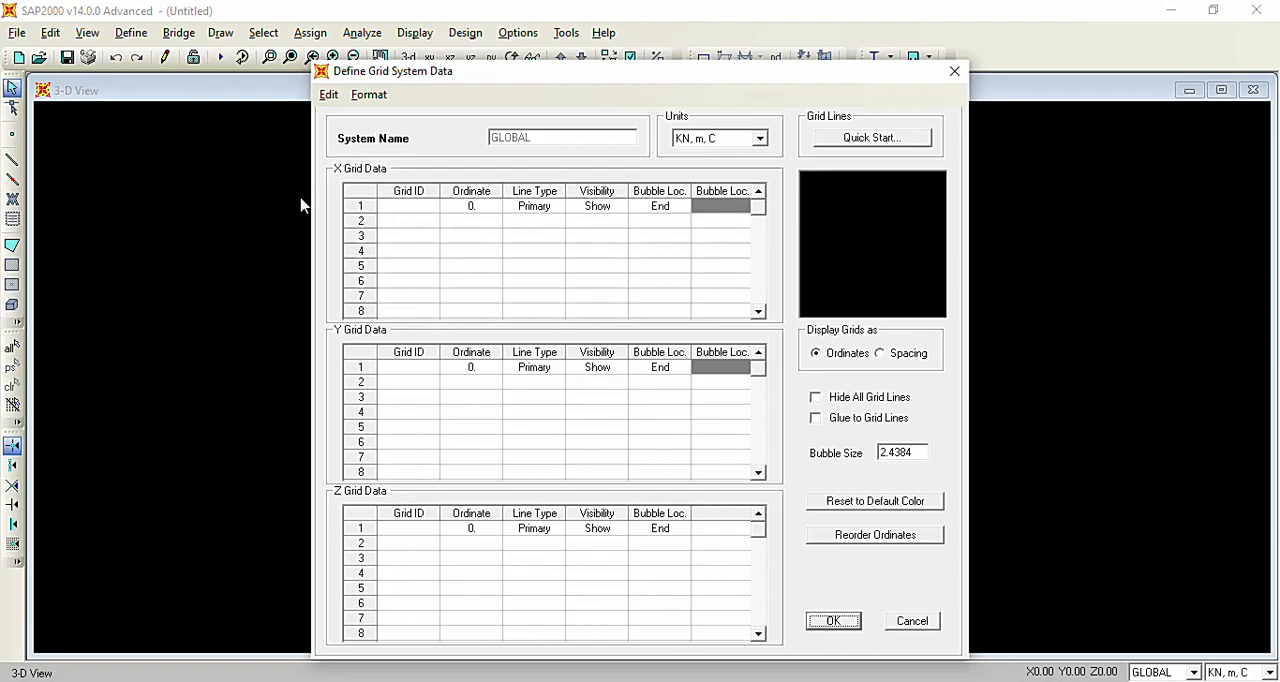
{"action": "left_click", "coordinate": [417, 210]}
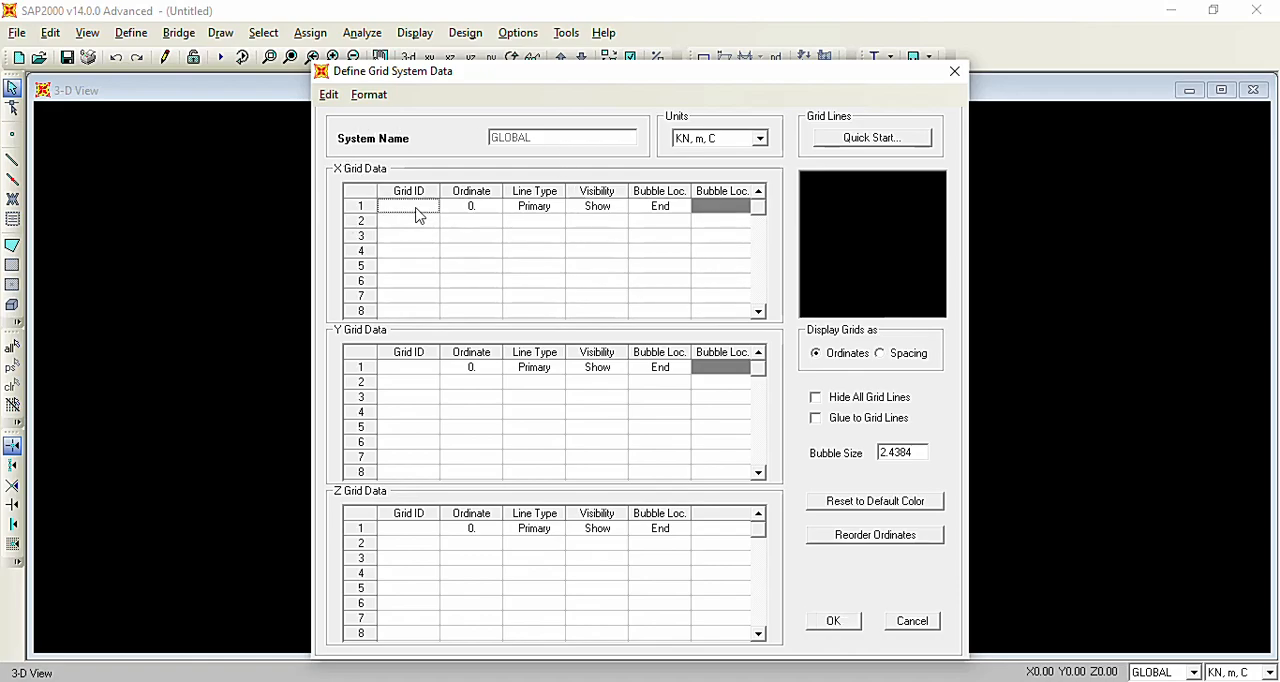
{"action": "type", "text": "1"}
{"action": "key", "text": "Return"}
{"action": "type", "text": "2"}
{"action": "key", "text": "Return"}
{"action": "type", "text": "3"}
{"action": "key", "text": "Return"}
{"action": "type", "text": "4"}
{"action": "key", "text": "Return"}
{"action": "type", "text": "5"}
{"action": "key", "text": "Return"}
{"action": "type", "text": "6"}
{"action": "key", "text": "Return"}
{"action": "type", "text": "7"}
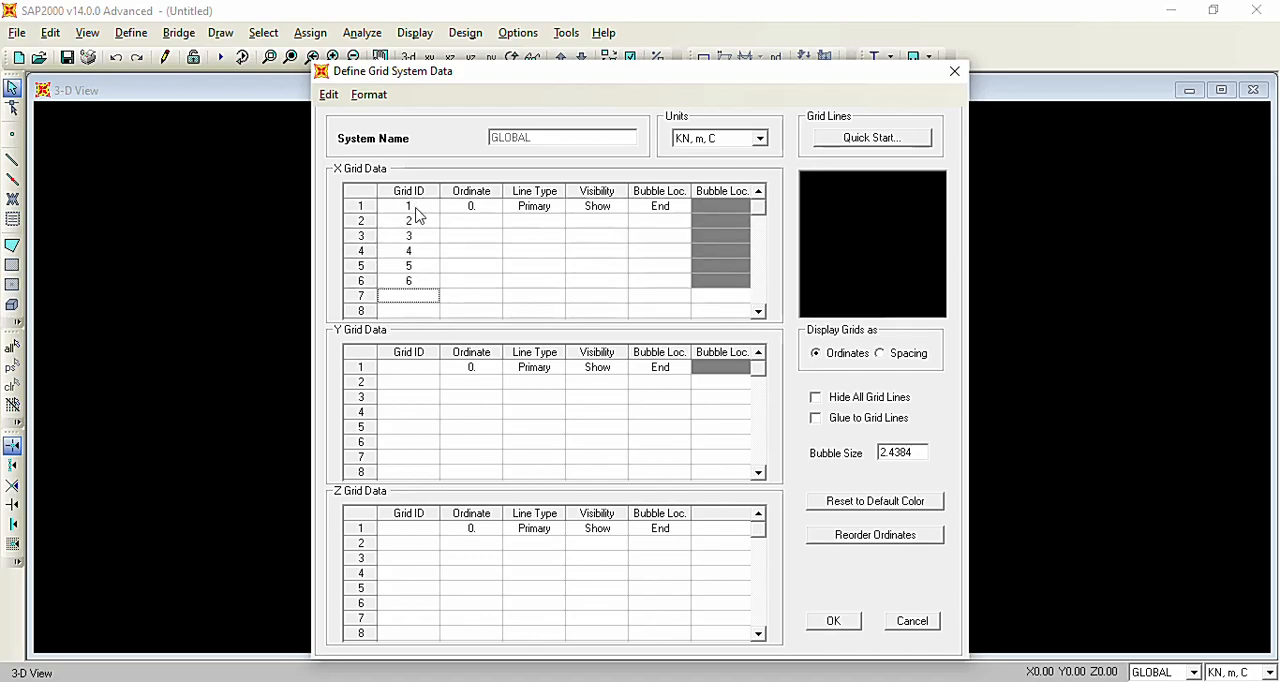
{"action": "key", "text": "Return"}
{"action": "type", "text": "8"}
{"action": "key", "text": "Return"}
{"action": "type", "text": "9"}
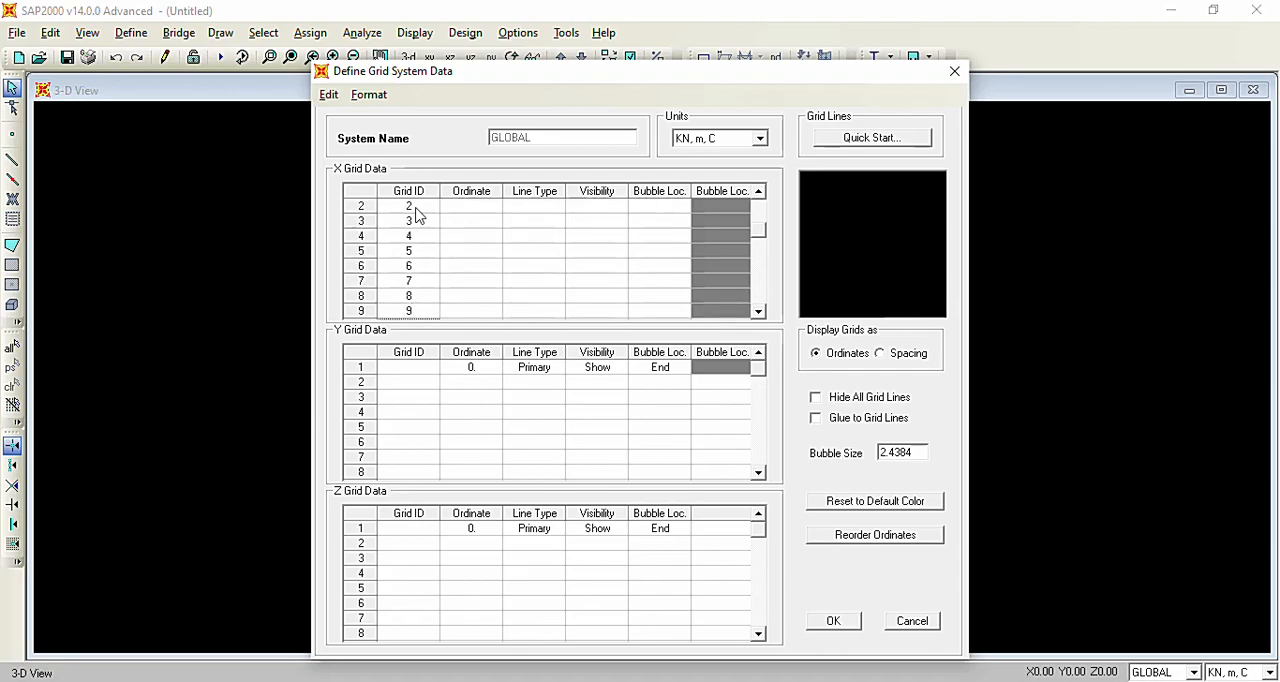
Display the grids as spacing and set the spacing of all nine X grid lines to 1.7 m.
{"action": "left_click", "coordinate": [479, 208]}
{"action": "left_click", "coordinate": [758, 191]}
{"action": "key", "text": "Up"}
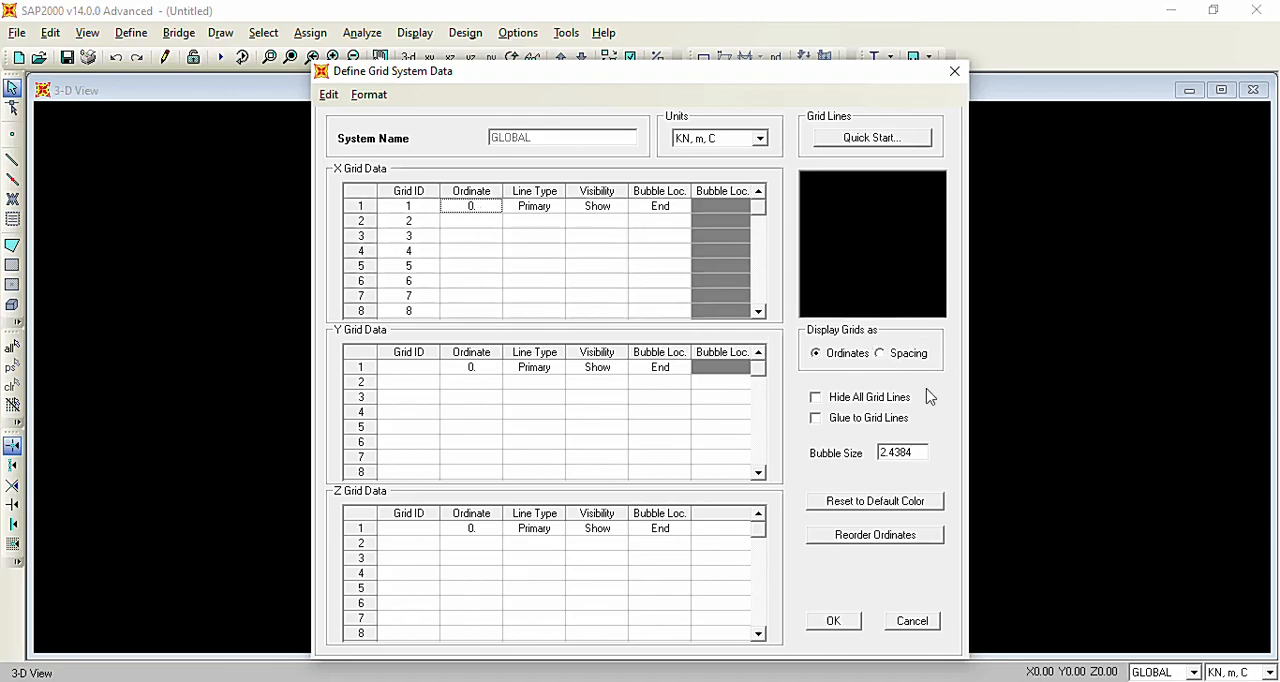
{"action": "left_click", "coordinate": [893, 358]}
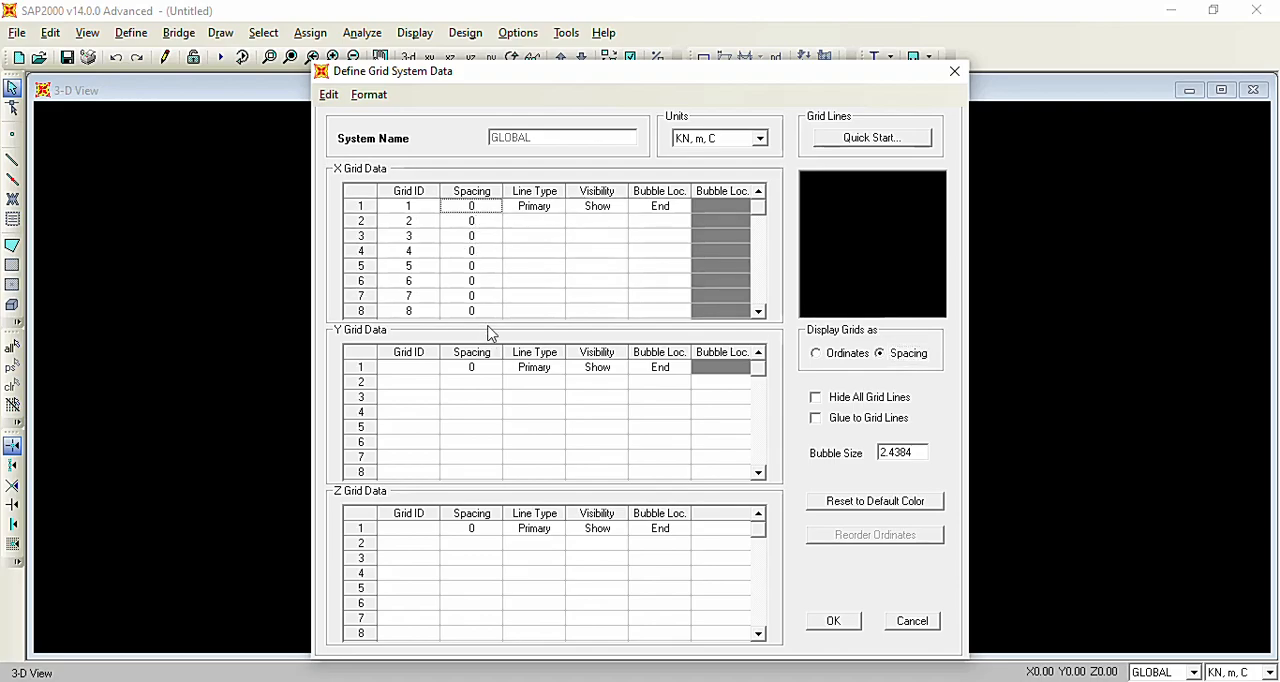
{"action": "type", "text": "1.7"}
{"action": "key", "text": "Return"}
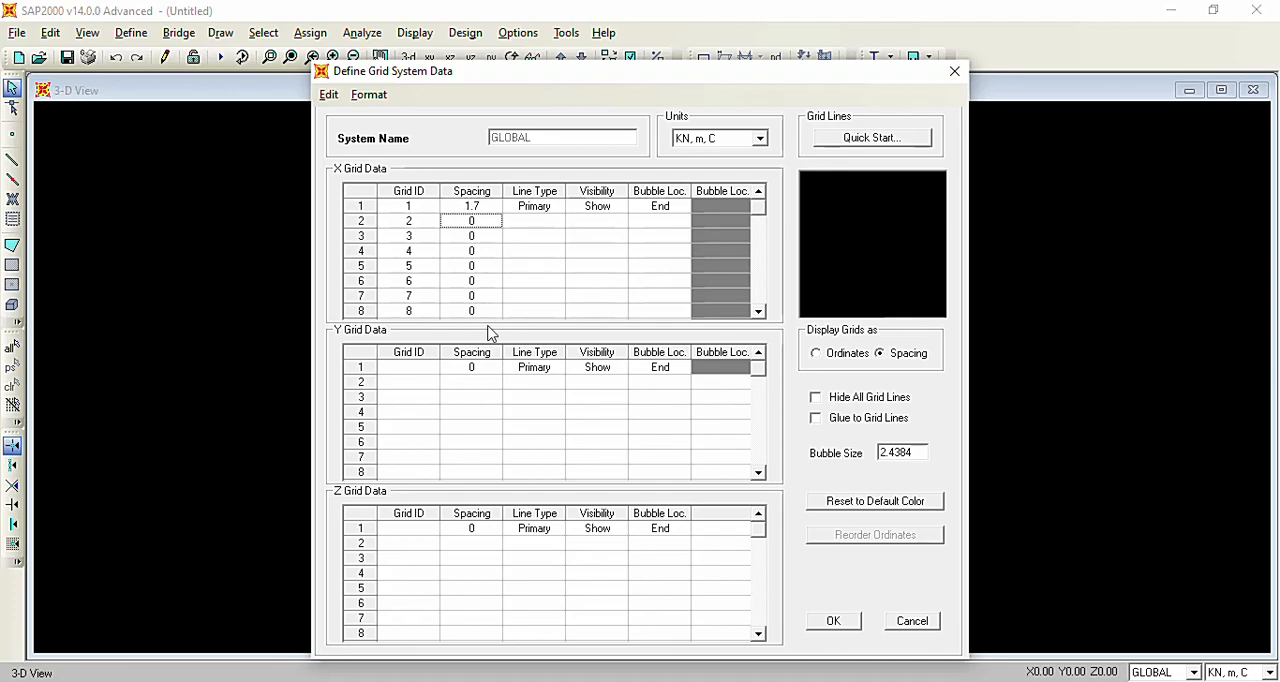
{"action": "left_click", "coordinate": [479, 209]}
{"action": "left_click_drag", "start_coordinate": [479, 212], "coordinate": [483, 274]}
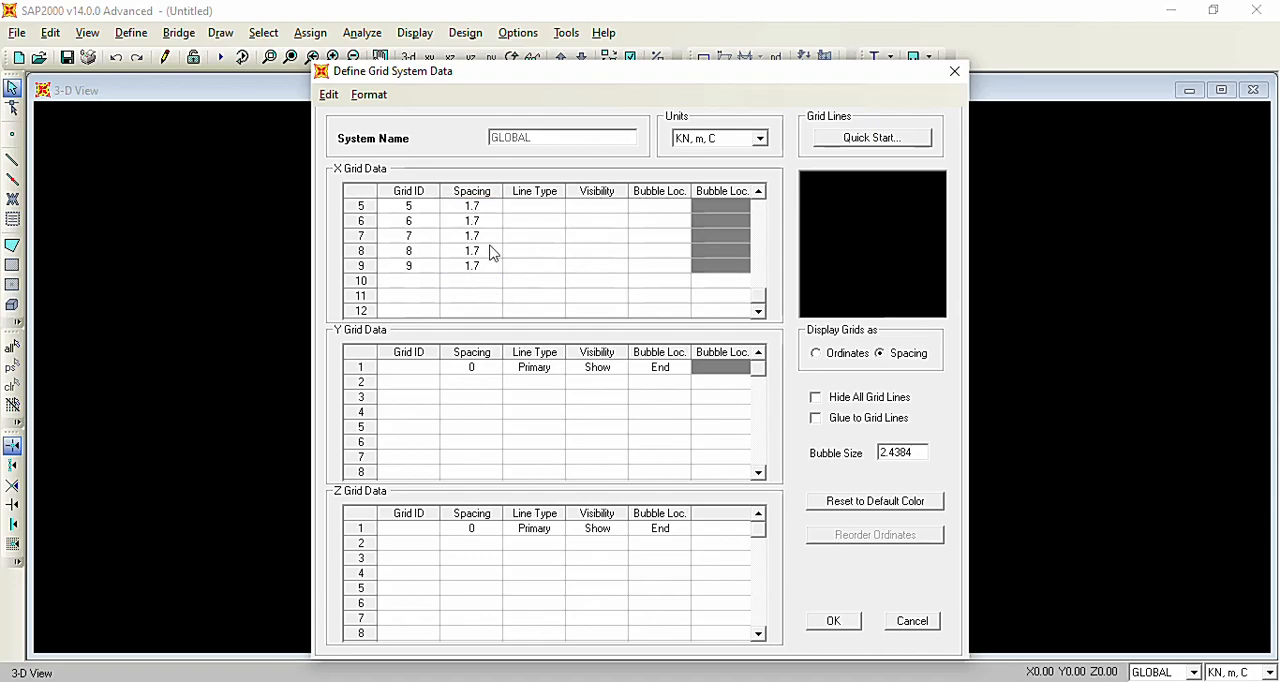
{"action": "left_click_drag", "start_coordinate": [760, 297], "coordinate": [758, 200]}
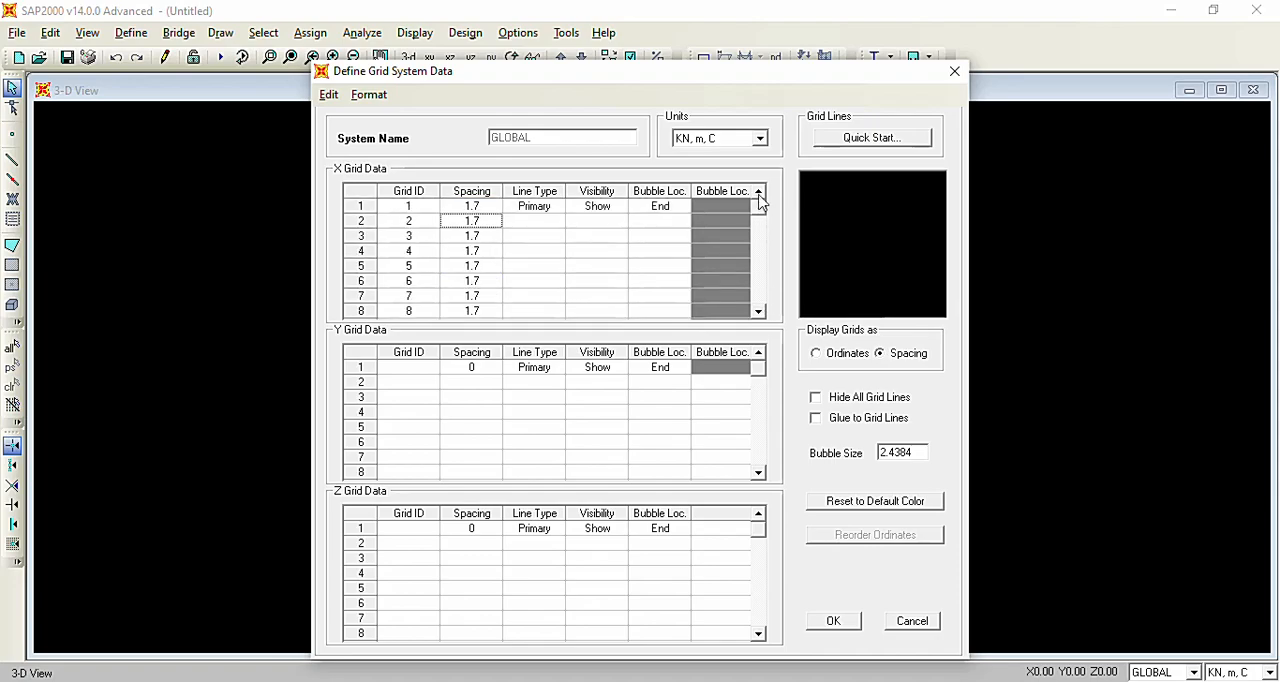
Check the X grid lines' coordinates as ordinates, and return the grid display to spacing.
{"action": "left_click", "coordinate": [847, 355]}
{"action": "left_click", "coordinate": [478, 211]}
{"action": "left_click", "coordinate": [488, 224]}
{"action": "left_click", "coordinate": [483, 238]}
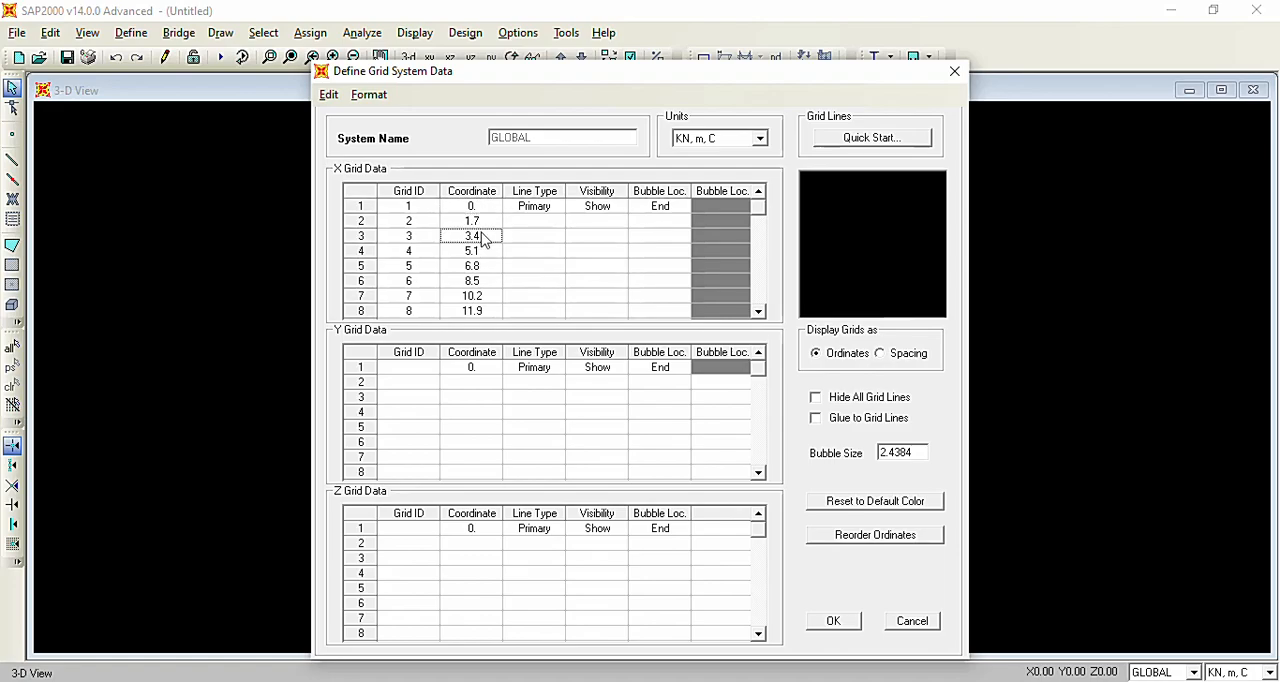
{"action": "left_click", "coordinate": [491, 254]}
{"action": "left_click", "coordinate": [479, 225]}
{"action": "left_click", "coordinate": [485, 207]}
{"action": "left_click", "coordinate": [486, 225]}
{"action": "left_click", "coordinate": [481, 237]}
{"action": "left_click", "coordinate": [480, 252]}
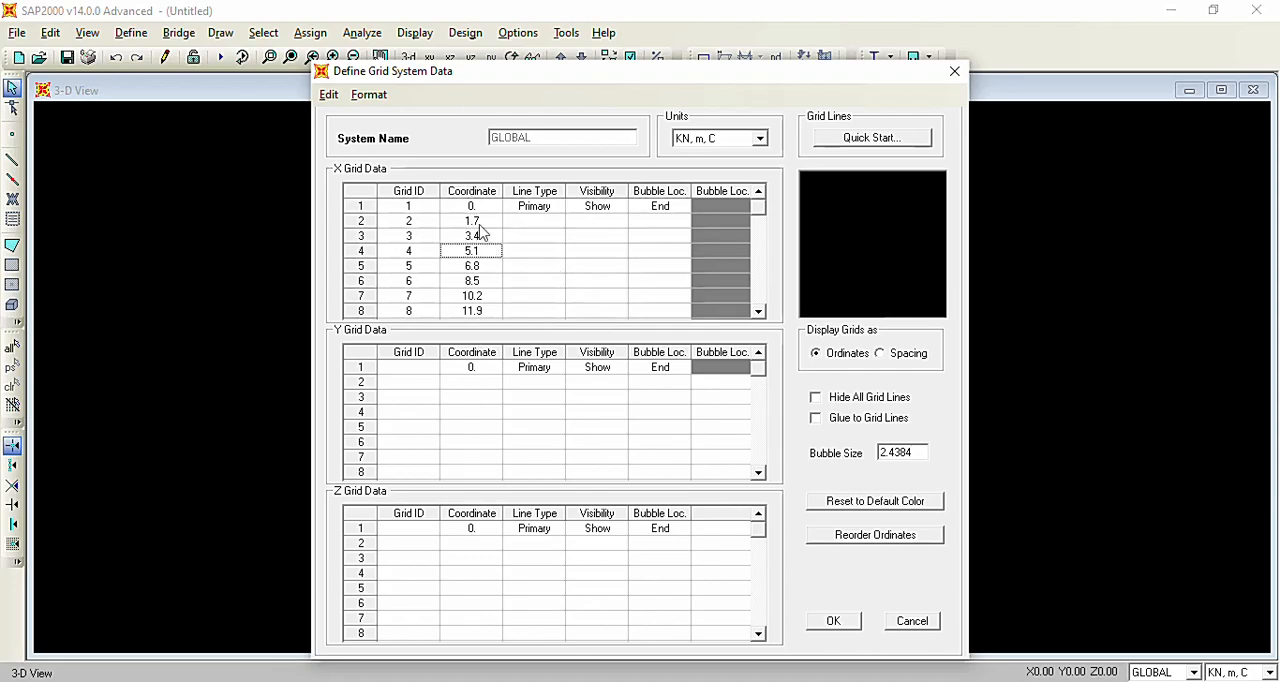
{"action": "left_click_drag", "start_coordinate": [477, 210], "coordinate": [480, 334]}
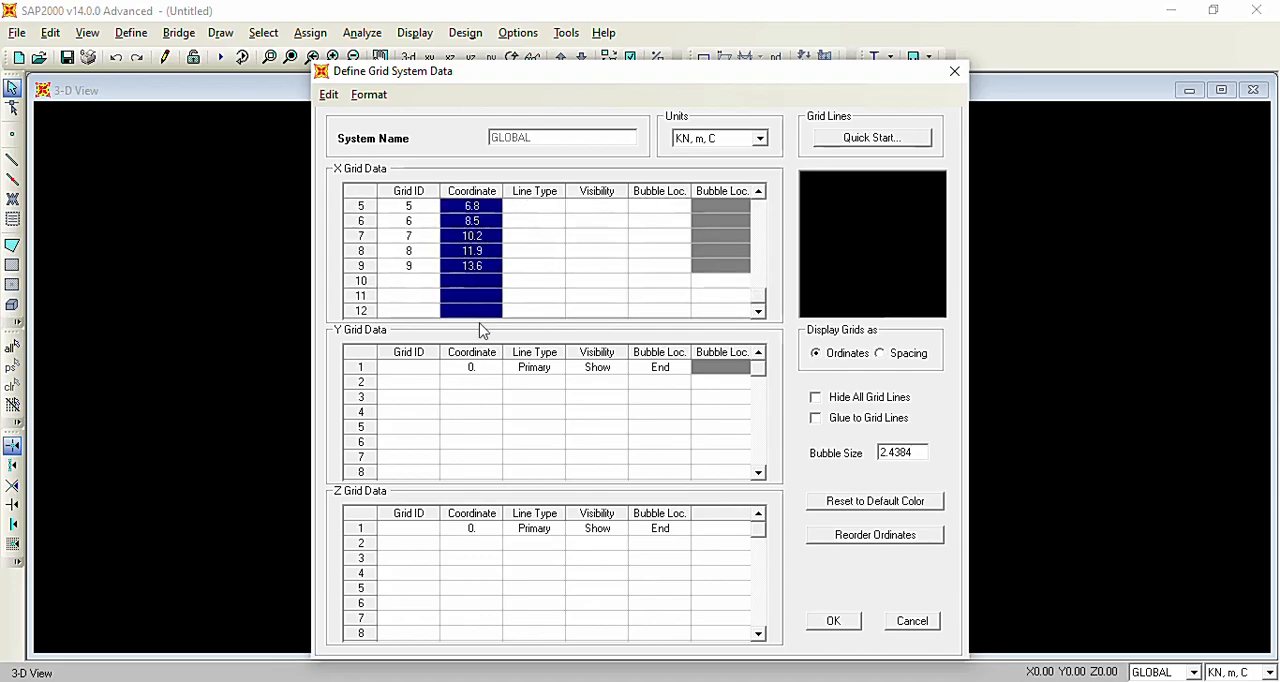
{"action": "left_click", "coordinate": [880, 353]}
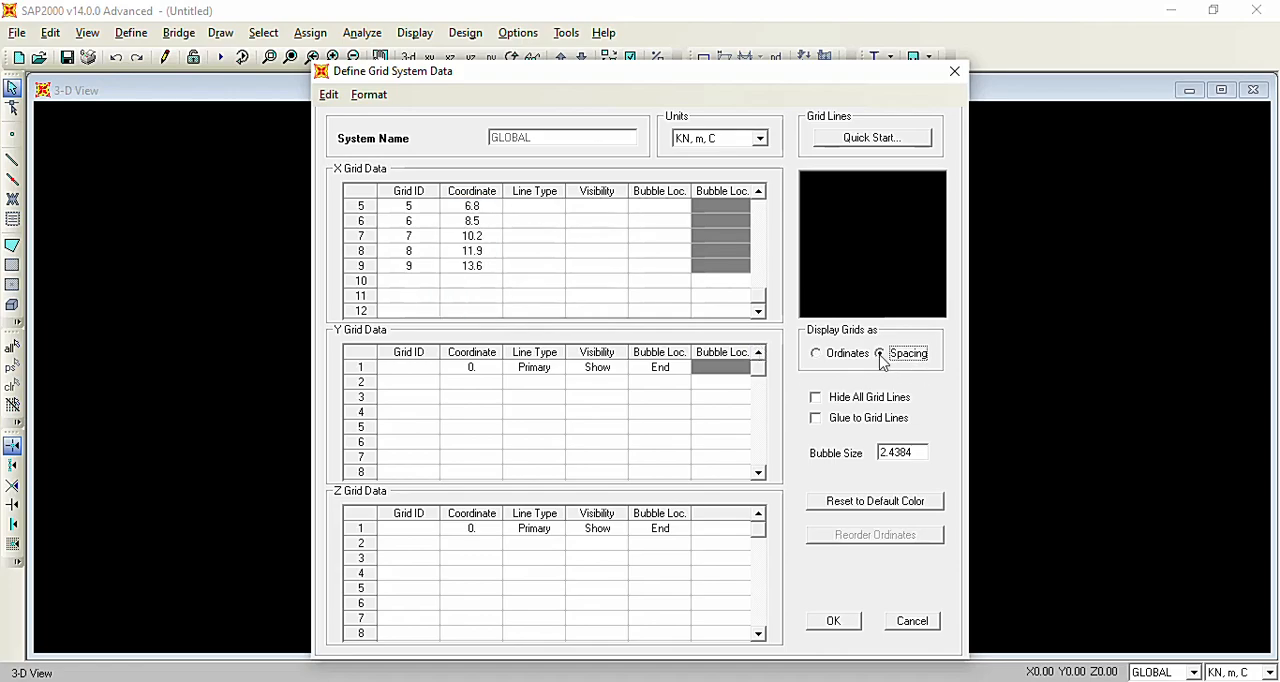
{"action": "left_click", "coordinate": [485, 270]}
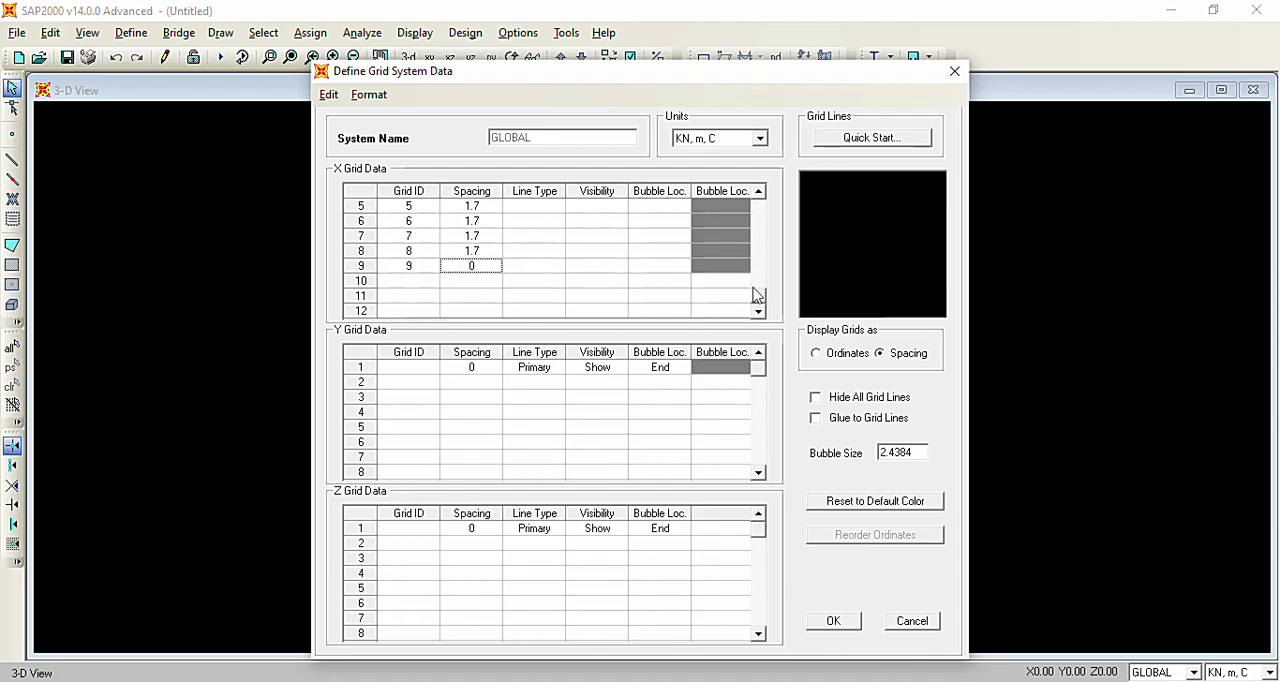
{"action": "left_click_drag", "start_coordinate": [756, 302], "coordinate": [759, 197]}
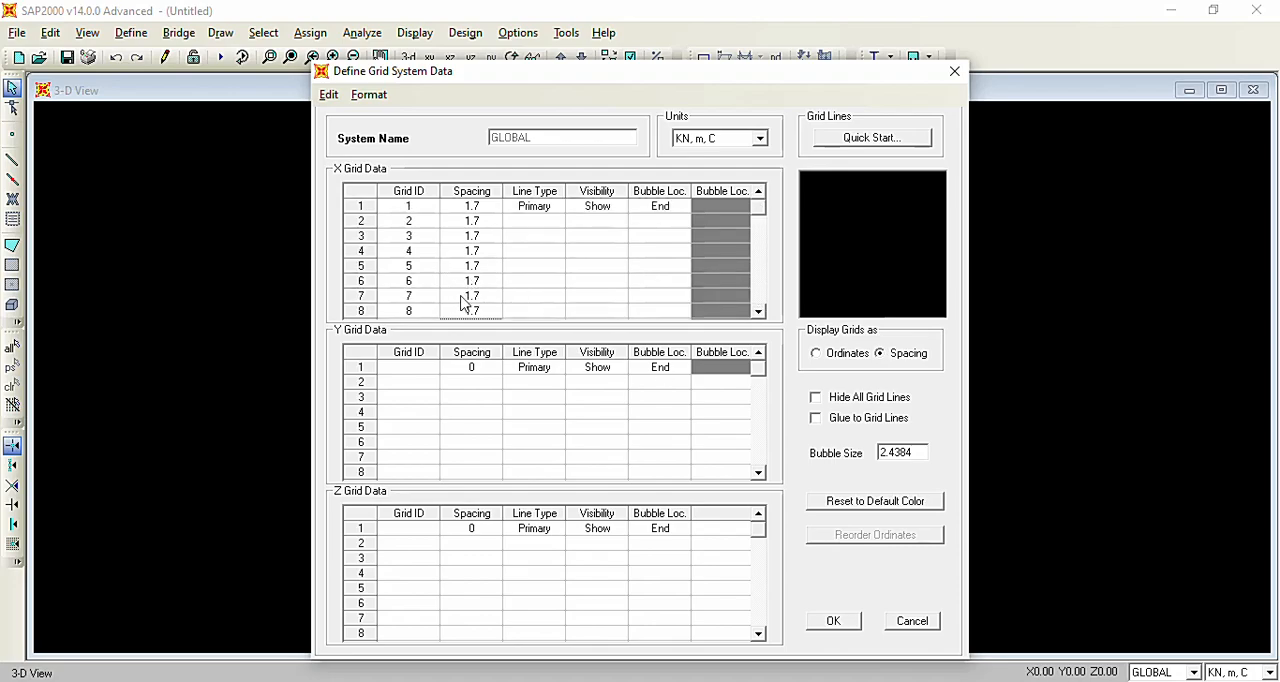
Enter grid IDs 1 and 2 in the Z grid data.
{"action": "left_click", "coordinate": [407, 532]}
{"action": "type", "text": "1"}
{"action": "key", "text": "Return"}
{"action": "type", "text": "2"}
{"action": "key", "text": "Return"}
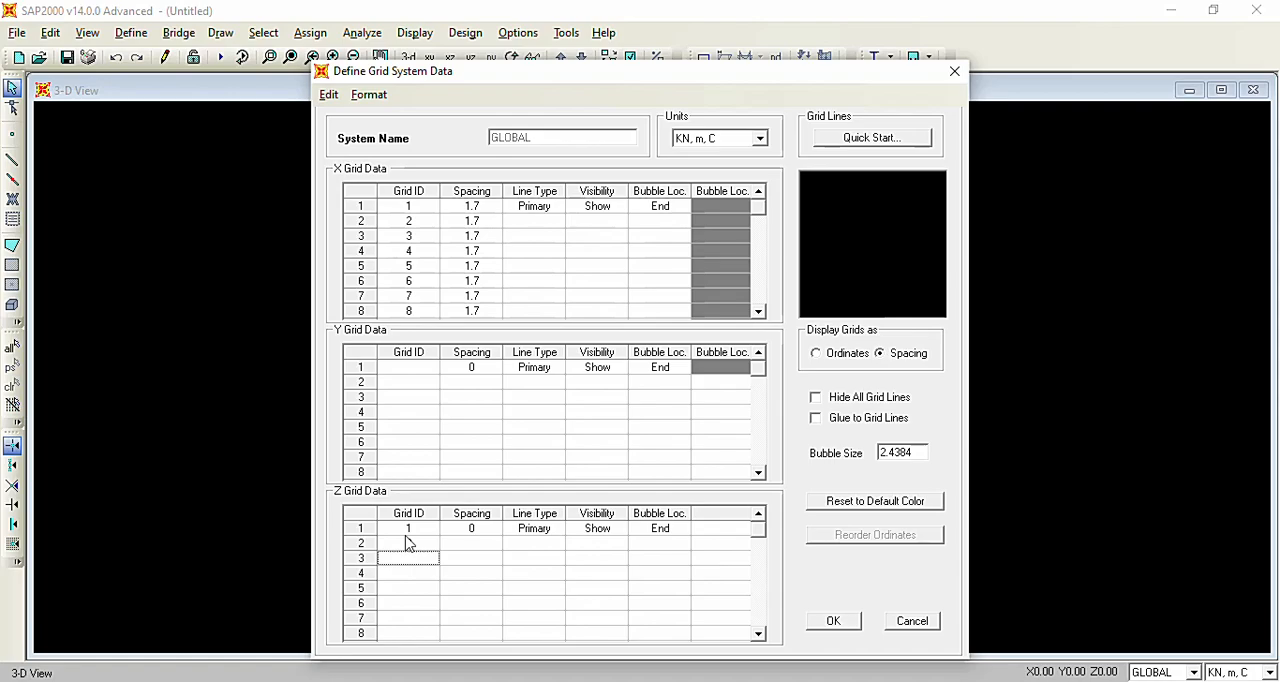
Set the spacing of both Z grid lines to 4 m and accept the GLOBAL grid system.
{"action": "left_click", "coordinate": [464, 530]}
{"action": "type", "text": "4"}
{"action": "left_click", "coordinate": [467, 545]}
{"action": "type", "text": "4"}
{"action": "left_click", "coordinate": [834, 622]}
{"action": "left_click", "coordinate": [834, 621]}
{"action": "left_click", "coordinate": [697, 458]}
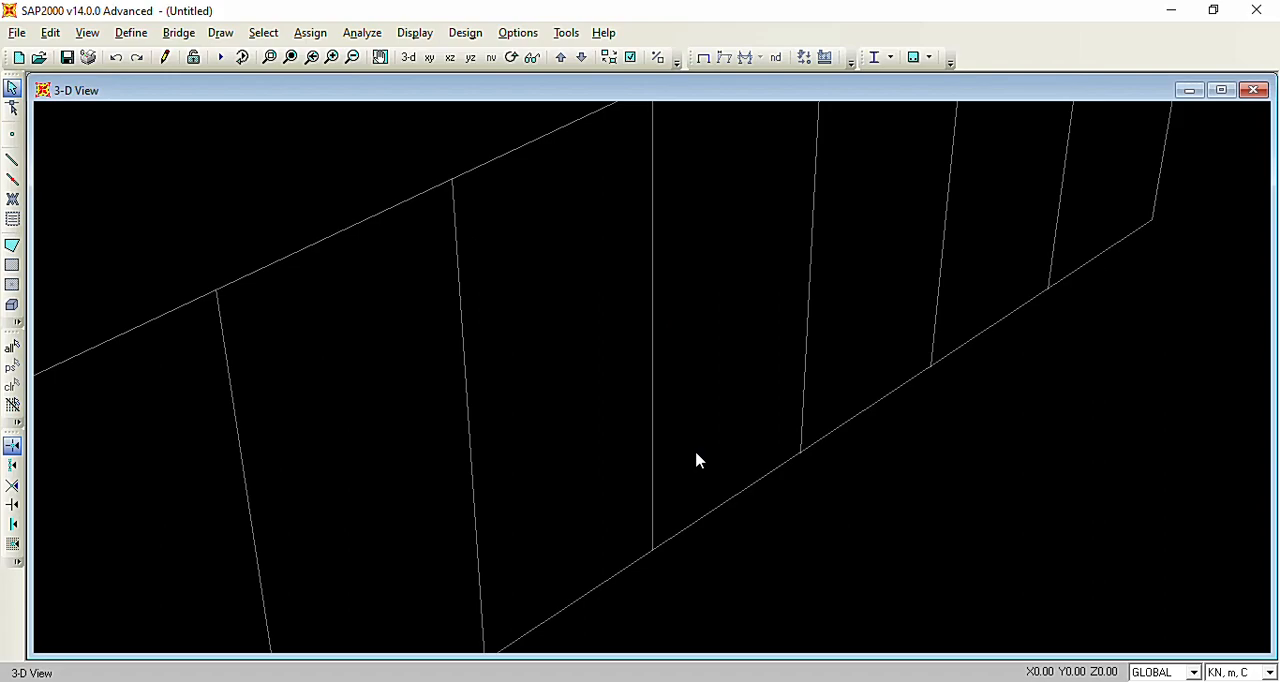
Bring the whole grid into view and set the view to the X-Z plane at Y=0.
{"action": "left_click", "coordinate": [352, 57]}
{"action": "left_click", "coordinate": [352, 57]}
{"action": "left_click", "coordinate": [352, 57]}
{"action": "left_click", "coordinate": [352, 57]}
{"action": "left_click", "coordinate": [352, 57]}
{"action": "left_click", "coordinate": [352, 57]}
{"action": "left_click", "coordinate": [352, 57]}
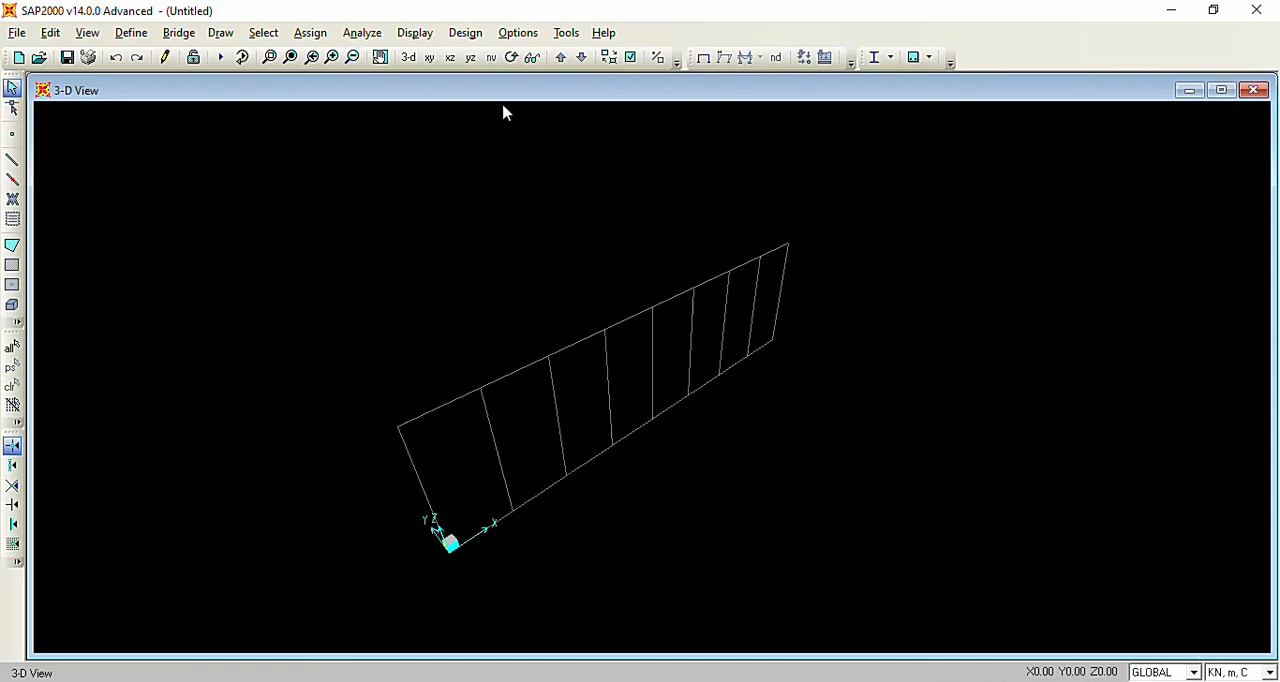
{"action": "left_click", "coordinate": [450, 58]}
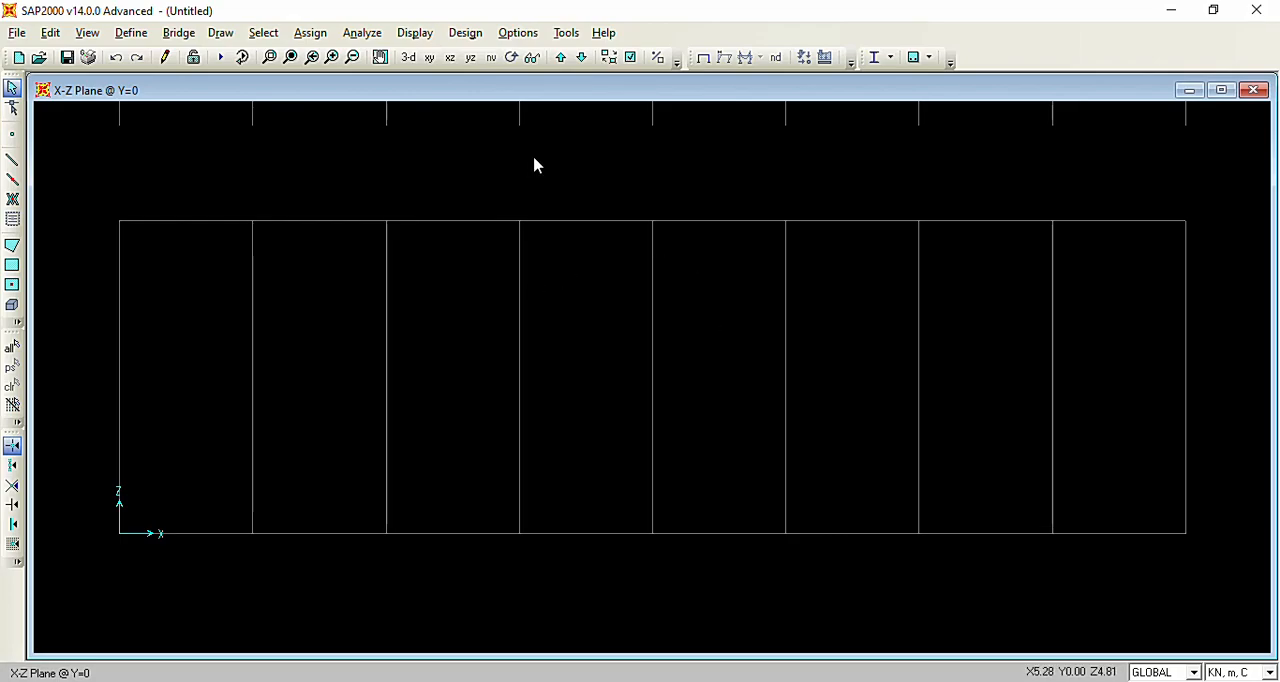
Set the DEAD load case's scale factor to 1.4 in the load combination 1,4 D and accept the combination.
{"action": "left_click", "coordinate": [131, 33]}
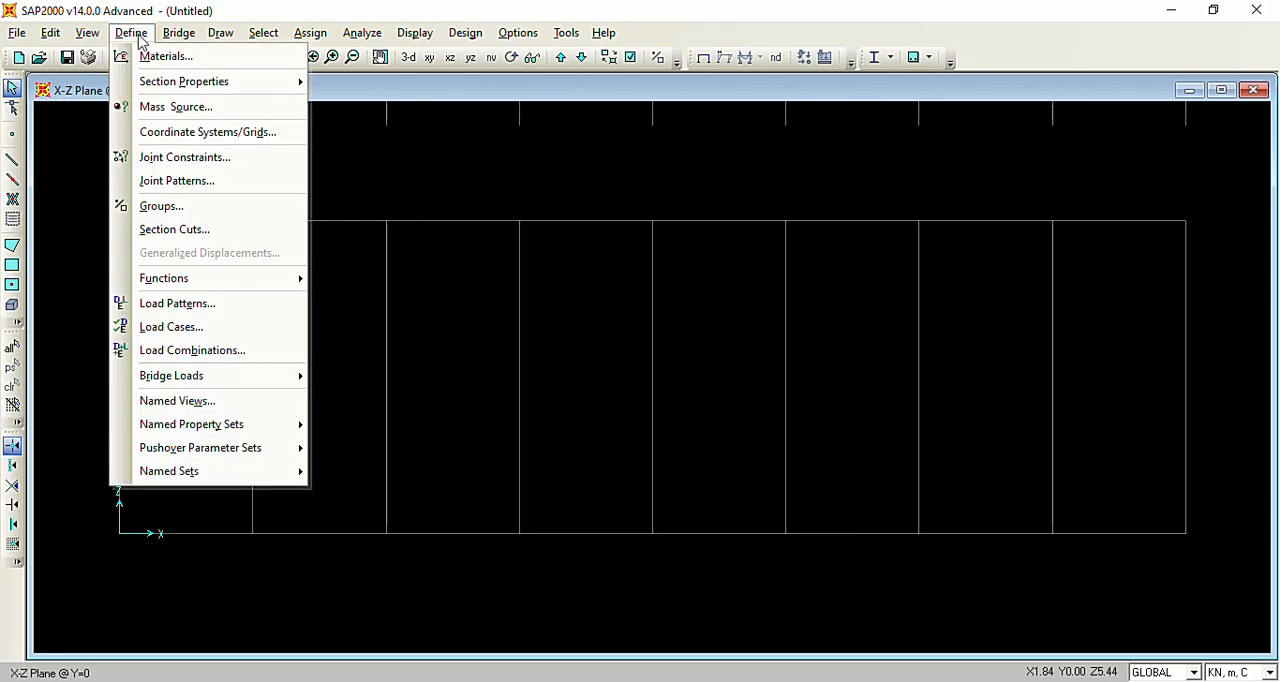
{"action": "left_click", "coordinate": [207, 356]}
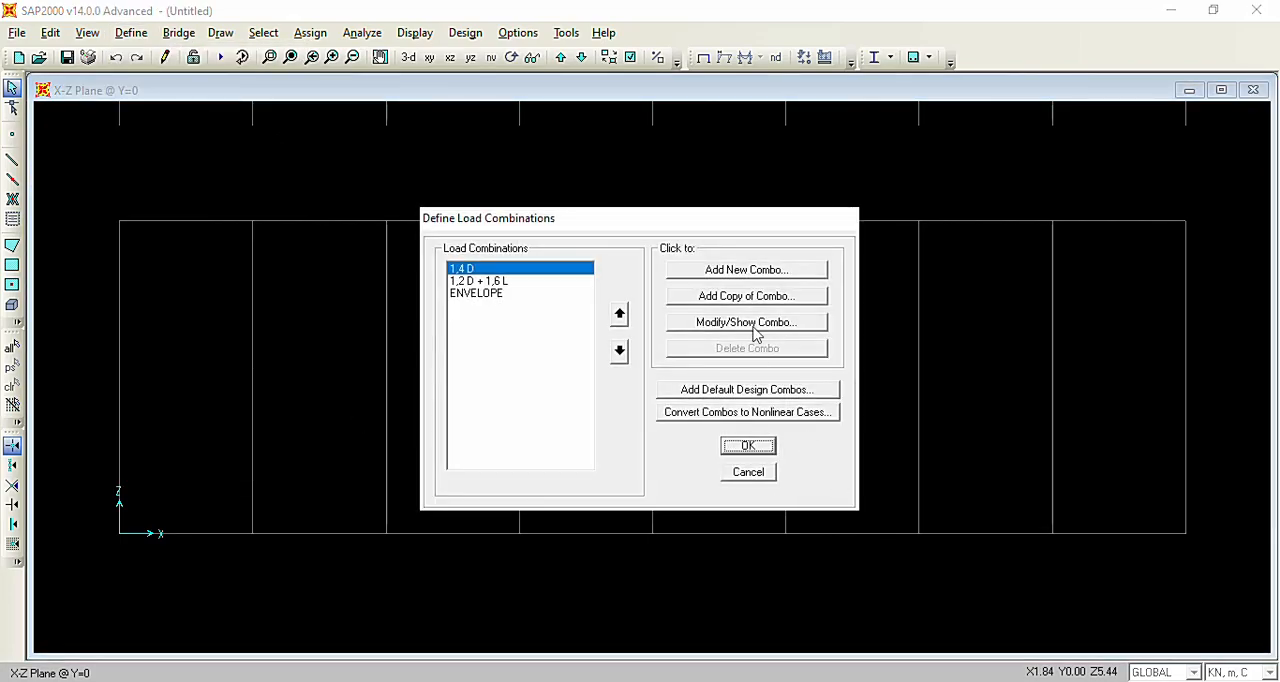
{"action": "left_click", "coordinate": [747, 322]}
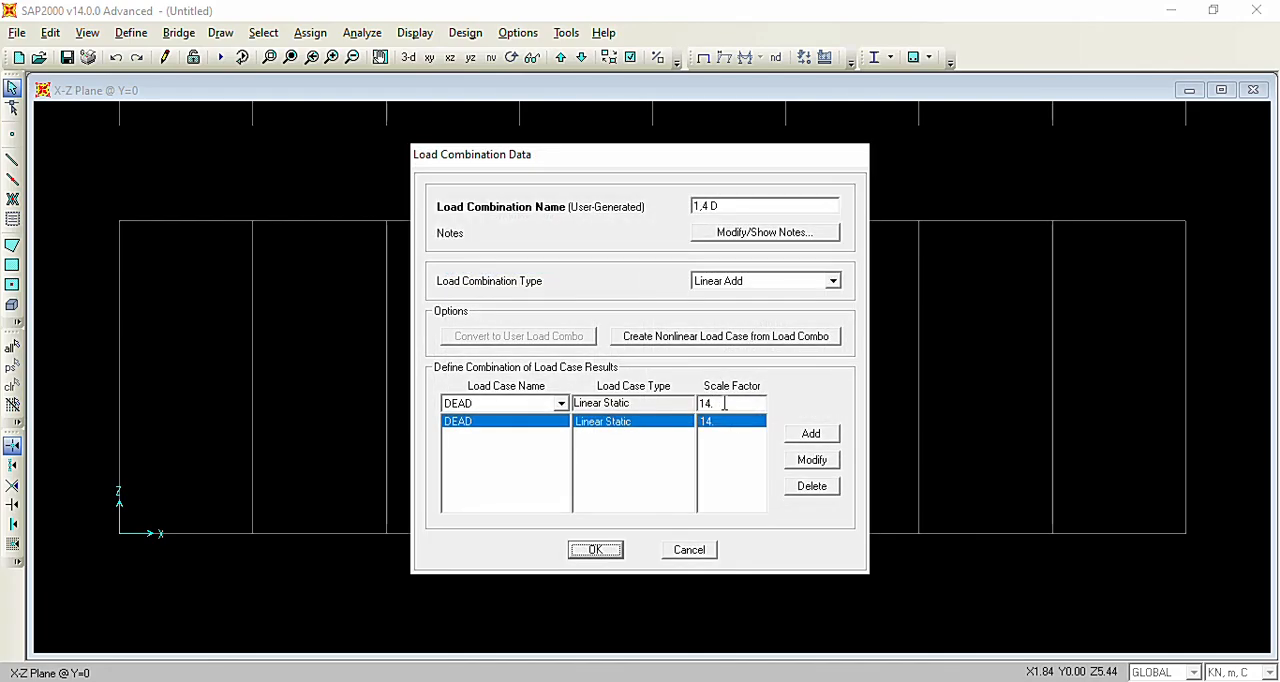
{"action": "left_click", "coordinate": [724, 403]}
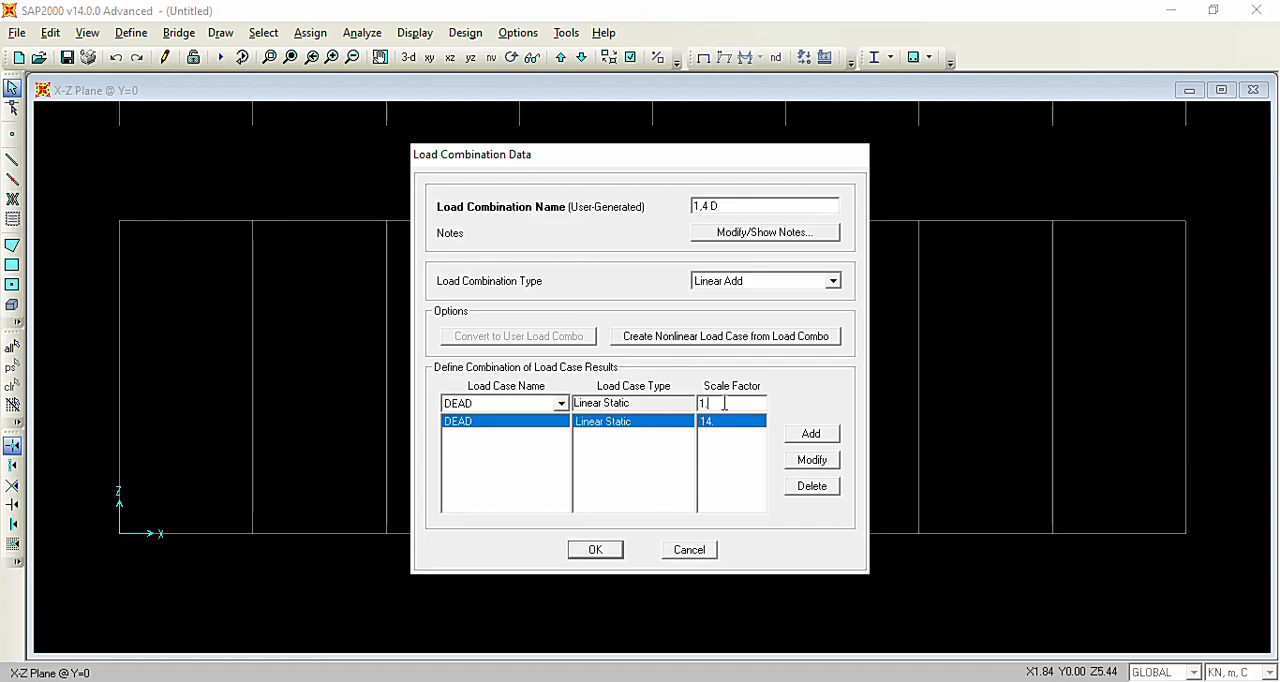
{"action": "left_click", "coordinate": [812, 461]}
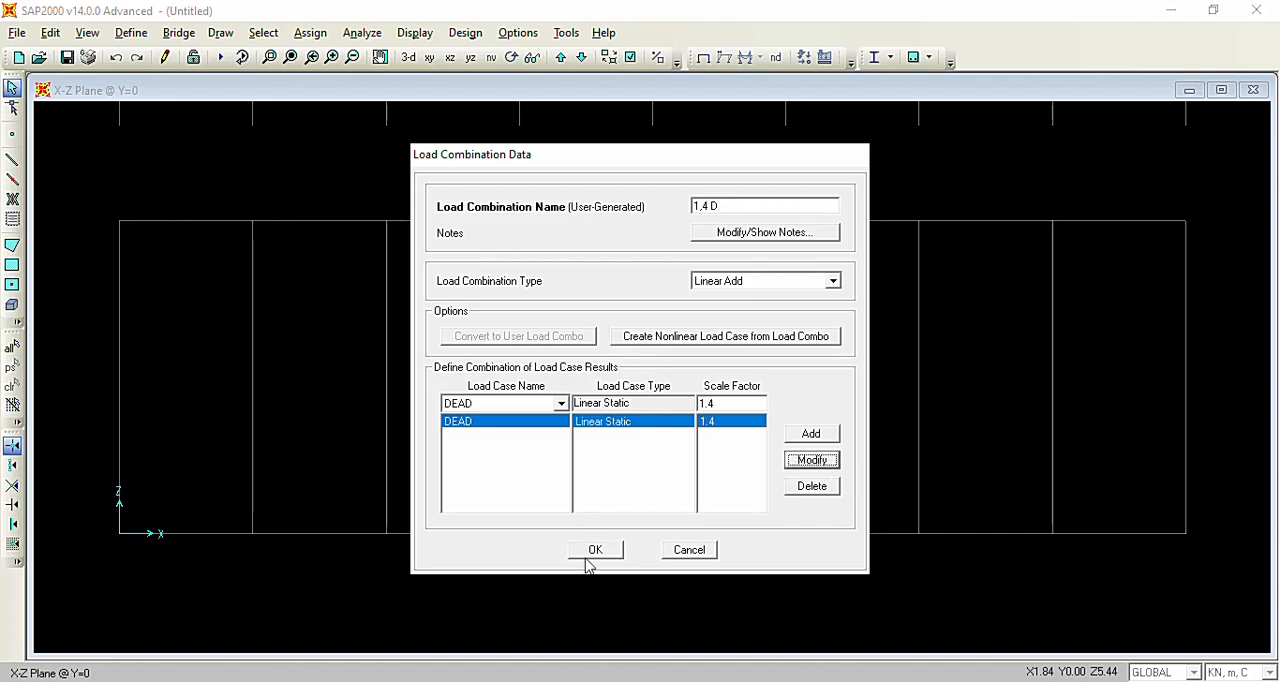
{"action": "left_click", "coordinate": [595, 550]}
Set the scale factors in the load combination 1,2 D + 1,6 L to 1.2 for DEAD and 1.6 for LIVE.
{"action": "left_click", "coordinate": [500, 284]}
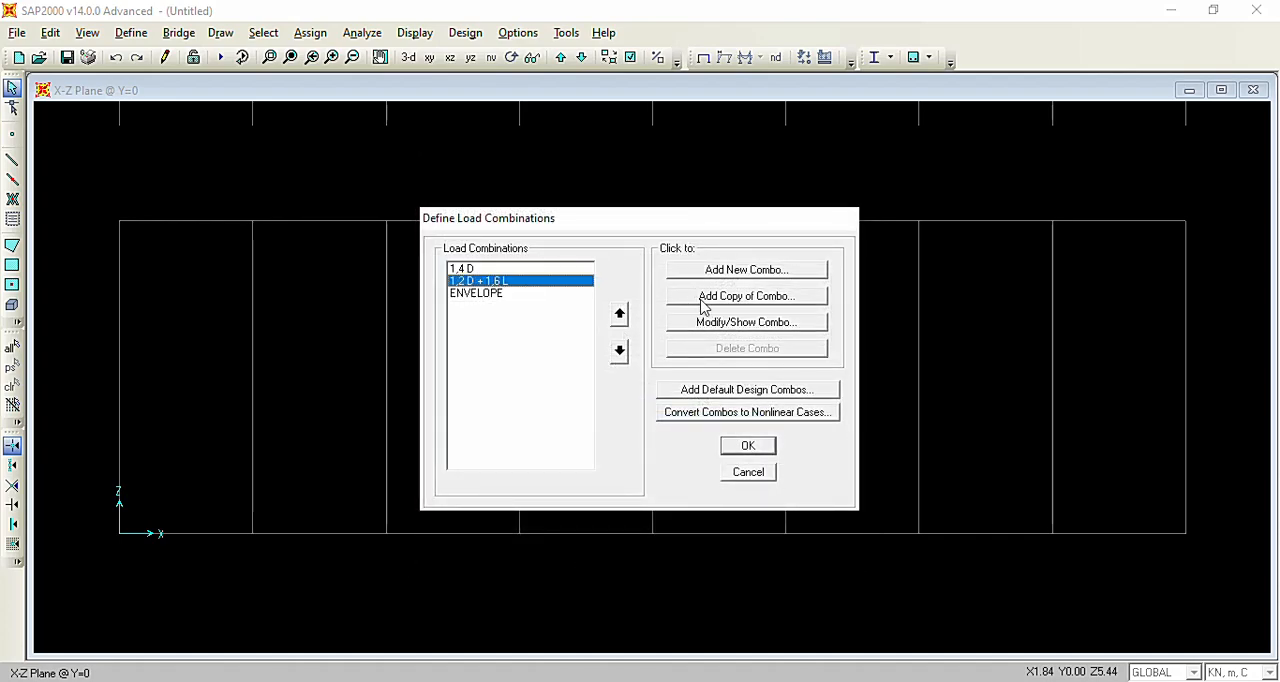
{"action": "left_click", "coordinate": [733, 325]}
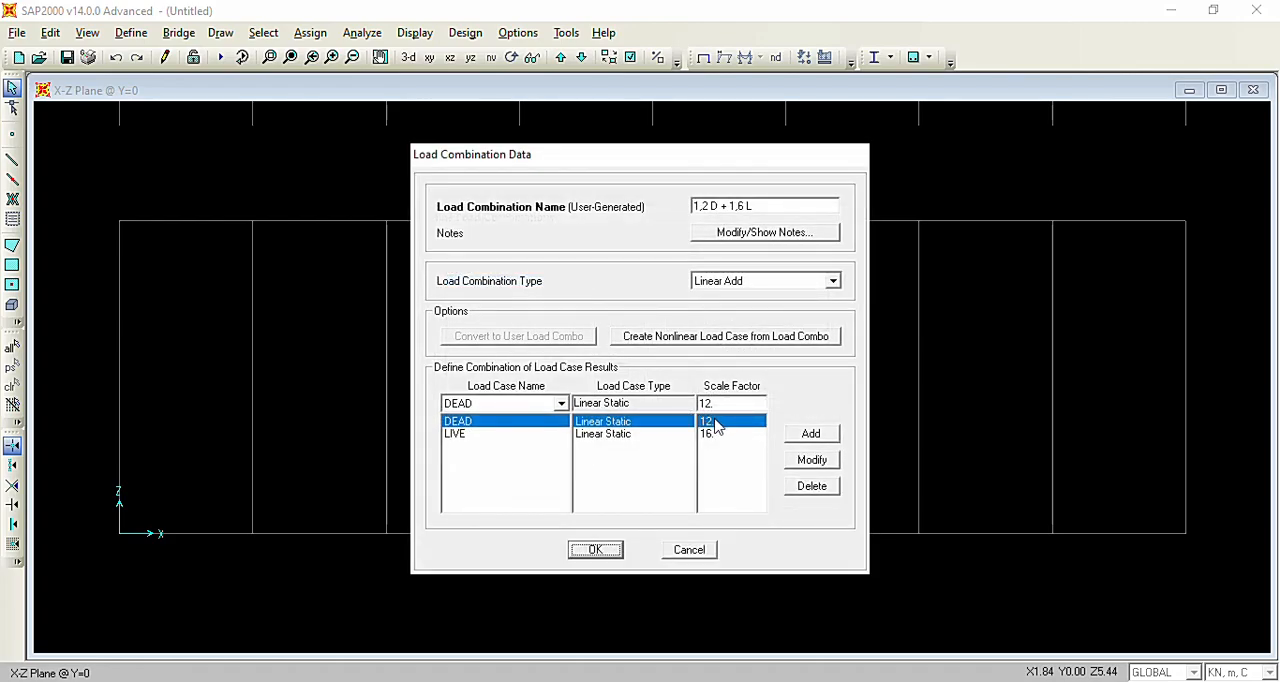
{"action": "double_click", "coordinate": [720, 406]}
{"action": "left_click", "coordinate": [812, 459]}
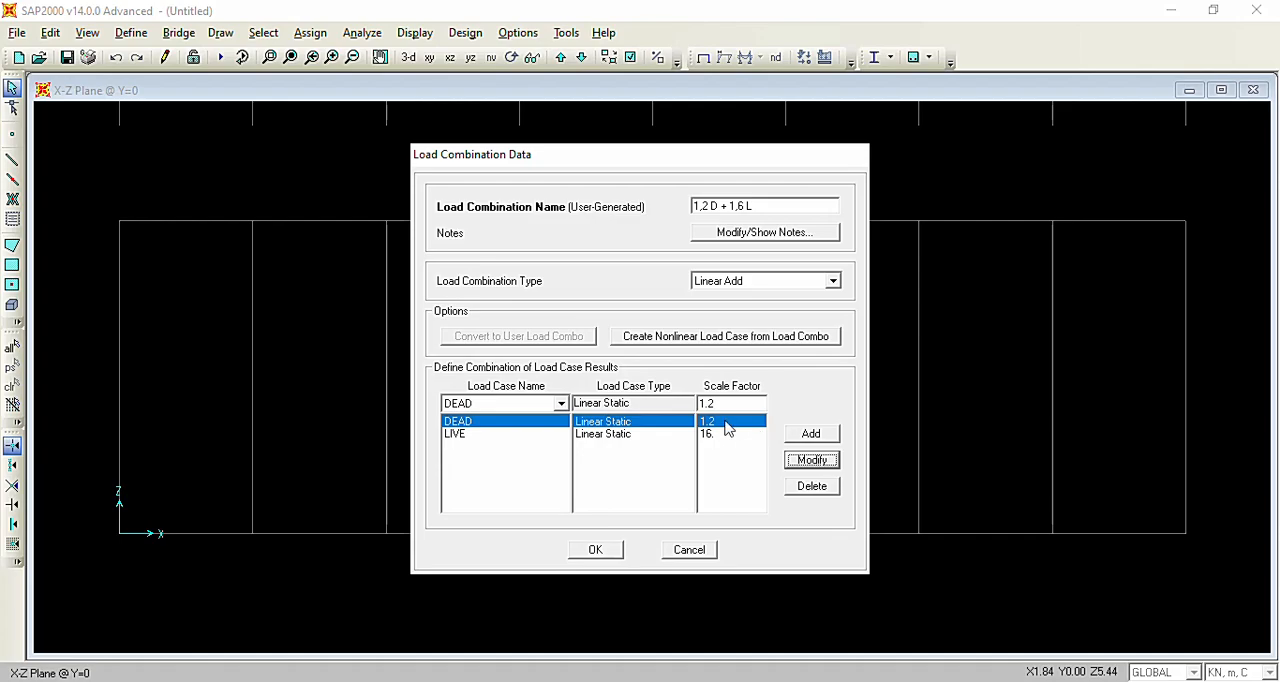
{"action": "left_click", "coordinate": [714, 434]}
{"action": "double_click", "coordinate": [718, 403]}
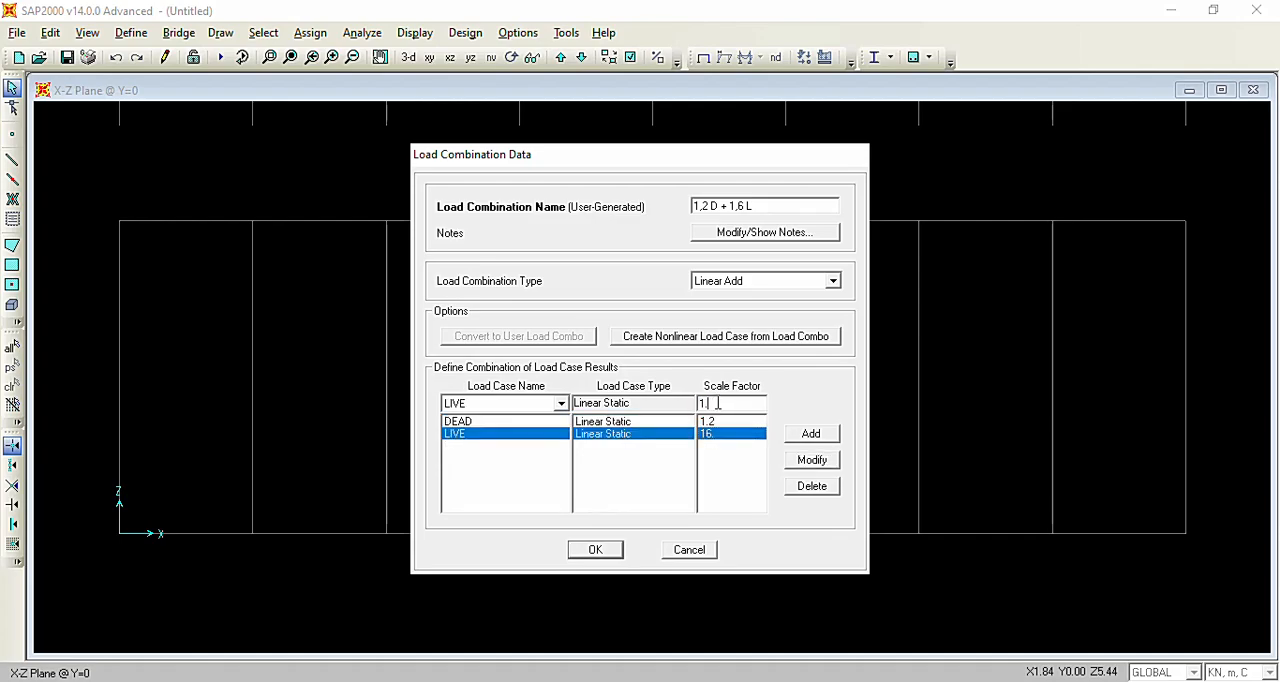
{"action": "left_click", "coordinate": [812, 459]}
{"action": "left_click", "coordinate": [597, 552]}
Check the load cases and scale factors in the ENVELOPE combination, and accept the defined load combinations.
{"action": "left_click", "coordinate": [505, 297]}
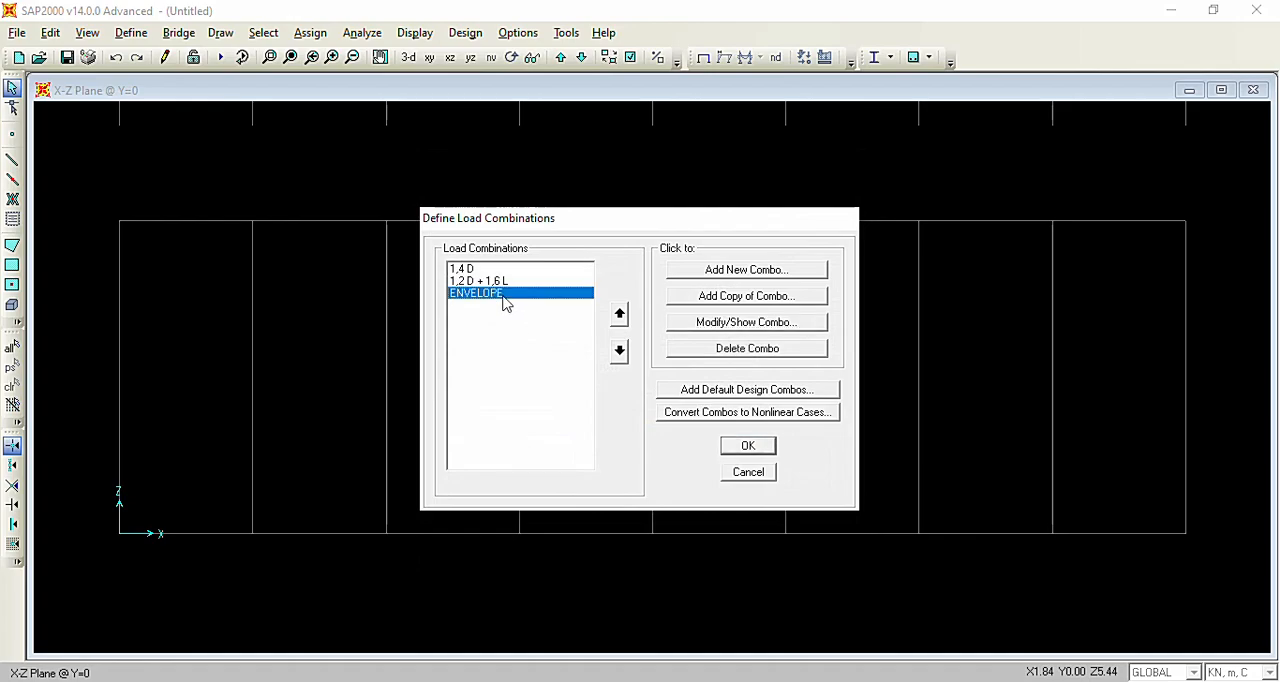
{"action": "left_click", "coordinate": [698, 324]}
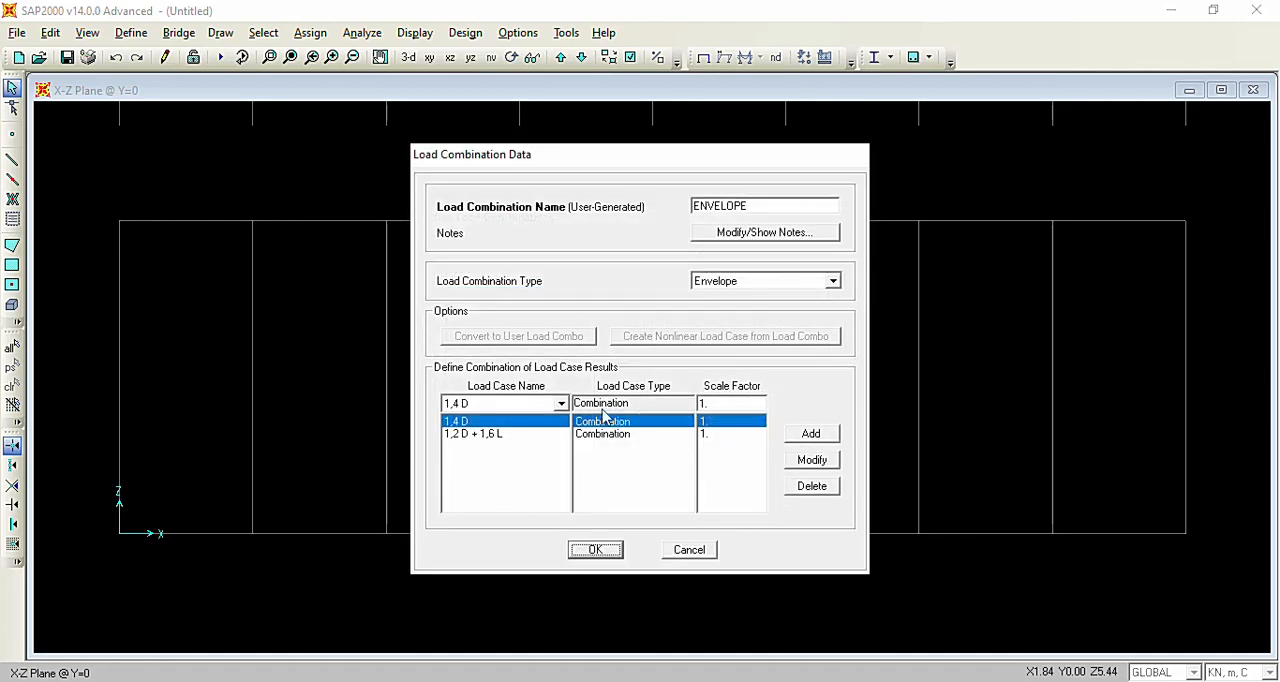
{"action": "left_click", "coordinate": [506, 436]}
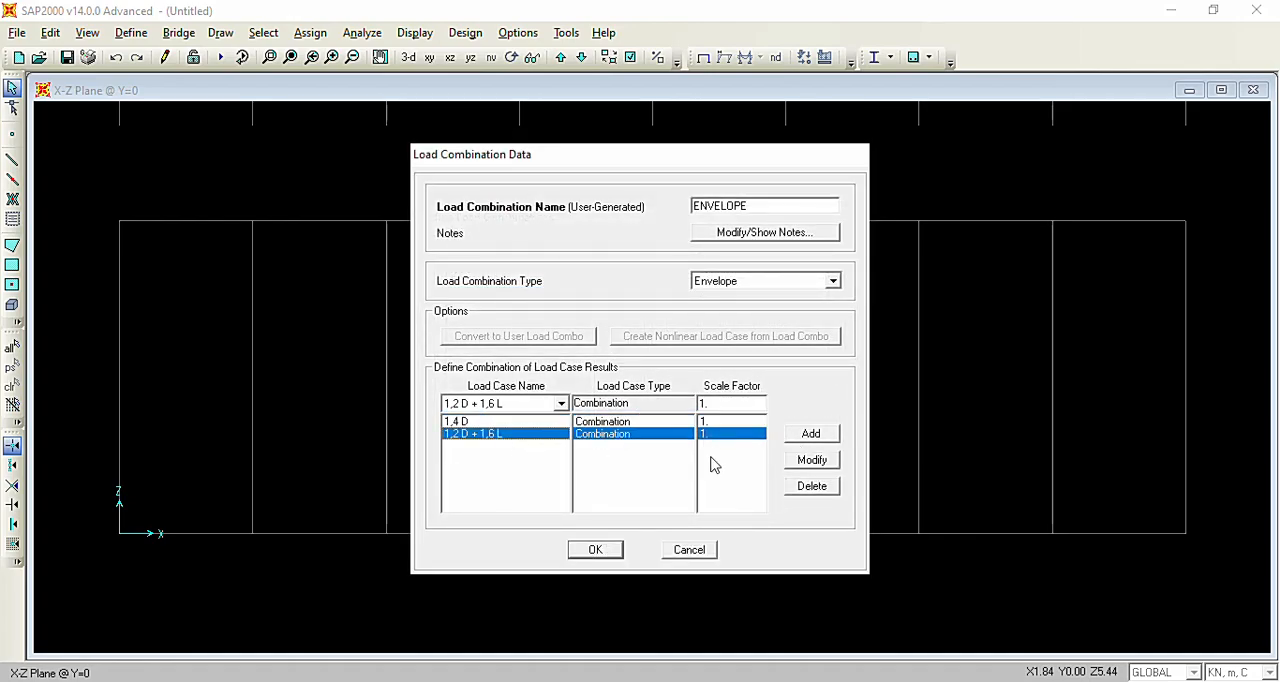
{"action": "left_click", "coordinate": [610, 548]}
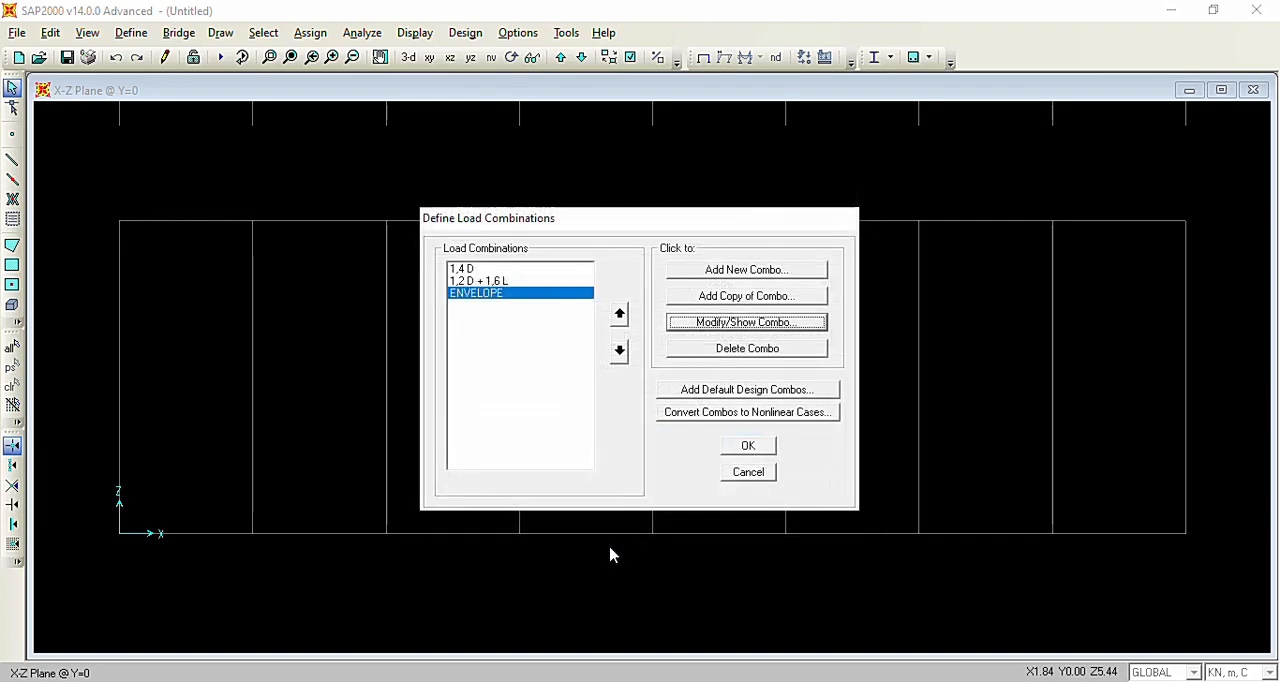
{"action": "left_click", "coordinate": [740, 449]}
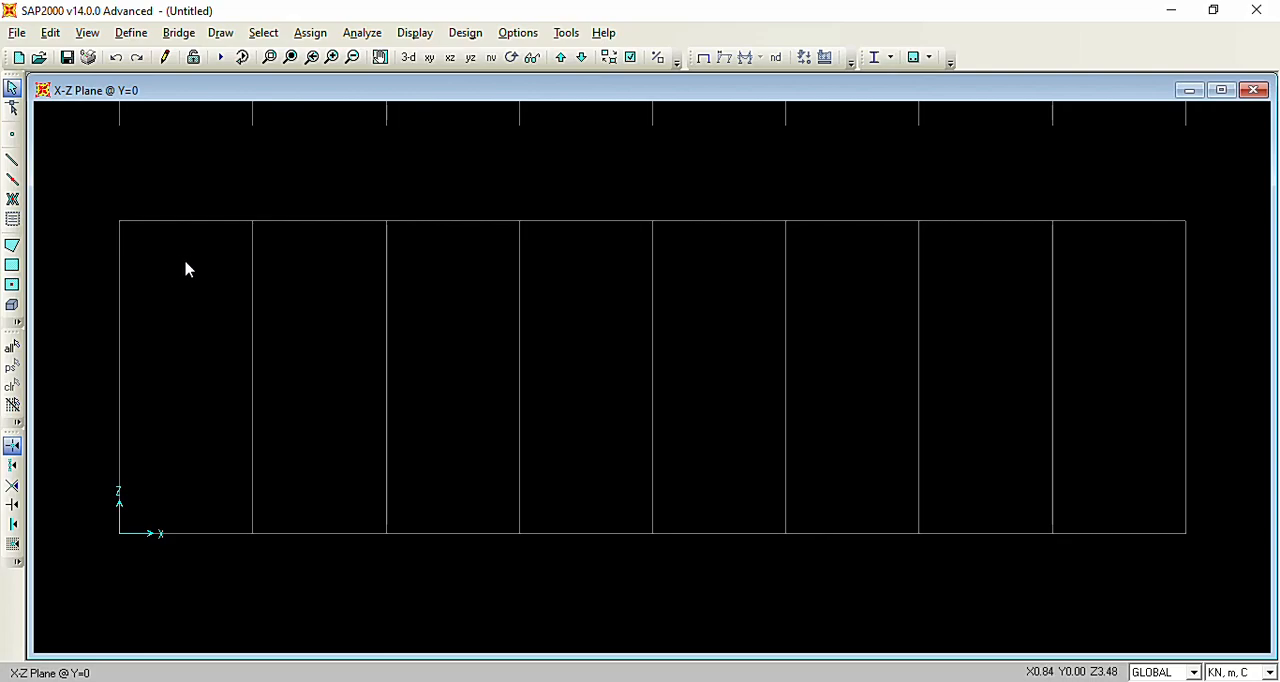
Draw eight zigzag diagonals as straight Penampang Baja frames, alternating between lower and upper grid points from the origin to the last grid line.
{"action": "left_click", "coordinate": [13, 160]}
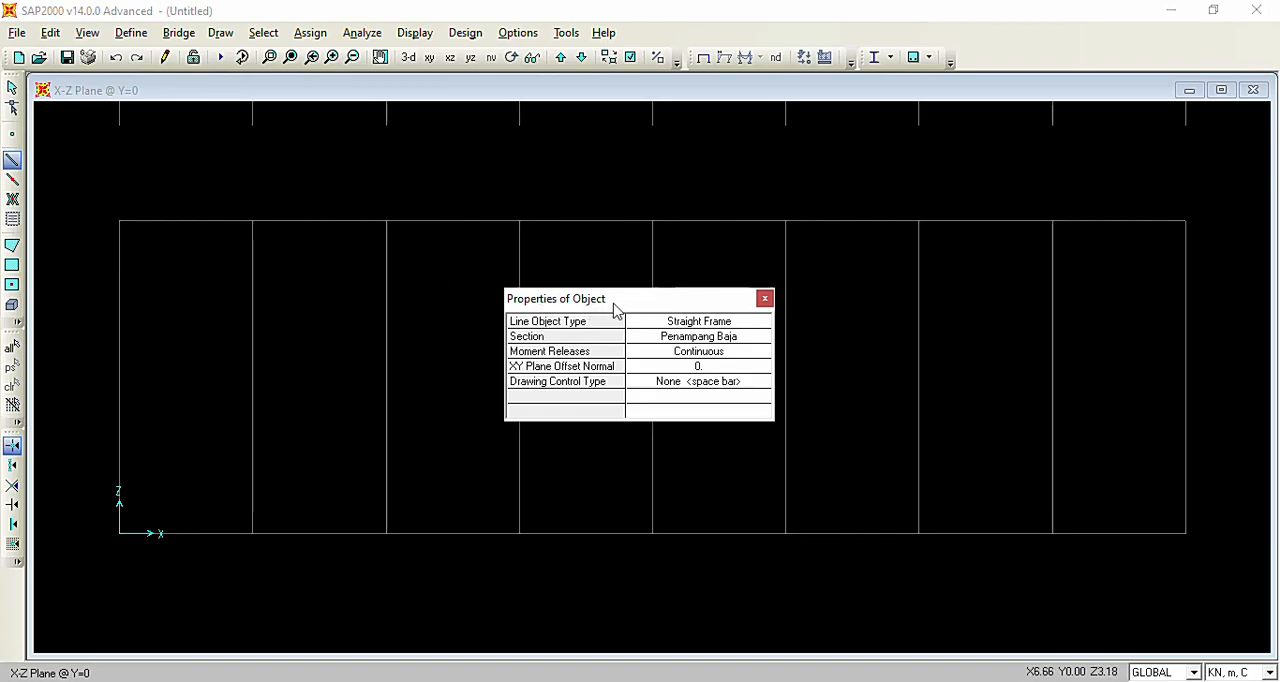
{"action": "left_click_drag", "start_coordinate": [614, 307], "coordinate": [716, 192]}
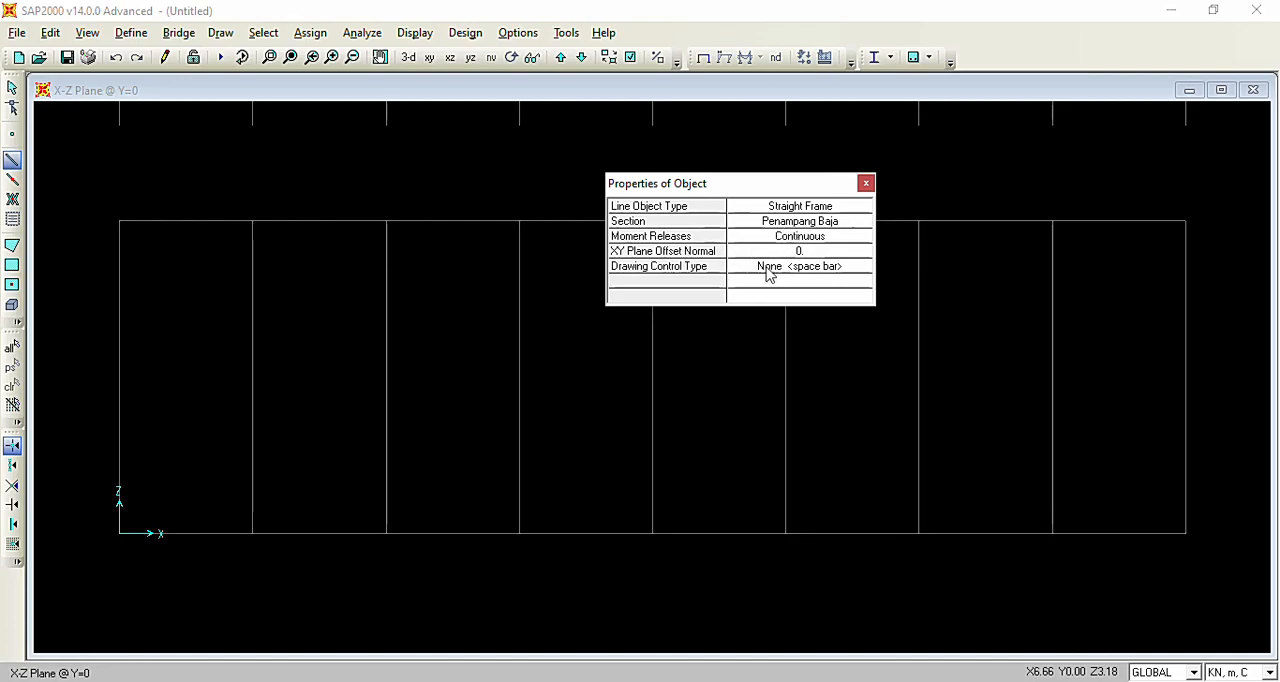
{"action": "left_click_drag", "start_coordinate": [731, 189], "coordinate": [1032, 154]}
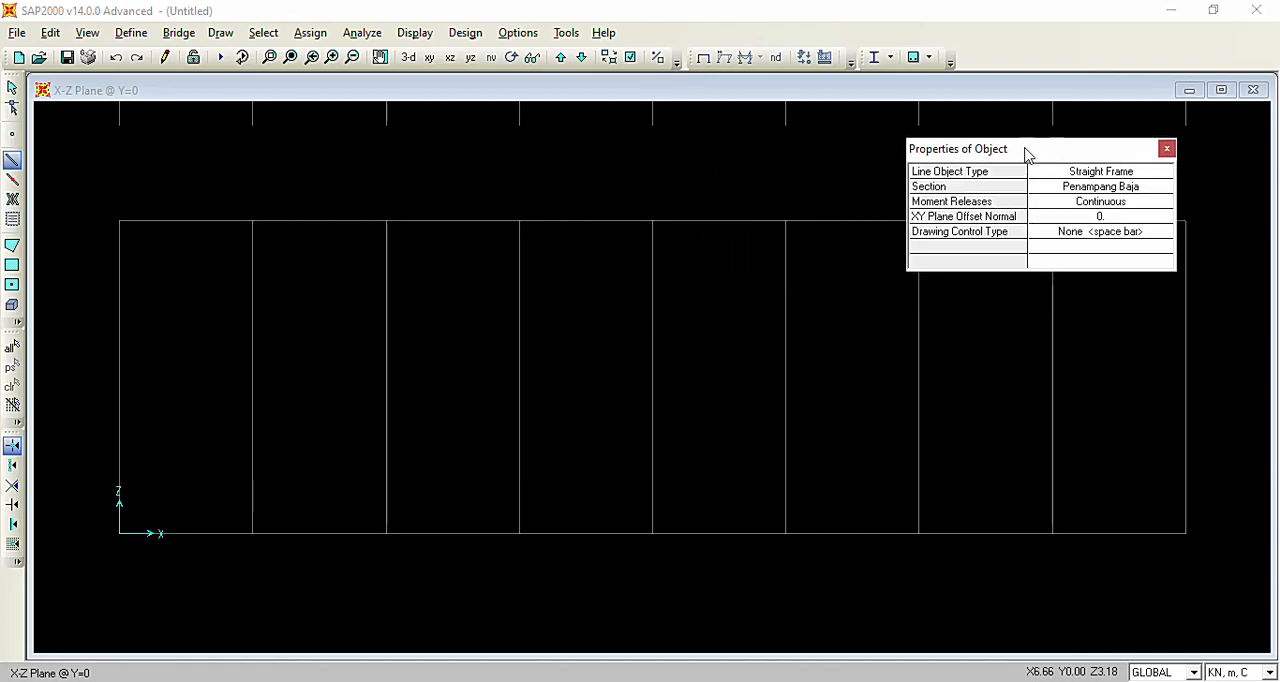
{"action": "left_click", "coordinate": [123, 538]}
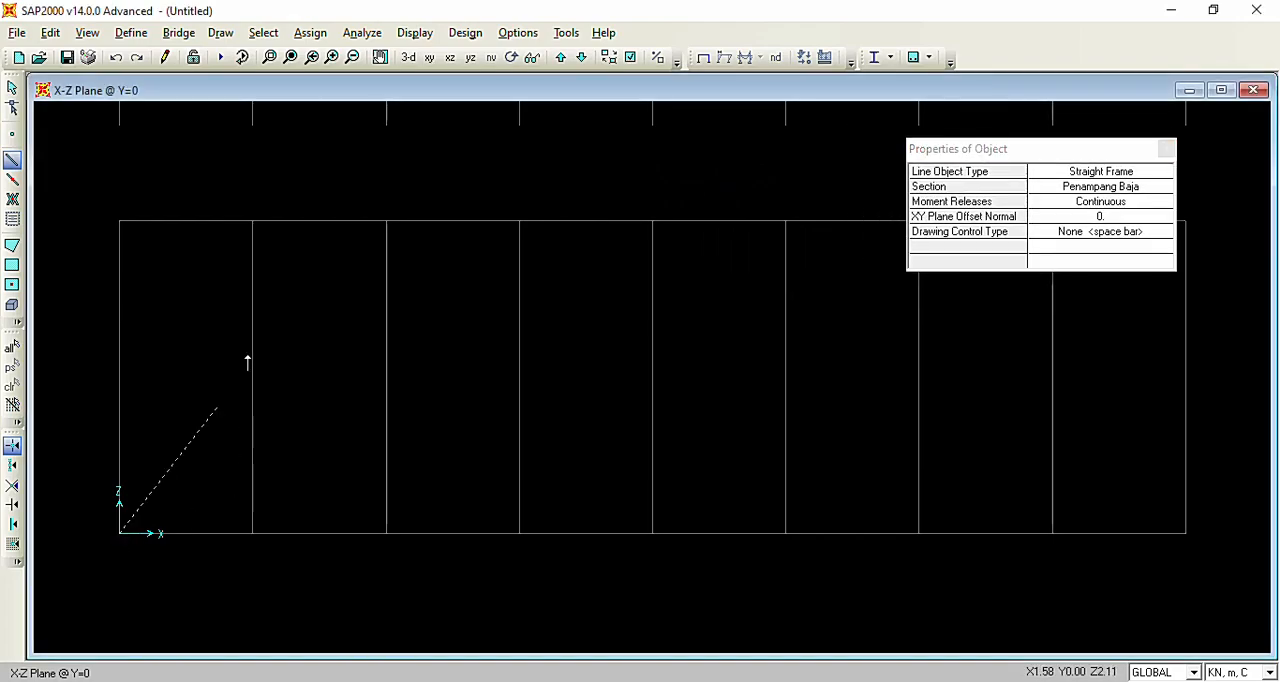
{"action": "left_click", "coordinate": [246, 232]}
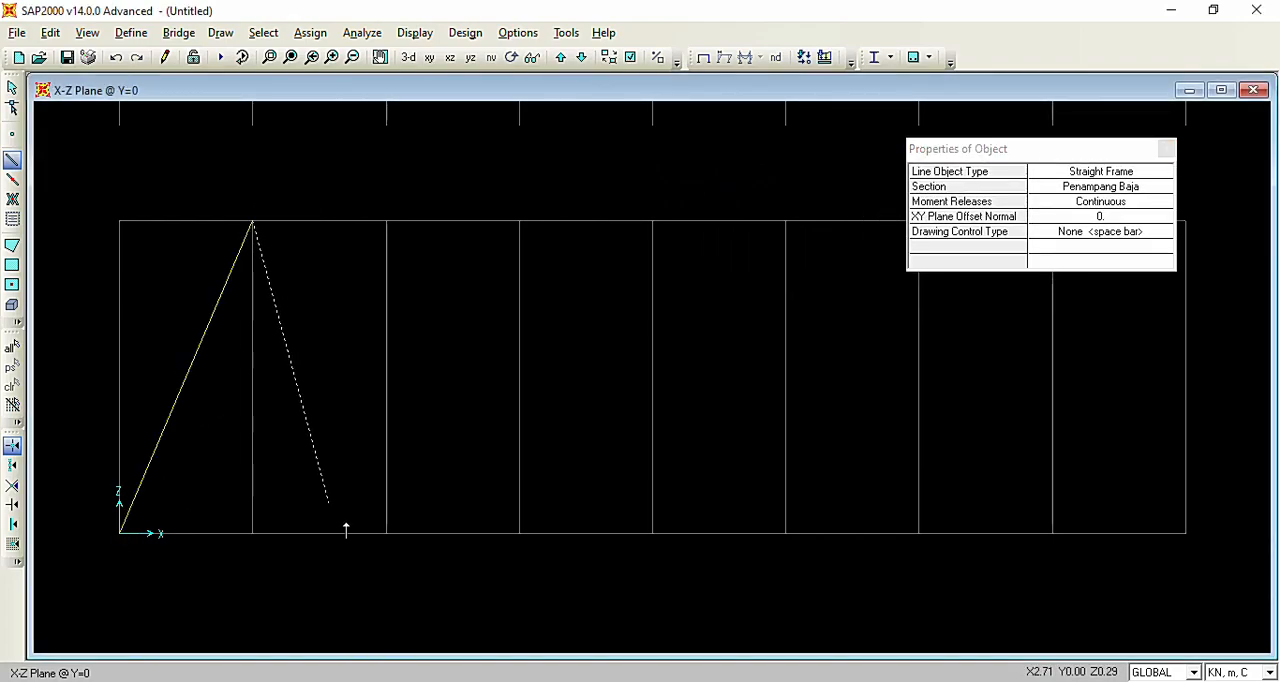
{"action": "left_click", "coordinate": [386, 532]}
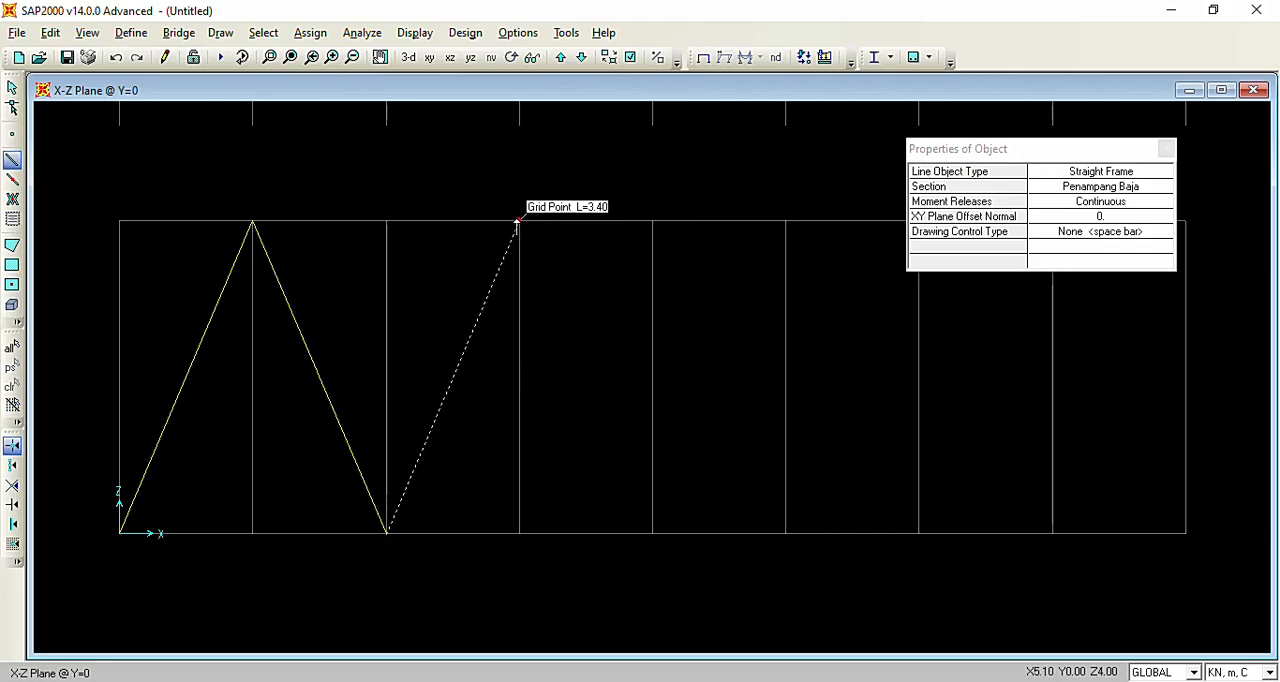
{"action": "left_click", "coordinate": [519, 221]}
{"action": "left_click", "coordinate": [652, 533]}
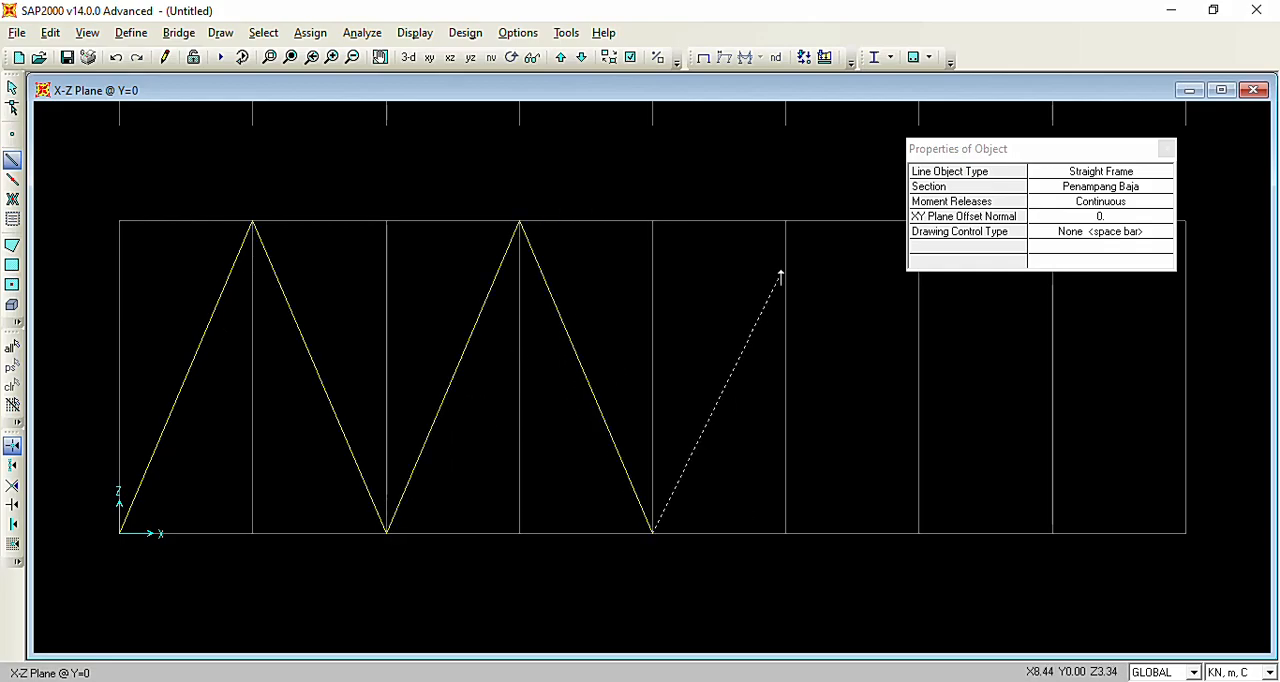
{"action": "left_click", "coordinate": [785, 221]}
{"action": "left_click", "coordinate": [919, 532]}
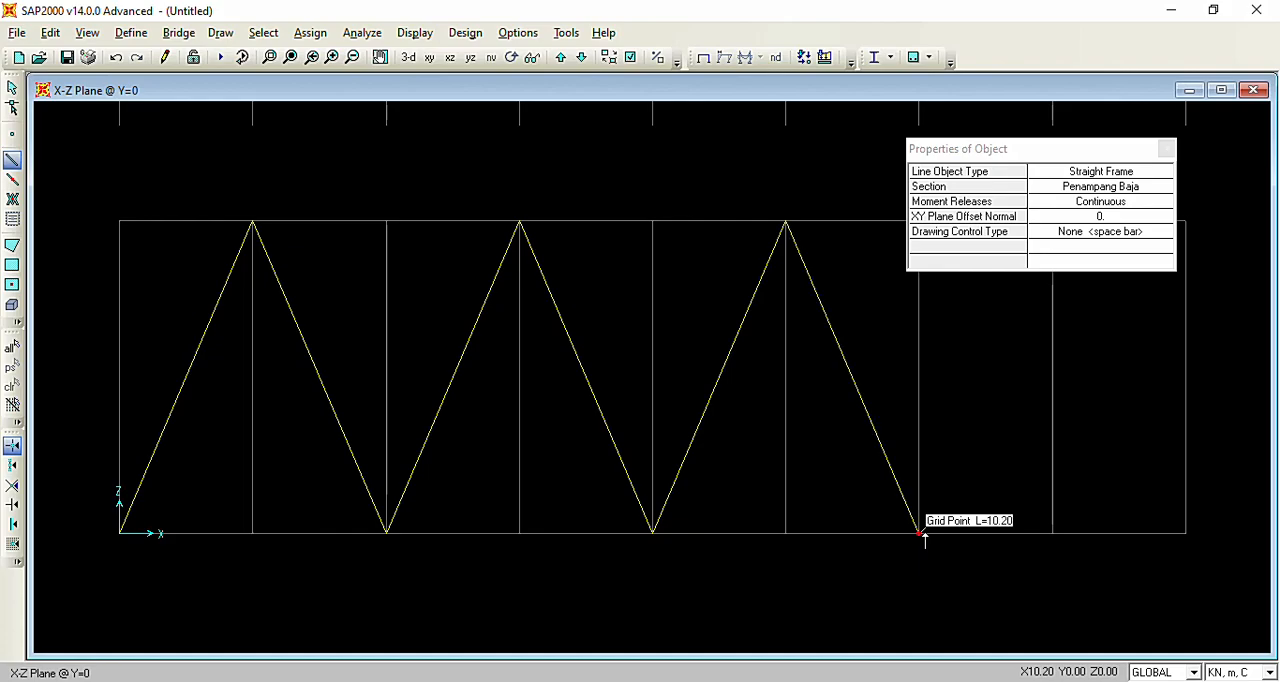
{"action": "left_click_drag", "start_coordinate": [1031, 149], "coordinate": [524, 115]}
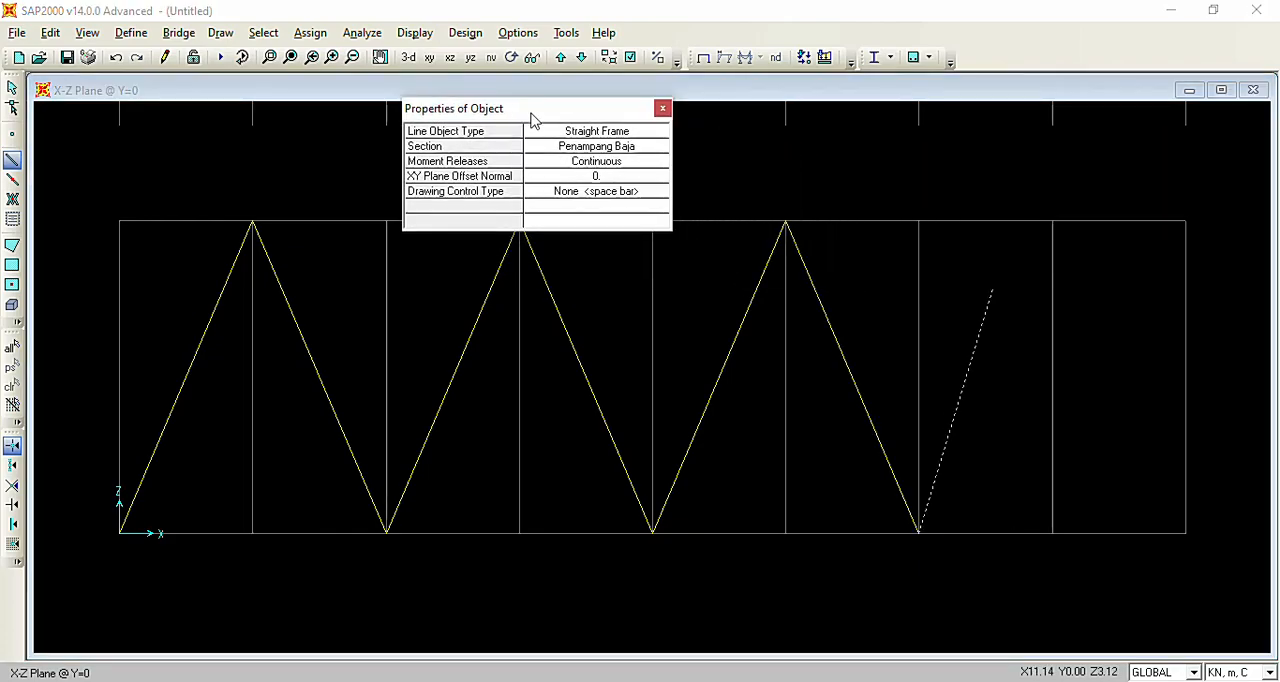
{"action": "left_click", "coordinate": [1052, 221]}
{"action": "left_click", "coordinate": [1185, 532]}
Draw the bottom chord as four frame members joining the diagonals' lower ends, from the last grid line back to the origin.
{"action": "left_click", "coordinate": [919, 533]}
{"action": "left_click", "coordinate": [652, 532]}
{"action": "left_click", "coordinate": [387, 532]}
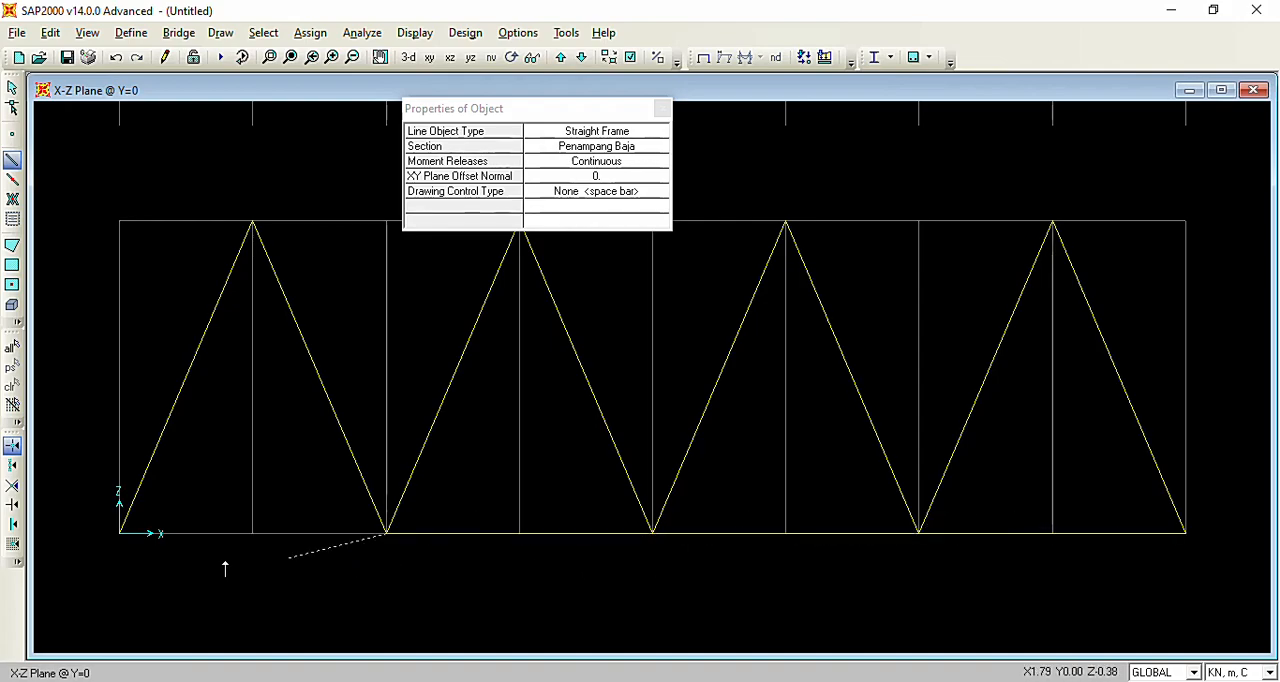
{"action": "left_click", "coordinate": [119, 532]}
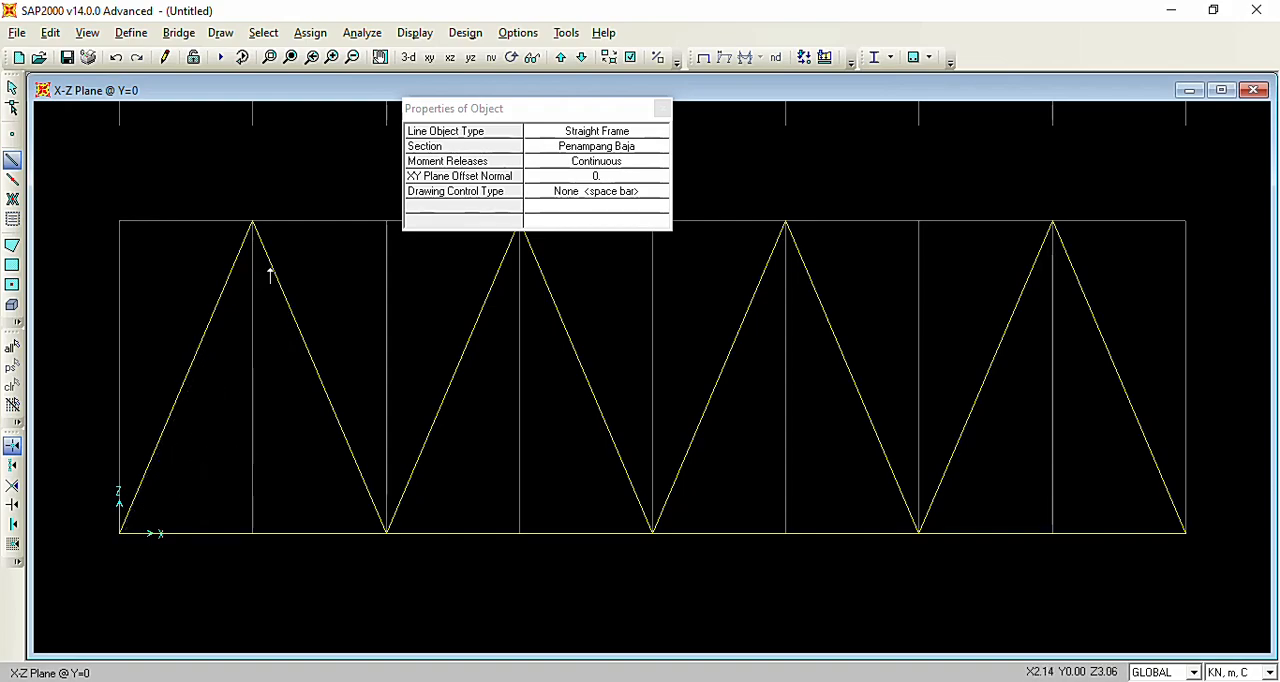
Draw the top chord as three frame members connecting the upper ends of the diagonals, and finish drawing.
{"action": "left_click", "coordinate": [252, 221]}
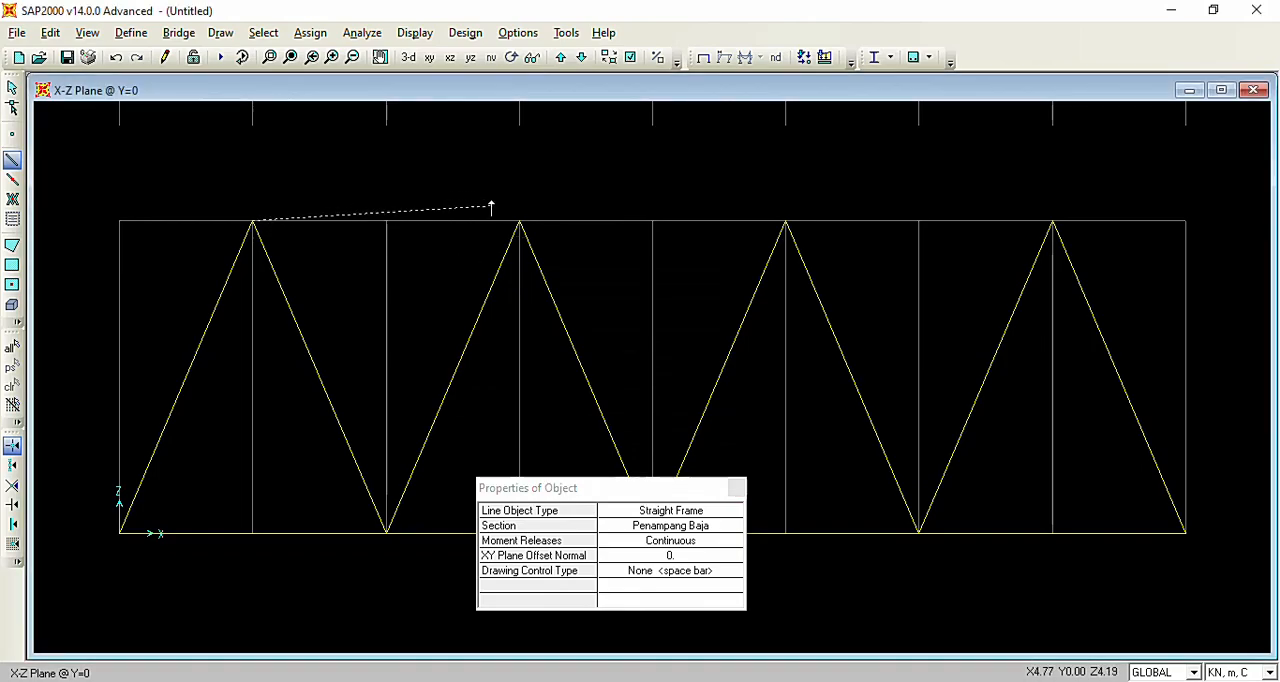
{"action": "left_click", "coordinate": [519, 221]}
{"action": "left_click", "coordinate": [785, 221]}
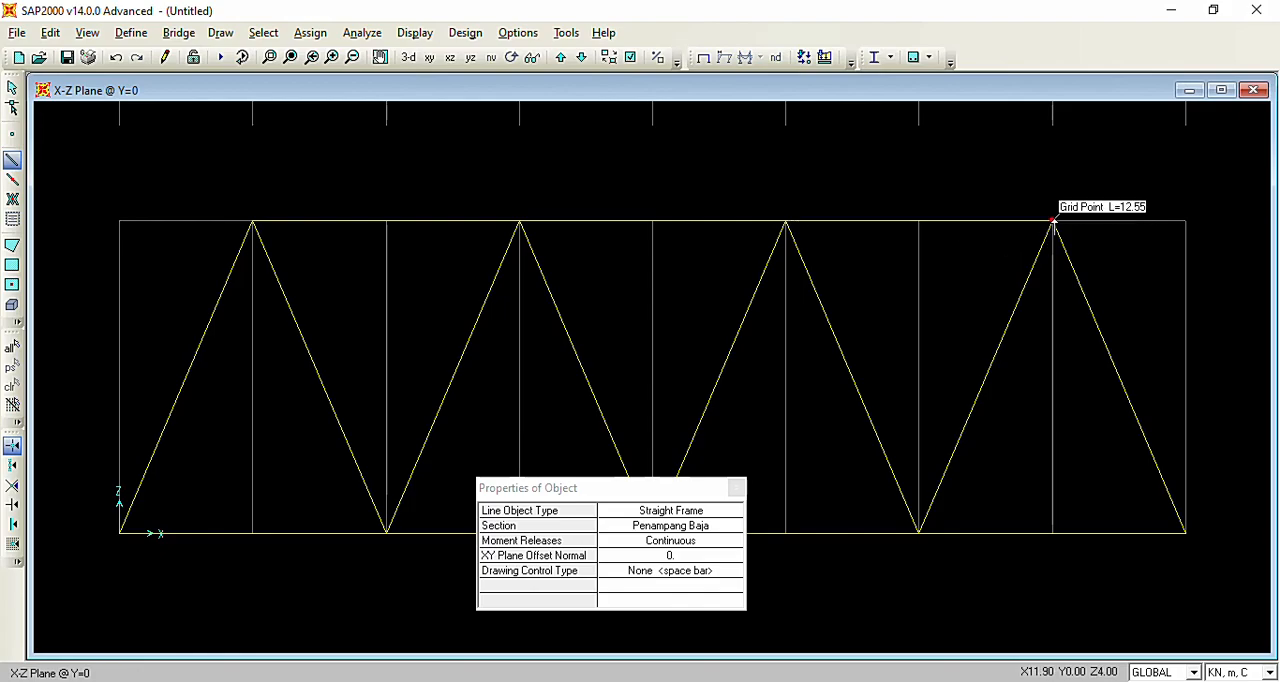
{"action": "left_click", "coordinate": [1052, 221]}
{"action": "key", "text": "Escape"}
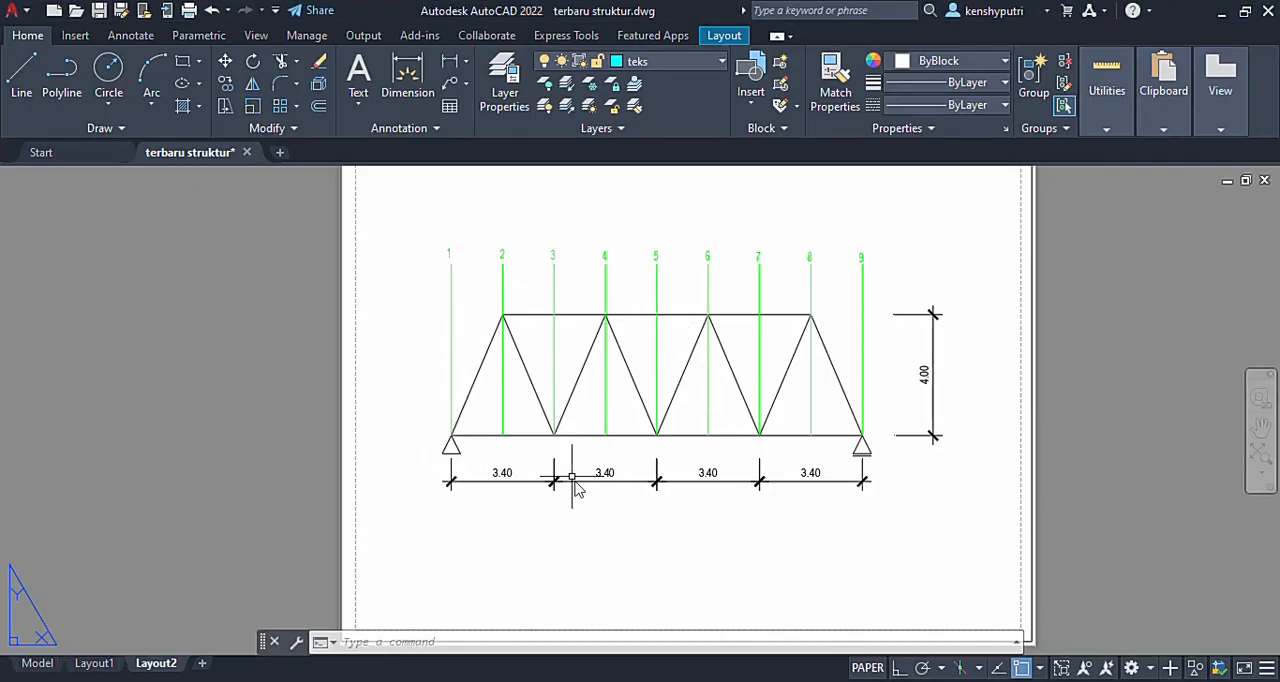
Switch back to SAP2000 and assign a pinned restraint with Translation 1, 2 and 3 fixed to the bottom chord joint at the origin.
{"action": "left_click", "coordinate": [762, 681]}
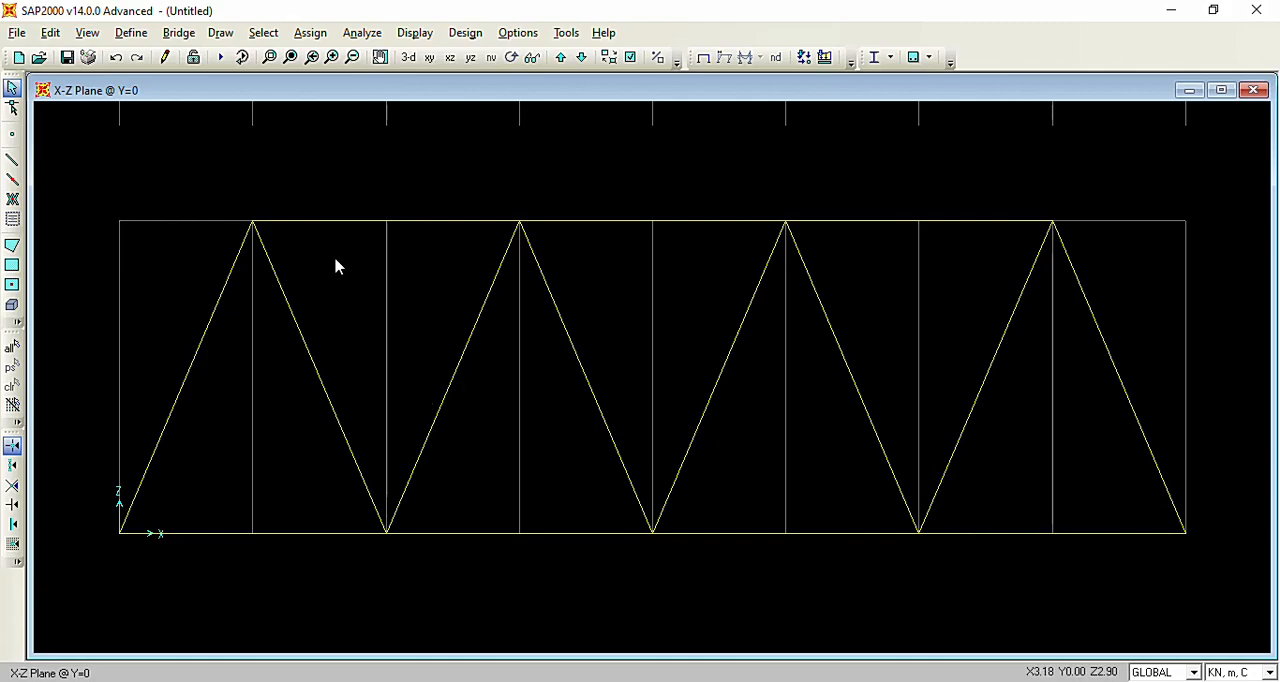
{"action": "left_click", "coordinate": [318, 34]}
{"action": "left_click", "coordinate": [325, 36]}
{"action": "left_click", "coordinate": [118, 538]}
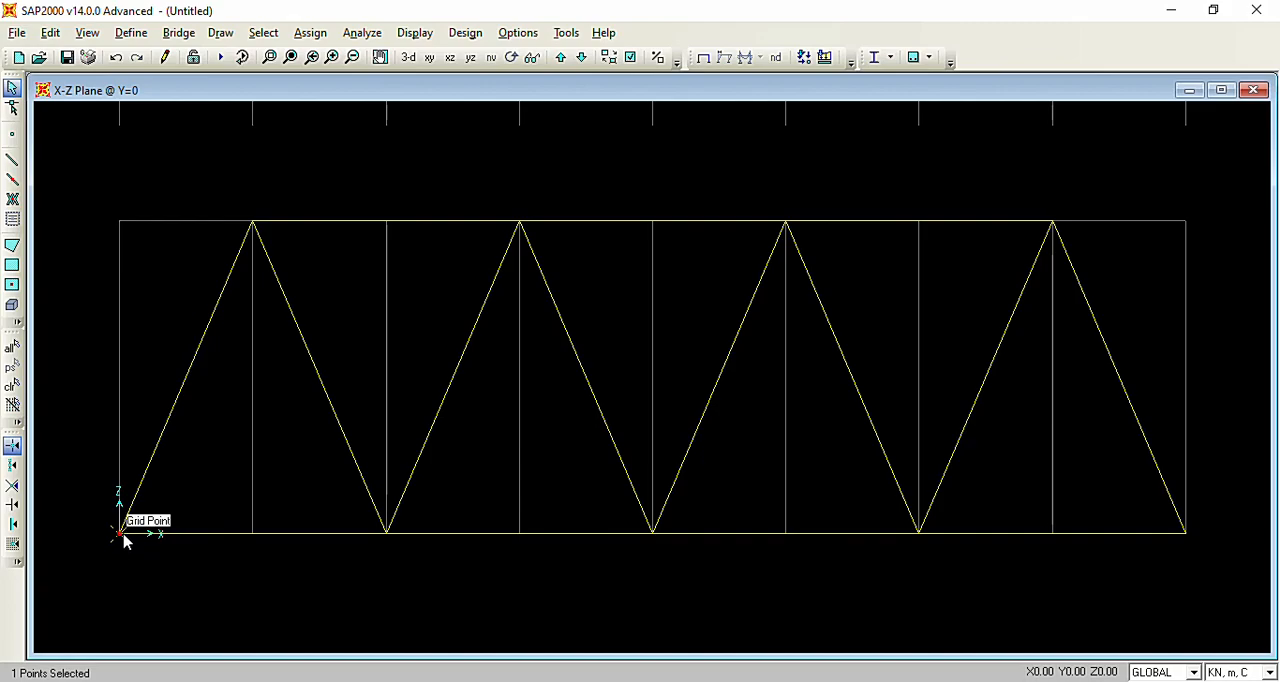
{"action": "left_click", "coordinate": [312, 34]}
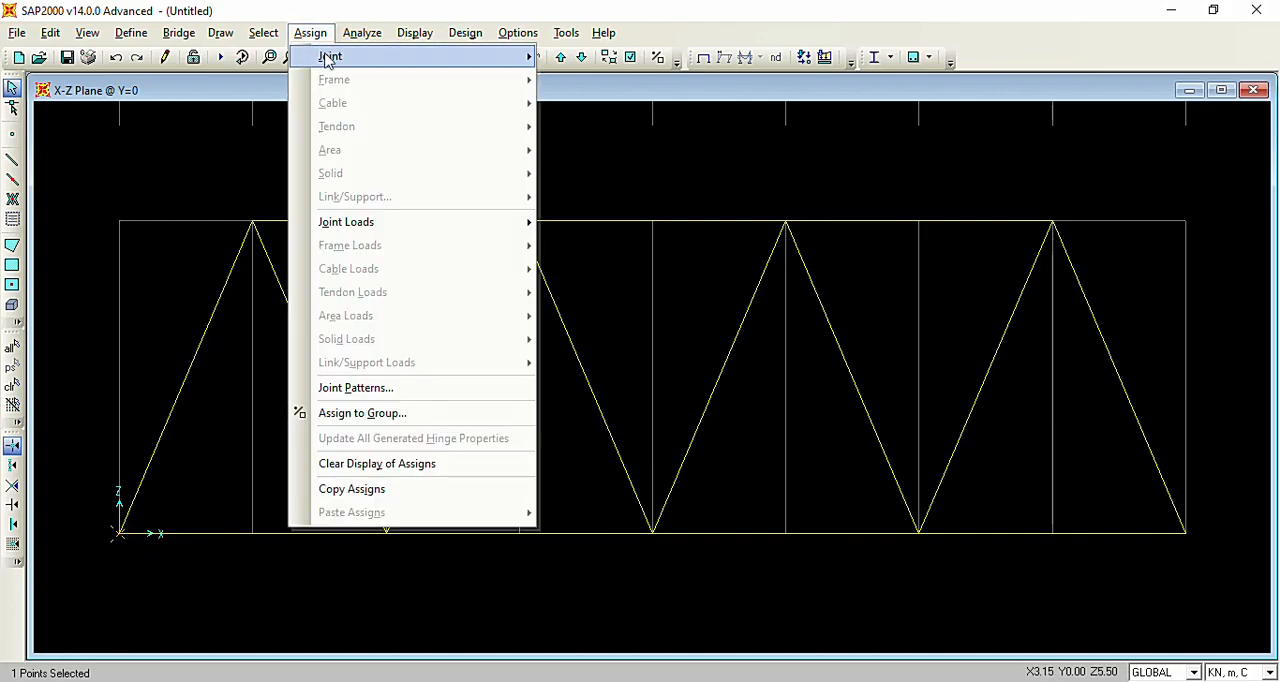
{"action": "mouse_move", "coordinate": [329, 56]}
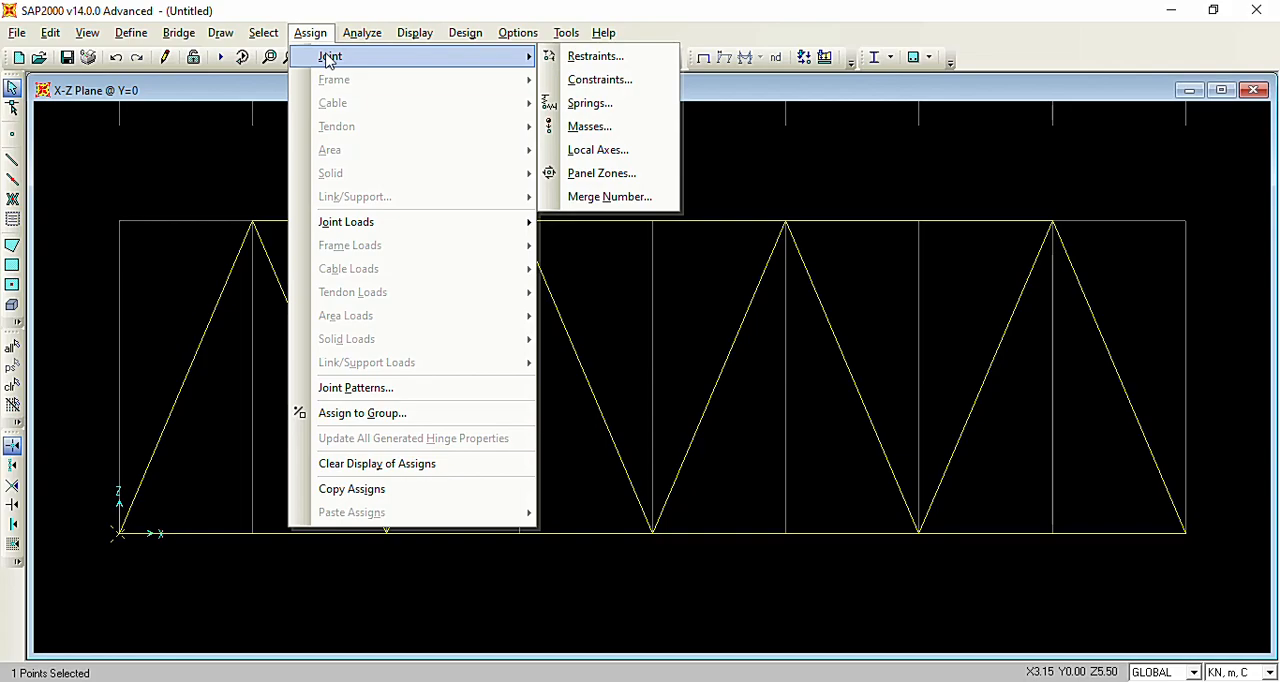
{"action": "left_click", "coordinate": [592, 58]}
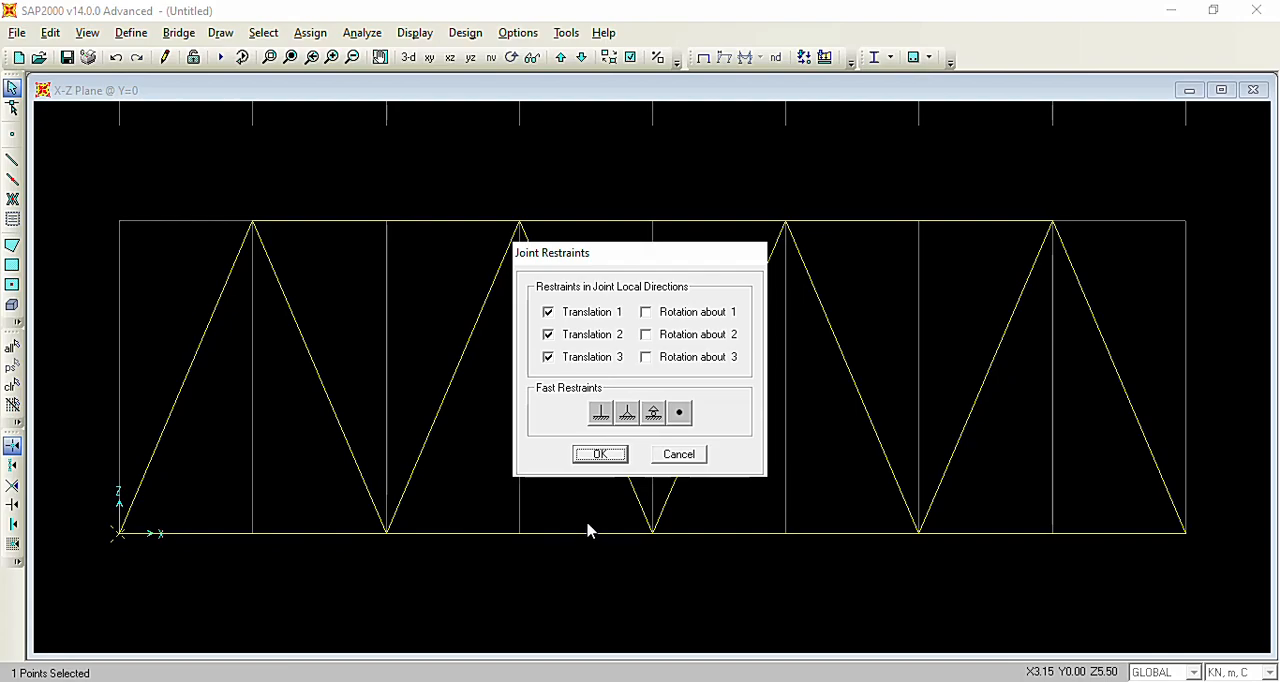
{"action": "left_click", "coordinate": [627, 414]}
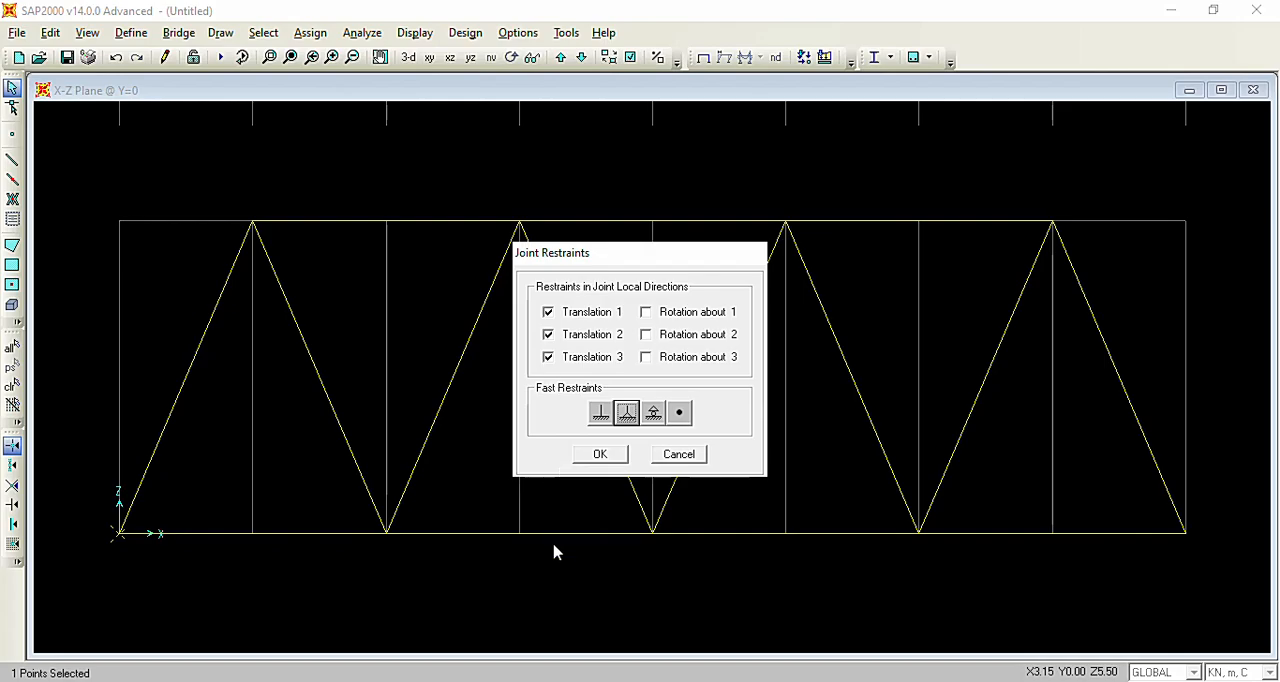
{"action": "left_click", "coordinate": [605, 459]}
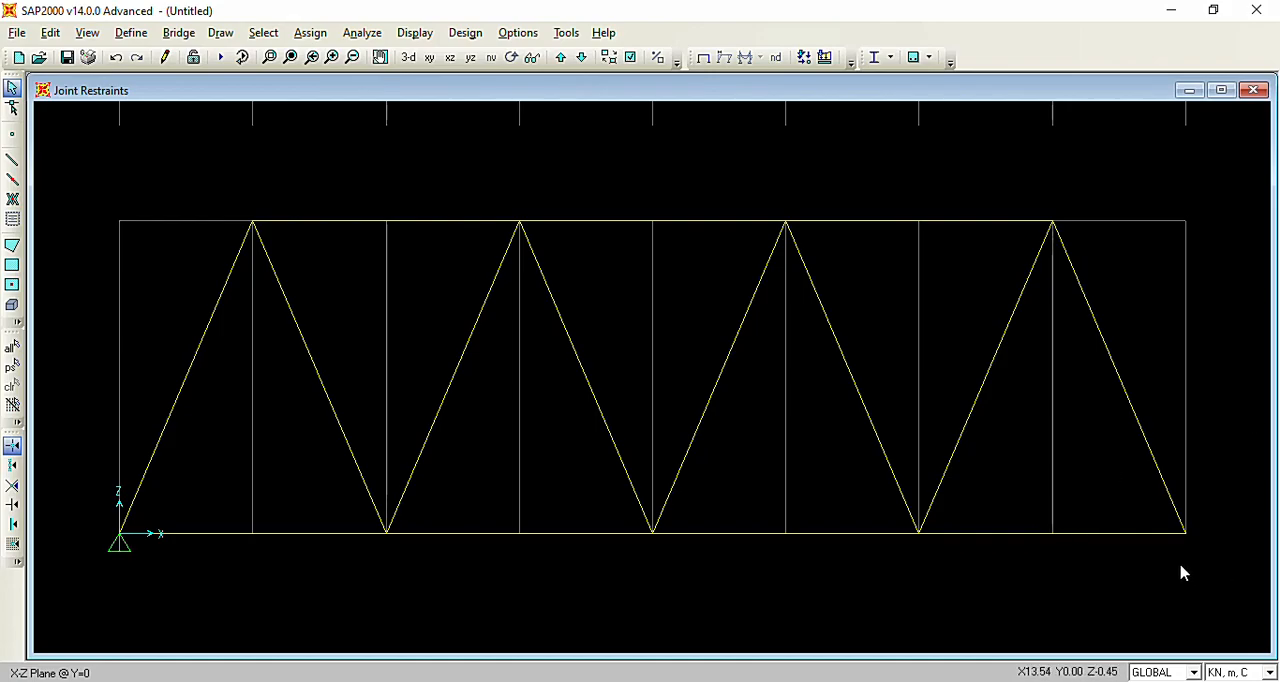
Assign a roller restraint with only Translation 3 fixed to the bottom chord joint at the last grid line.
{"action": "left_click", "coordinate": [1183, 535]}
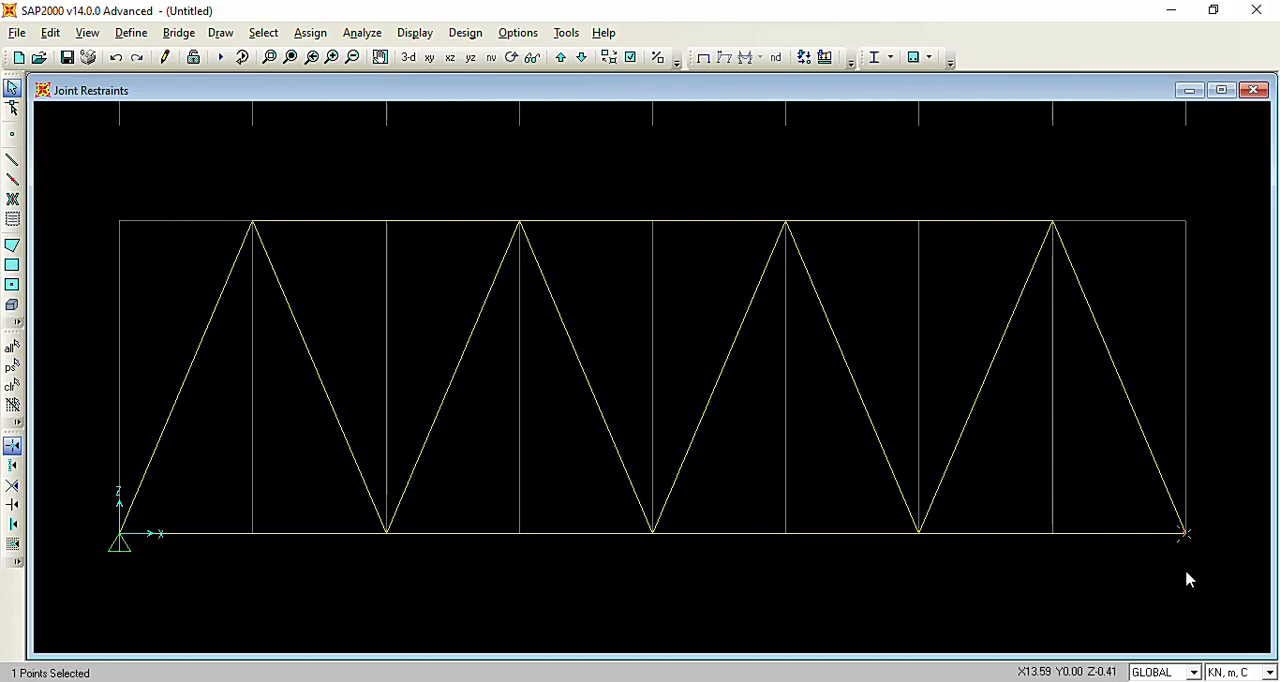
{"action": "left_click", "coordinate": [312, 35]}
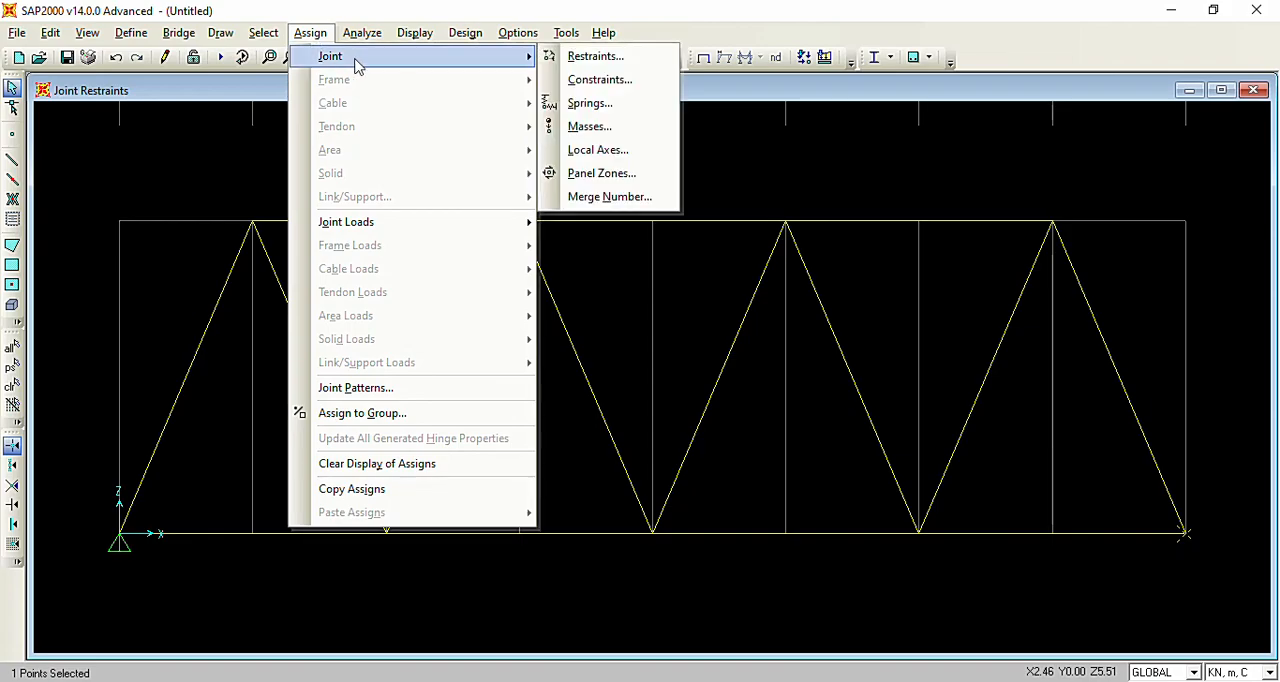
{"action": "left_click", "coordinate": [597, 58]}
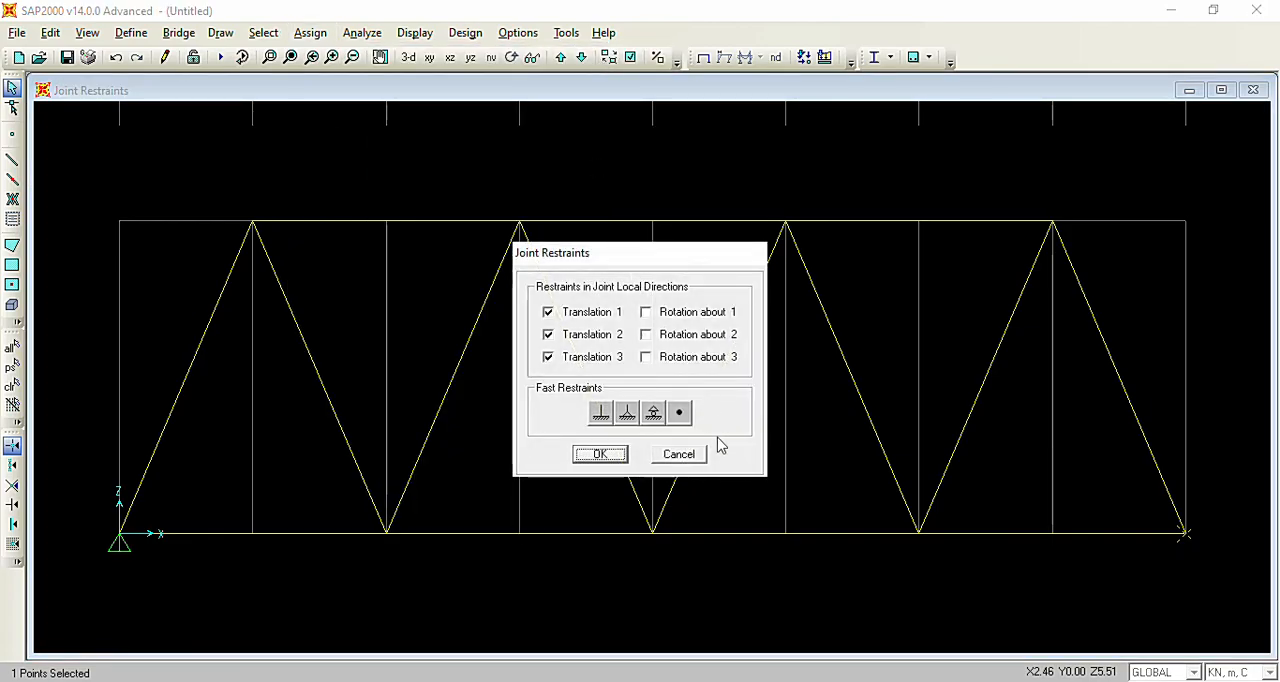
{"action": "left_click", "coordinate": [653, 415]}
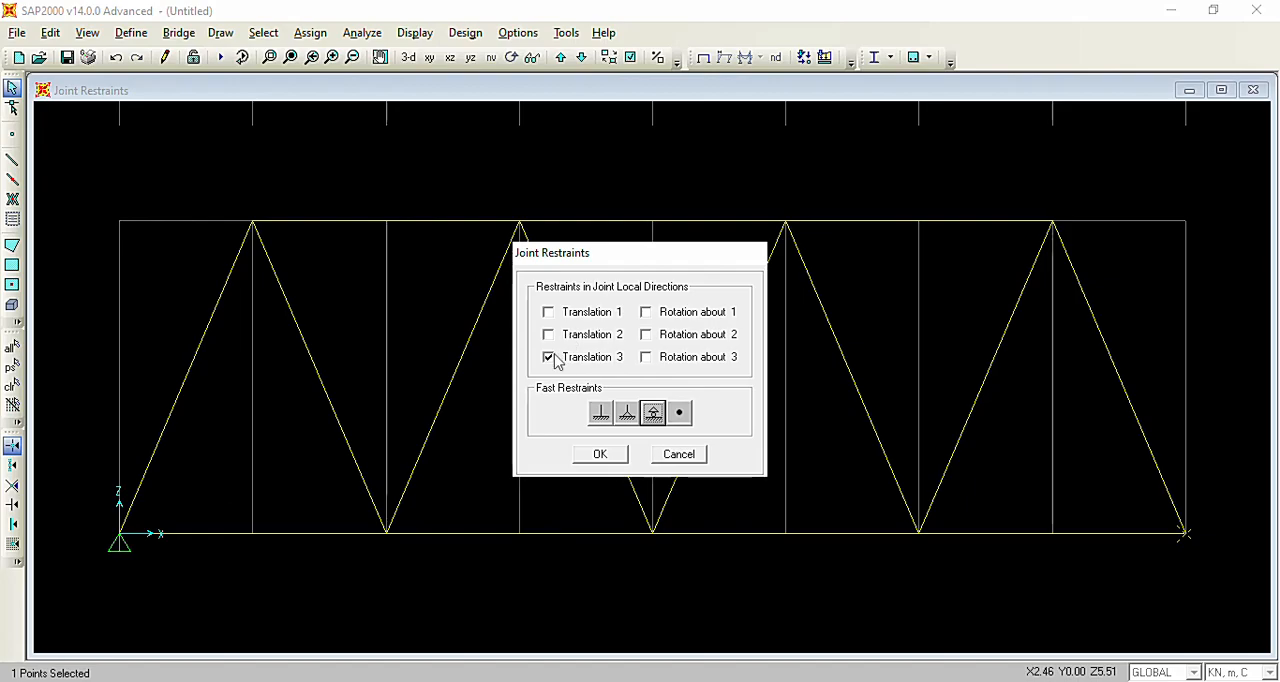
{"action": "left_click", "coordinate": [601, 454]}
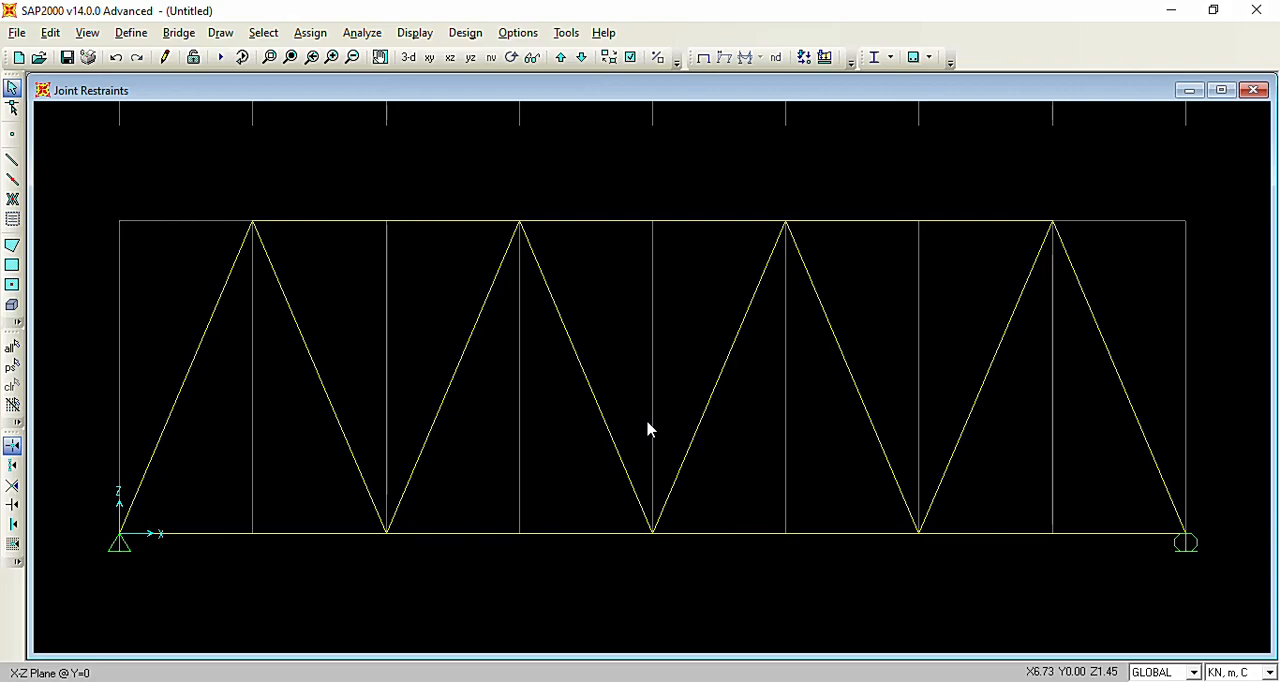
Zoom out on the truss, check the joint loads in the Word assignment's diagram, and return to SAP2000.
{"action": "scroll", "coordinate": [654, 385], "scroll_direction": "down", "scroll_amount": 1}
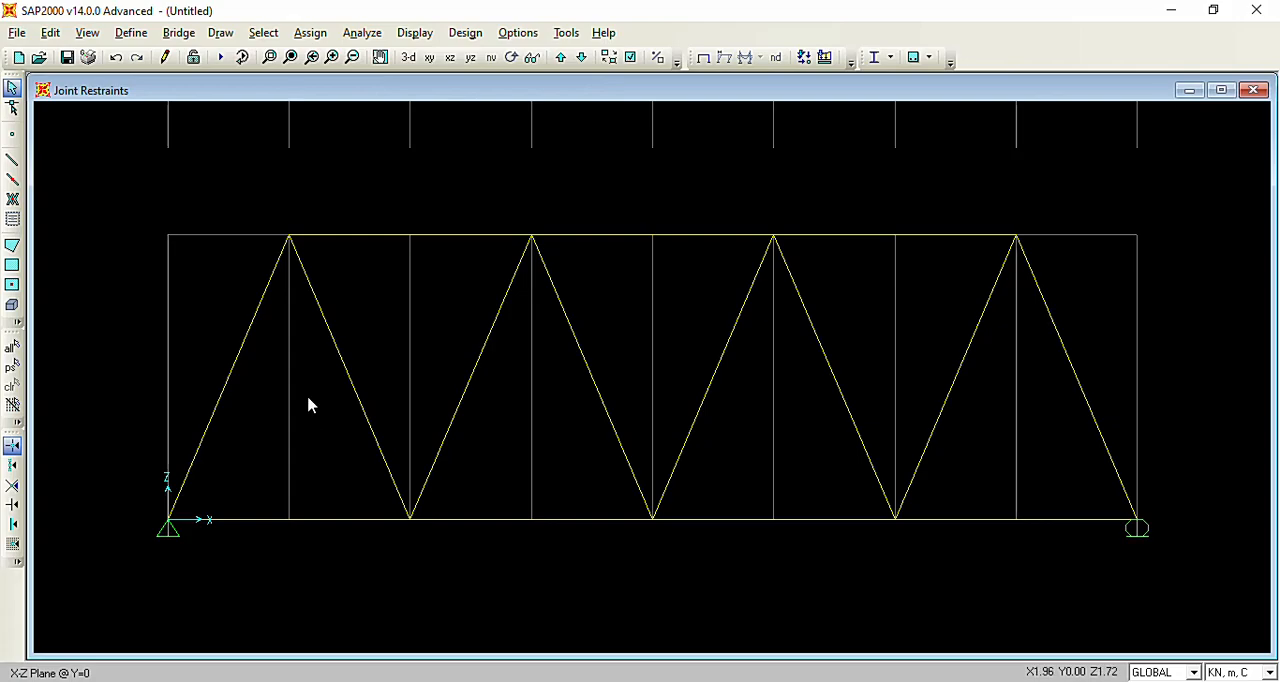
{"action": "left_click", "coordinate": [352, 57]}
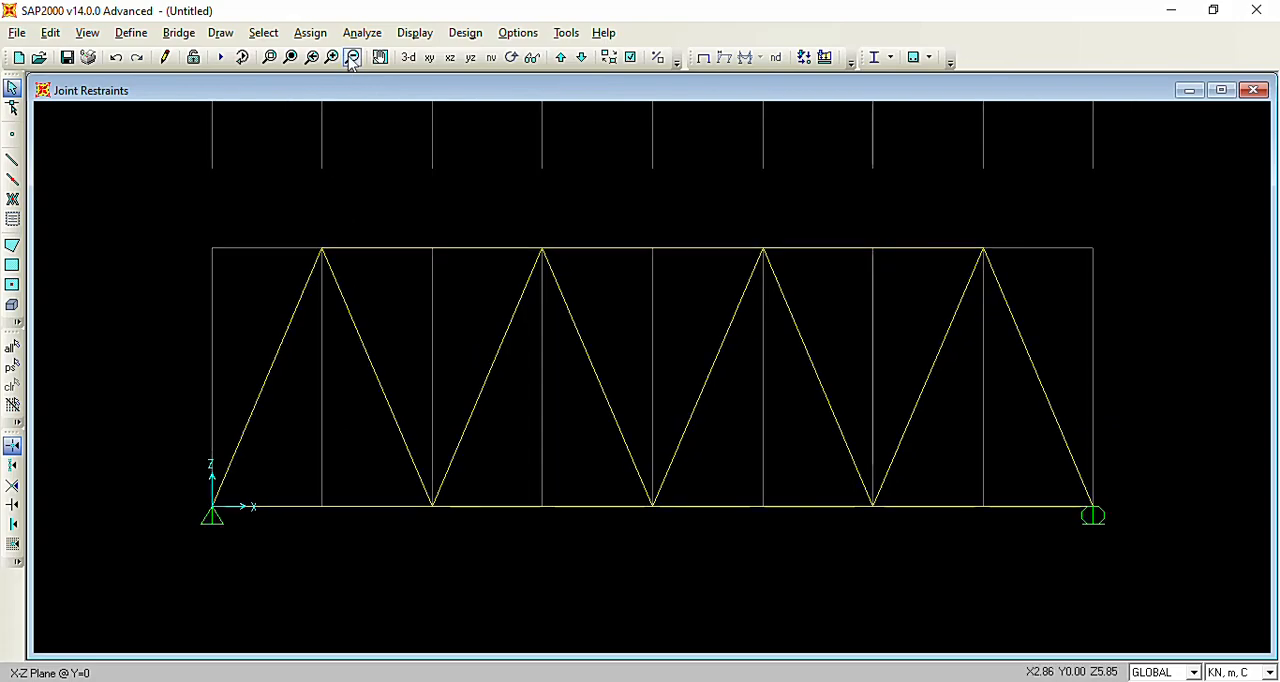
{"action": "left_click", "coordinate": [352, 57]}
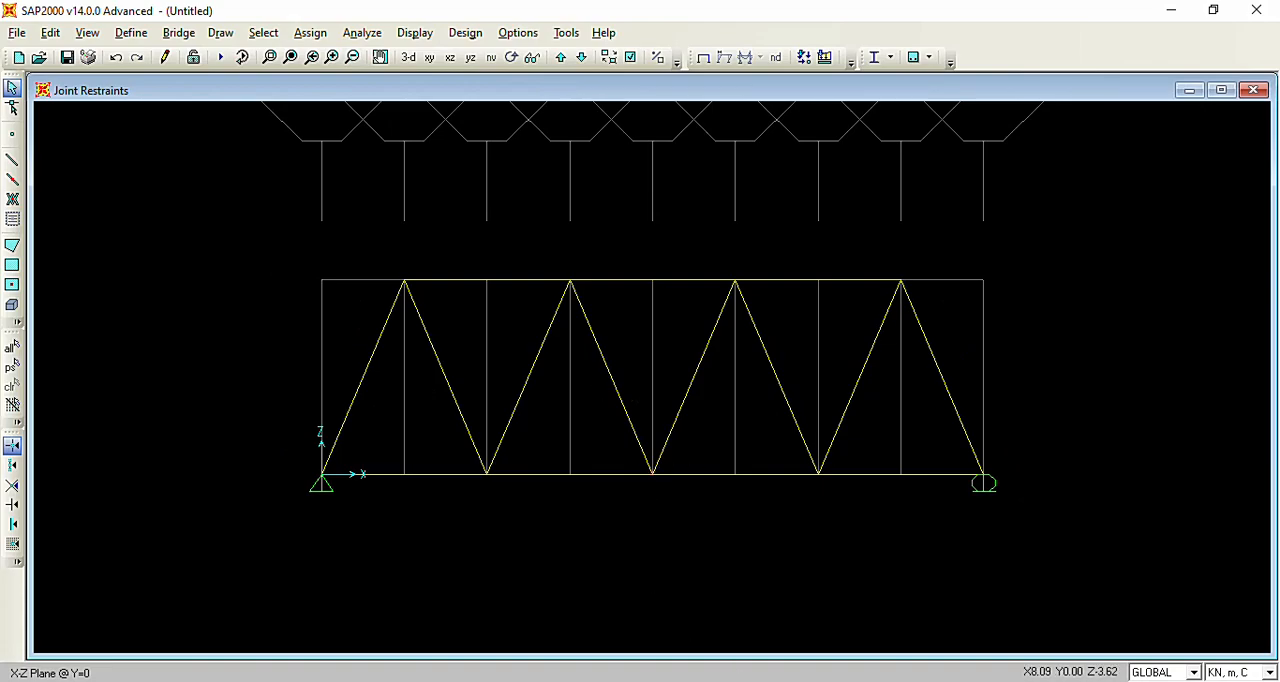
{"action": "left_click", "coordinate": [740, 681]}
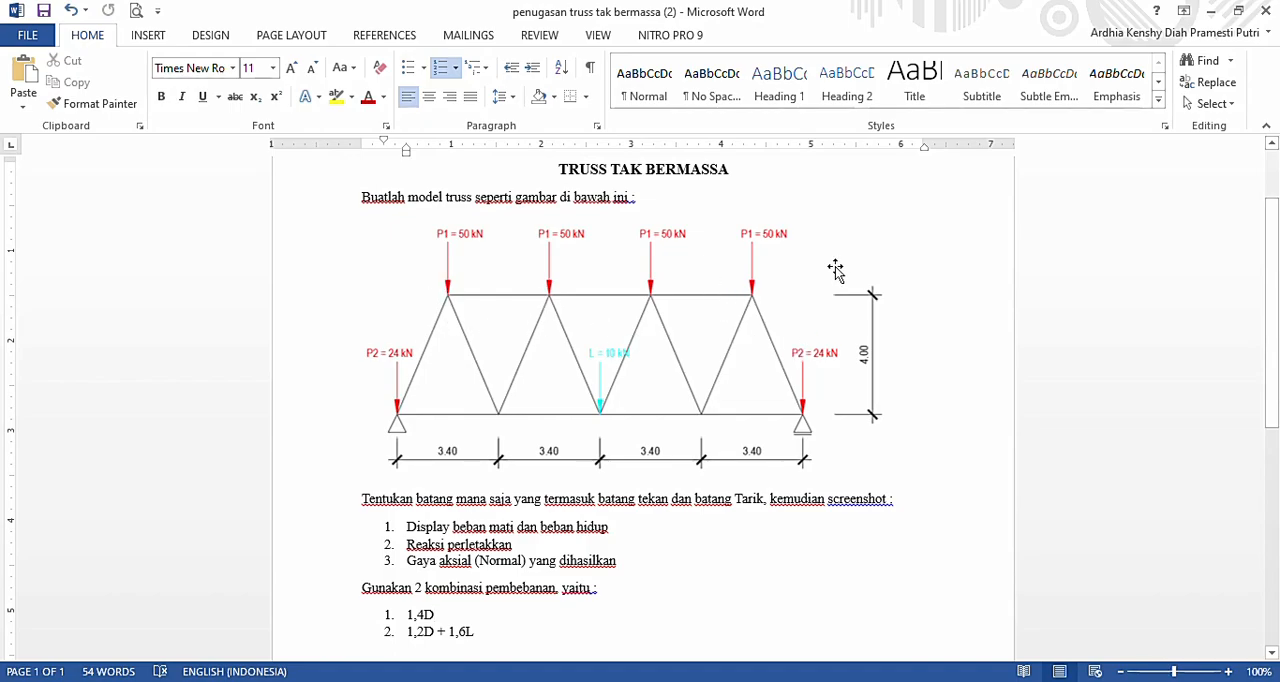
{"action": "mouse_move", "coordinate": [660, 681]}
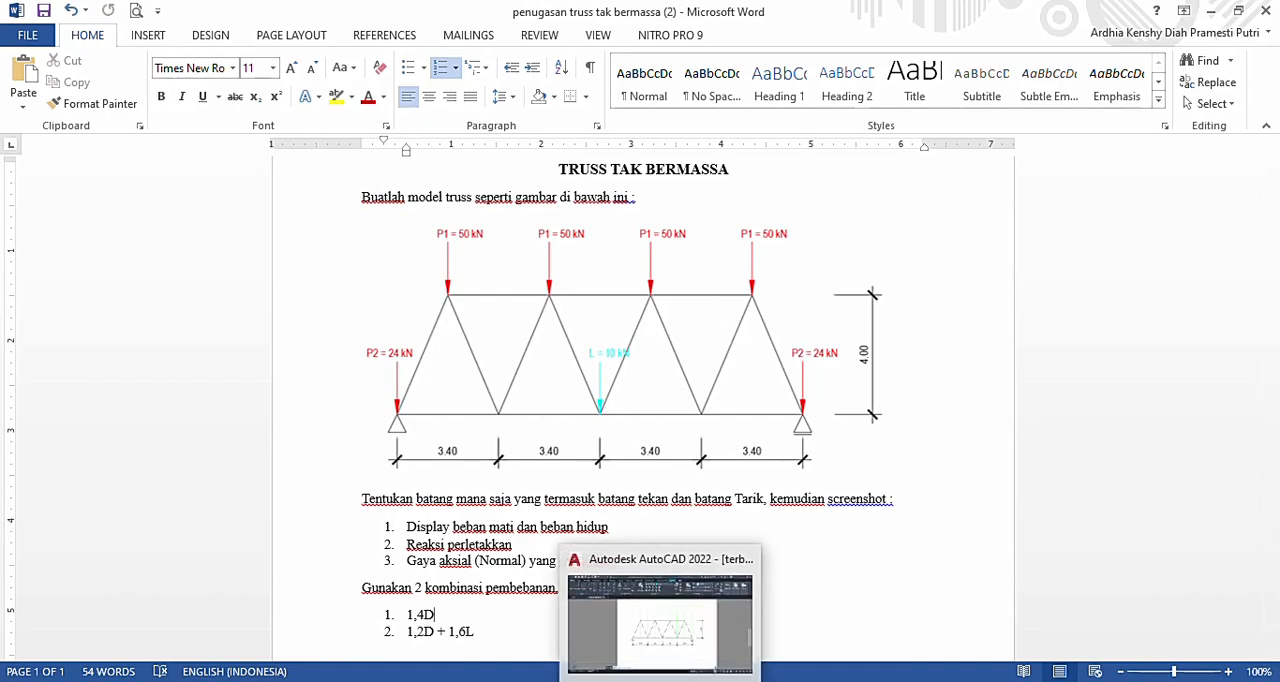
{"action": "left_click", "coordinate": [756, 681]}
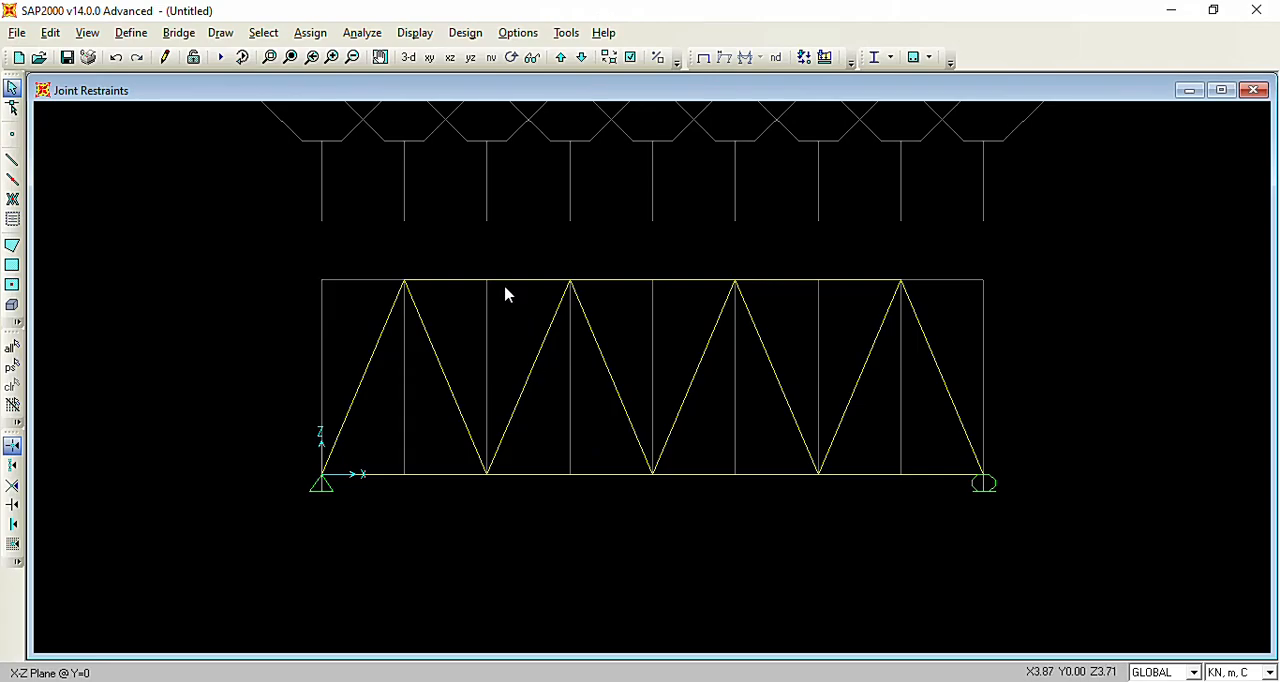
Assign a DEAD joint force of -50 kN in Global Z to the four top chord joints, checking the value in Word.
{"action": "left_click", "coordinate": [404, 280]}
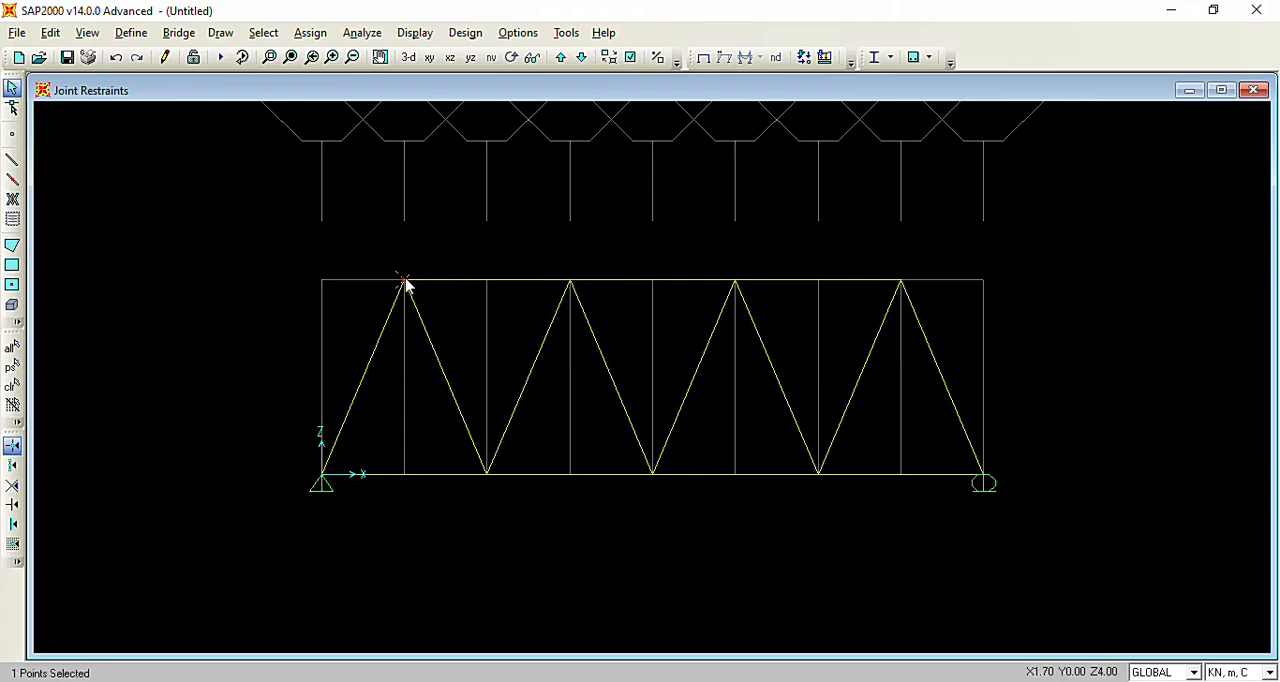
{"action": "left_click", "coordinate": [569, 281]}
{"action": "left_click", "coordinate": [735, 281]}
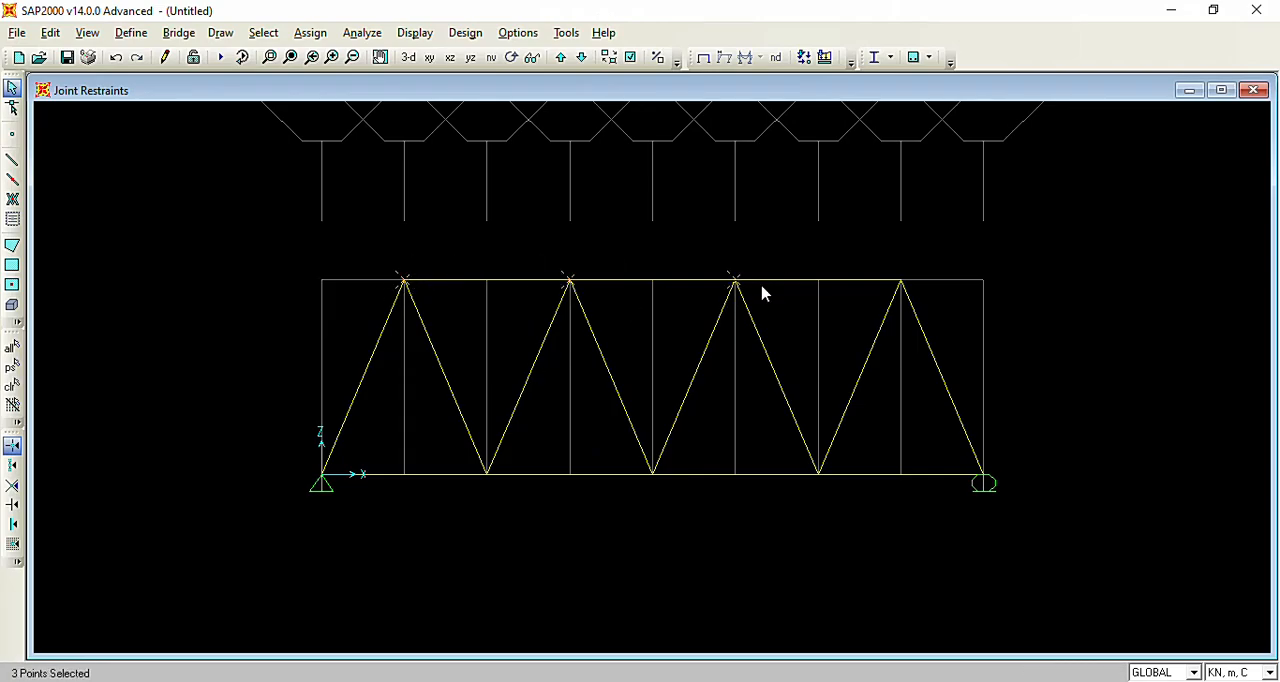
{"action": "left_click", "coordinate": [903, 283]}
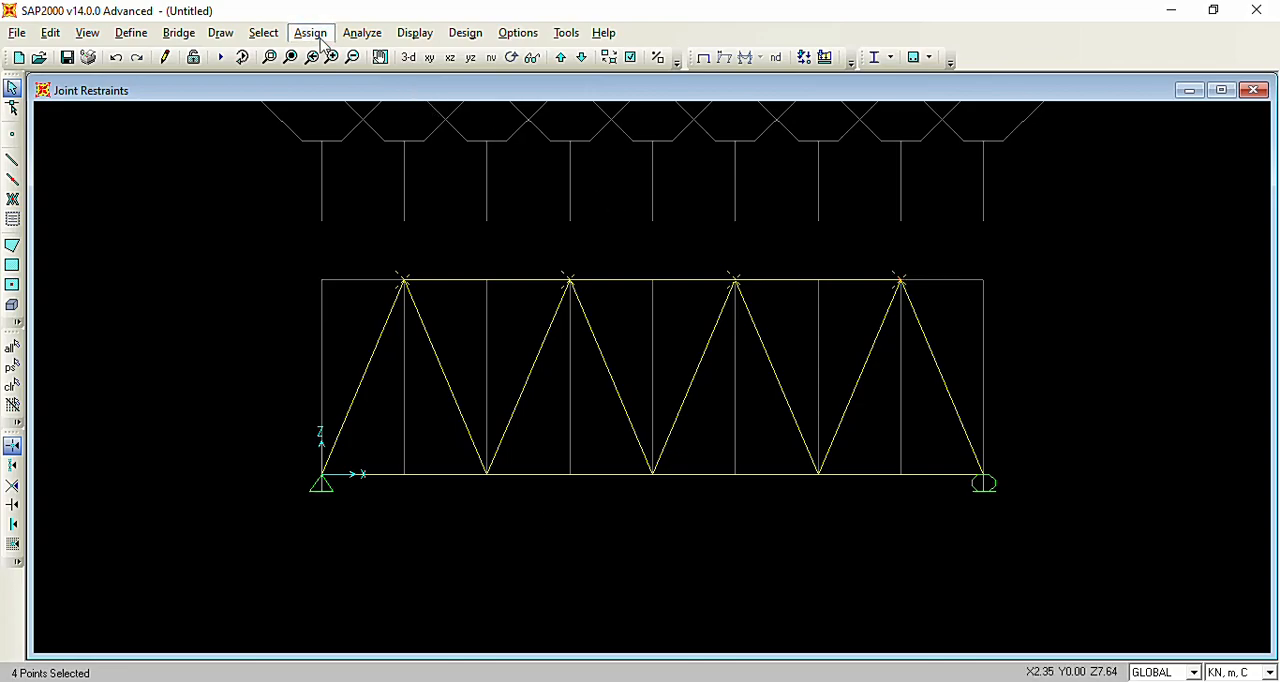
{"action": "left_click", "coordinate": [310, 33]}
{"action": "mouse_move", "coordinate": [390, 230]}
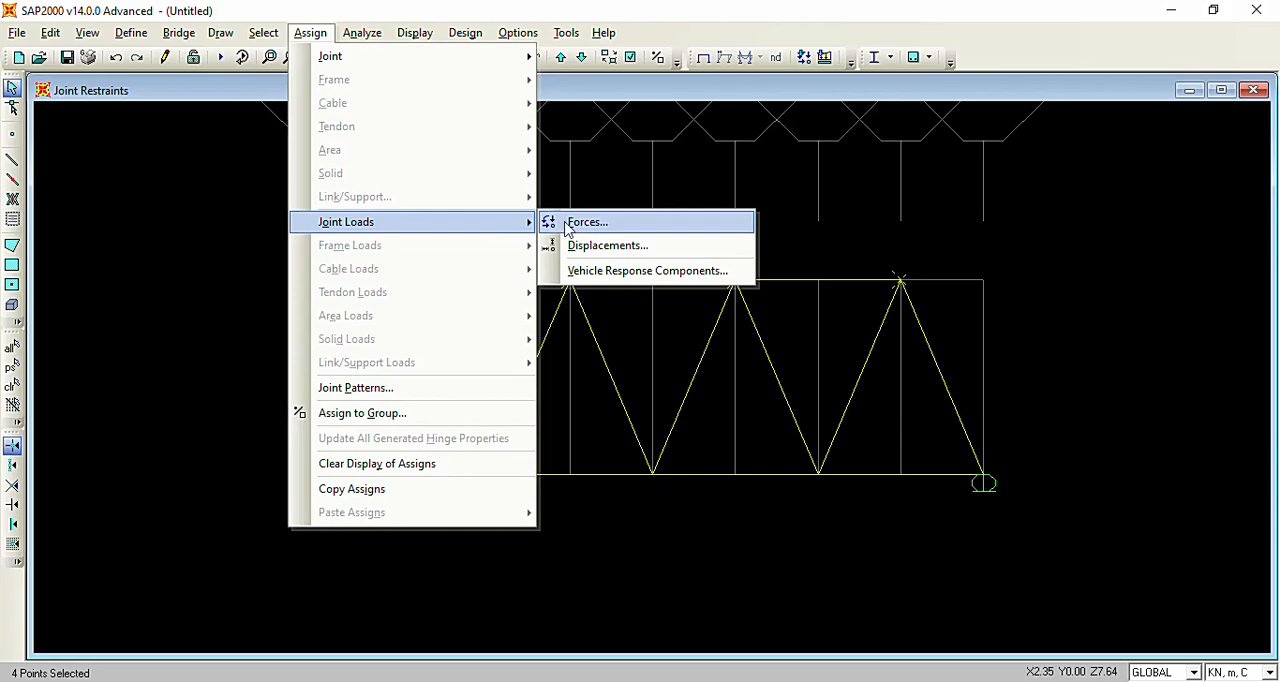
{"action": "left_click", "coordinate": [612, 228]}
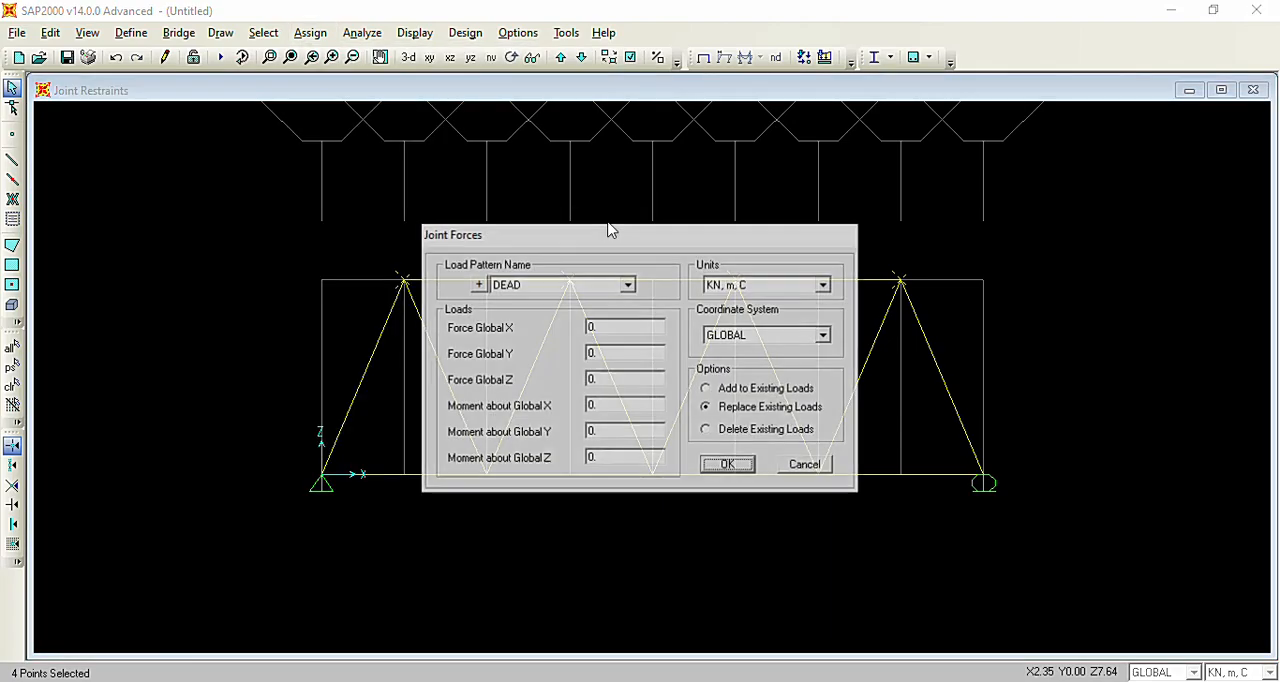
{"action": "left_click", "coordinate": [555, 286]}
{"action": "left_click", "coordinate": [555, 287]}
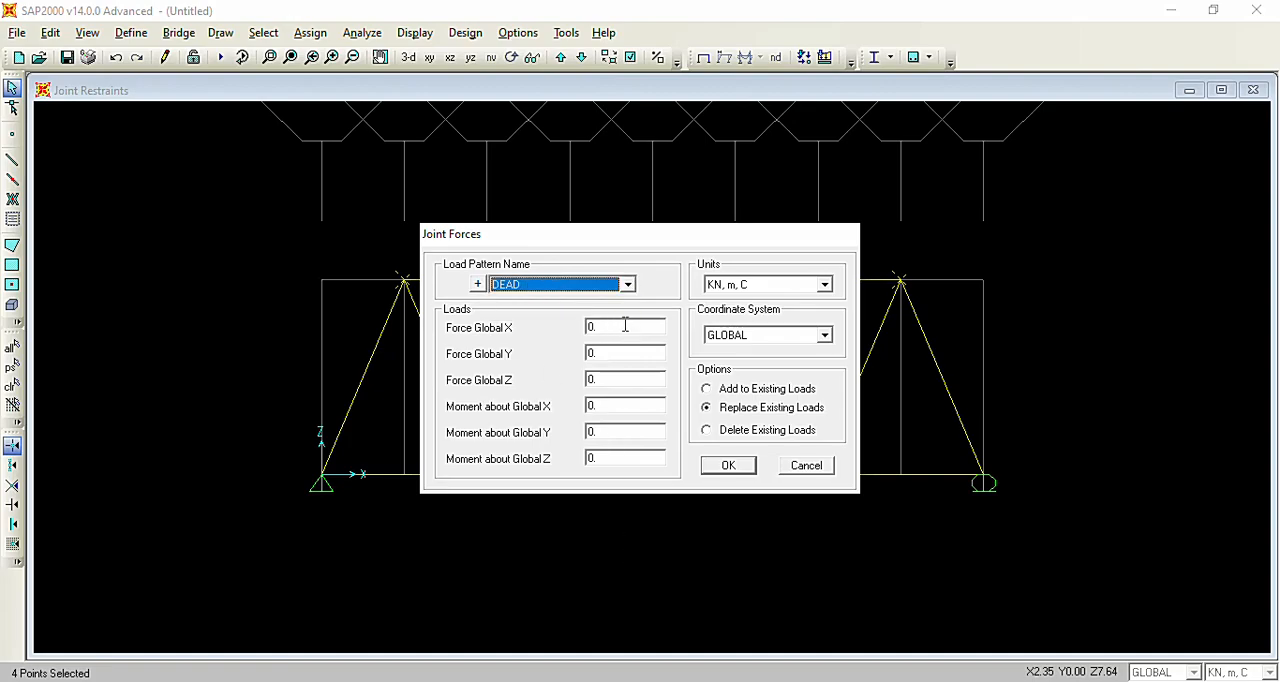
{"action": "left_click_drag", "start_coordinate": [605, 234], "coordinate": [731, 216]}
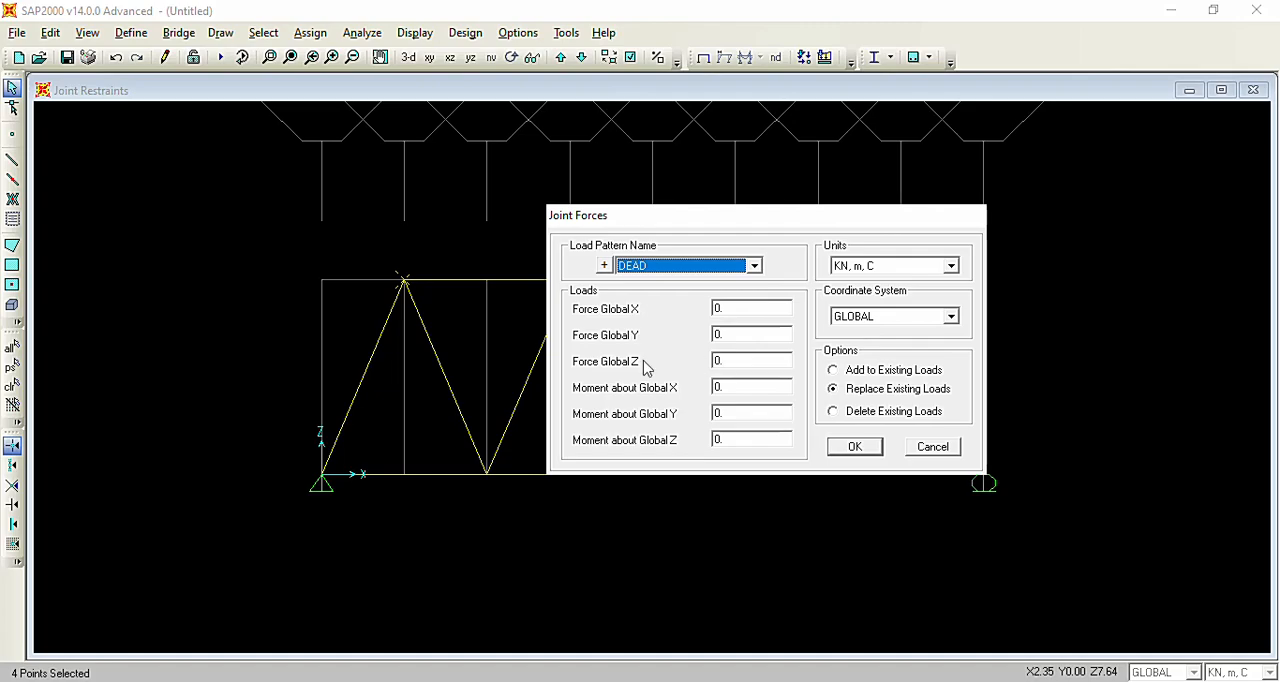
{"action": "left_click", "coordinate": [725, 359]}
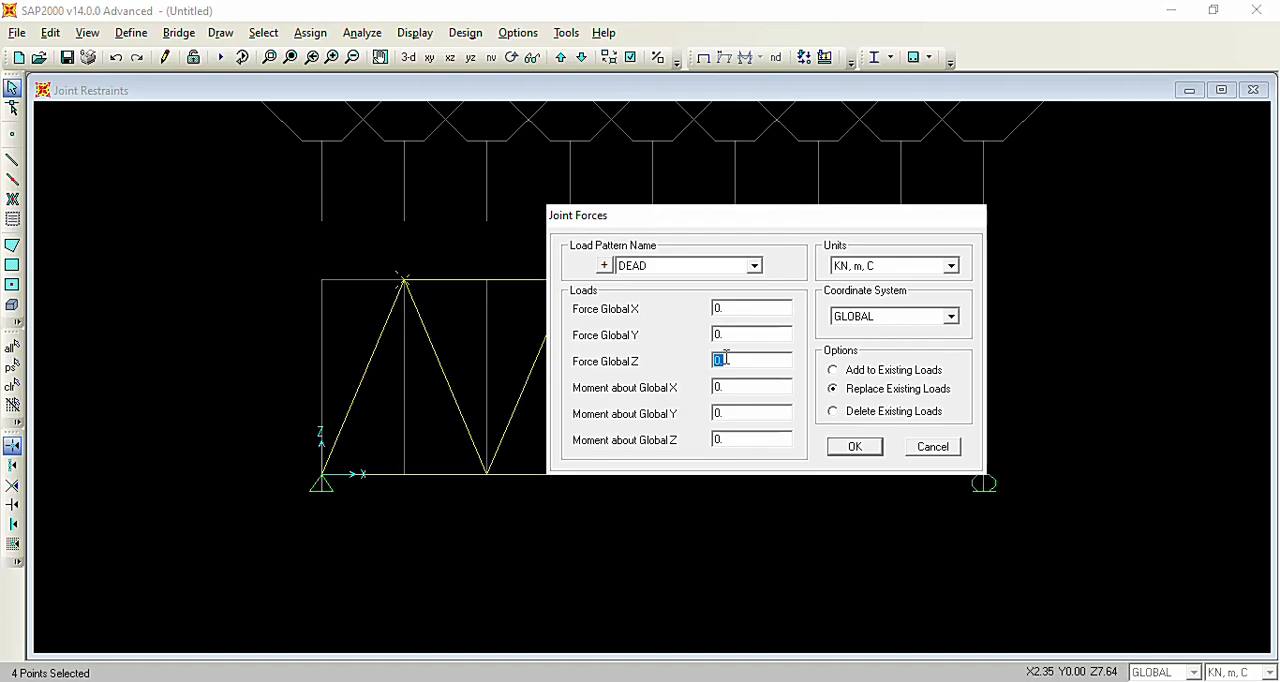
{"action": "mouse_move", "coordinate": [706, 681]}
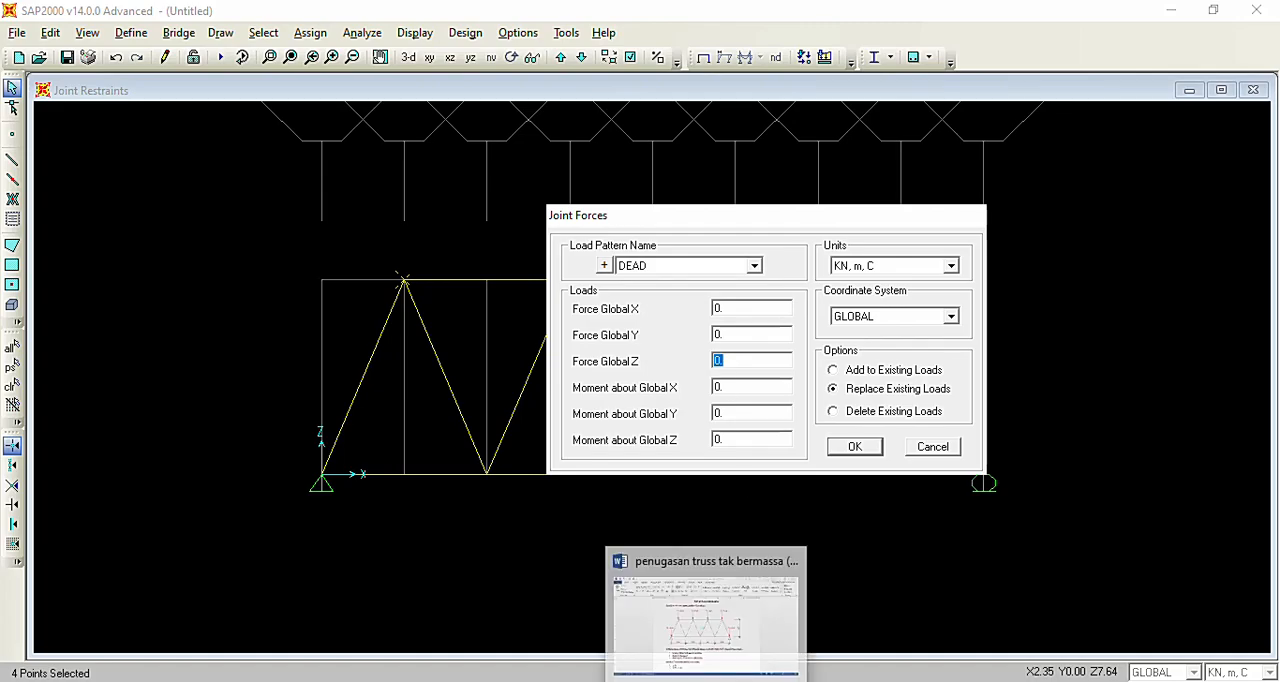
{"action": "left_click", "coordinate": [741, 585]}
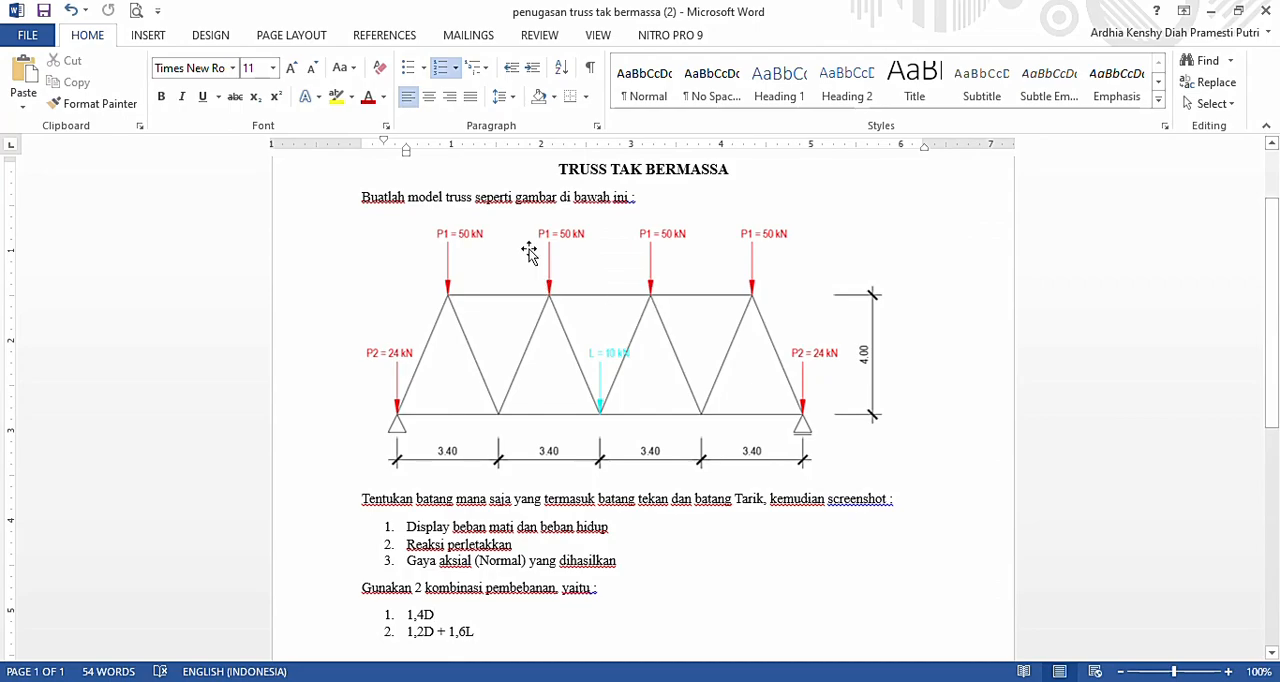
{"action": "left_click", "coordinate": [768, 681]}
{"action": "left_click", "coordinate": [726, 364]}
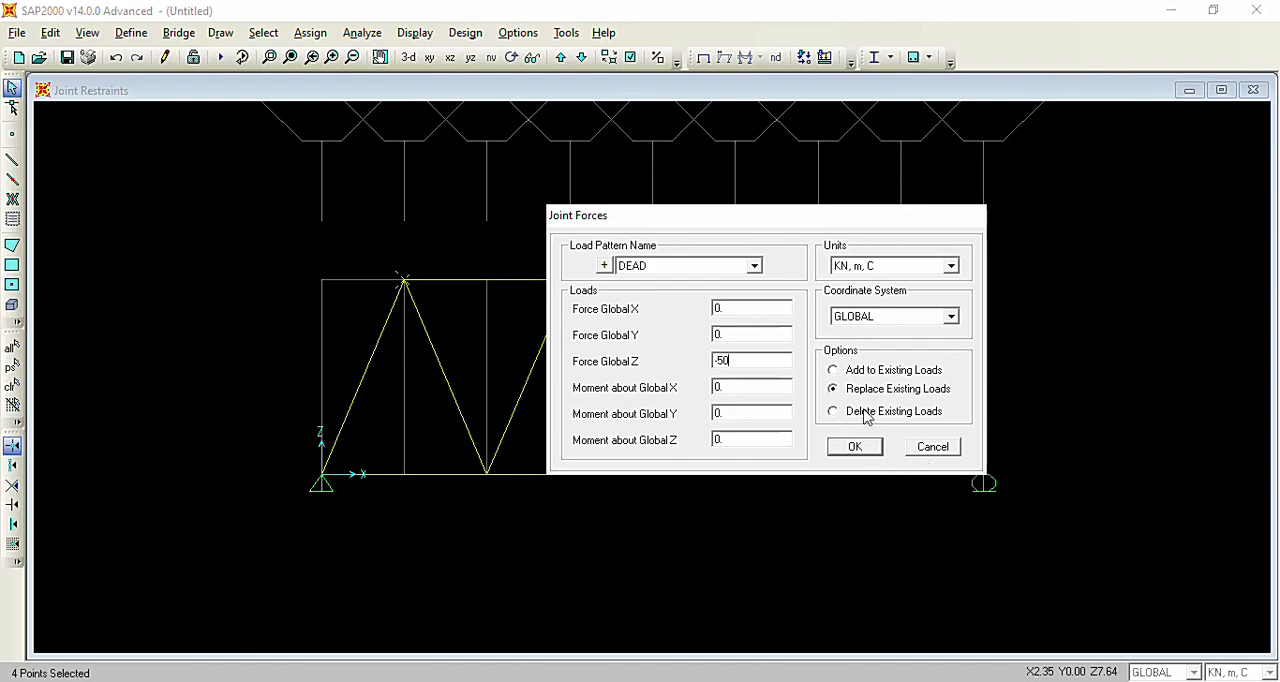
{"action": "left_click", "coordinate": [855, 447]}
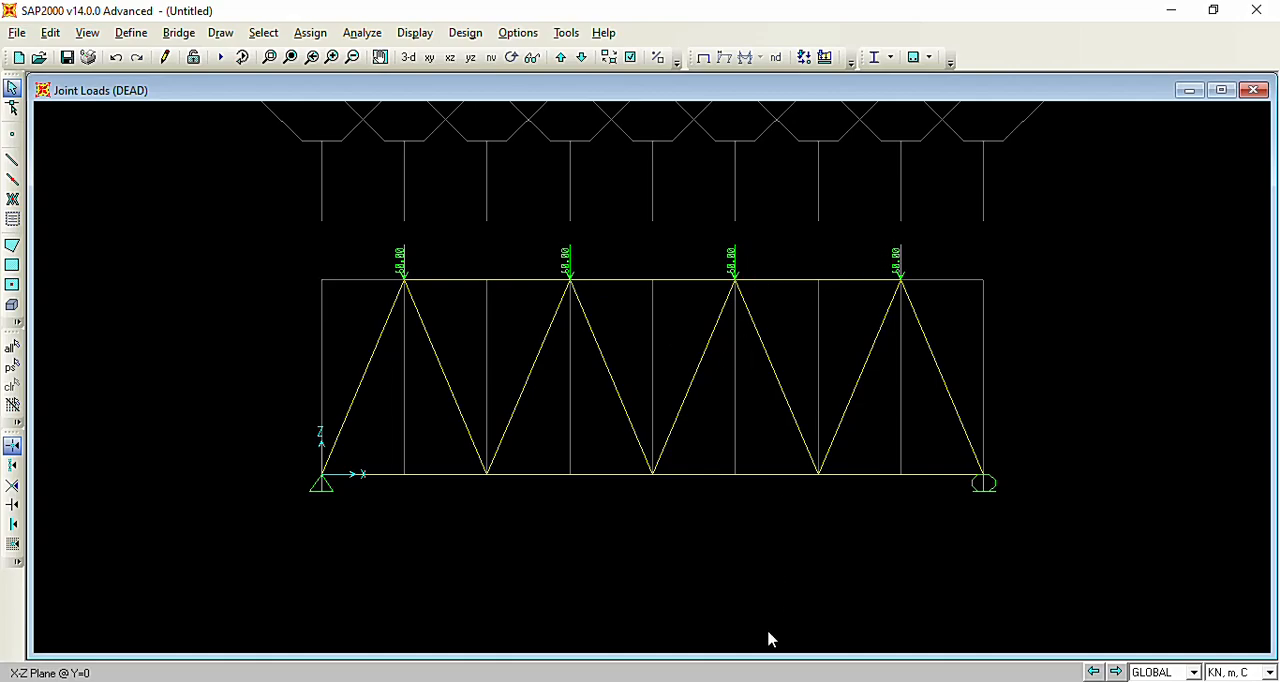
Consult the Word assignment and, back in SAP2000, assign a DEAD joint force of -24 kN in Global Z to the two supported end joints.
{"action": "key", "text": "alt+Tab"}
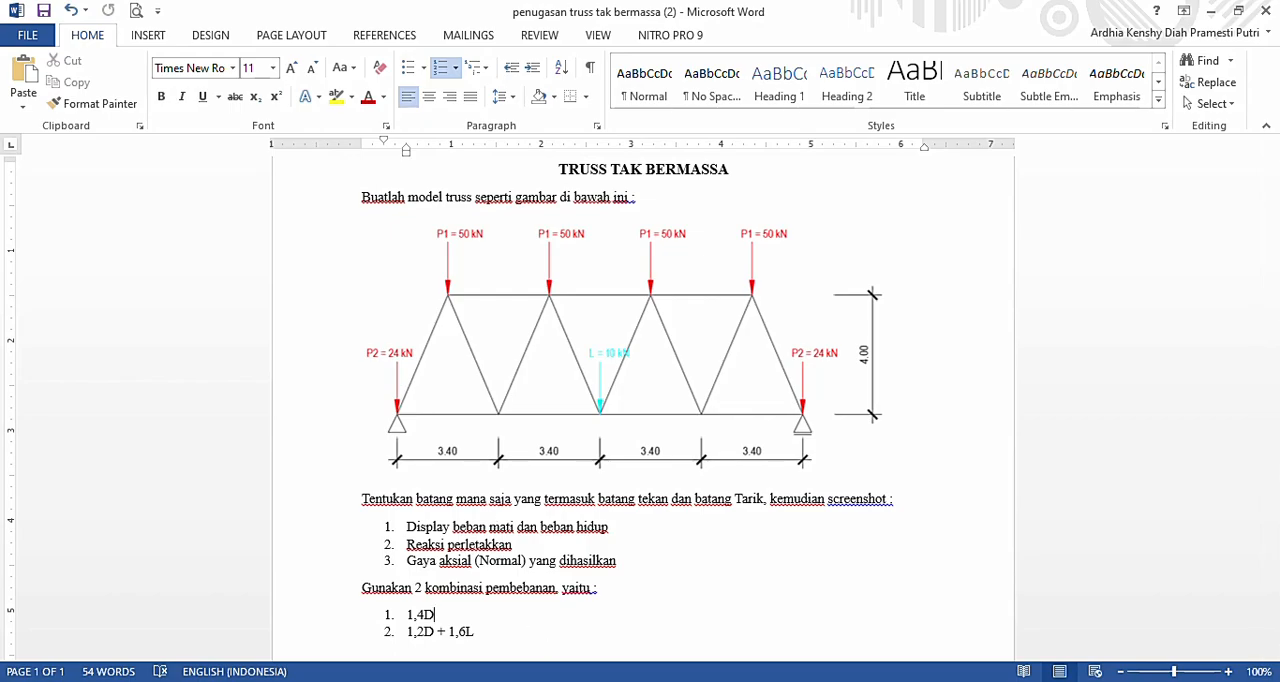
{"action": "left_click", "coordinate": [717, 681]}
{"action": "left_click", "coordinate": [324, 476]}
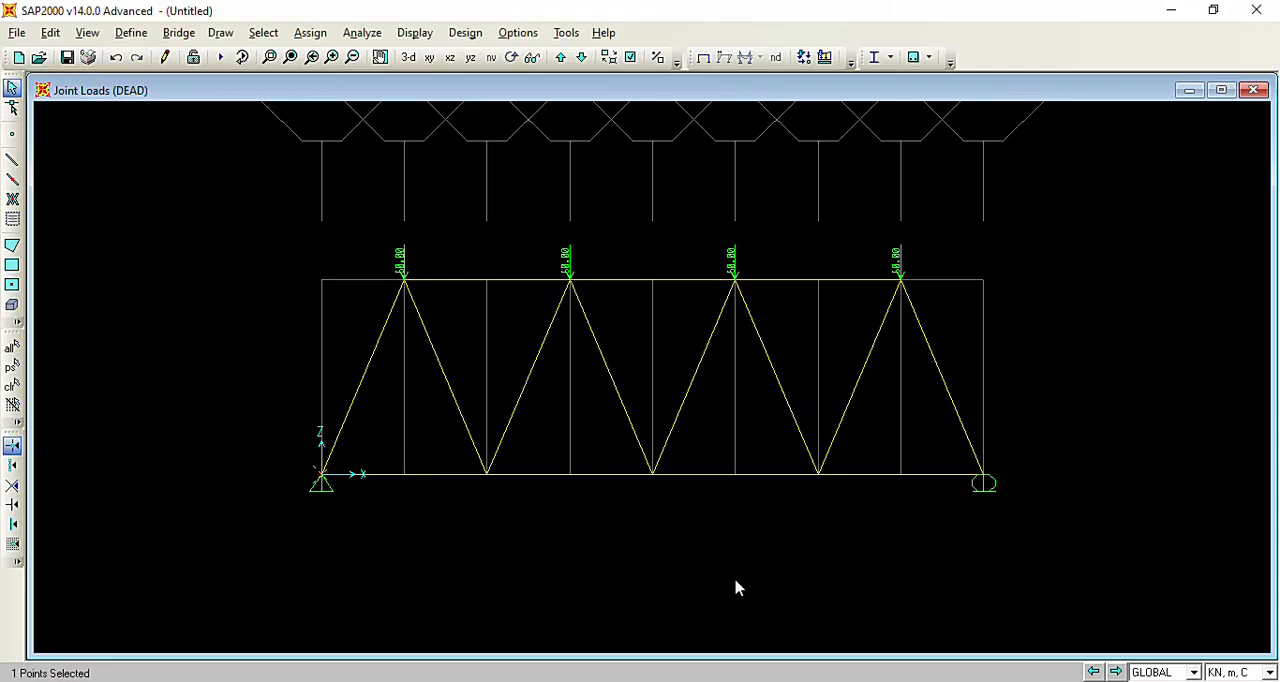
{"action": "left_click", "coordinate": [983, 475]}
{"action": "left_click", "coordinate": [318, 33]}
{"action": "mouse_move", "coordinate": [370, 224]}
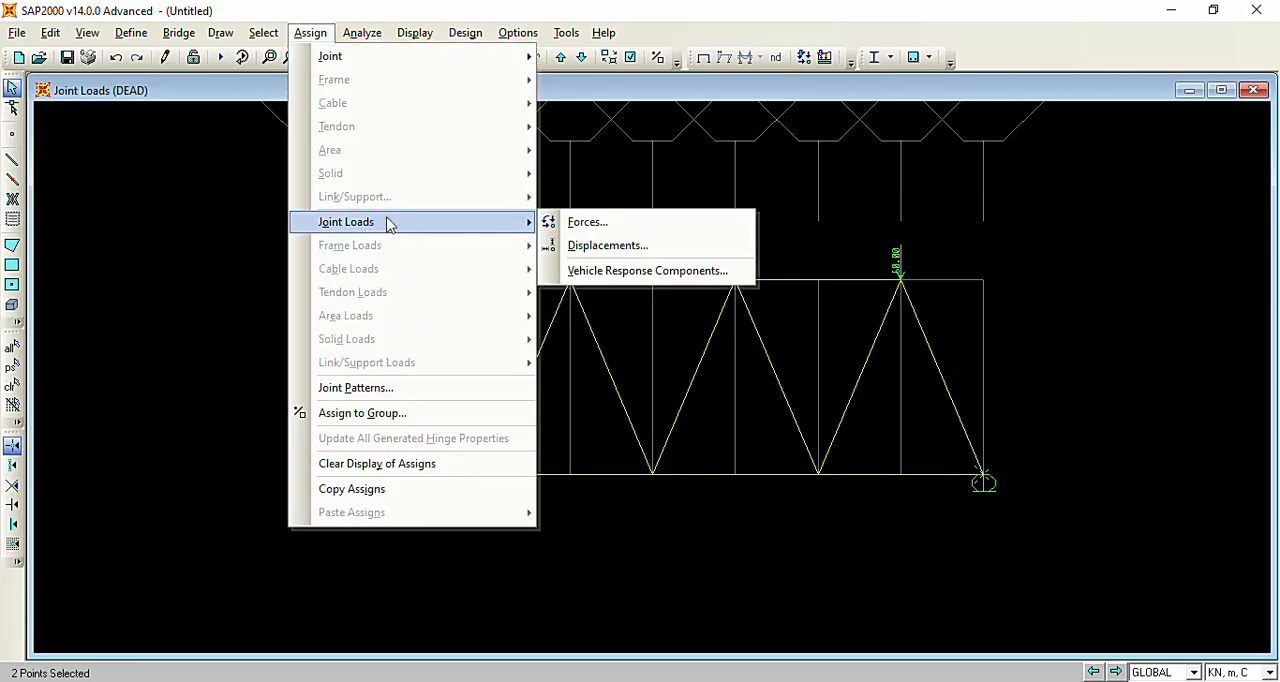
{"action": "left_click", "coordinate": [595, 230]}
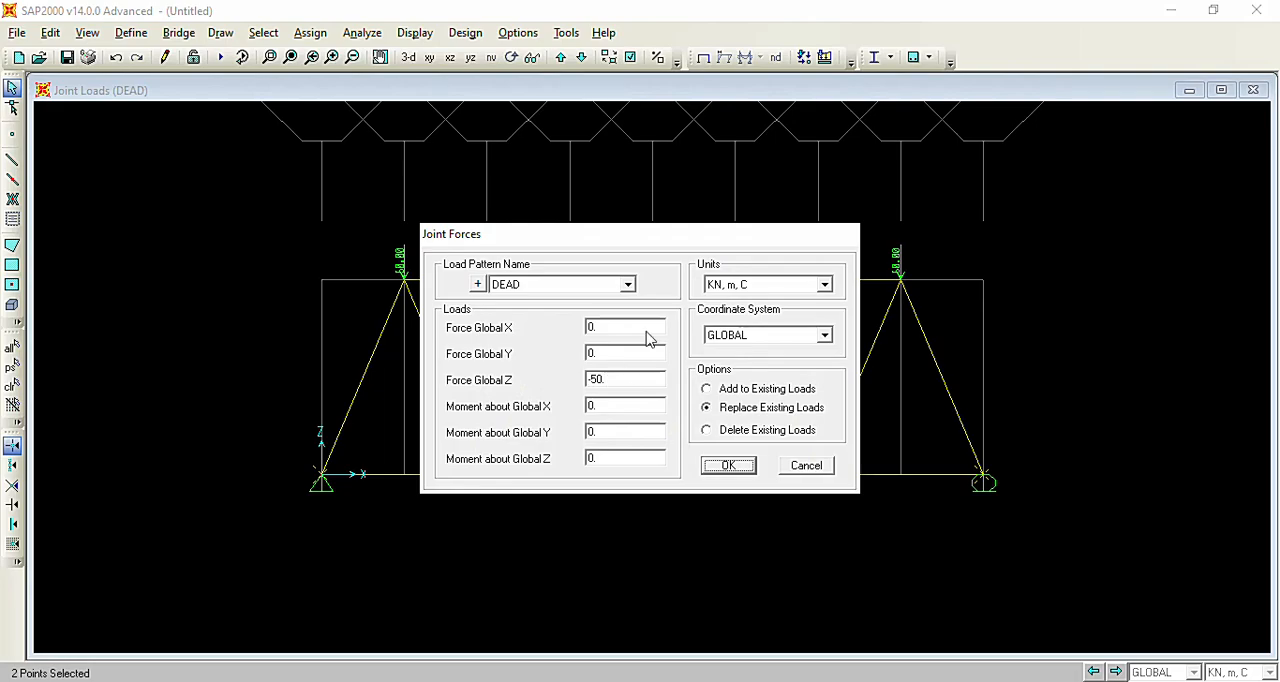
{"action": "double_click", "coordinate": [619, 381]}
{"action": "key", "text": "BackSpace"}
{"action": "left_click", "coordinate": [735, 467]}
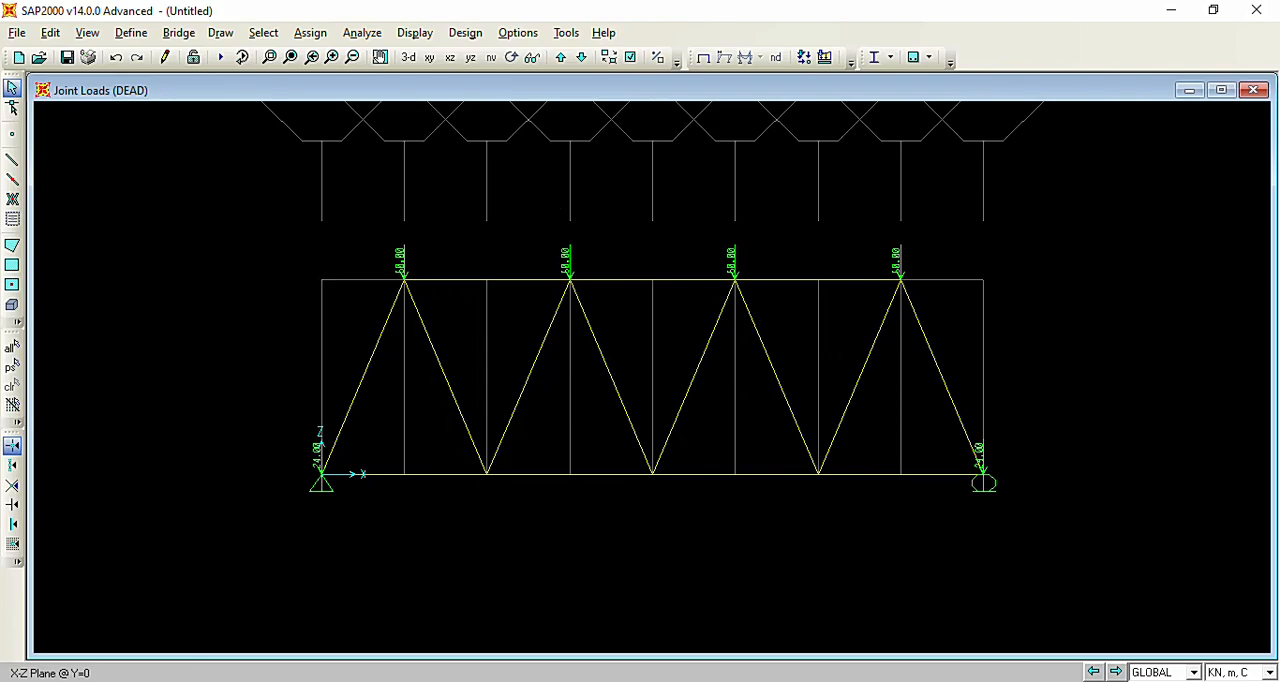
Check the live load in the Word assignment and, back in SAP2000, assign a LIVE joint force of -10 kN in Global Z to the middle bottom chord joint.
{"action": "key", "text": "alt+Tab"}
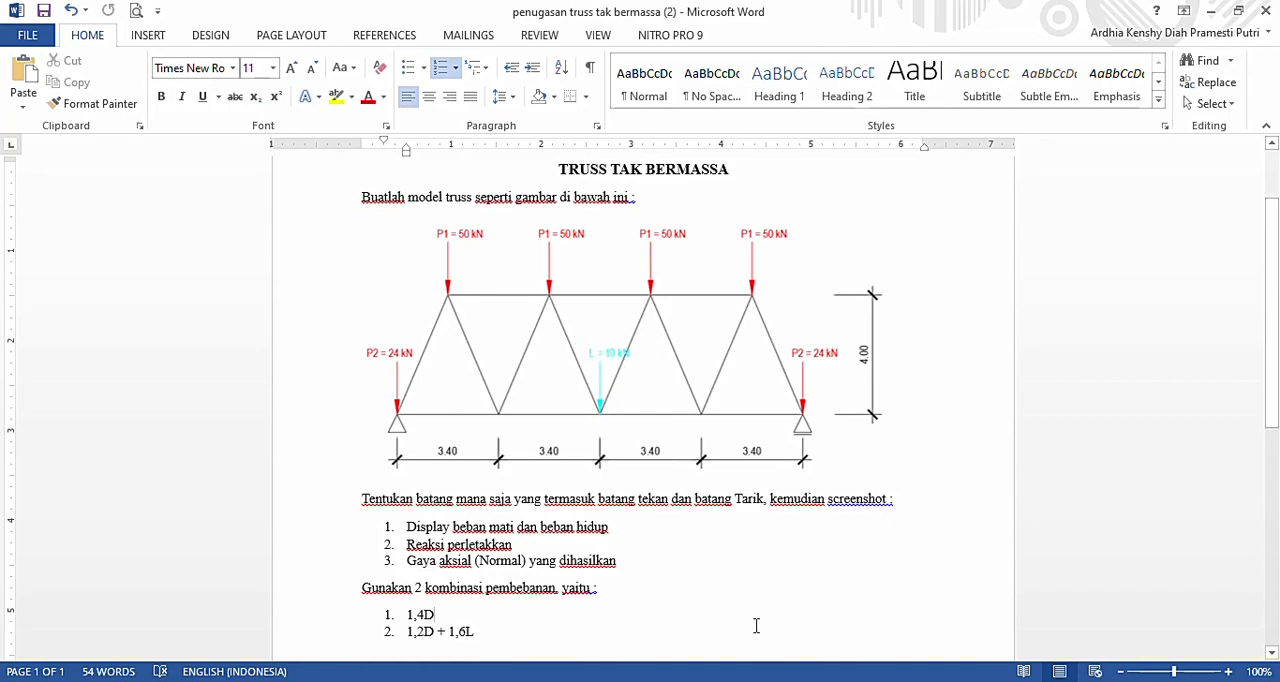
{"action": "key", "text": "alt+Tab"}
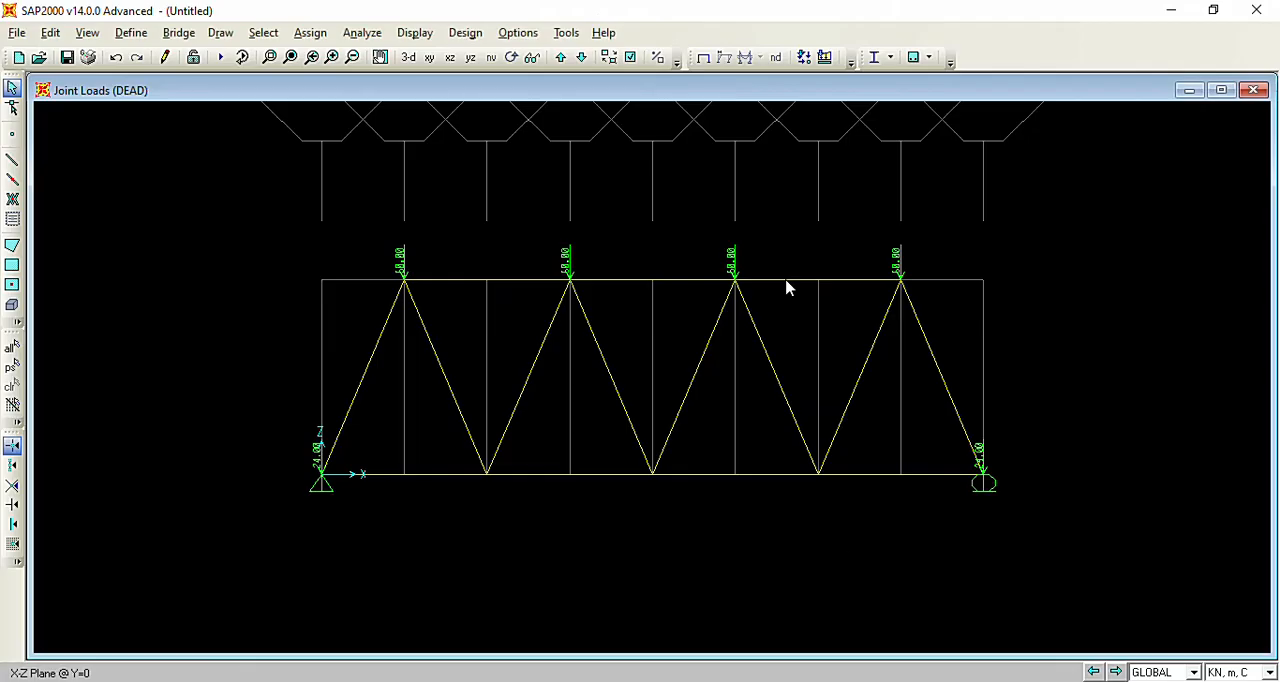
{"action": "left_click", "coordinate": [655, 487]}
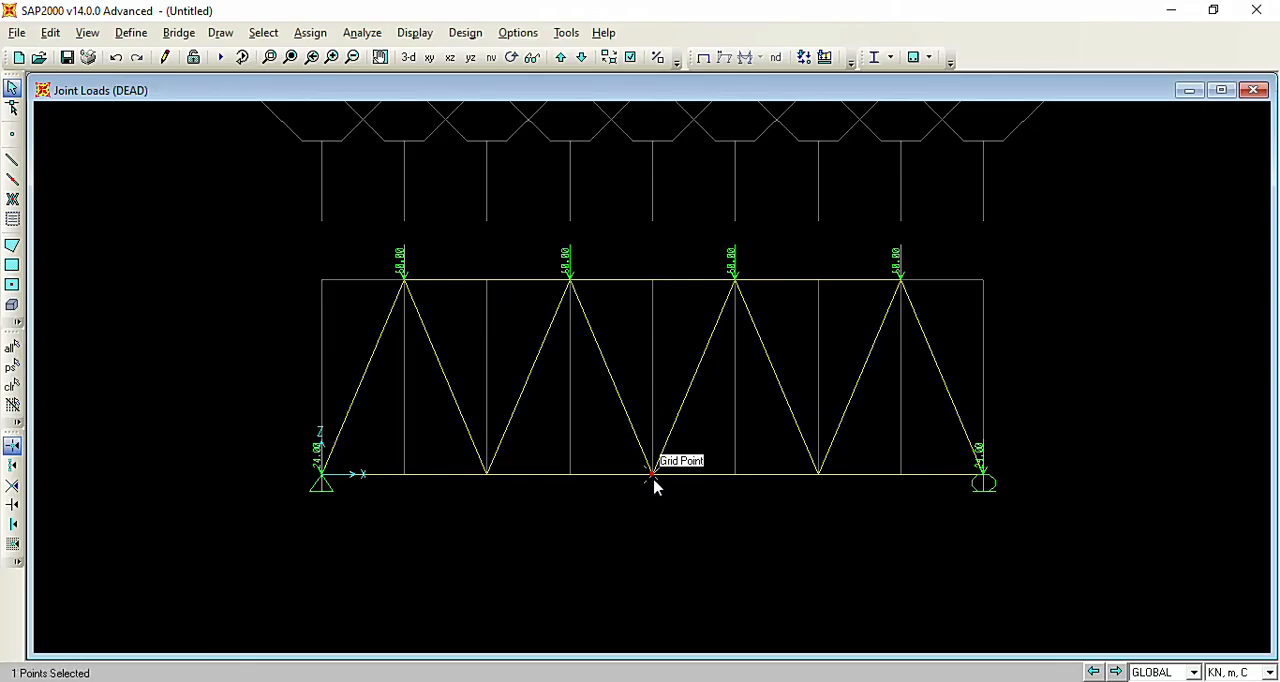
{"action": "left_click", "coordinate": [310, 33]}
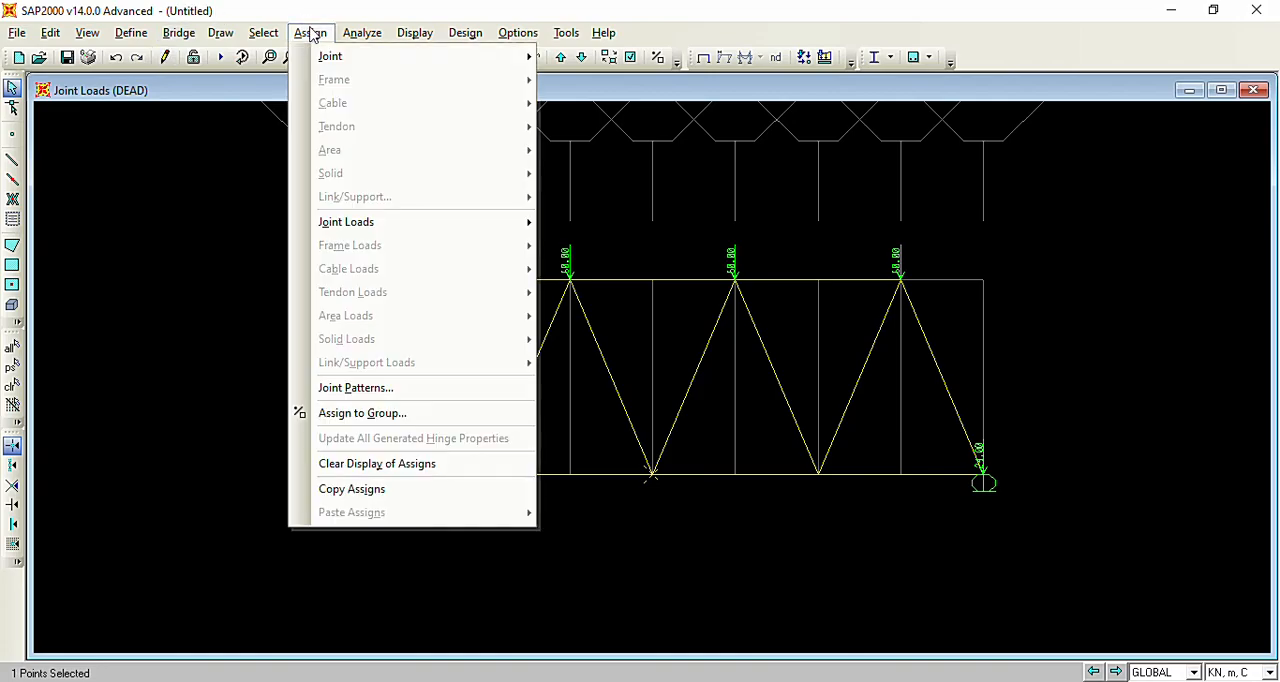
{"action": "mouse_move", "coordinate": [368, 233]}
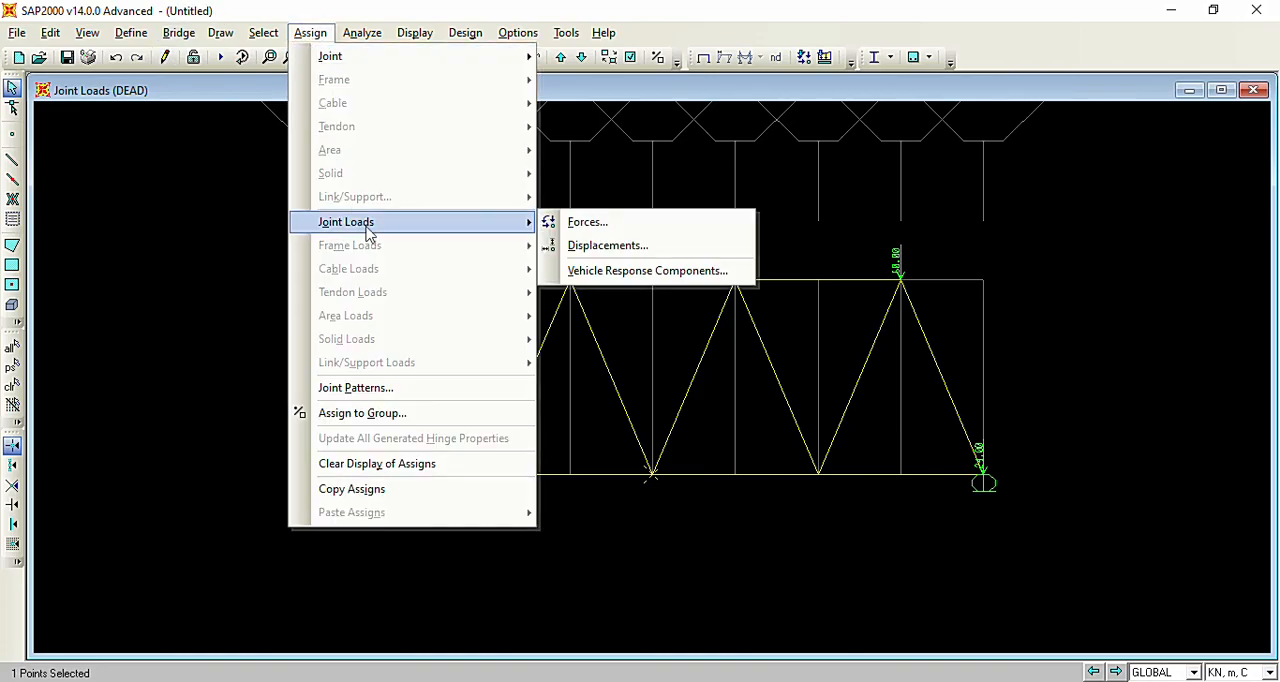
{"action": "left_click", "coordinate": [652, 226]}
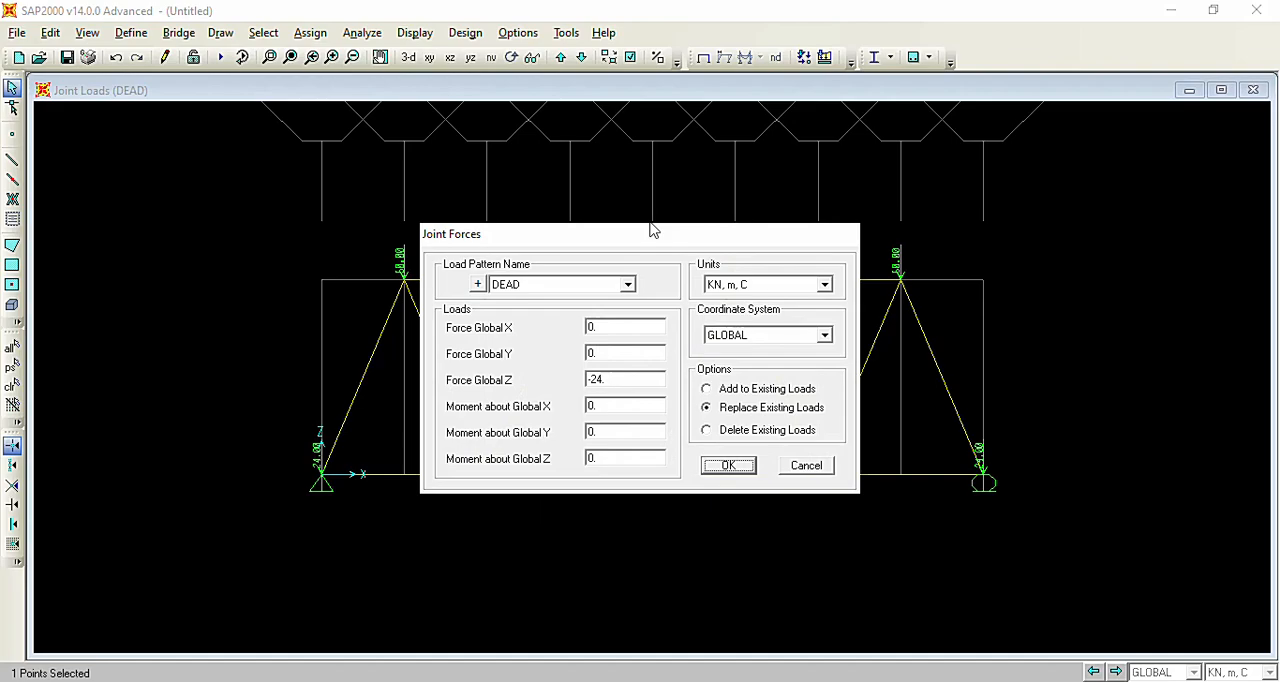
{"action": "double_click", "coordinate": [641, 385]}
{"action": "left_click", "coordinate": [517, 285]}
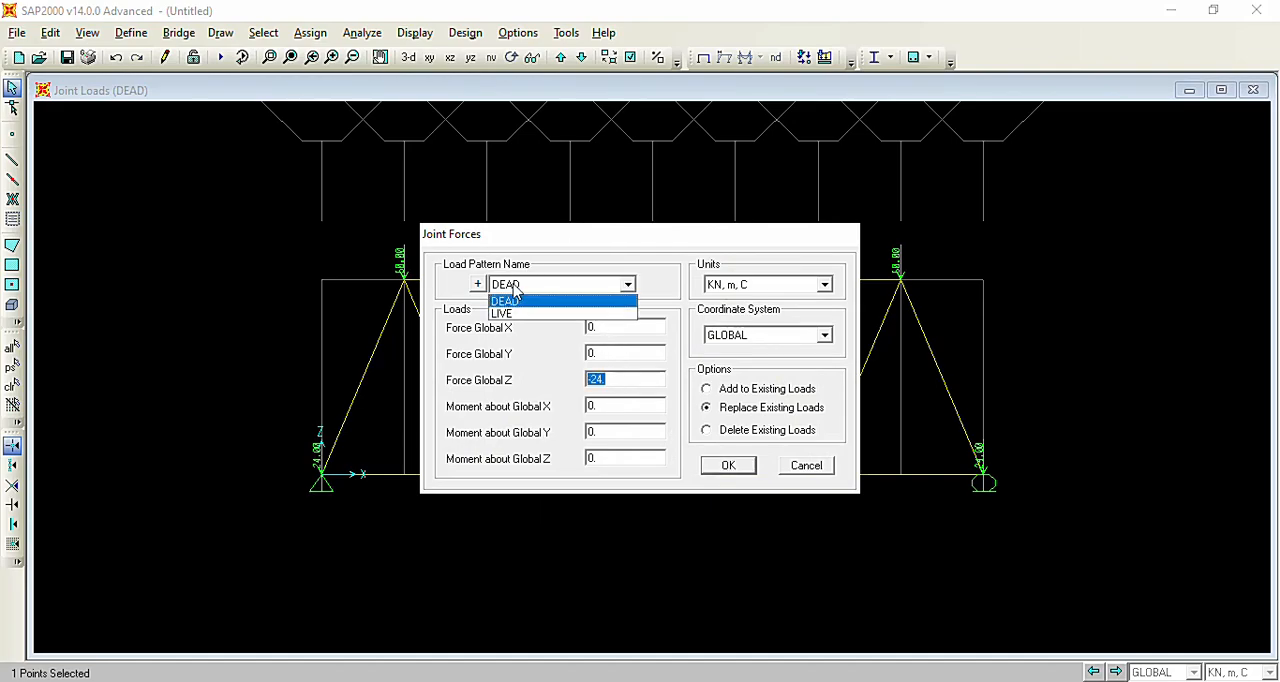
{"action": "left_click", "coordinate": [514, 314]}
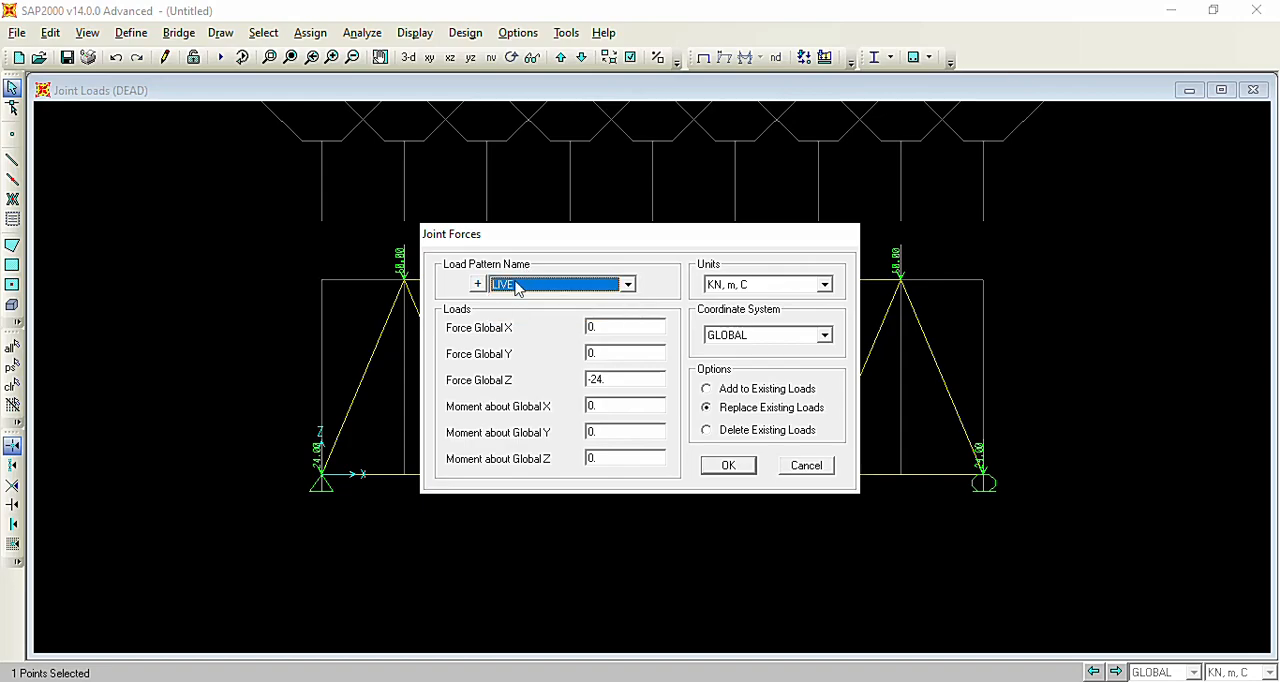
{"action": "double_click", "coordinate": [613, 377]}
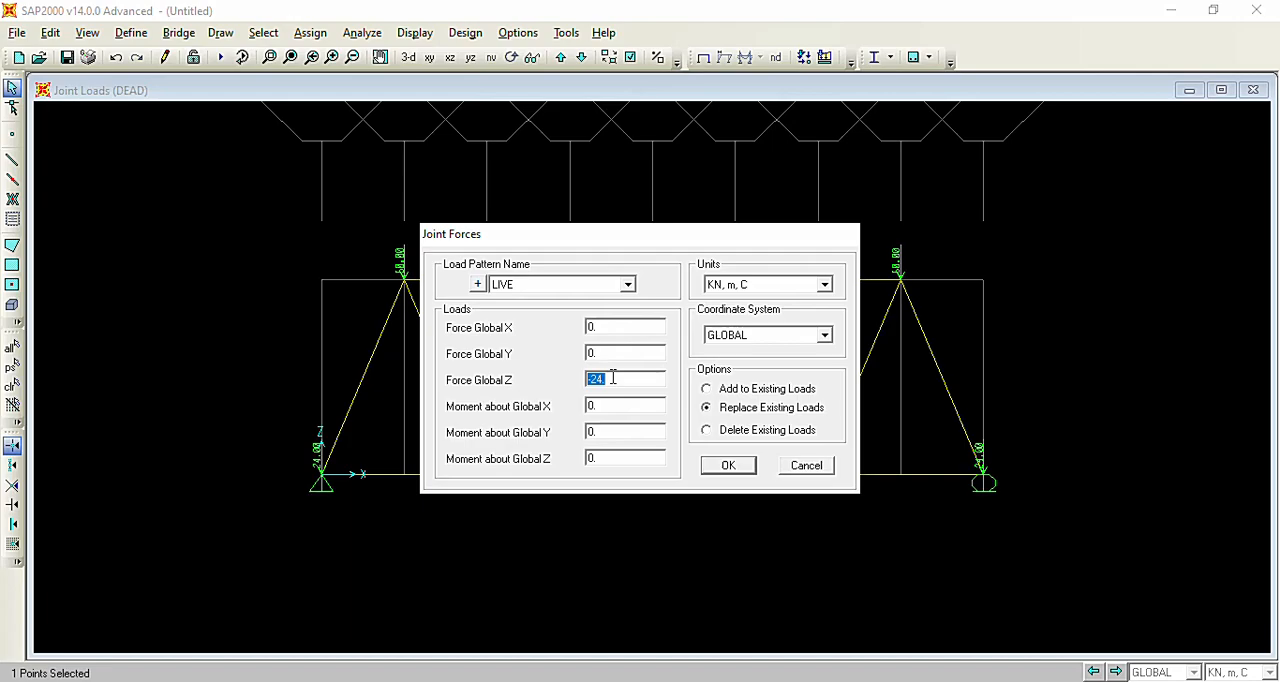
{"action": "key", "text": "BackSpace"}
{"action": "left_click", "coordinate": [733, 467]}
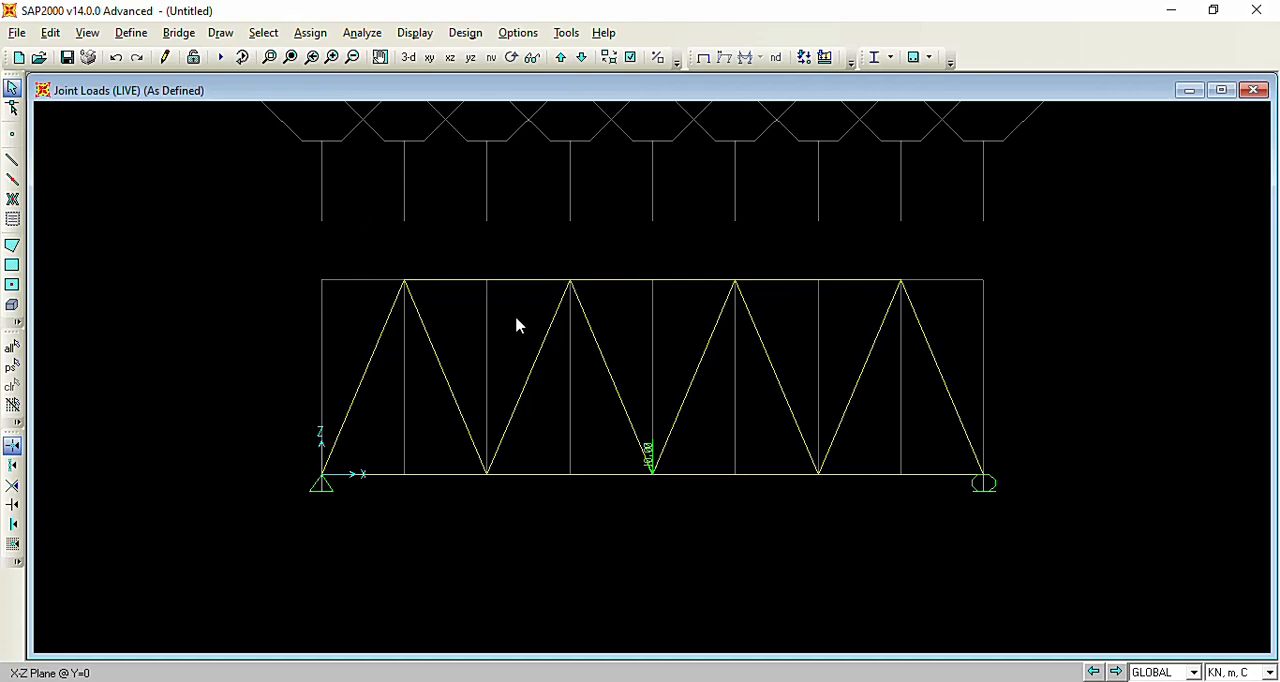
Display the joint loads of the DEAD load pattern as forces with their loading values.
{"action": "left_click", "coordinate": [424, 36]}
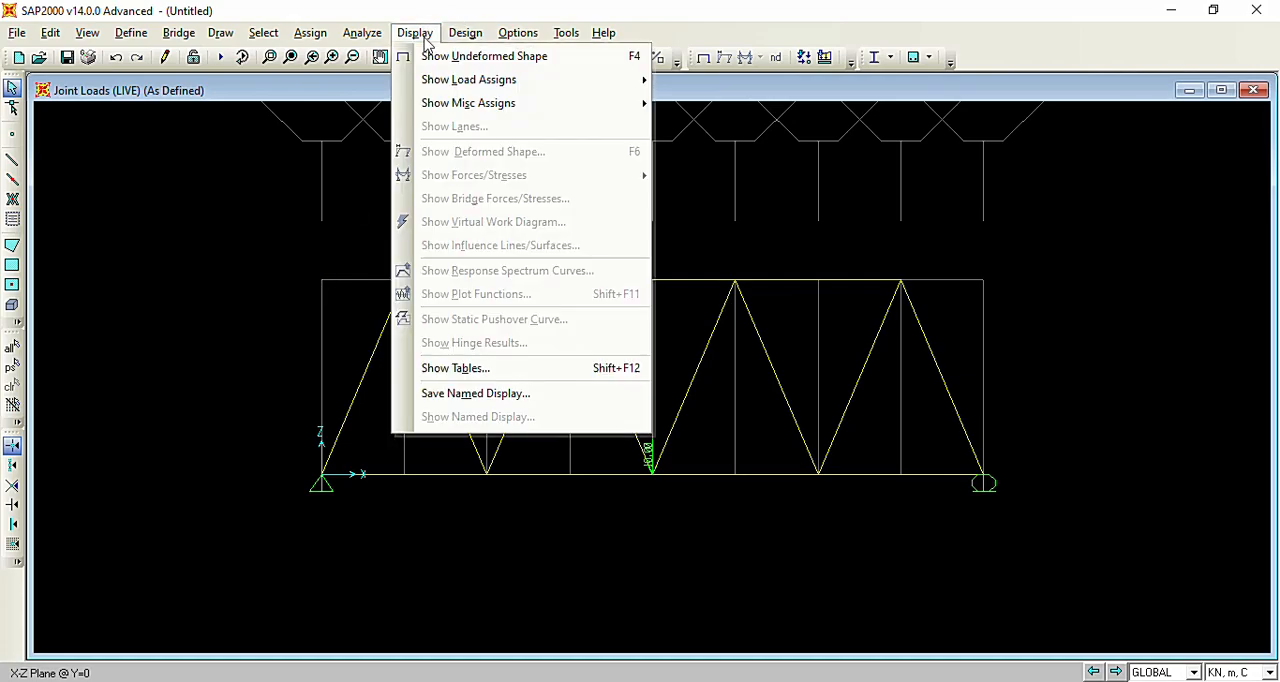
{"action": "mouse_move", "coordinate": [510, 86]}
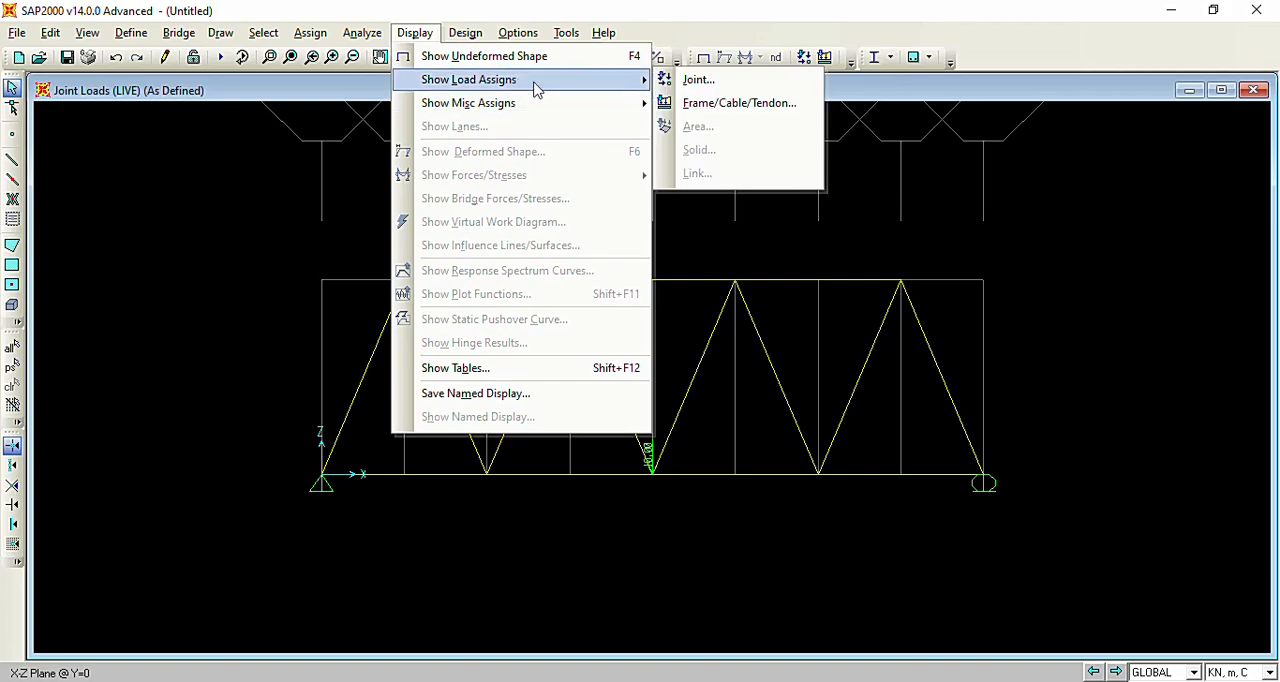
{"action": "left_click", "coordinate": [714, 88]}
{"action": "left_click", "coordinate": [569, 293]}
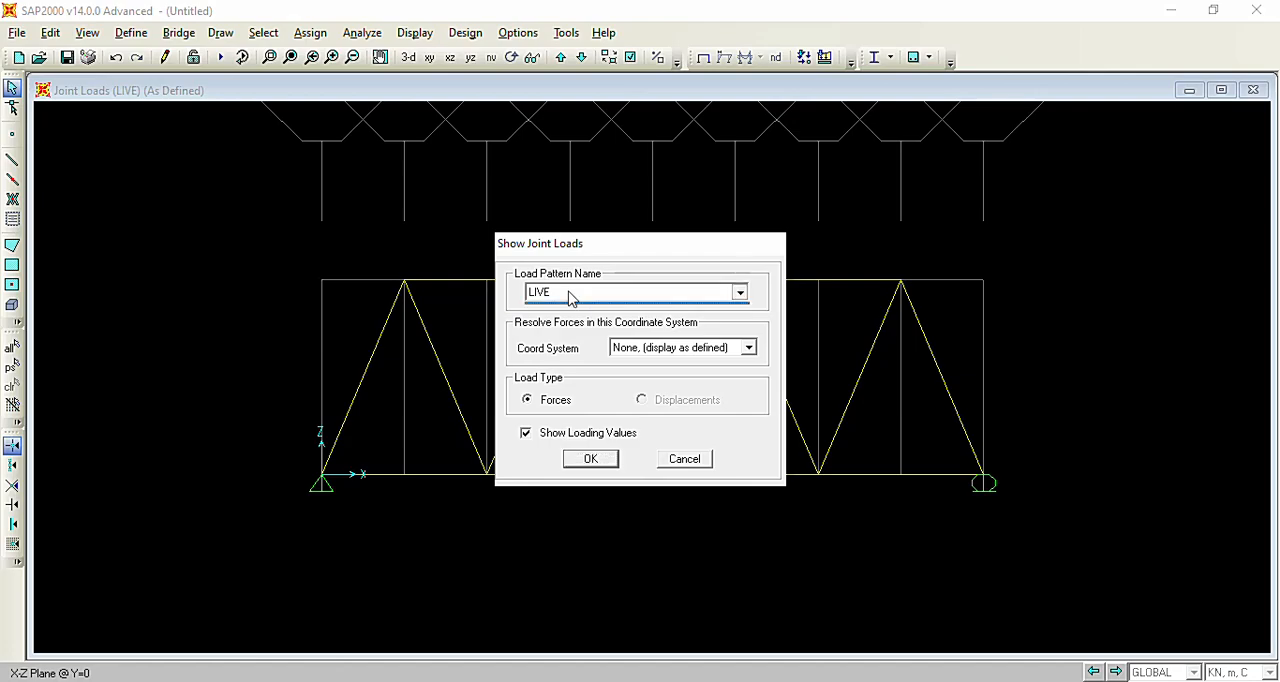
{"action": "left_click", "coordinate": [566, 309]}
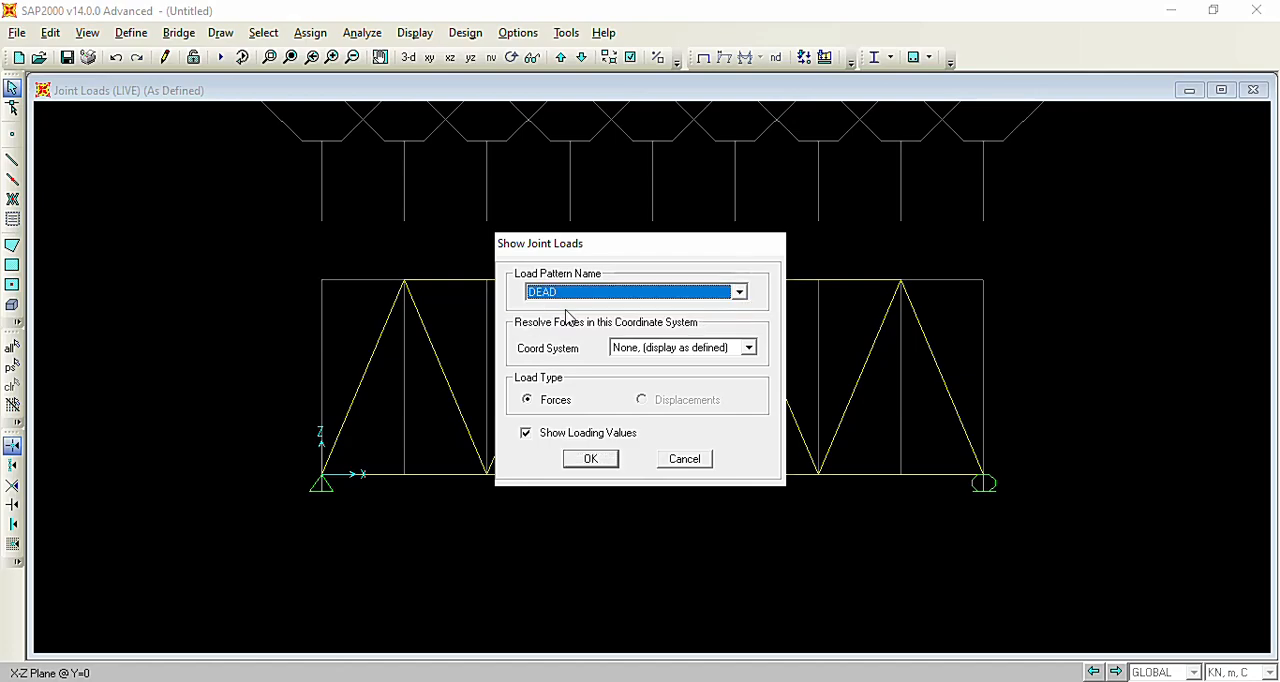
{"action": "left_click", "coordinate": [576, 458]}
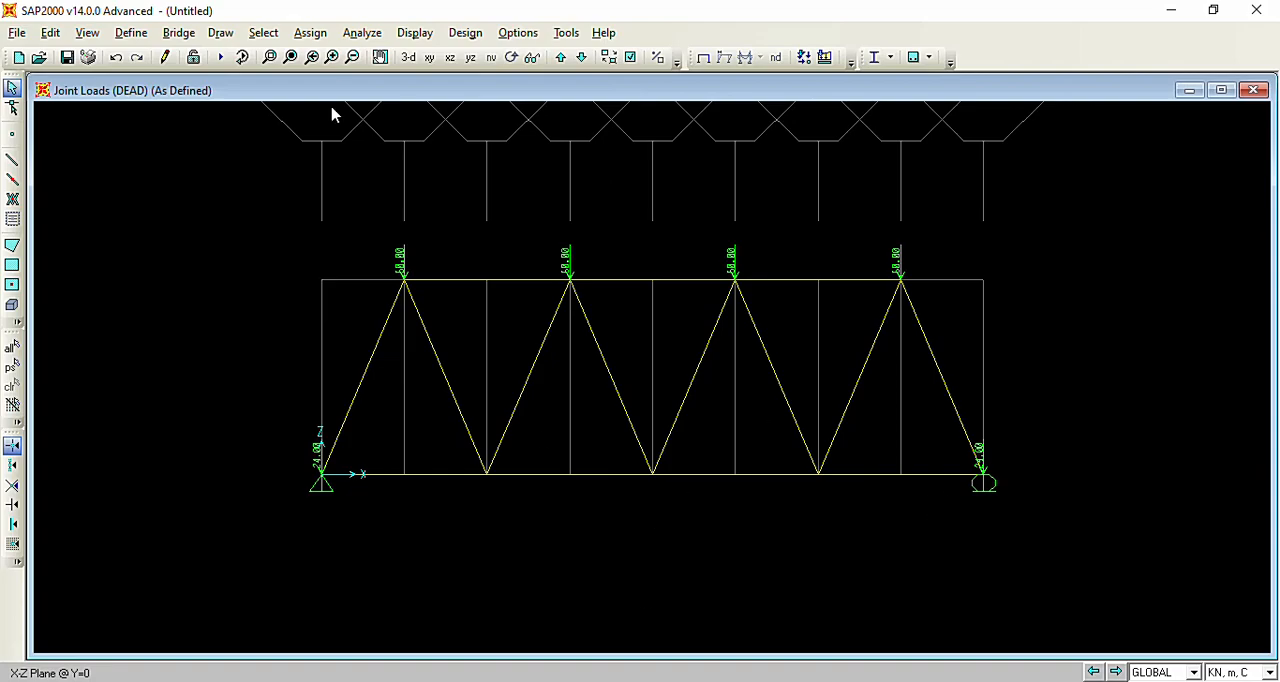
Display the joint loads of the LIVE load pattern as forces with their loading values.
{"action": "left_click", "coordinate": [414, 33]}
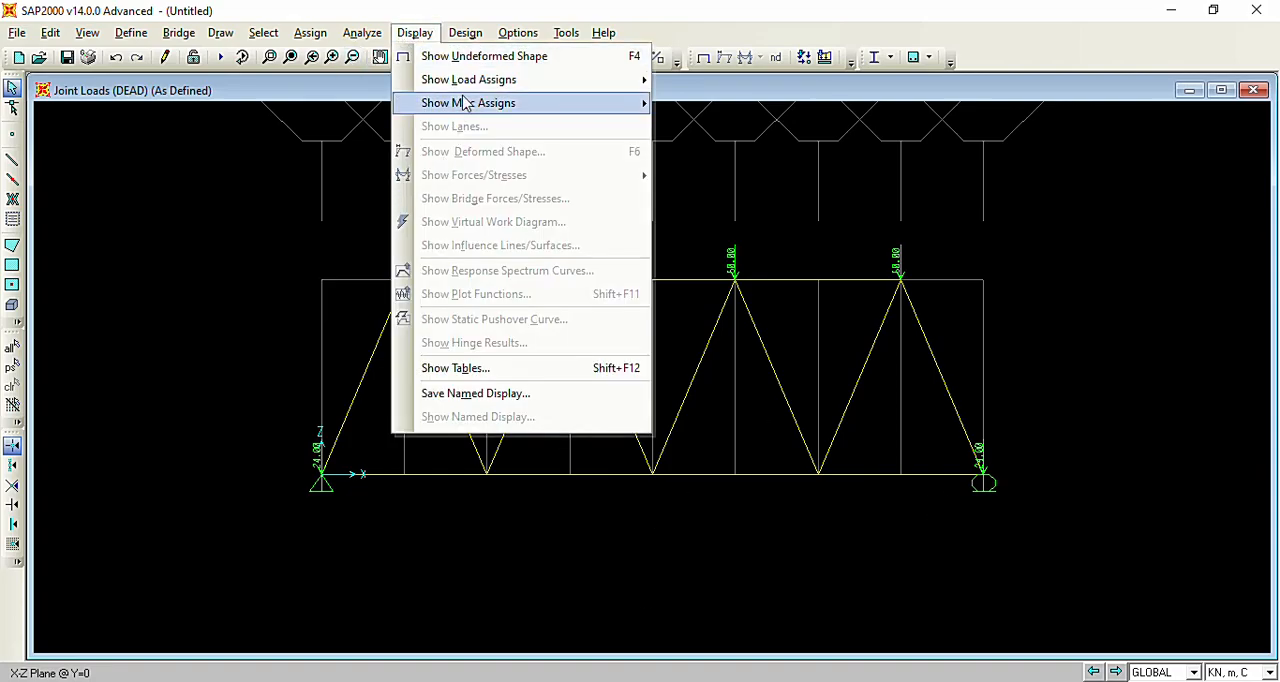
{"action": "mouse_move", "coordinate": [470, 88]}
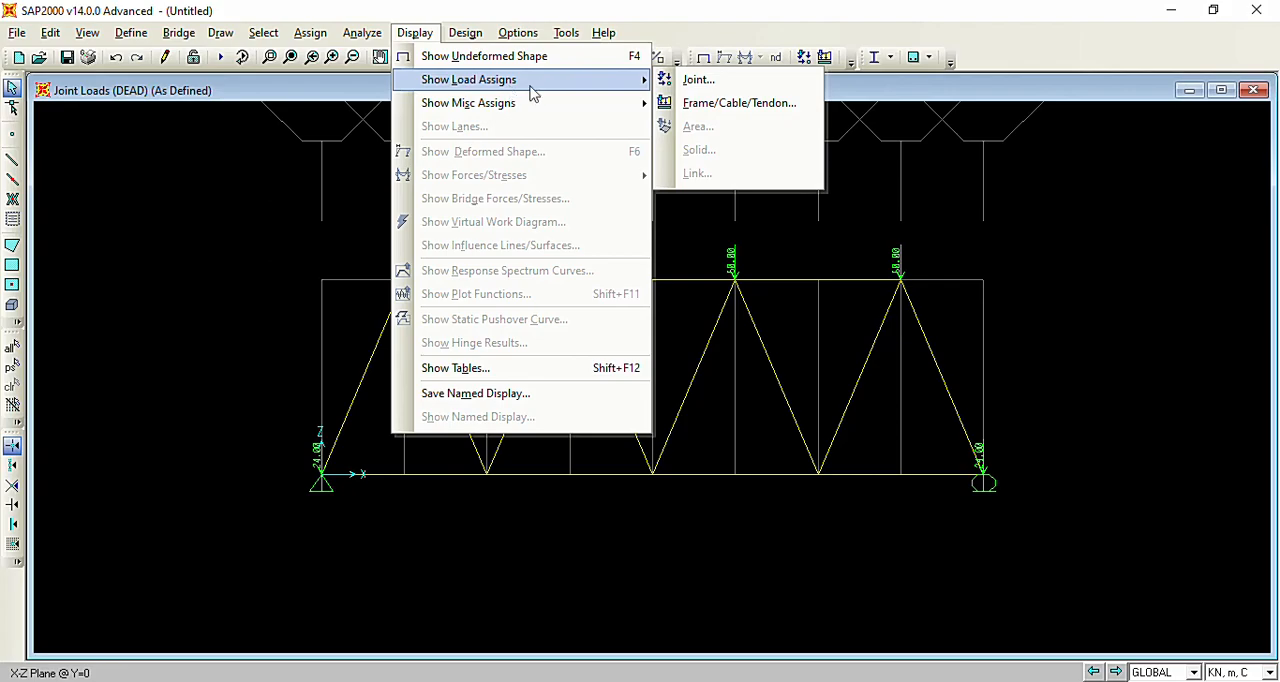
{"action": "left_click", "coordinate": [735, 82]}
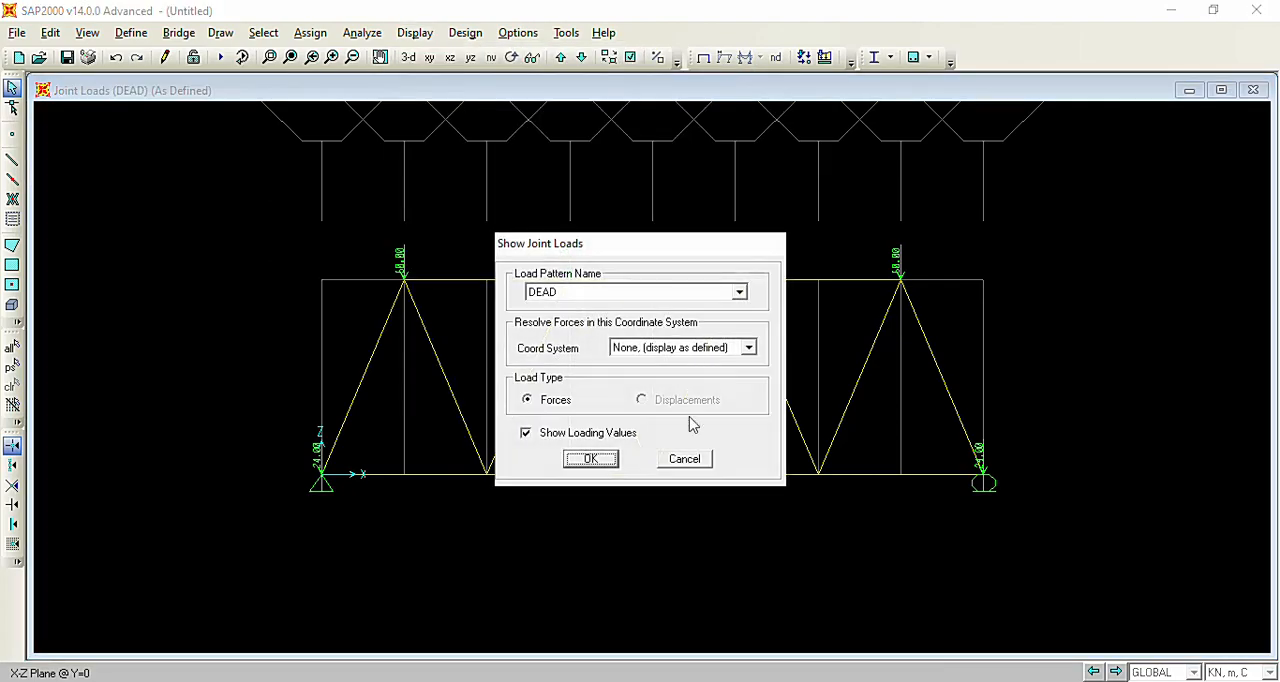
{"action": "left_click", "coordinate": [631, 297]}
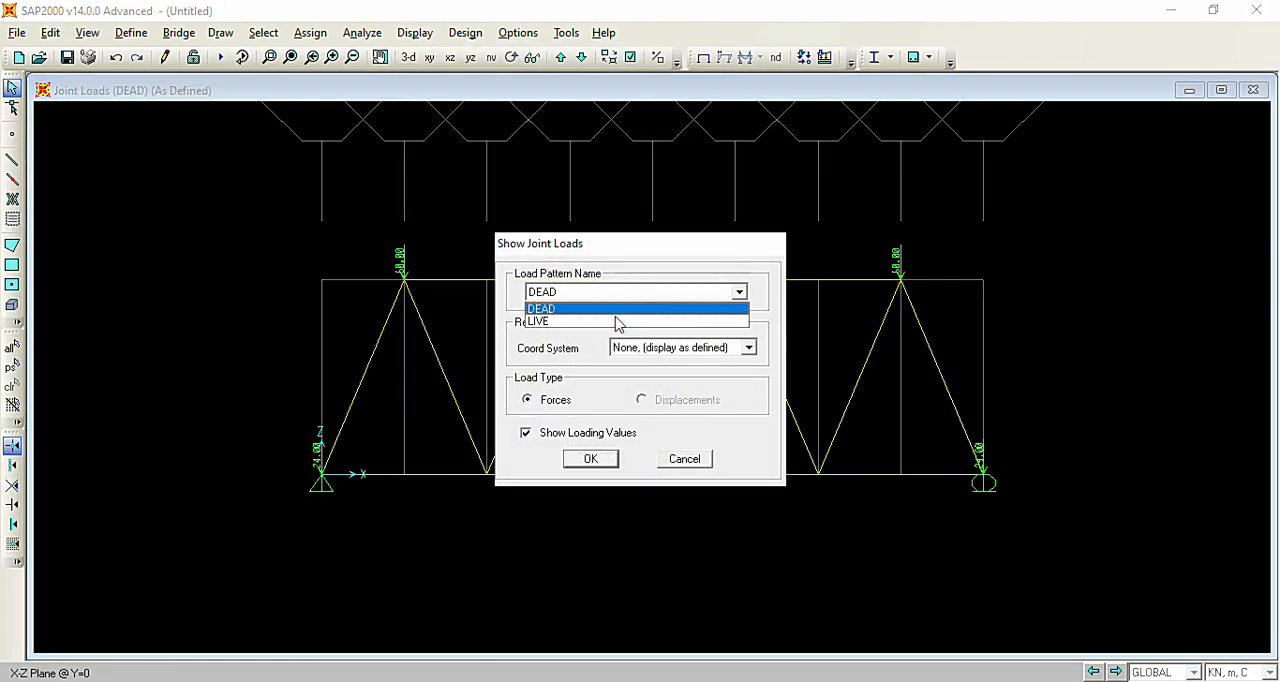
{"action": "left_click", "coordinate": [542, 321]}
{"action": "left_click", "coordinate": [590, 459]}
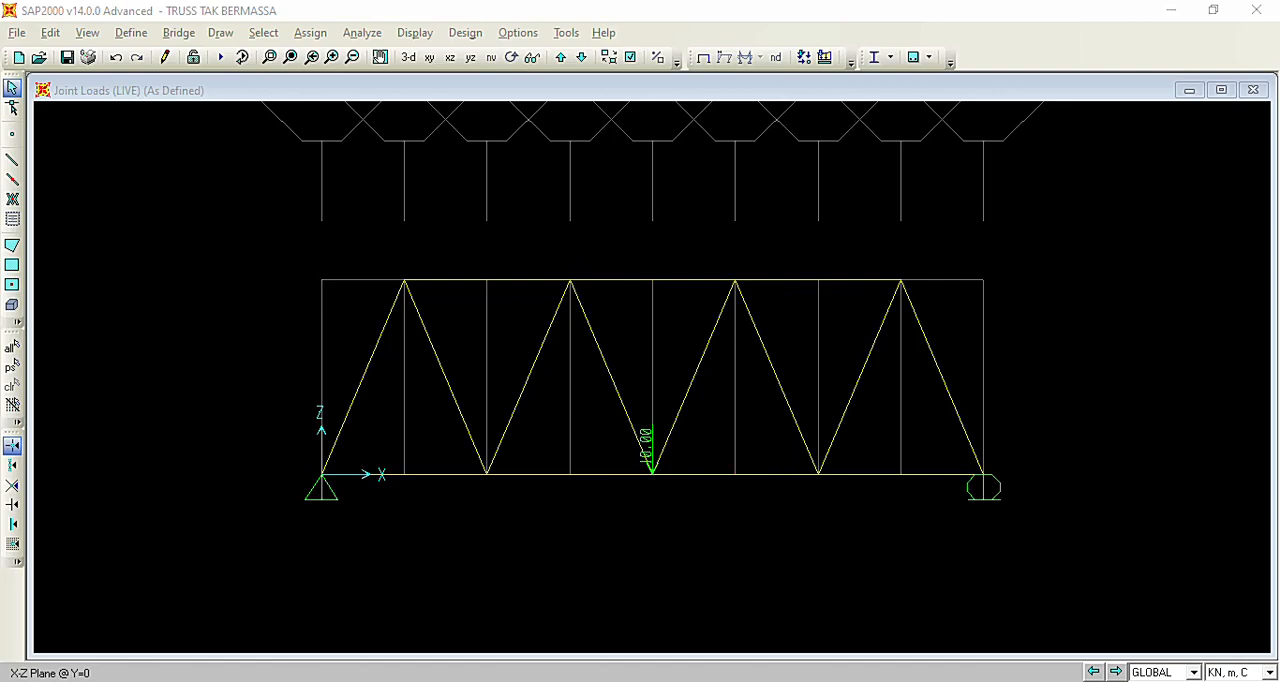
Consult the Word assignment and, back in SAP2000, release Moment 22 and Moment 33 at the start and end of all truss members.
{"action": "left_click", "coordinate": [708, 680]}
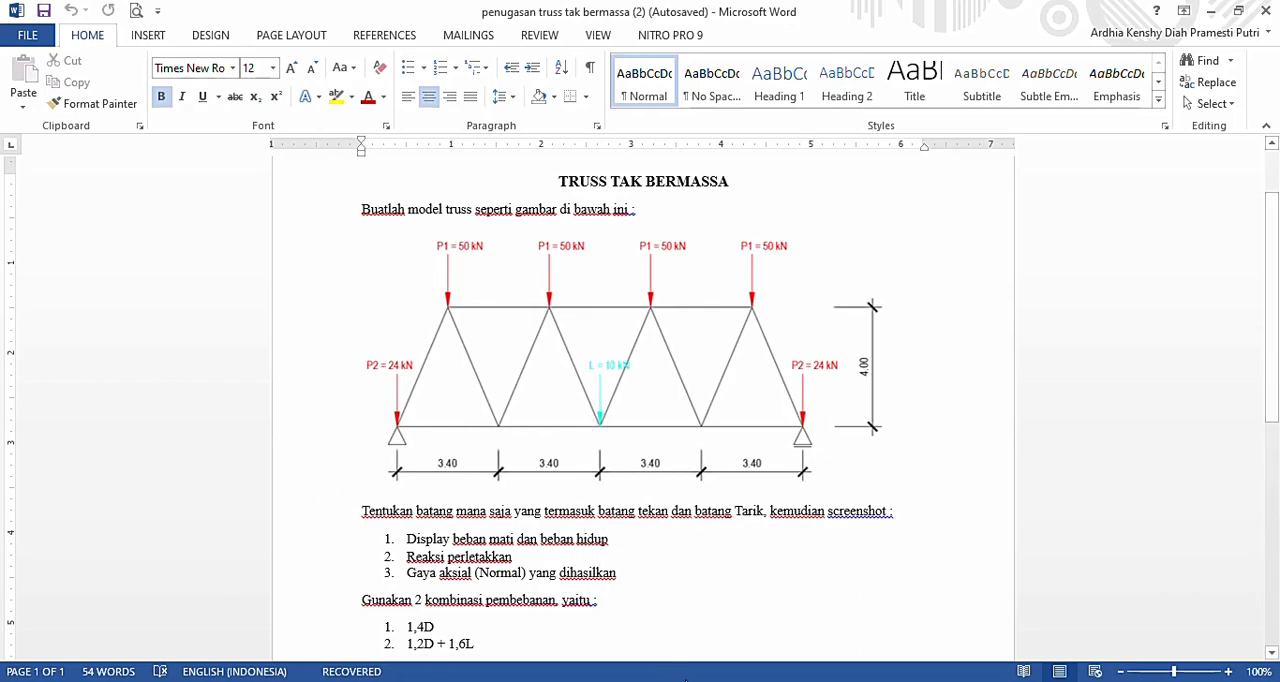
{"action": "key", "text": "alt+Tab"}
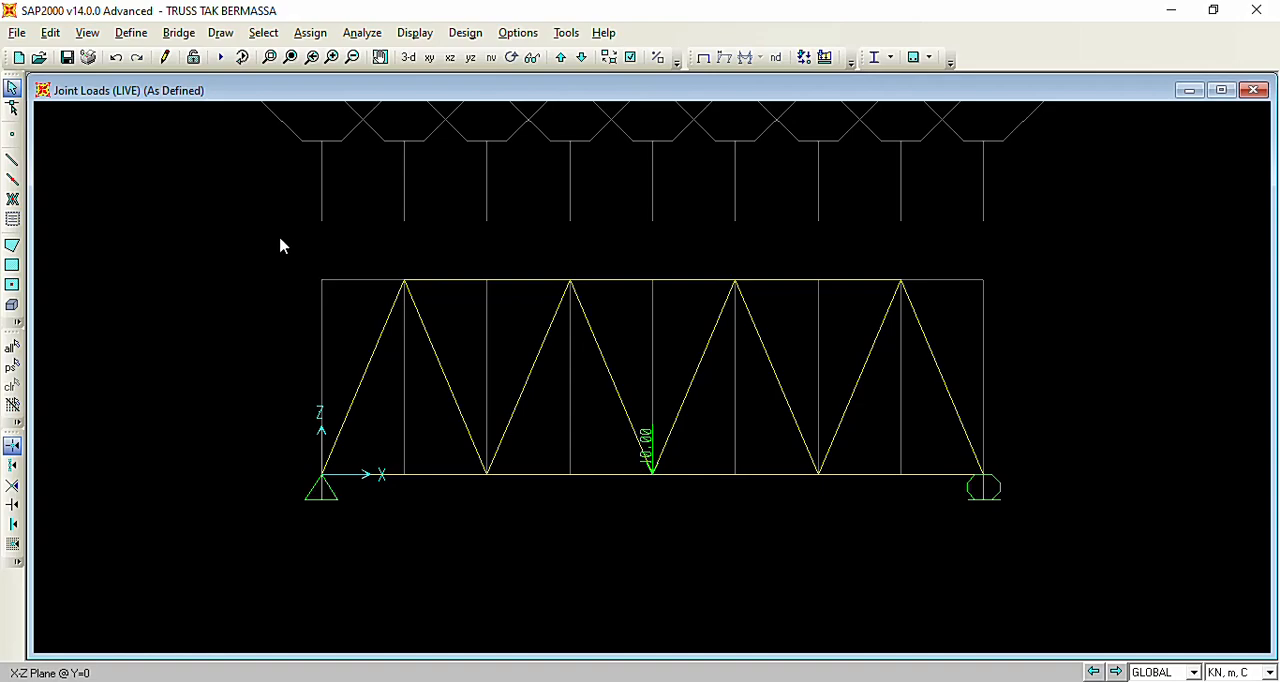
{"action": "left_click_drag", "start_coordinate": [281, 239], "coordinate": [1063, 562]}
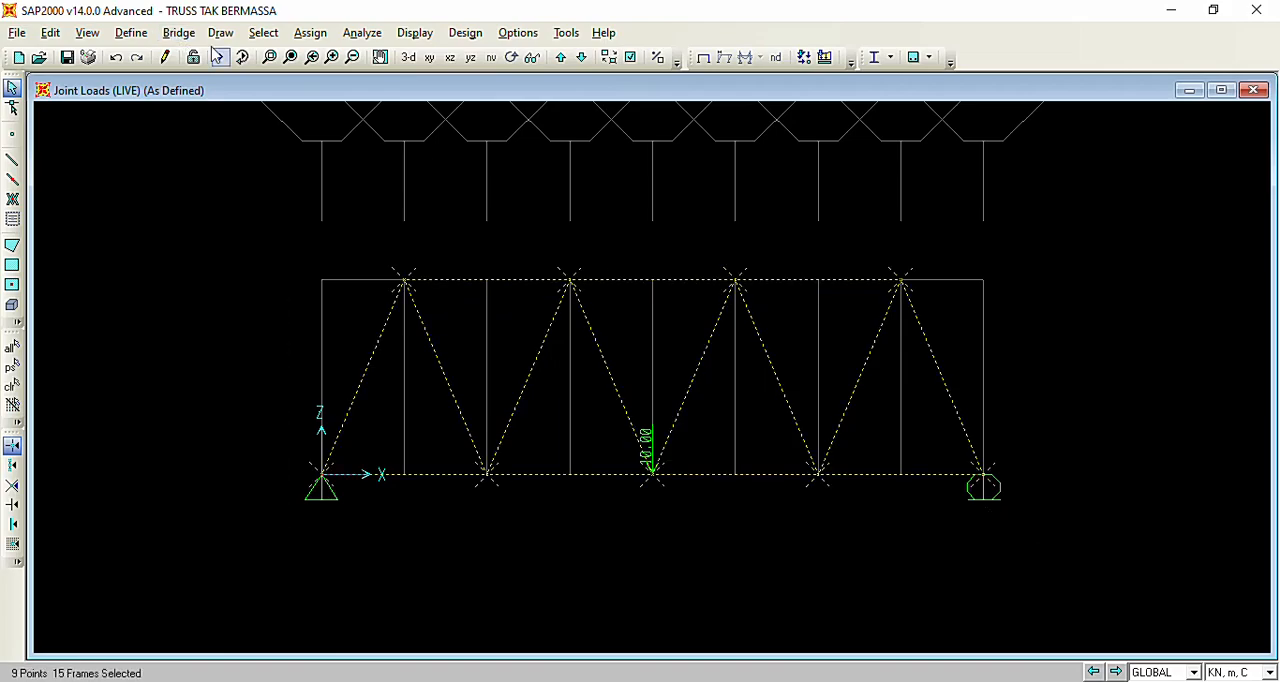
{"action": "left_click", "coordinate": [311, 33]}
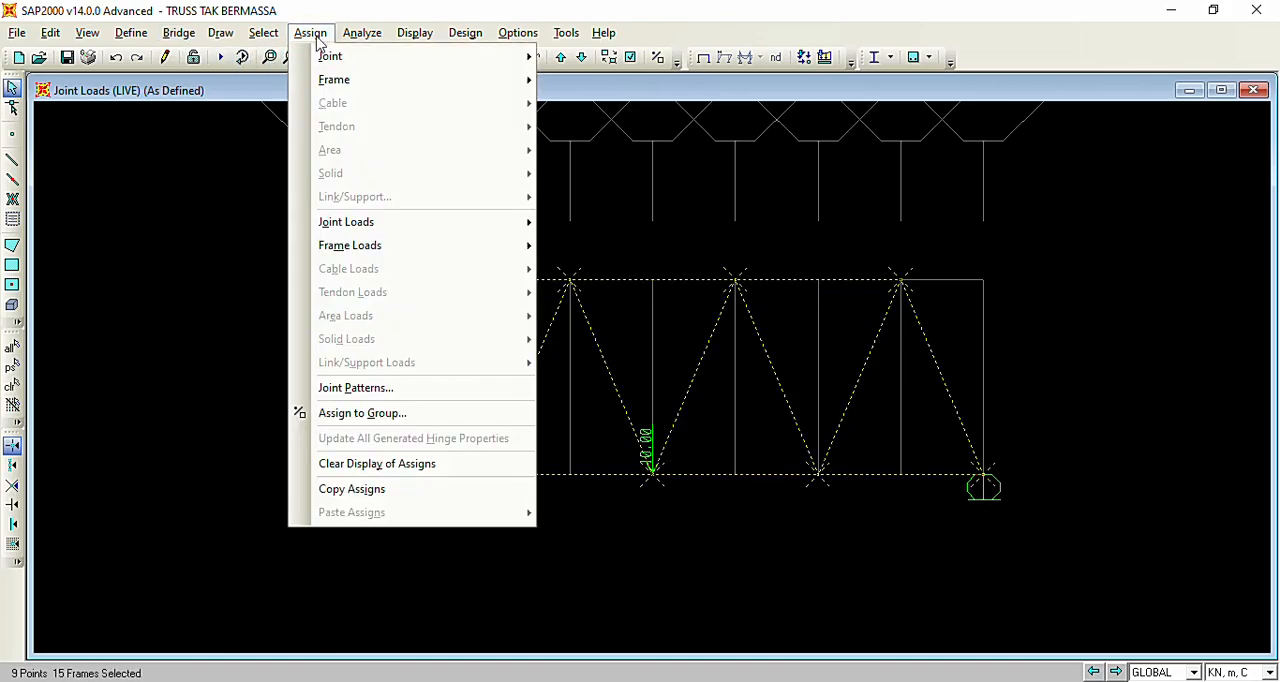
{"action": "mouse_move", "coordinate": [336, 88]}
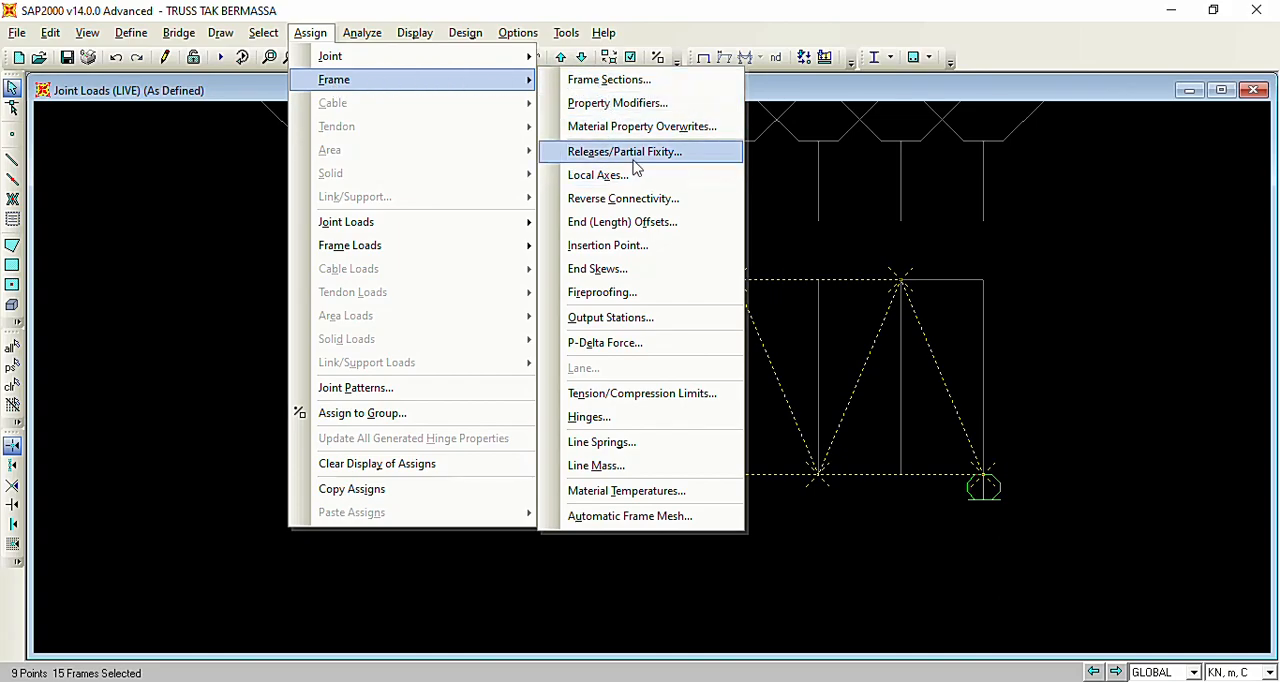
{"action": "left_click", "coordinate": [634, 156]}
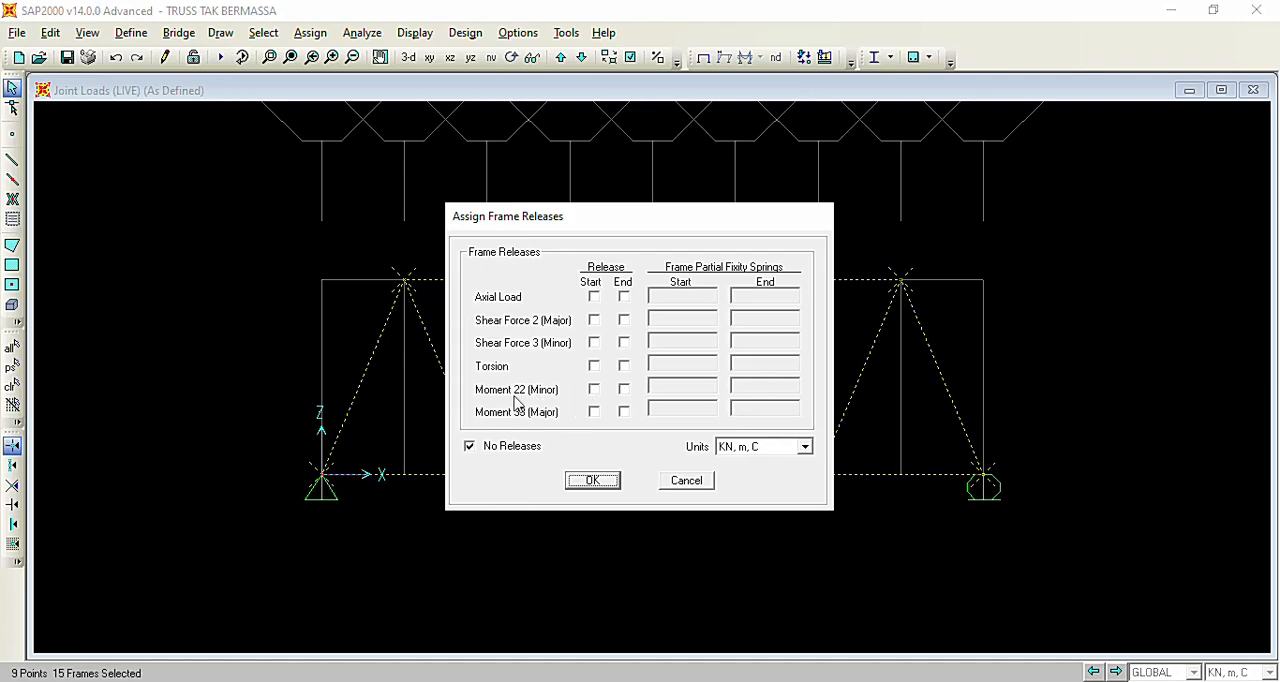
{"action": "left_click", "coordinate": [593, 390]}
{"action": "left_click", "coordinate": [624, 390]}
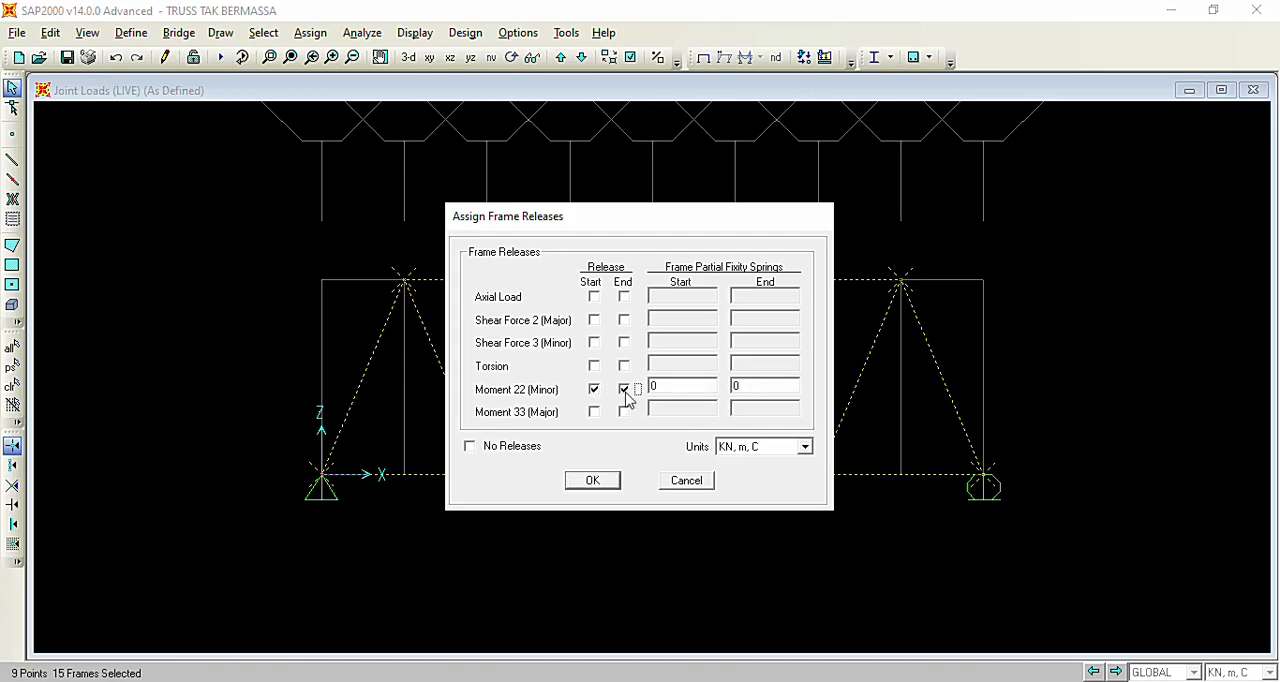
{"action": "left_click", "coordinate": [594, 412]}
{"action": "left_click", "coordinate": [624, 412]}
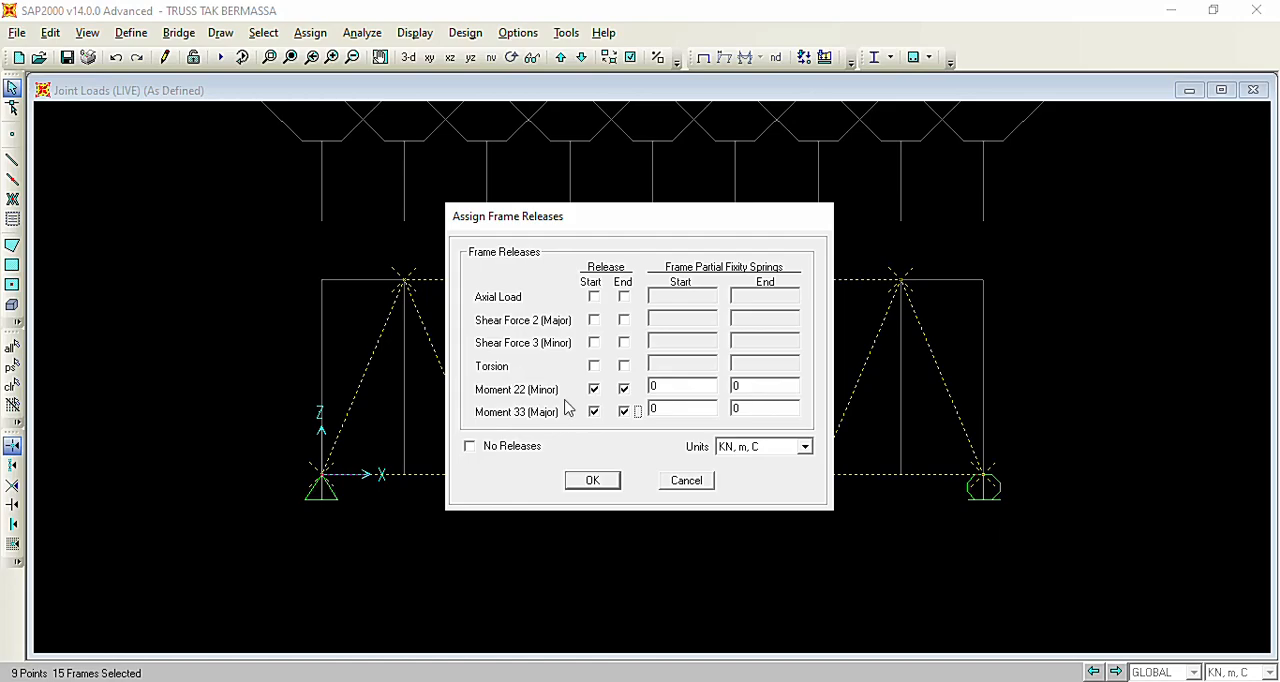
{"action": "left_click", "coordinate": [593, 484]}
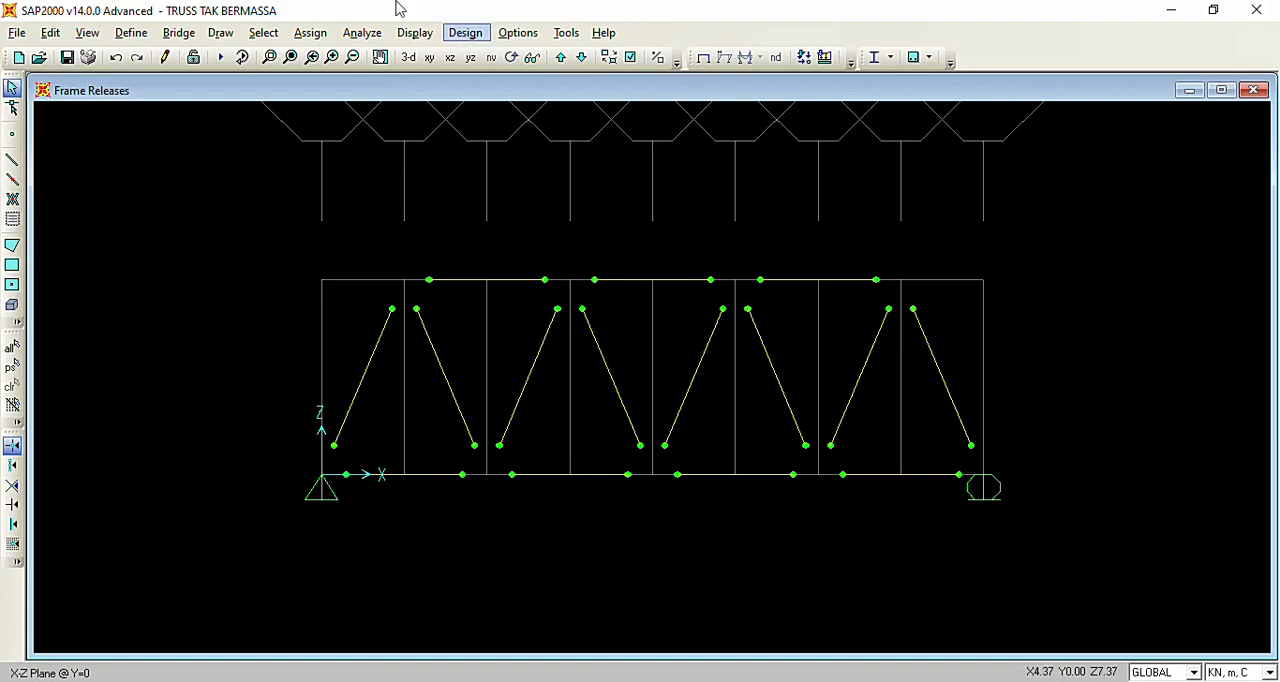
Run the analysis of the DEAD, LIVE and LIVE1 load cases, close its report, and switch to the Word assignment.
{"action": "left_click", "coordinate": [357, 37]}
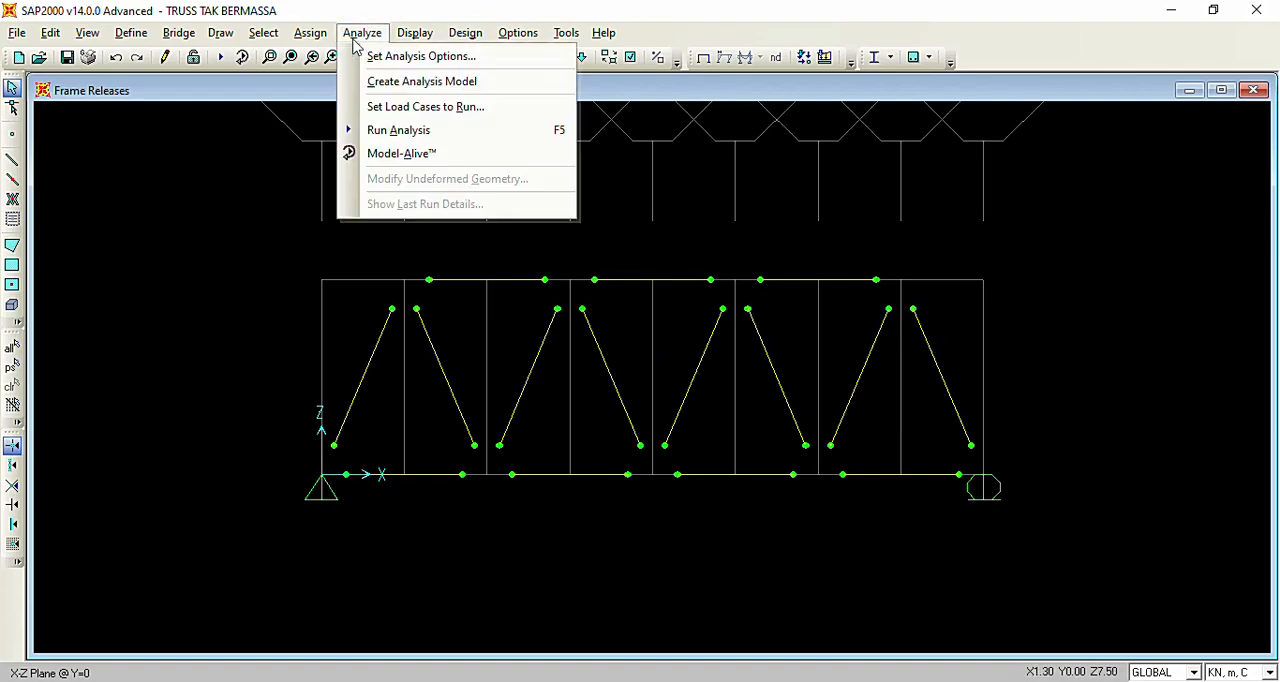
{"action": "left_click", "coordinate": [379, 138]}
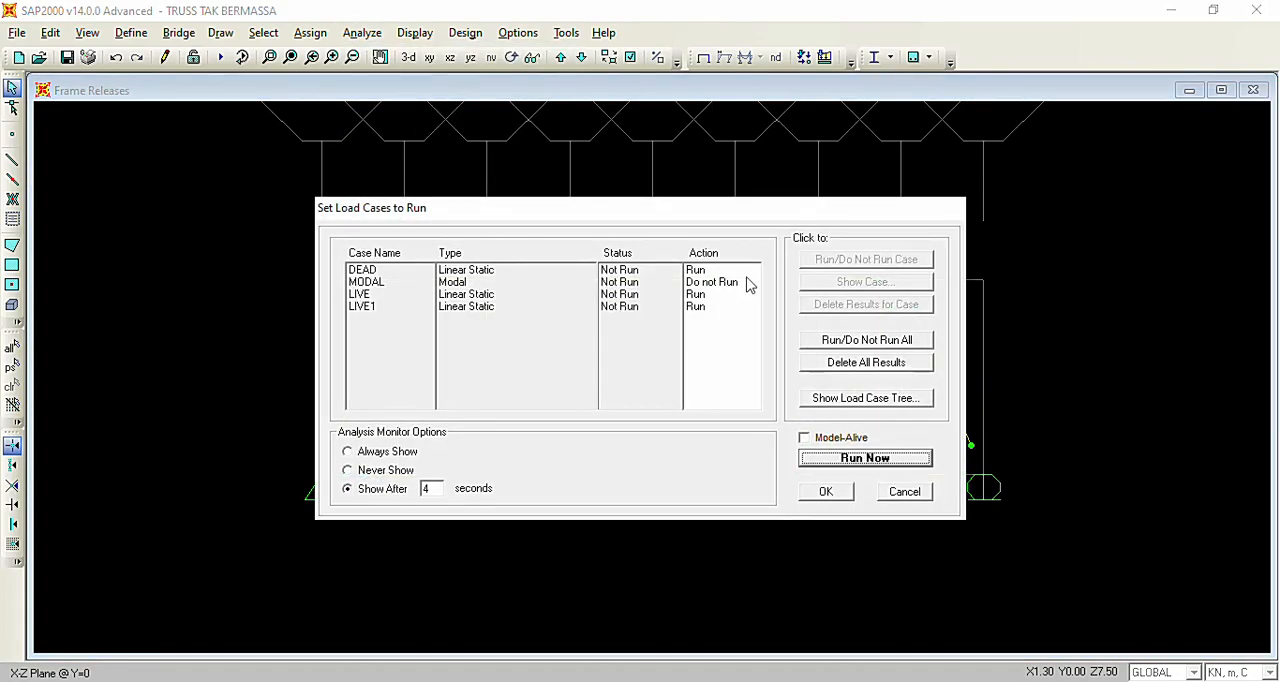
{"action": "left_click", "coordinate": [382, 287]}
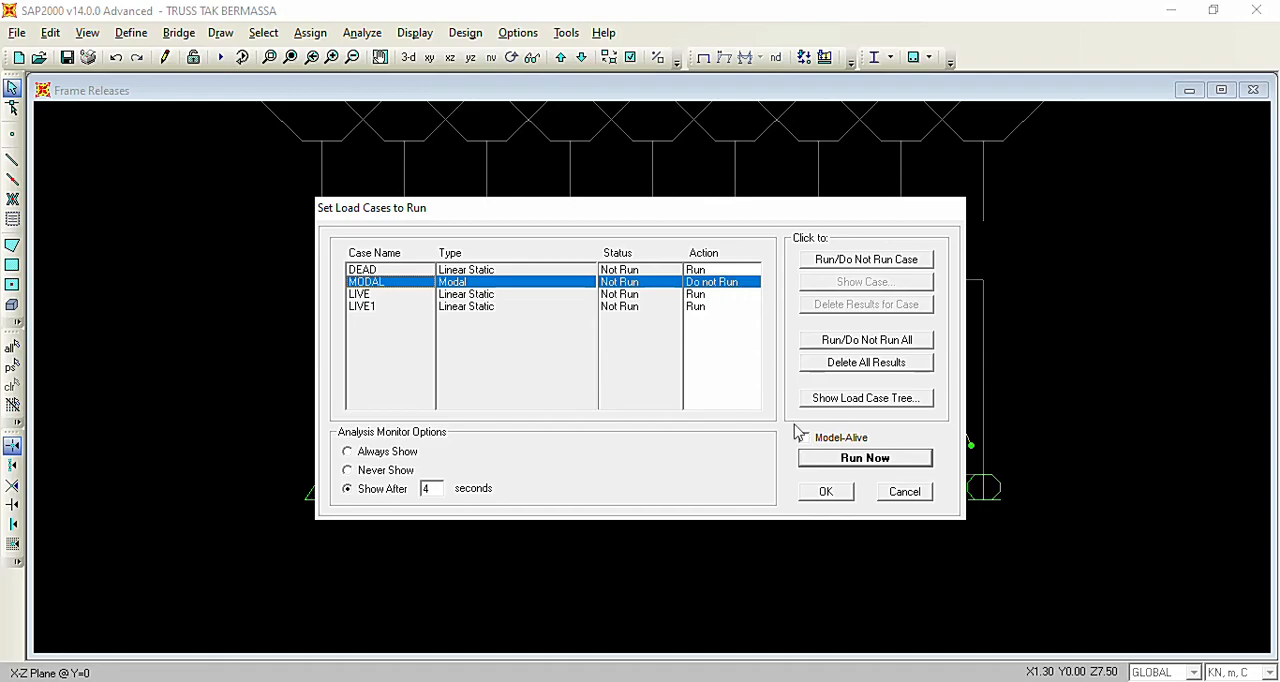
{"action": "left_click", "coordinate": [860, 462]}
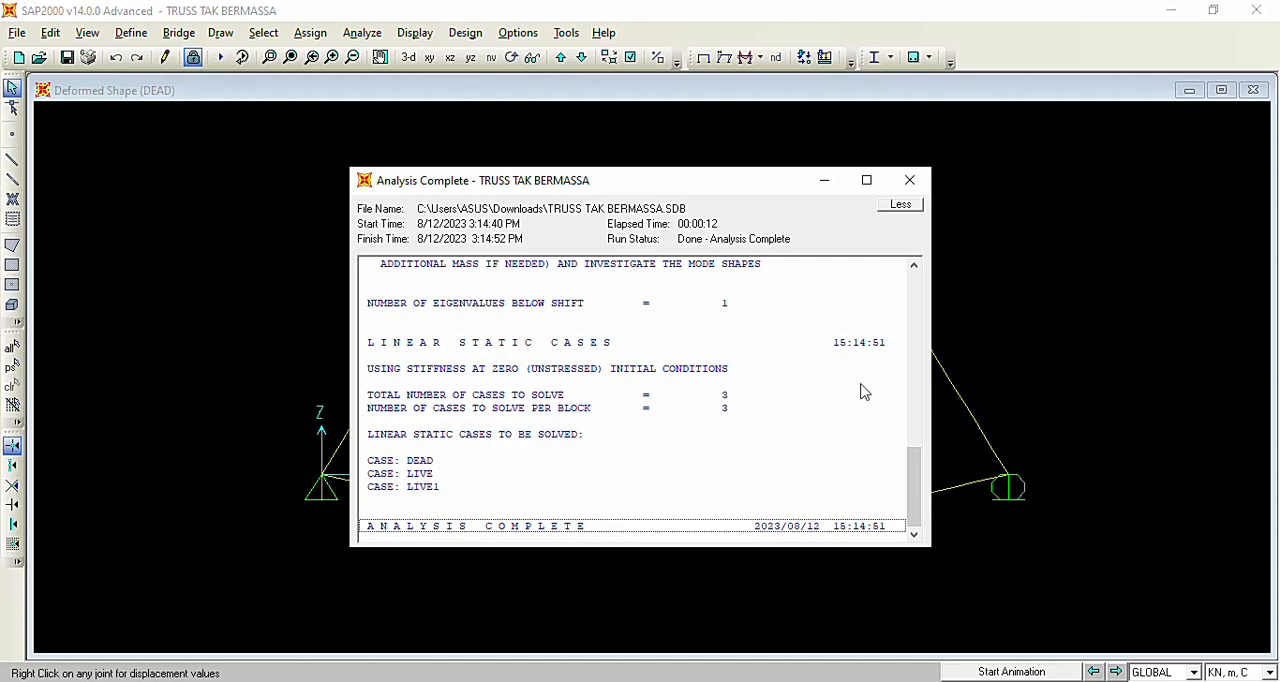
{"action": "left_click", "coordinate": [914, 186]}
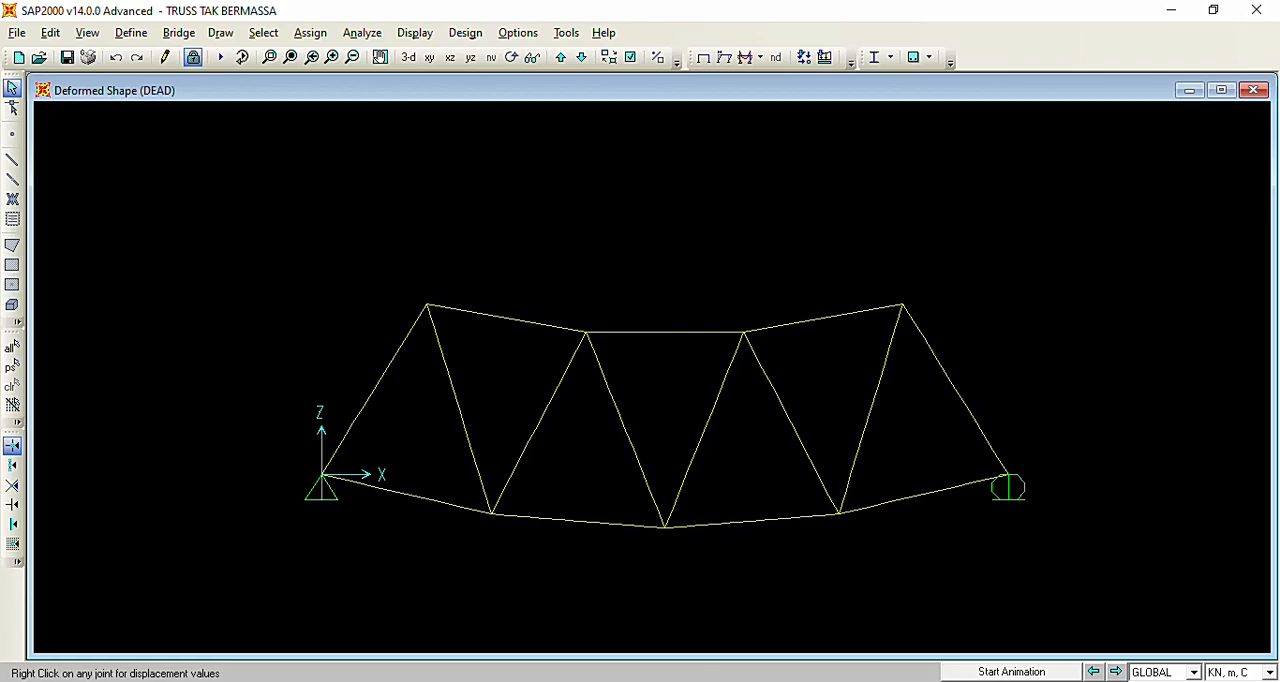
{"action": "key", "text": "alt+Tab"}
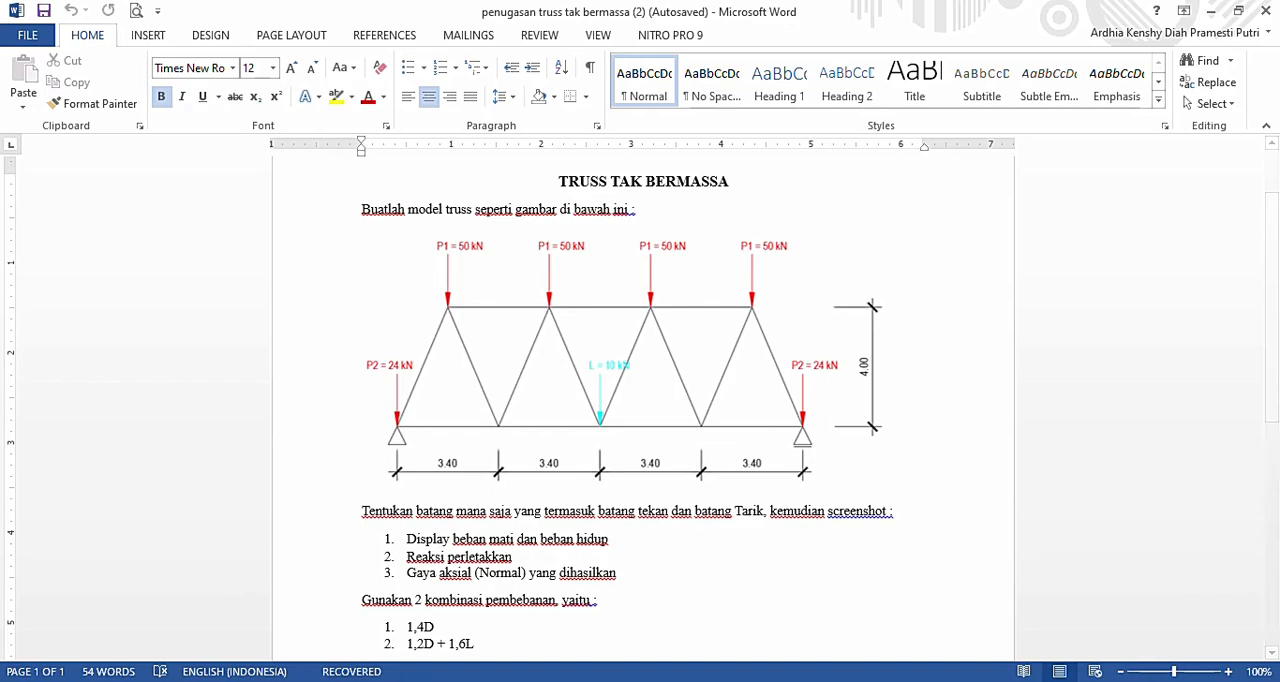
Switch back to SAP2000 and display the joint reaction forces of the 1,4 D combination as arrows.
{"action": "left_click", "coordinate": [649, 680]}
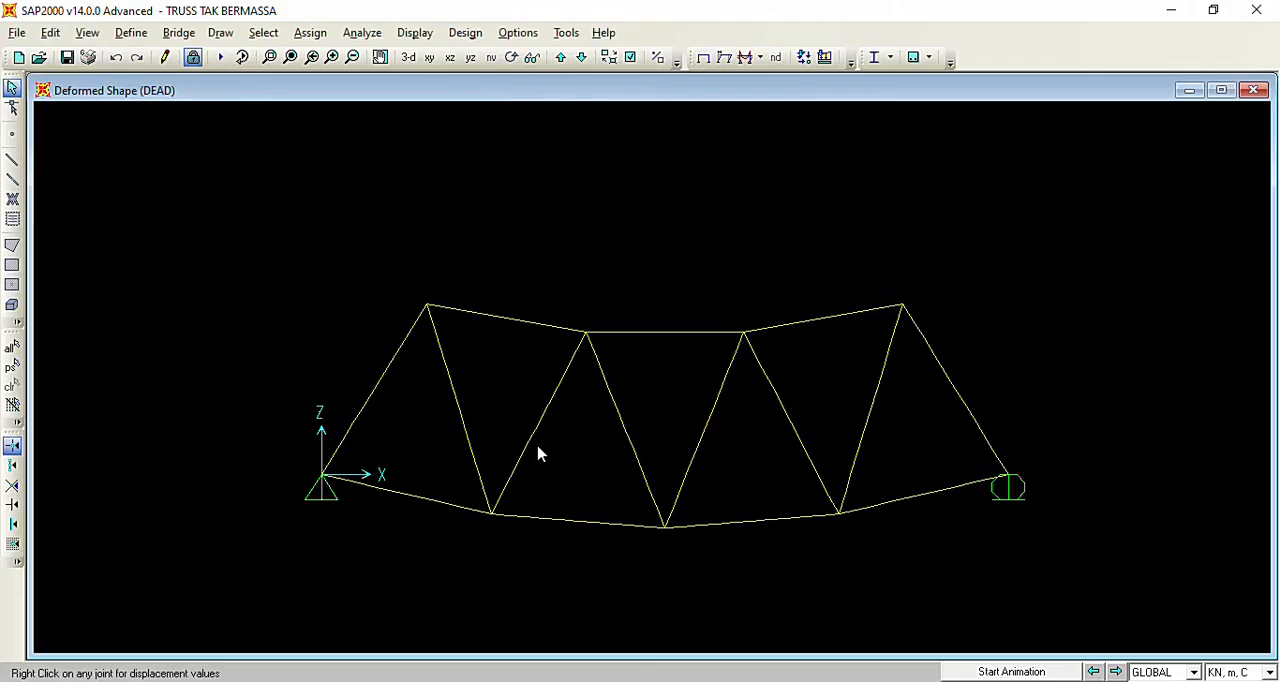
{"action": "left_click", "coordinate": [426, 36]}
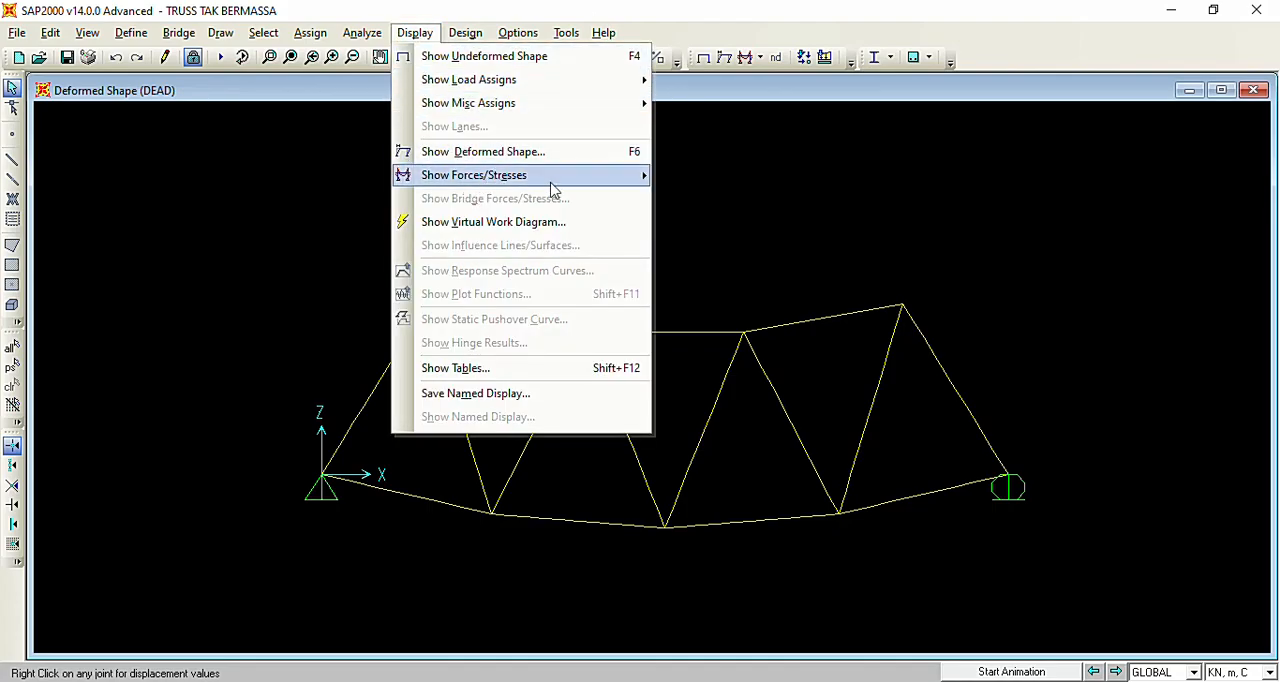
{"action": "mouse_move", "coordinate": [612, 178]}
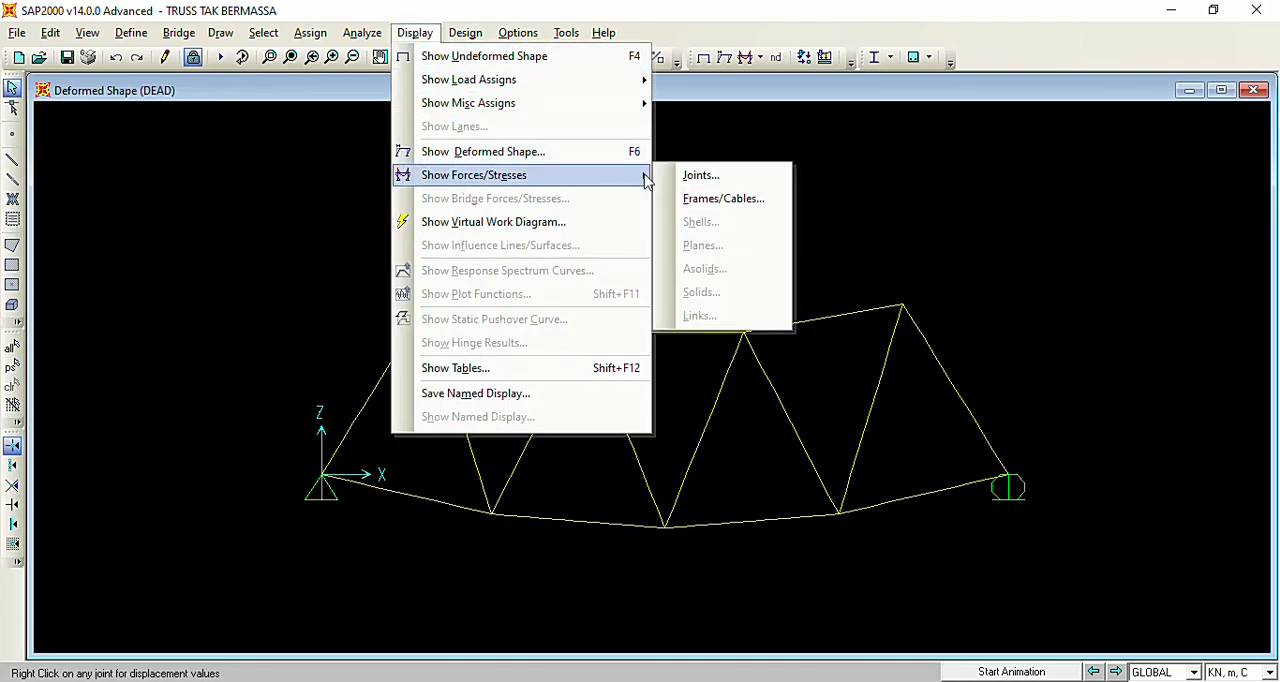
{"action": "left_click", "coordinate": [701, 177]}
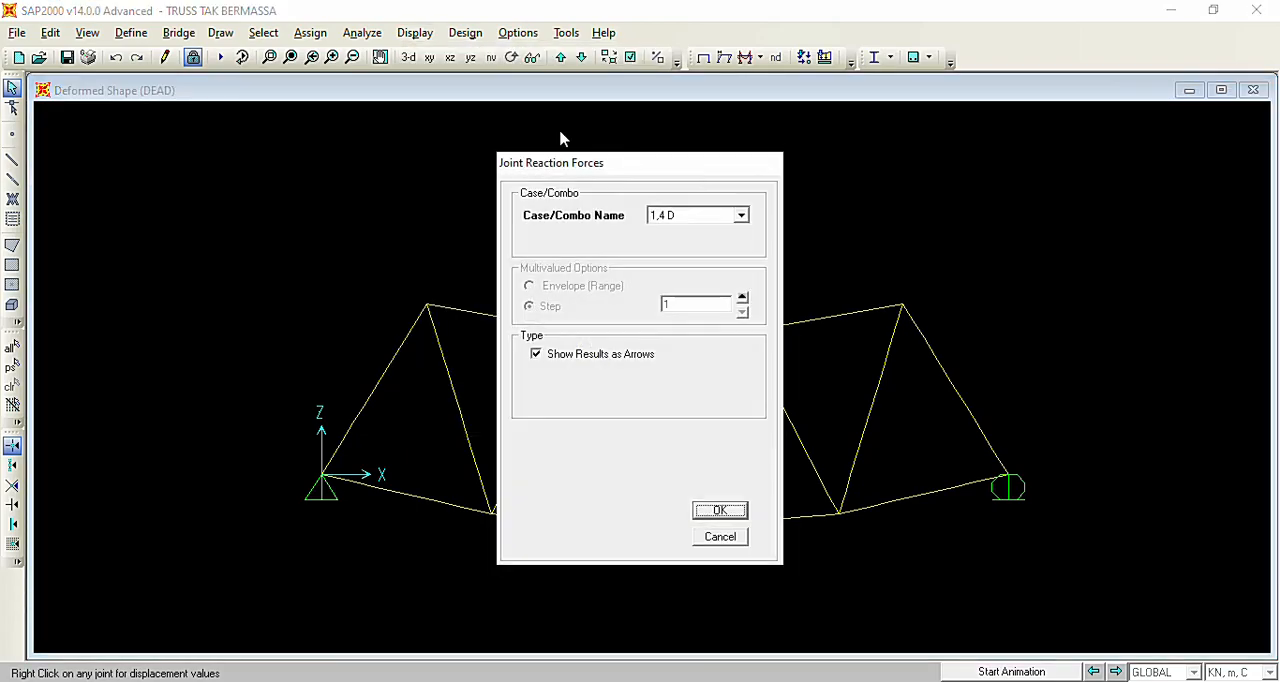
{"action": "left_click", "coordinate": [688, 218]}
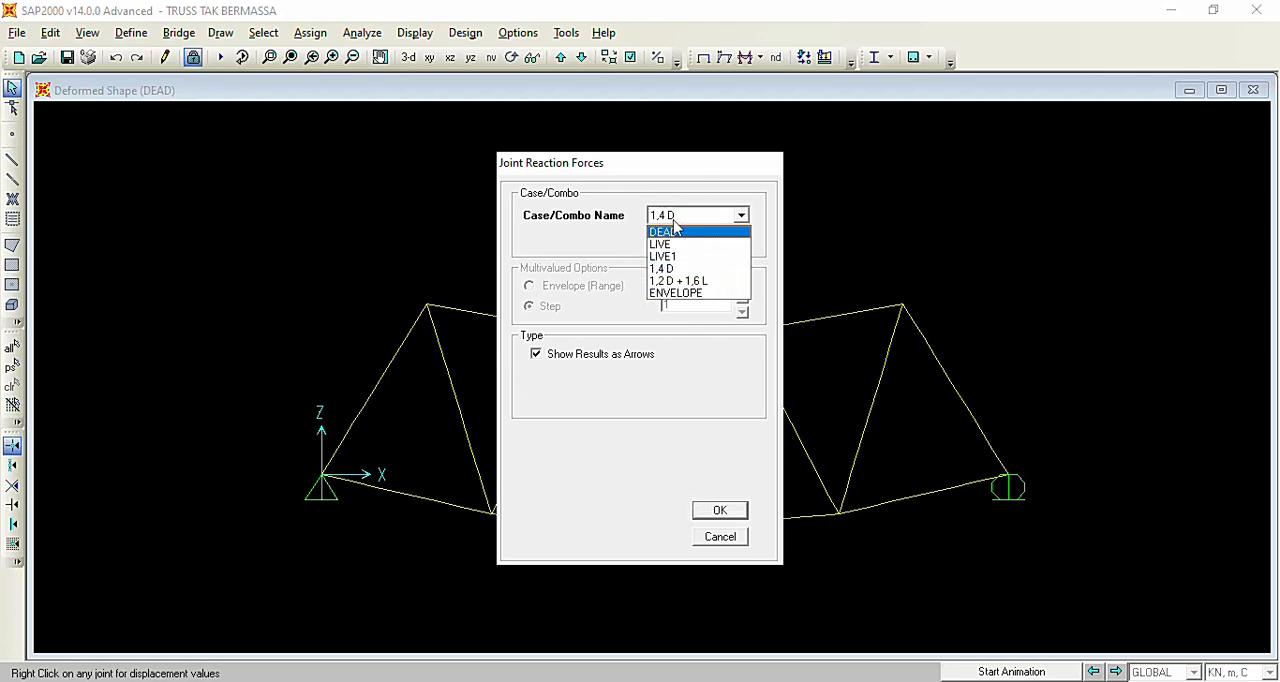
{"action": "left_click", "coordinate": [682, 272]}
{"action": "left_click", "coordinate": [732, 510]}
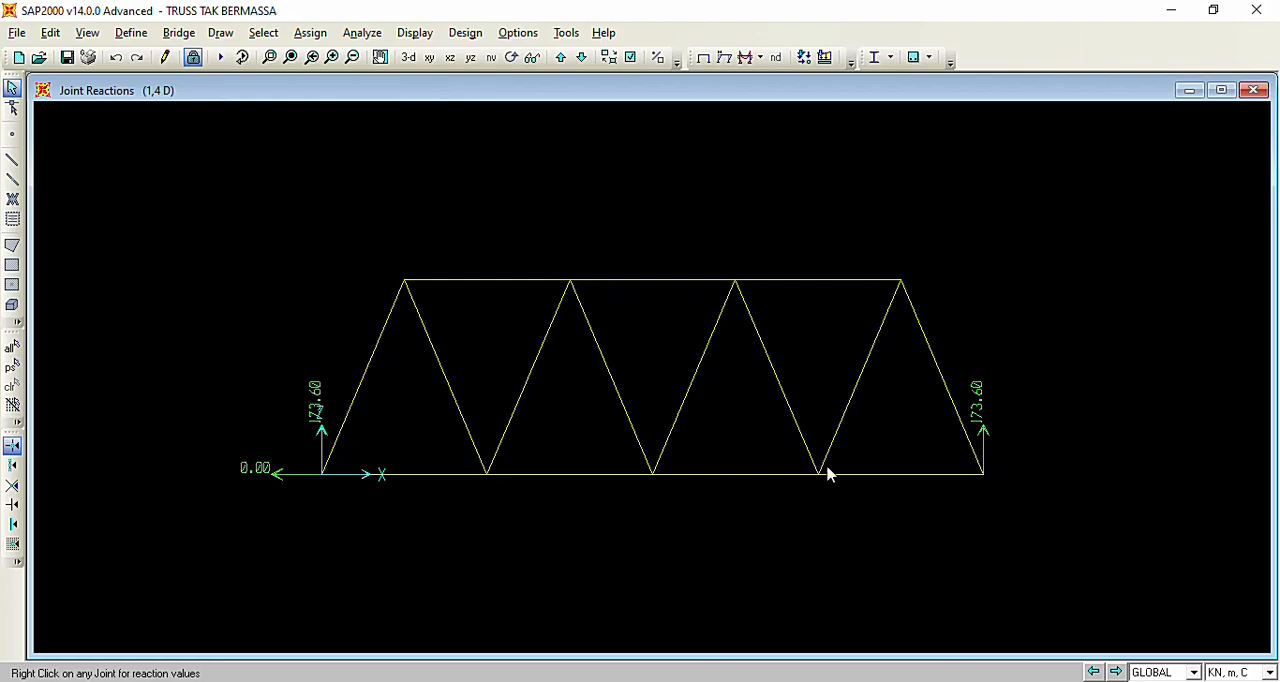
Consult the Word assignment and, back in SAP2000, display the joint reaction forces of the 1,2 D + 1,6 L combination.
{"action": "key", "text": "alt+Tab"}
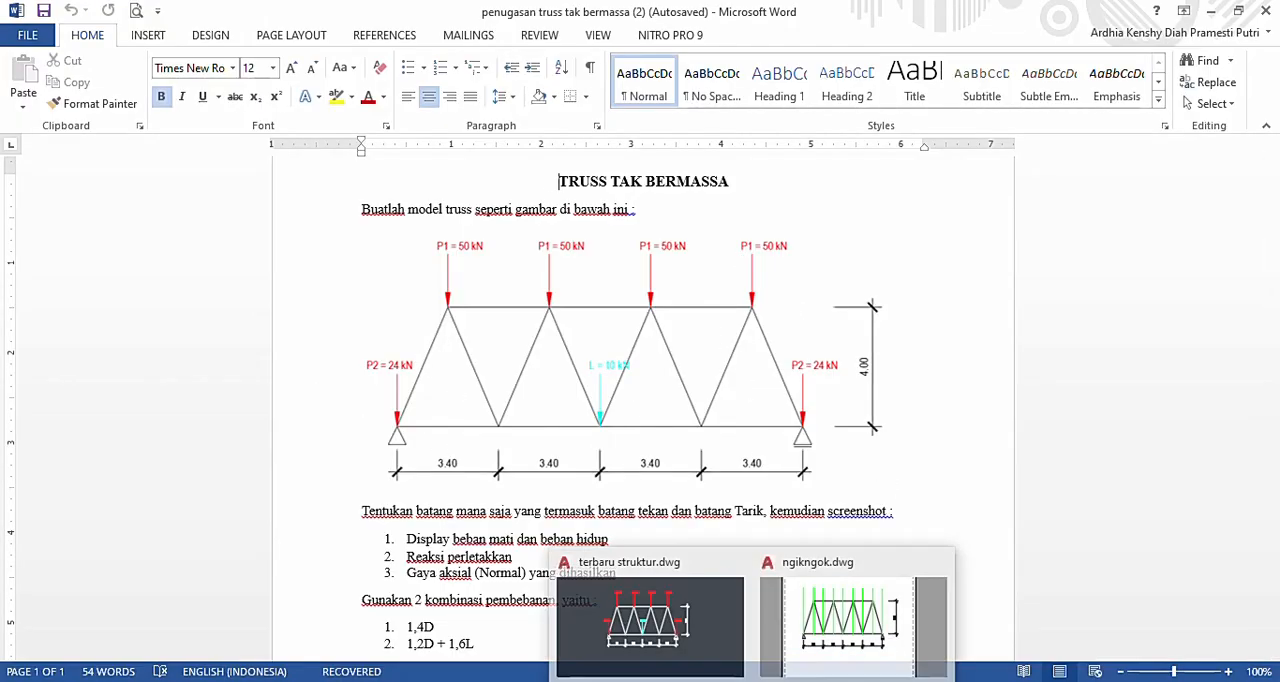
{"action": "left_click", "coordinate": [657, 680]}
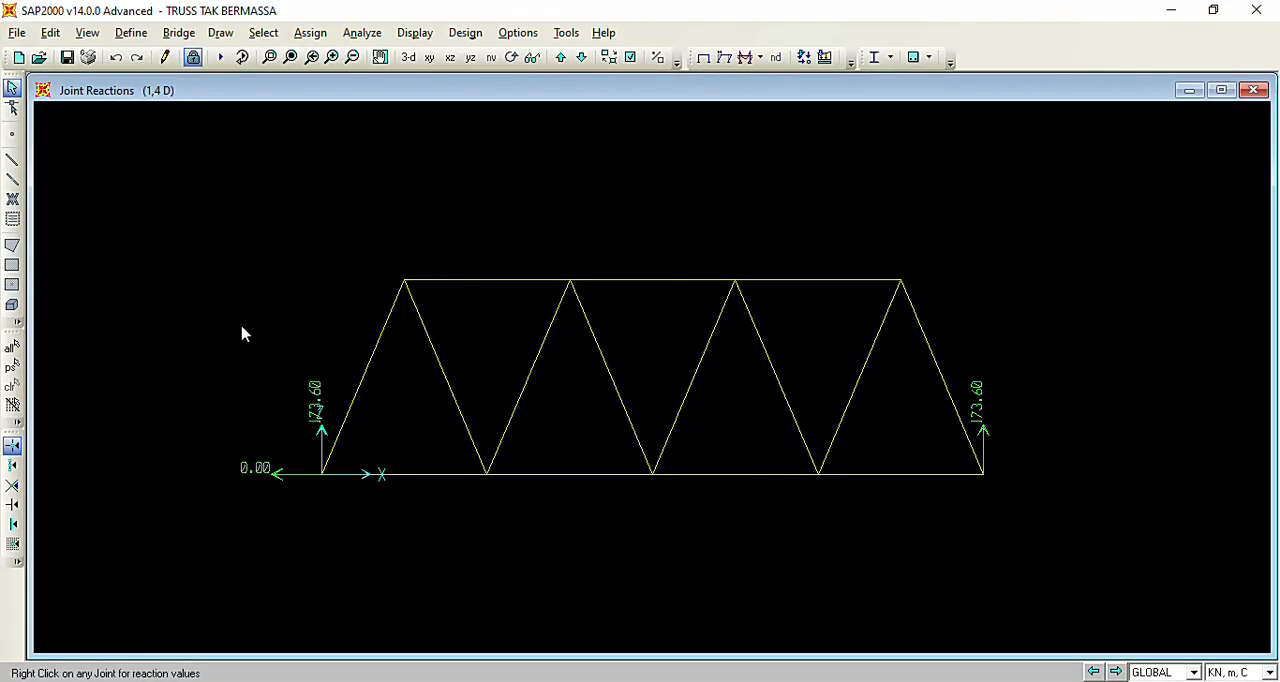
{"action": "left_click", "coordinate": [435, 40]}
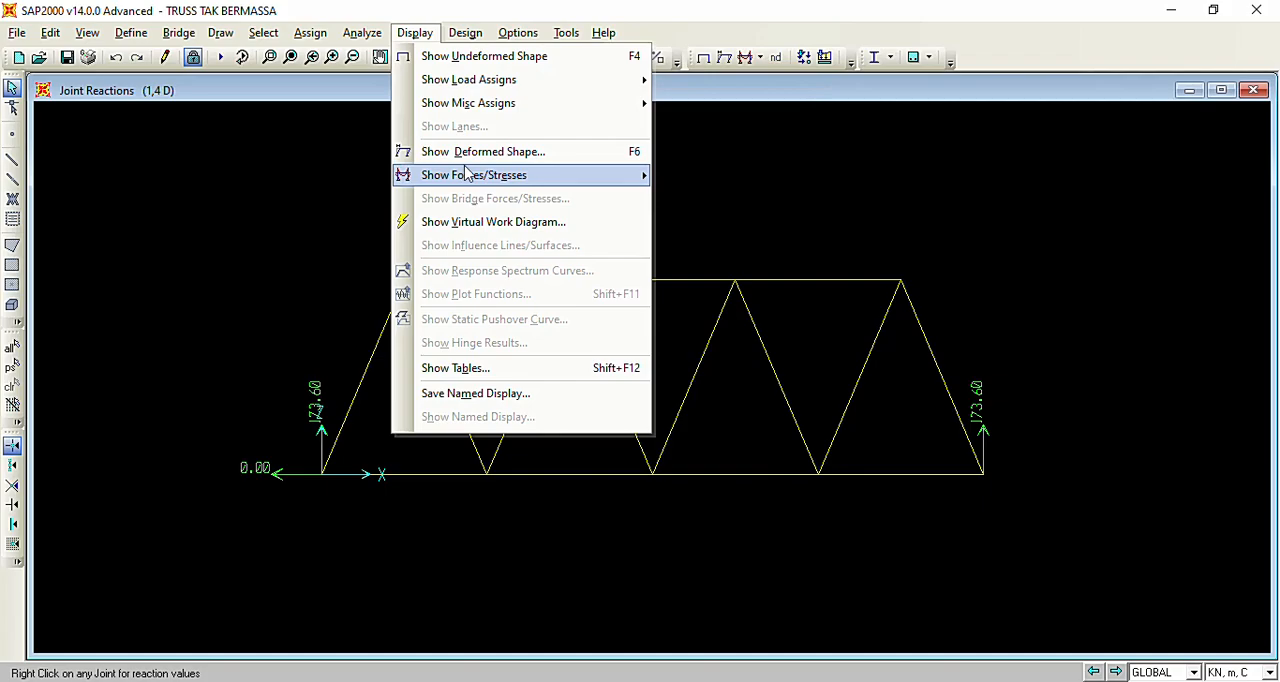
{"action": "mouse_move", "coordinate": [466, 175]}
{"action": "left_click", "coordinate": [700, 177]}
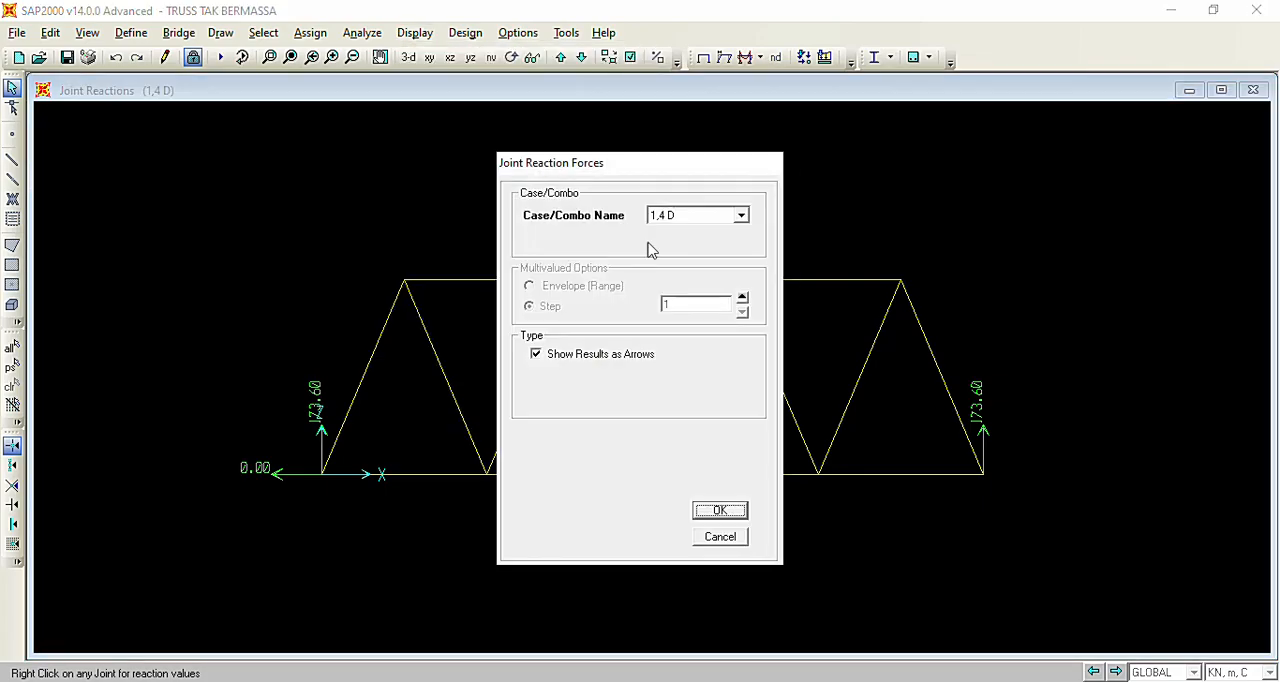
{"action": "left_click", "coordinate": [695, 216]}
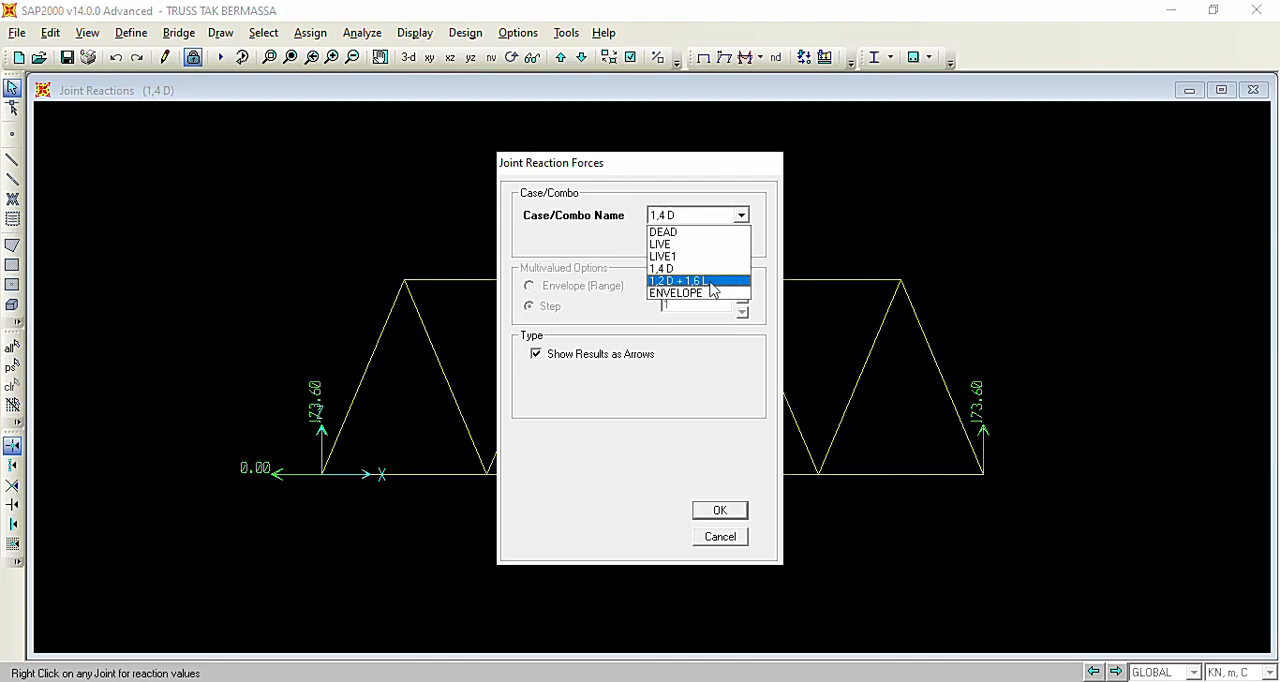
{"action": "left_click", "coordinate": [712, 282]}
{"action": "left_click", "coordinate": [737, 512]}
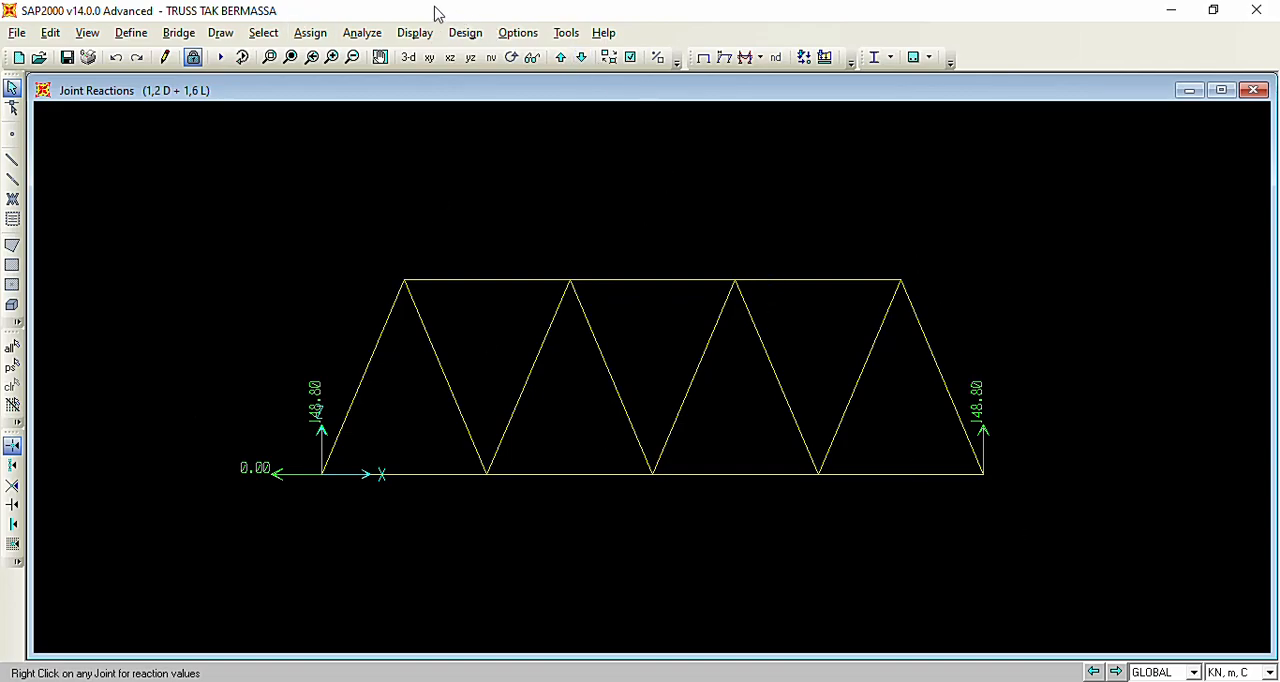
Display the joint reaction forces of the ENVELOPE combination as arrows.
{"action": "left_click", "coordinate": [414, 32]}
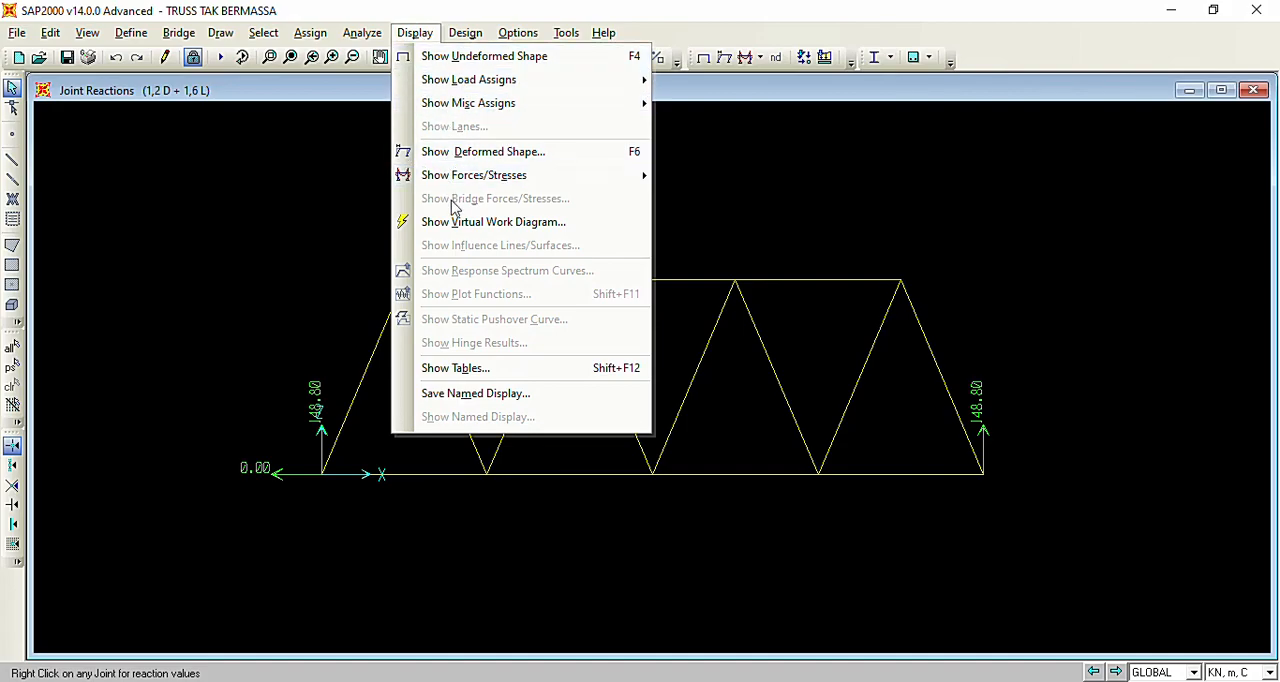
{"action": "mouse_move", "coordinate": [474, 175]}
{"action": "left_click", "coordinate": [697, 178]}
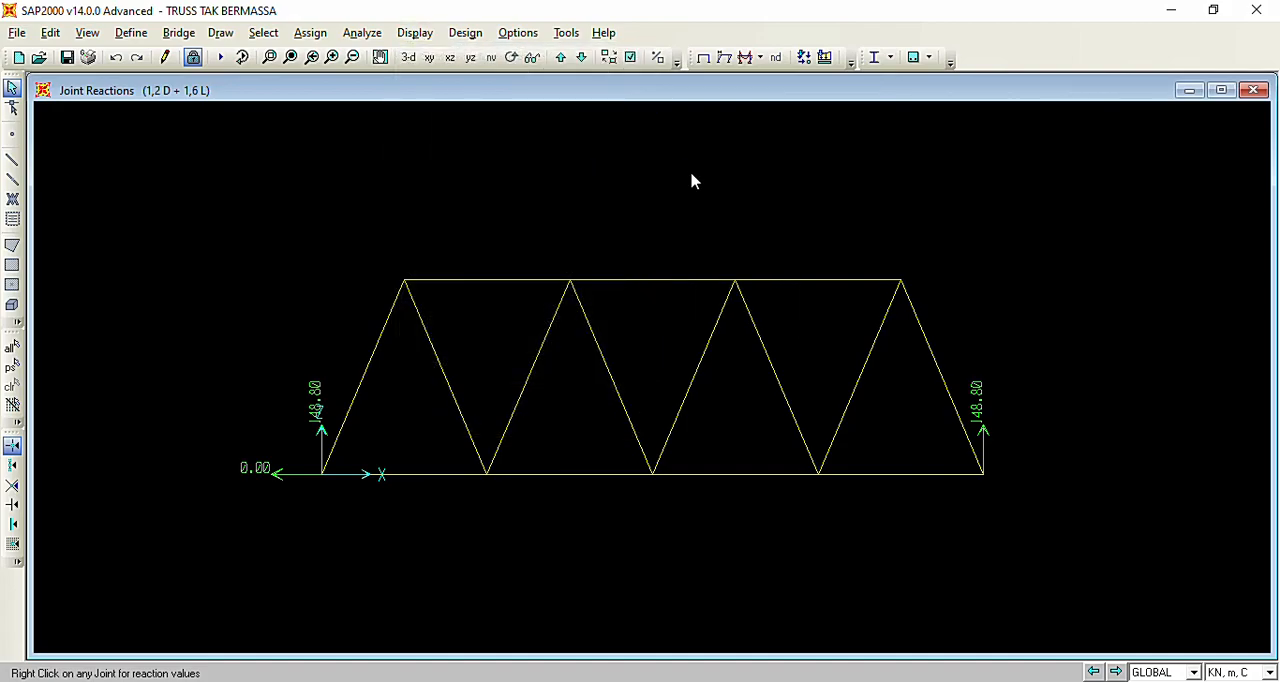
{"action": "left_click", "coordinate": [700, 218]}
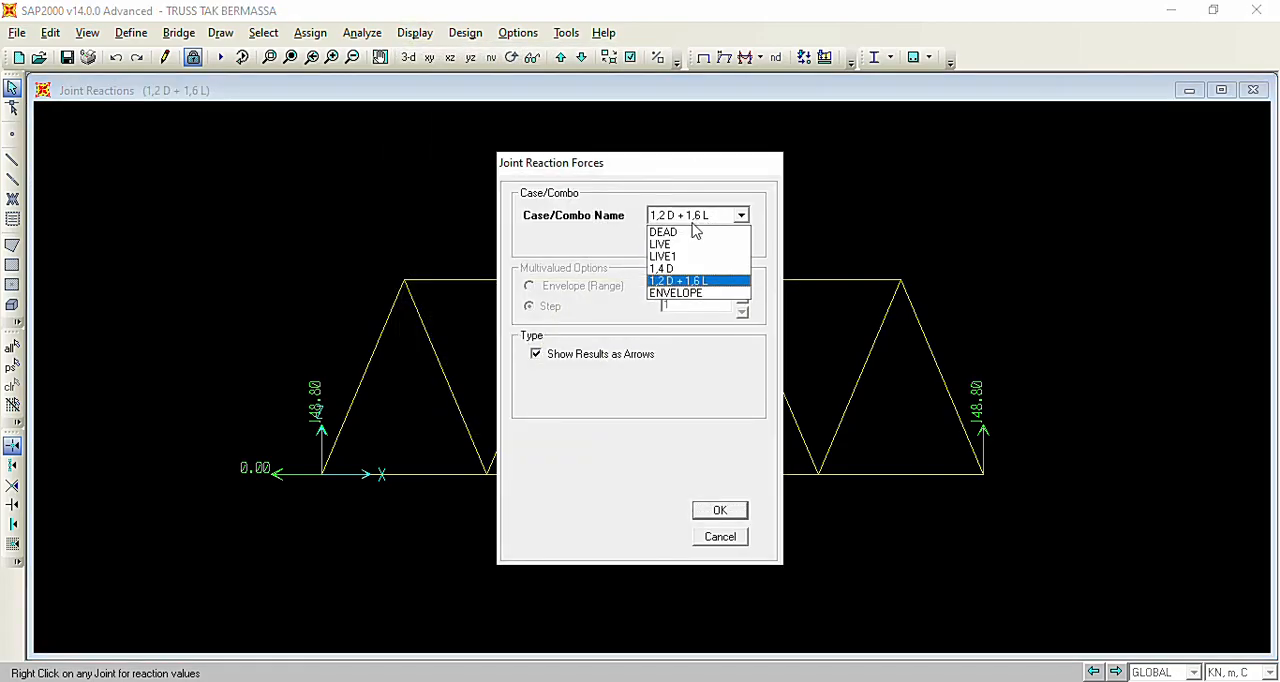
{"action": "left_click", "coordinate": [697, 293]}
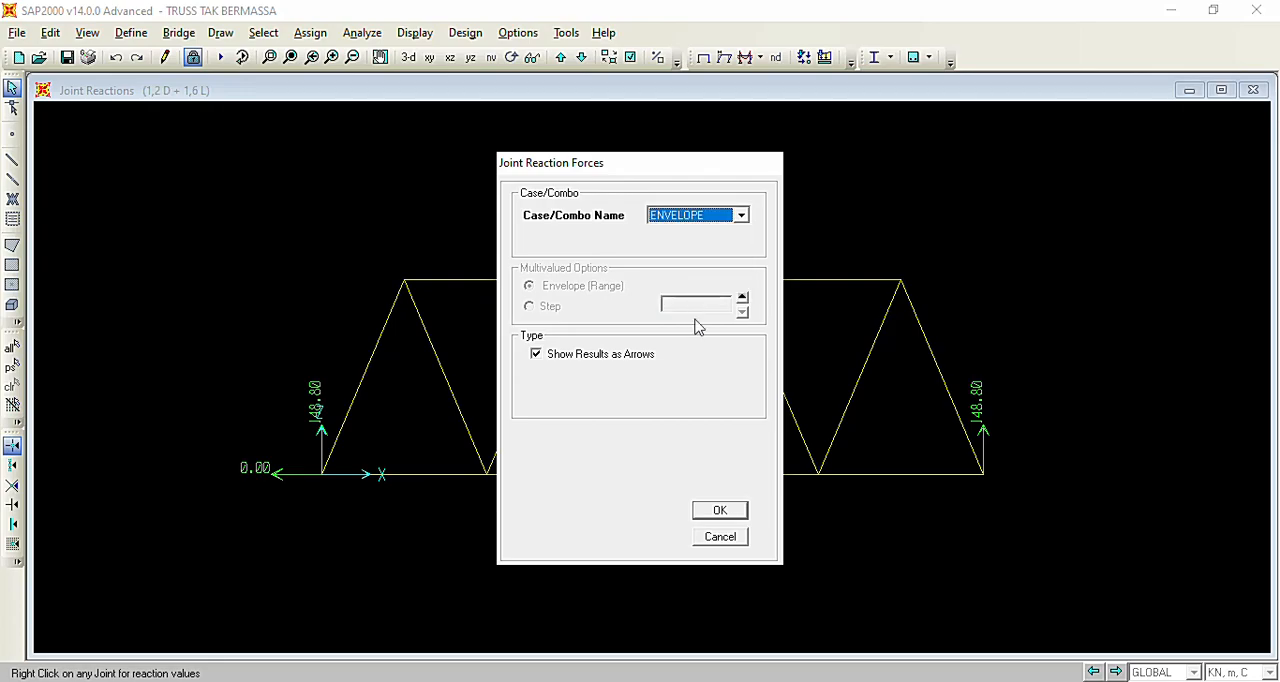
{"action": "left_click", "coordinate": [722, 511]}
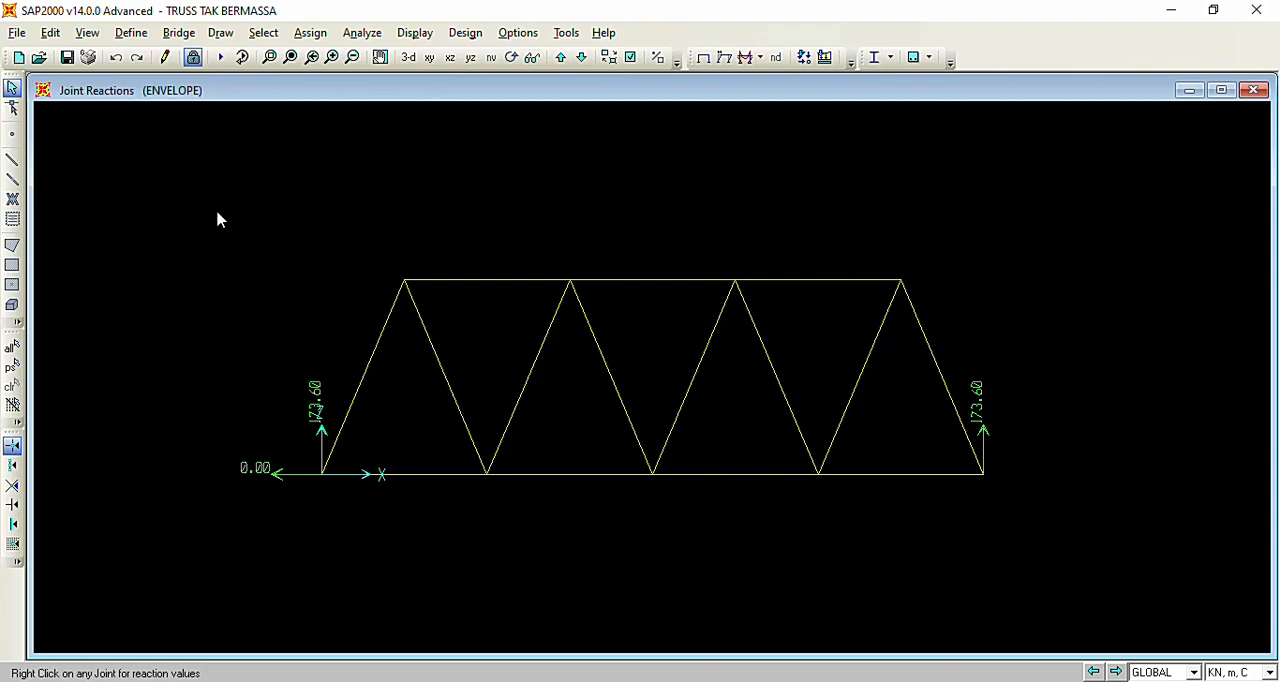
Consult the Word assignment and, back in SAP2000, display the members' axial force diagram for 1,4 D with values on the diagram.
{"action": "key", "text": "alt+Tab"}
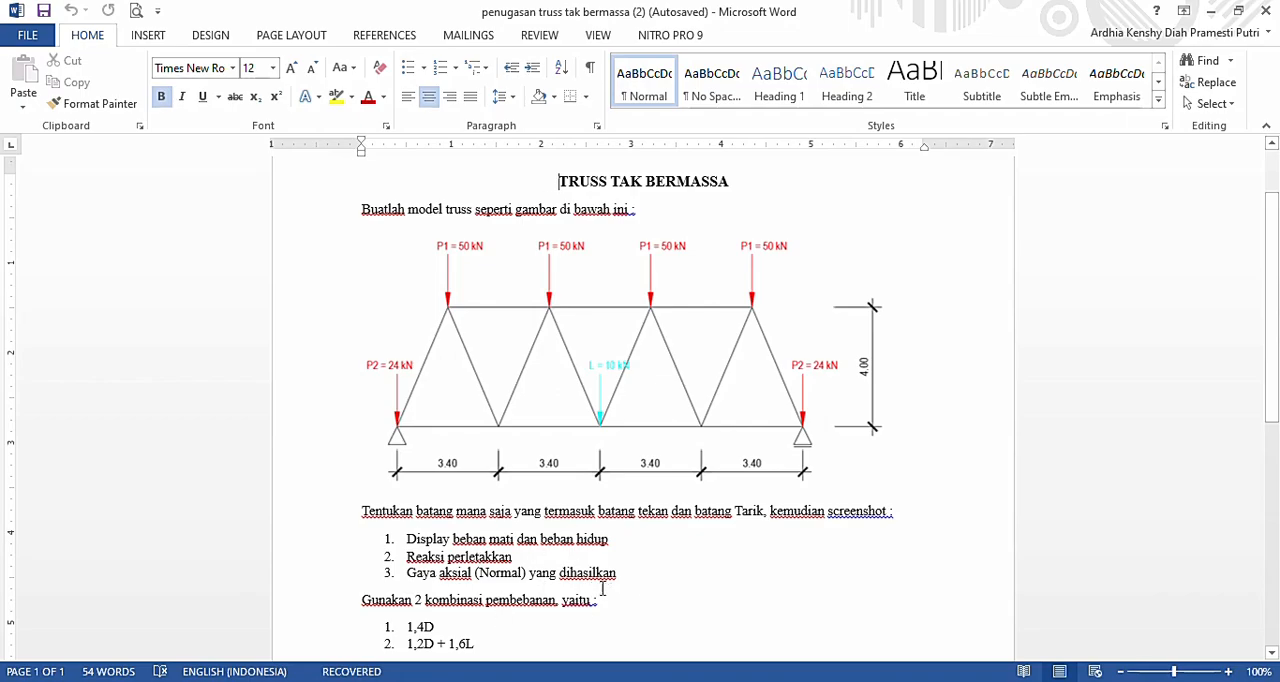
{"action": "key", "text": "alt+Tab"}
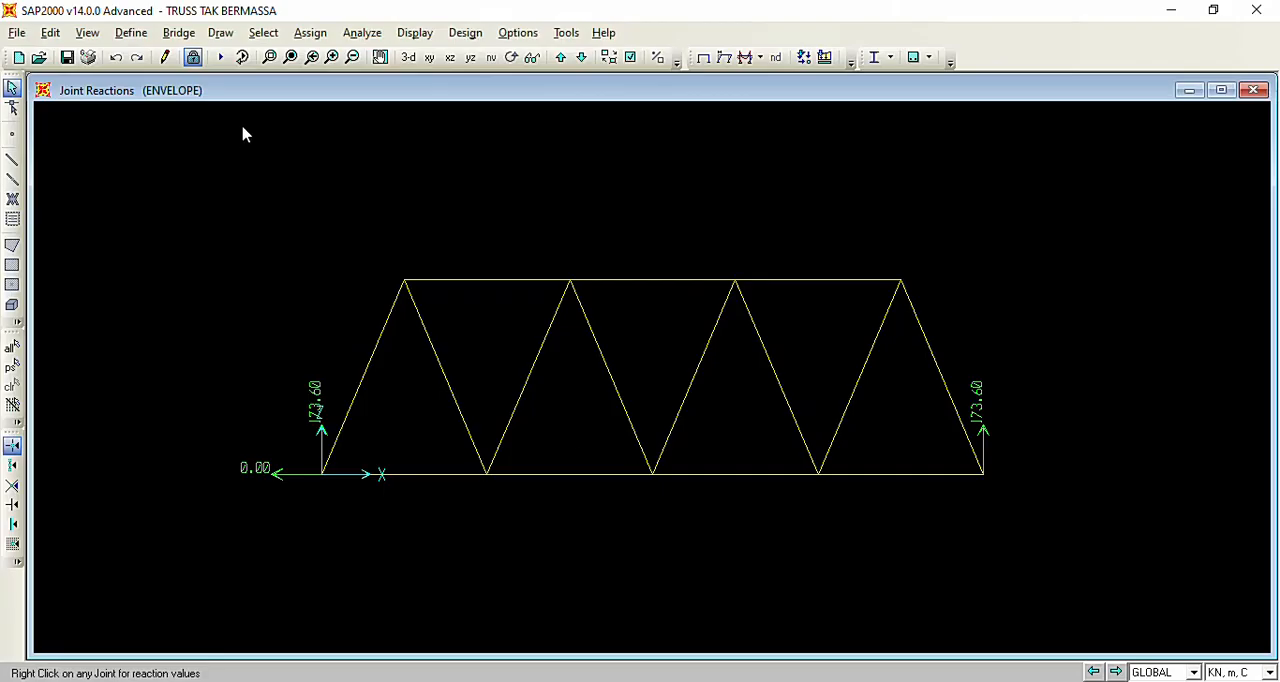
{"action": "left_click", "coordinate": [420, 36]}
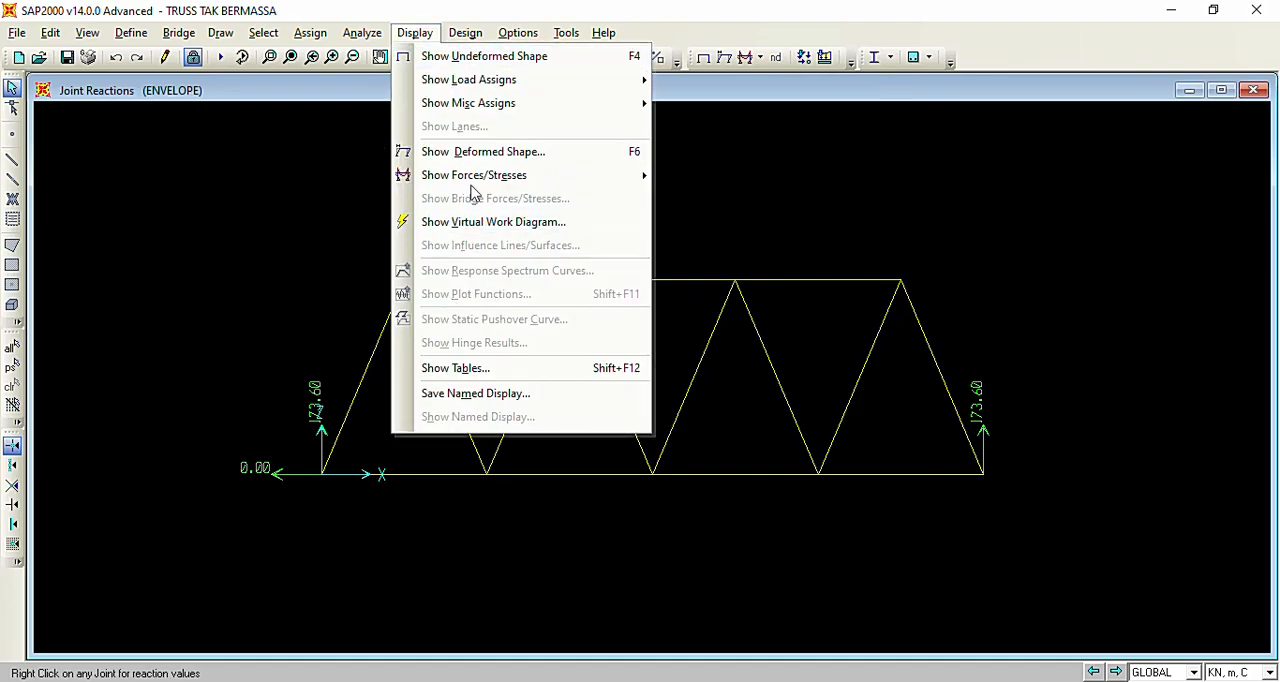
{"action": "mouse_move", "coordinate": [496, 180]}
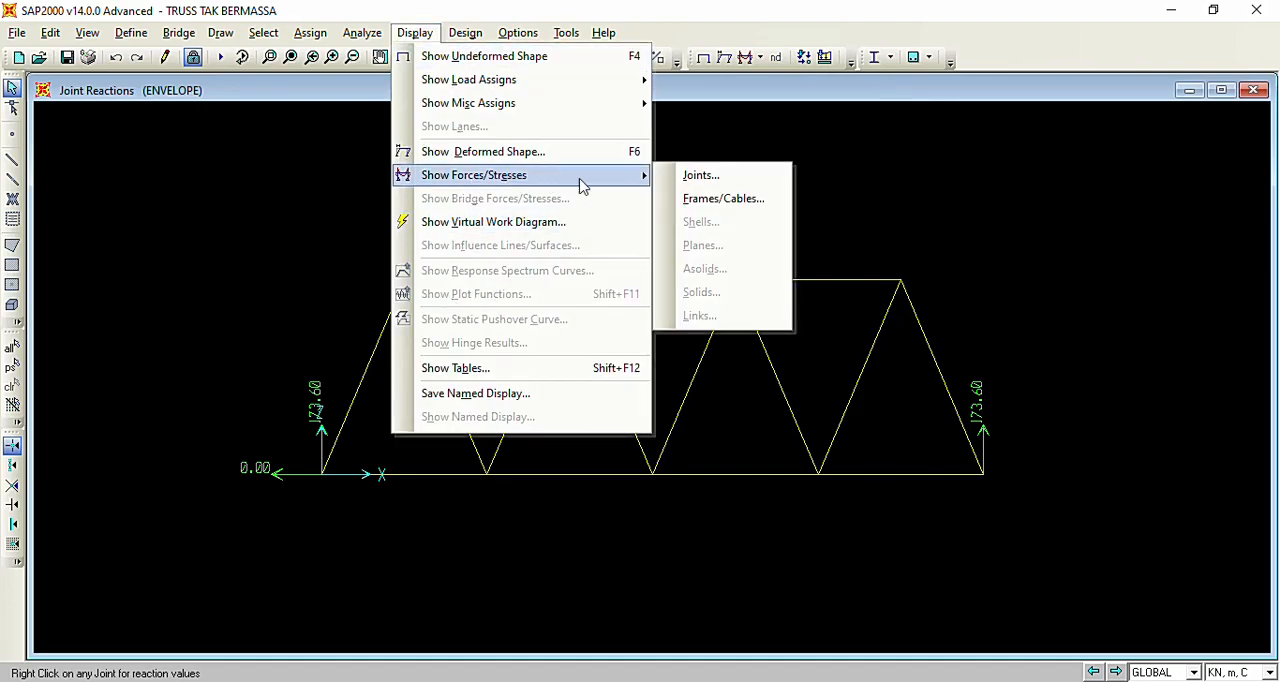
{"action": "left_click", "coordinate": [722, 199]}
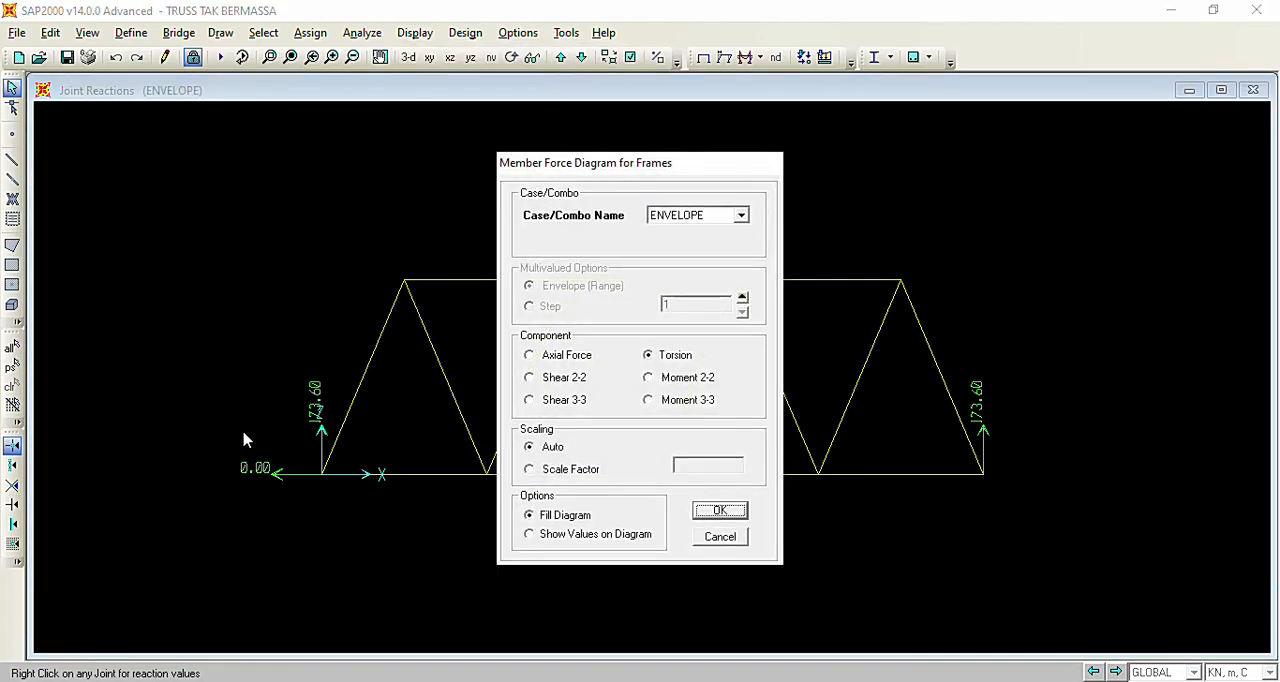
{"action": "left_click", "coordinate": [674, 218]}
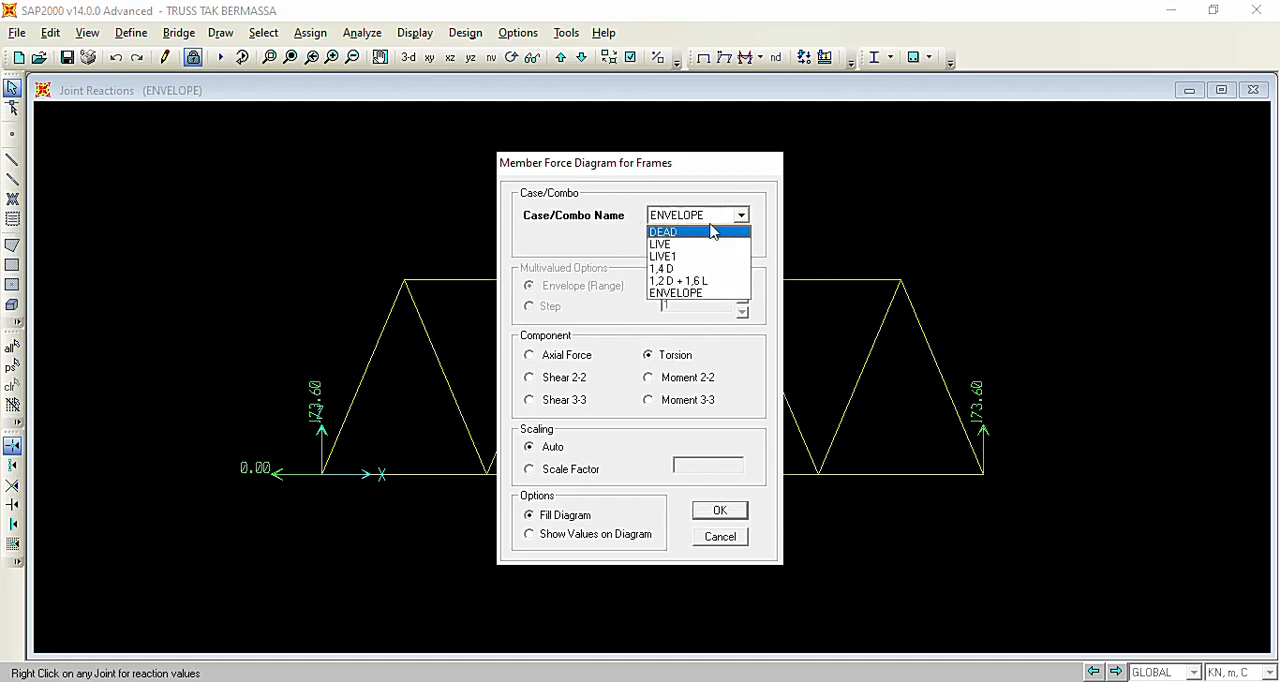
{"action": "left_click", "coordinate": [680, 270]}
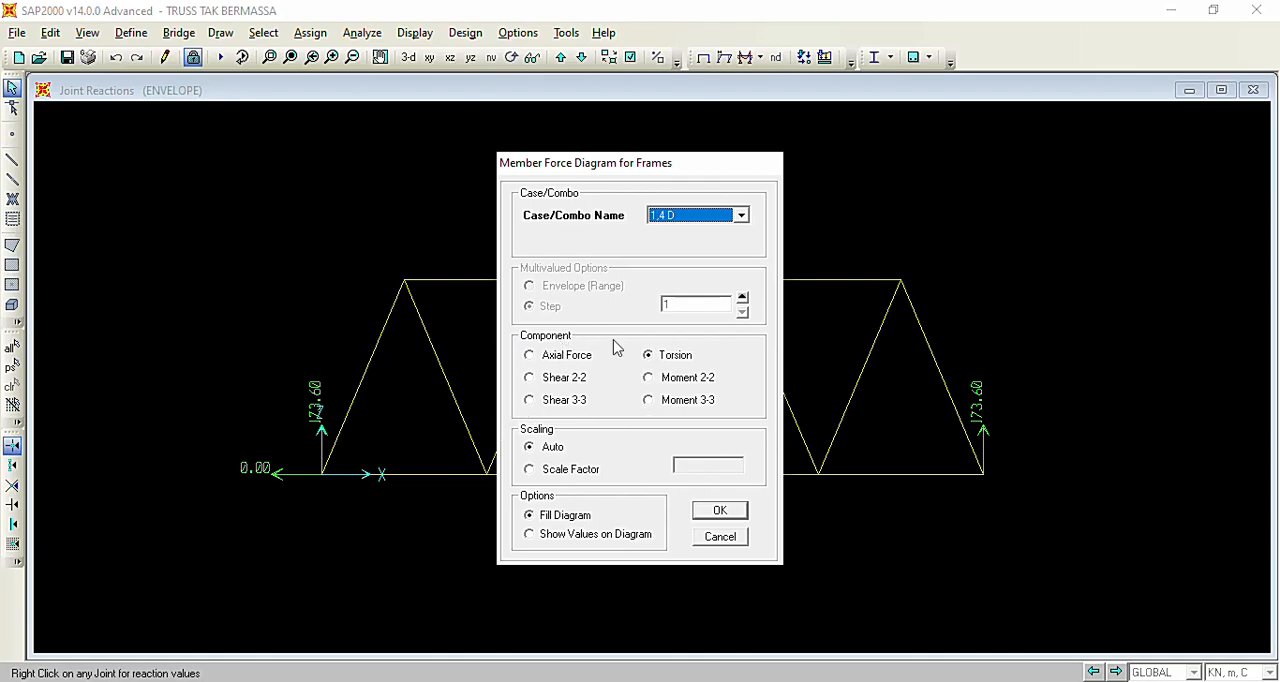
{"action": "left_click", "coordinate": [530, 358]}
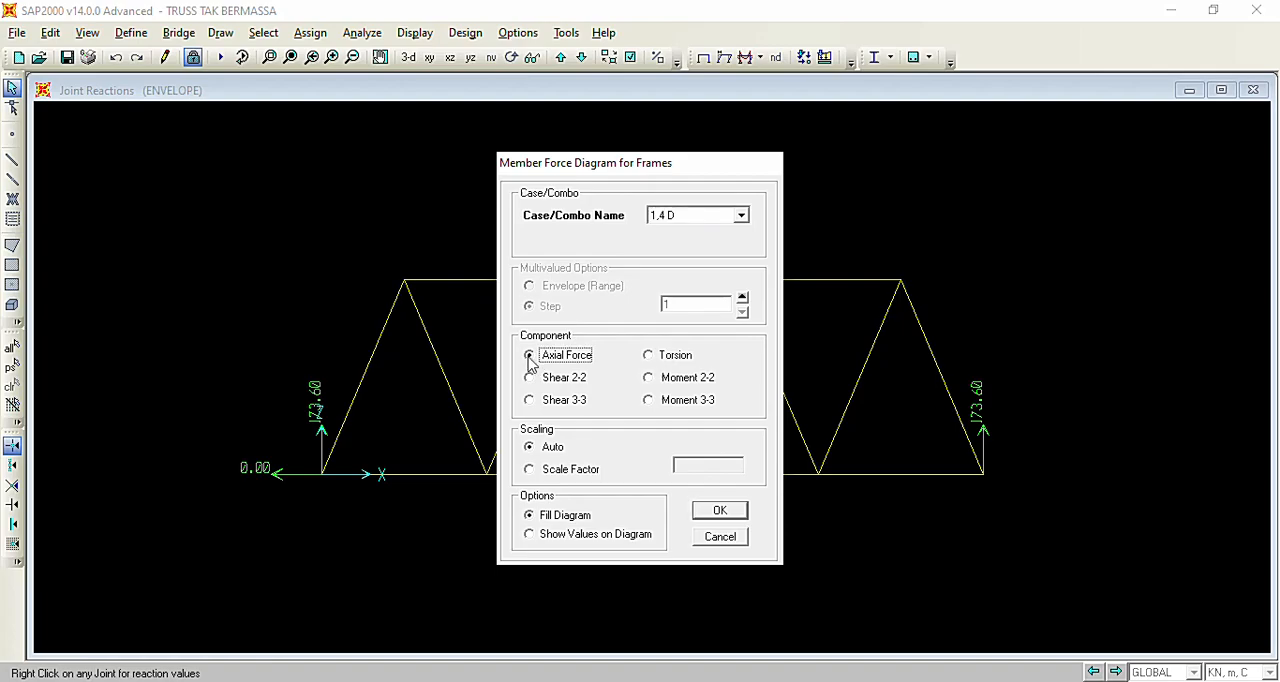
{"action": "left_click", "coordinate": [530, 535]}
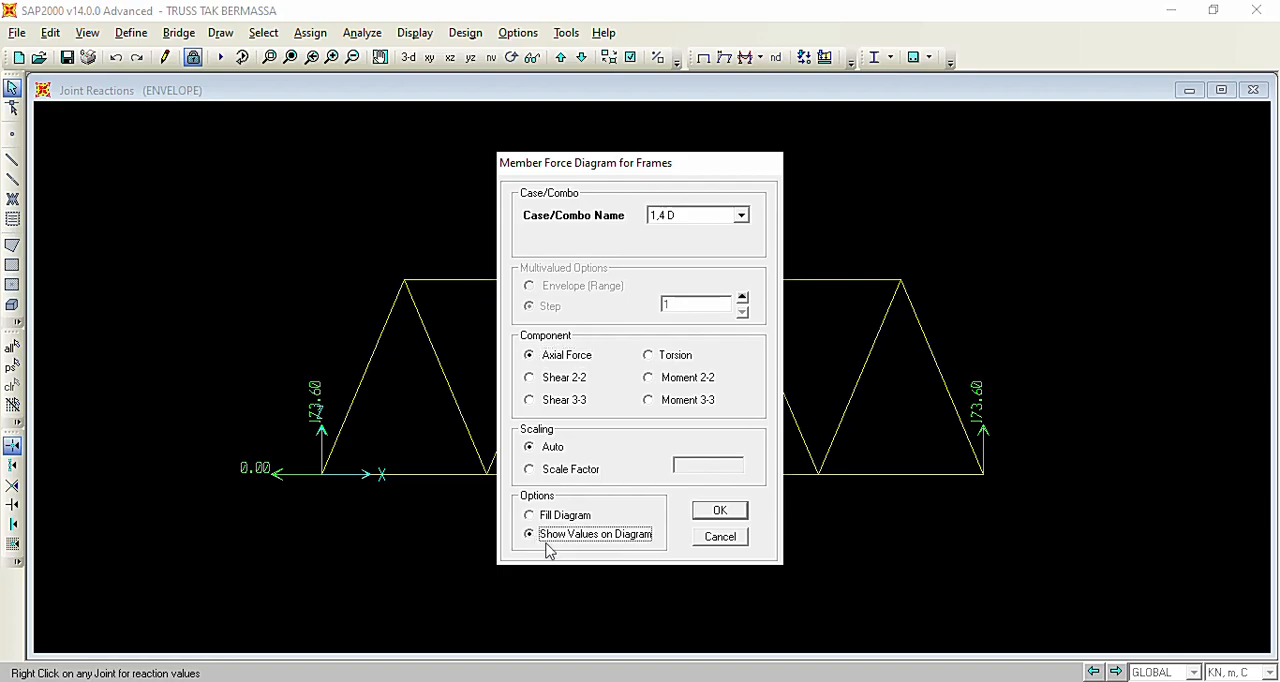
{"action": "left_click", "coordinate": [724, 513]}
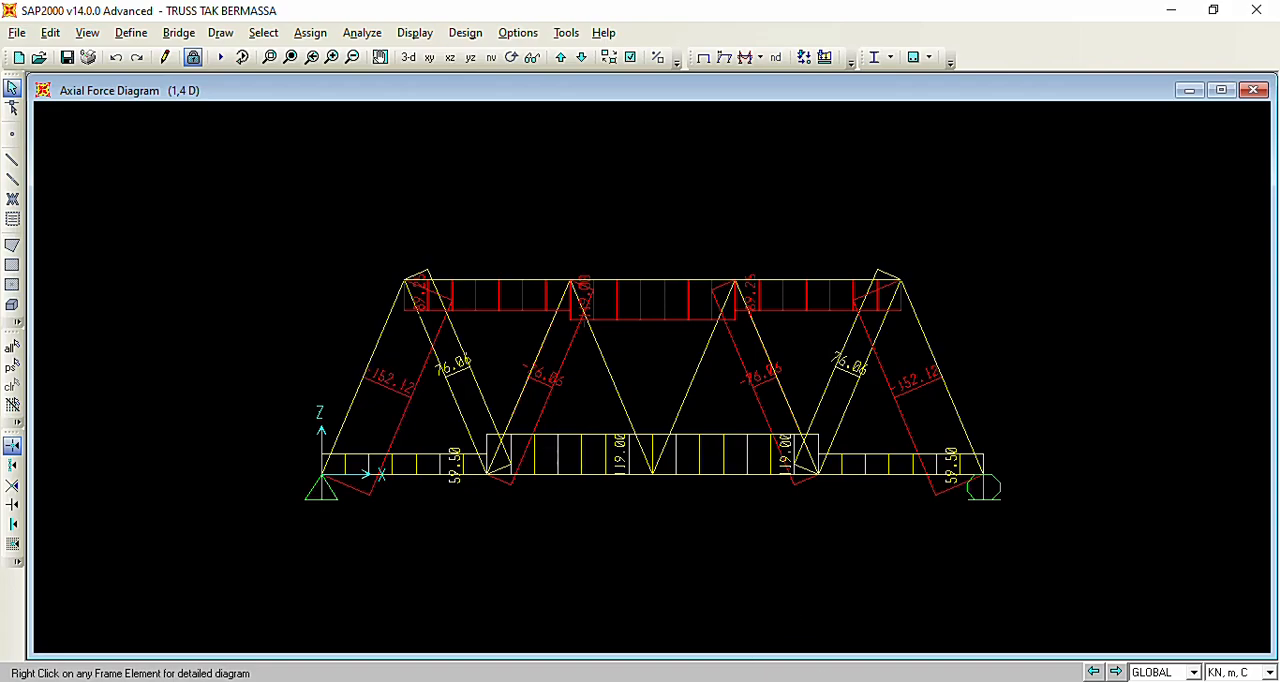
Recheck the Word assignment and, back in SAP2000, display the members' axial force diagram for the 1,2 D + 1,6 L combination with values.
{"action": "left_click", "coordinate": [706, 681]}
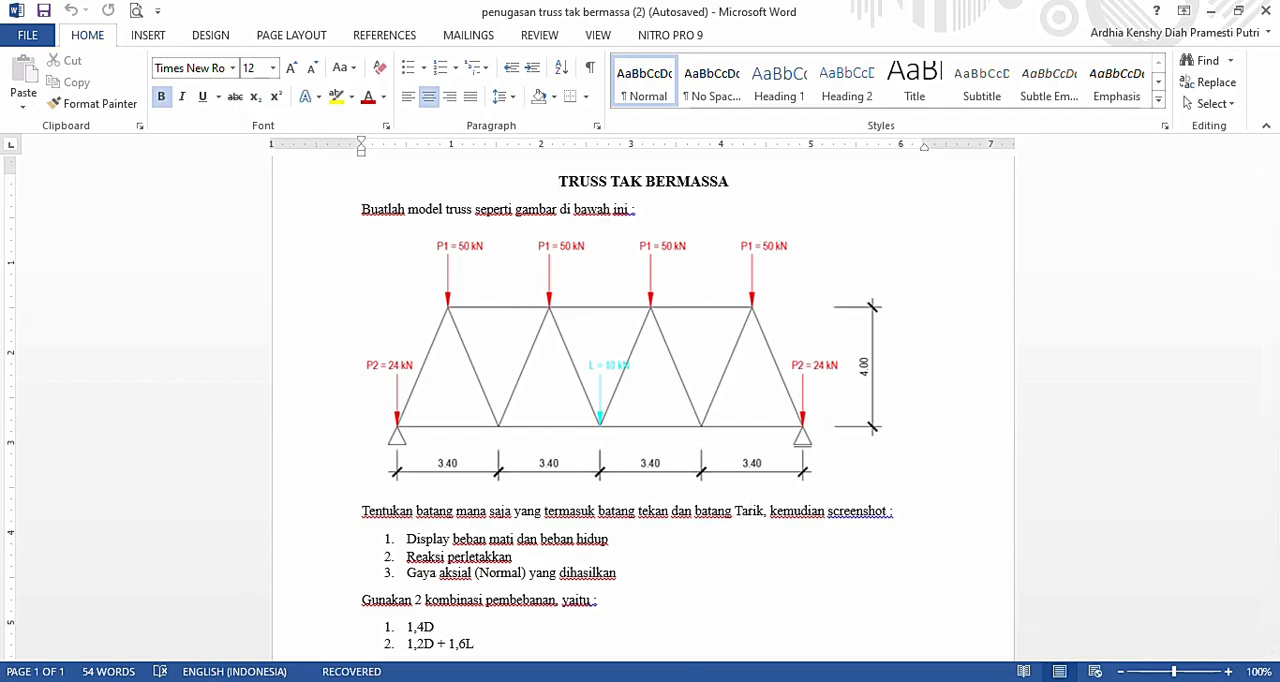
{"action": "left_click", "coordinate": [742, 681]}
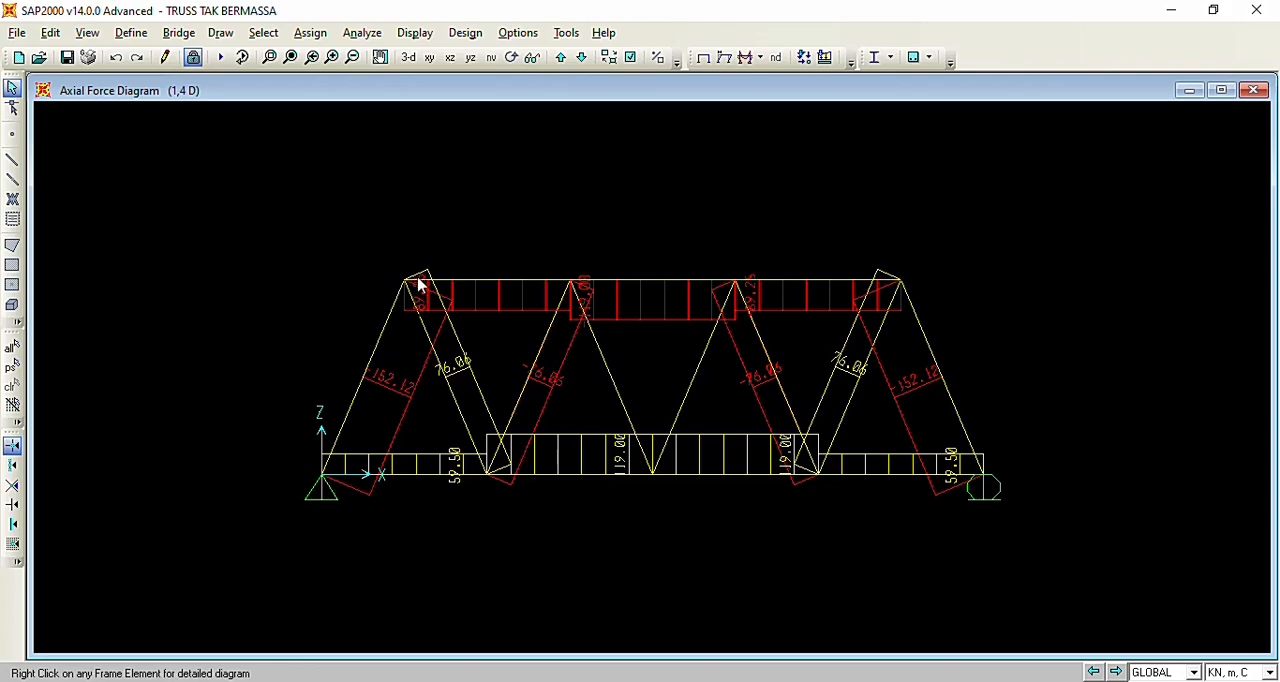
{"action": "left_click", "coordinate": [412, 33]}
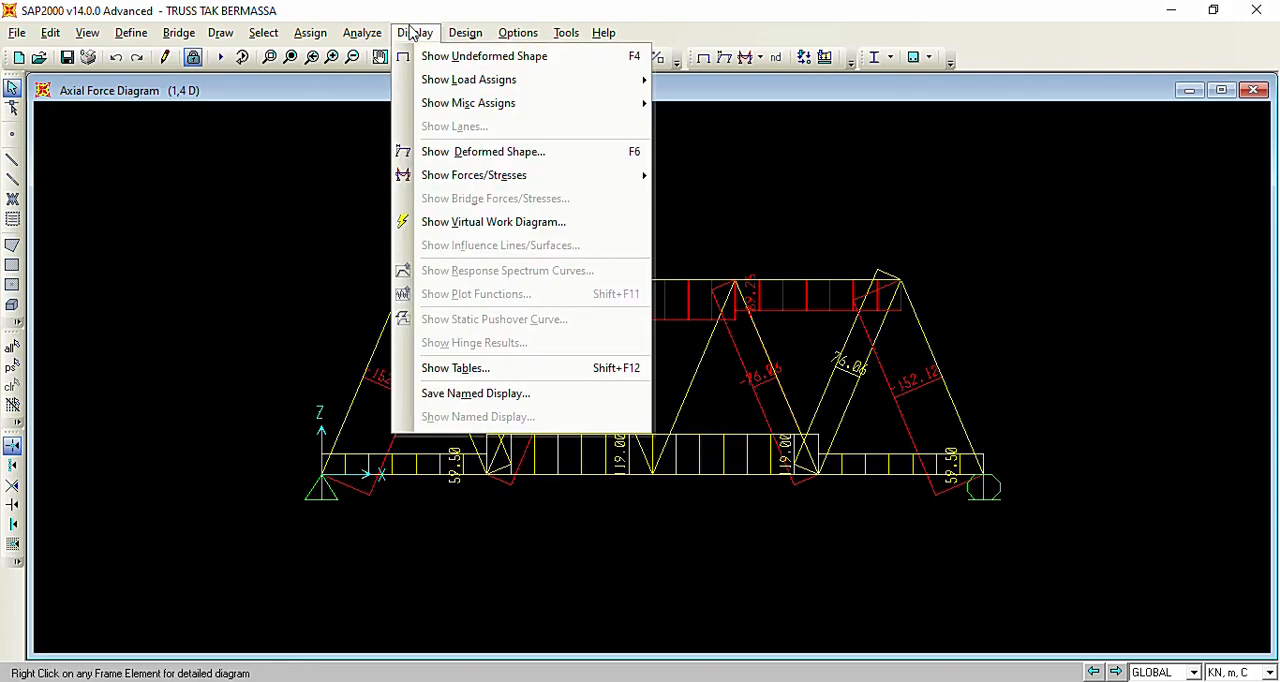
{"action": "mouse_move", "coordinate": [470, 175]}
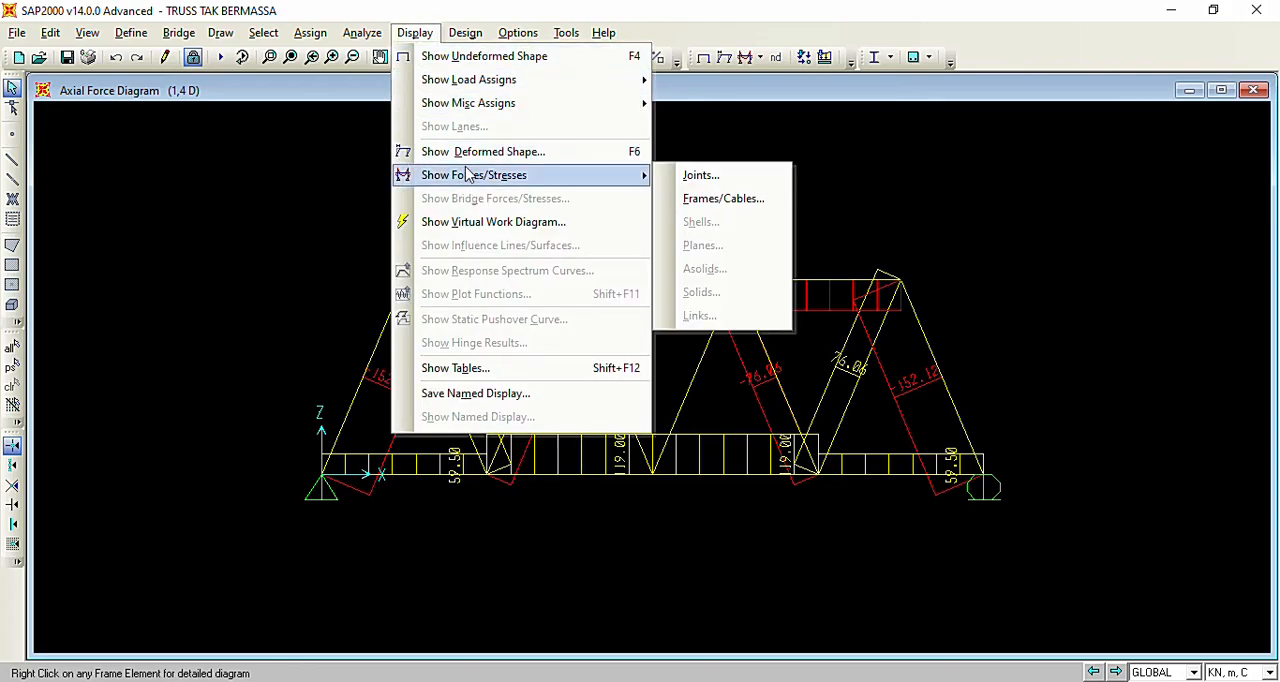
{"action": "left_click", "coordinate": [735, 198]}
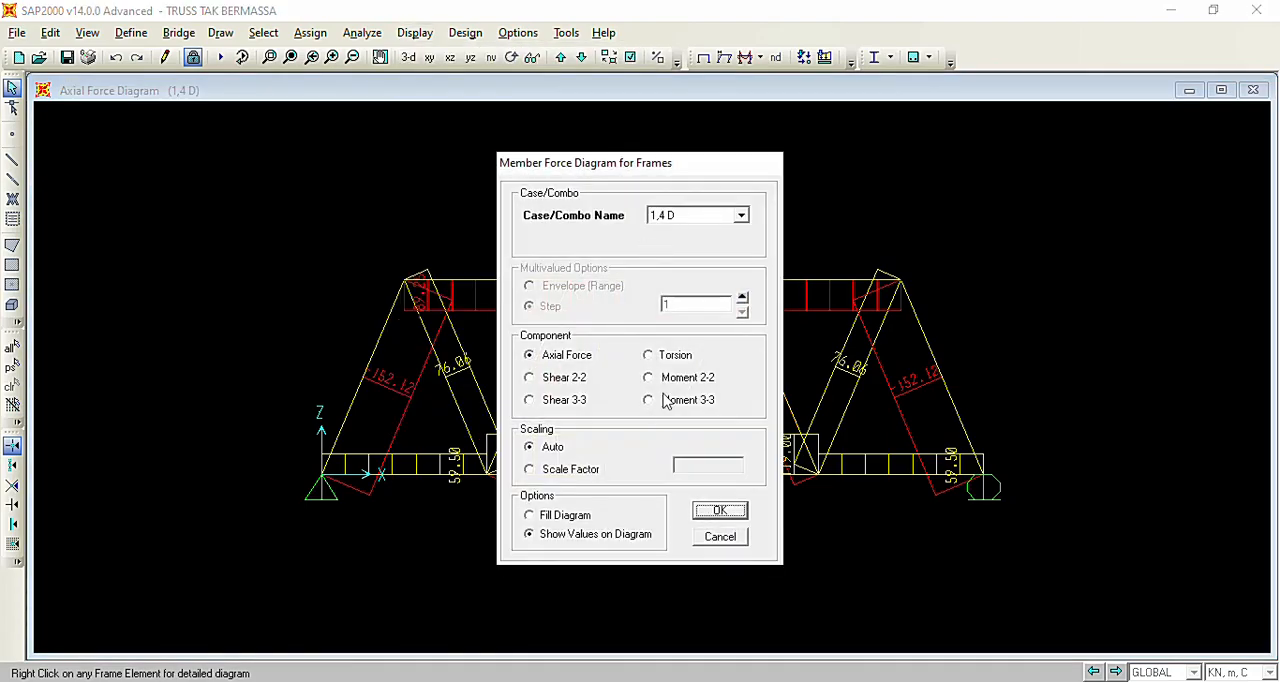
{"action": "left_click", "coordinate": [698, 215]}
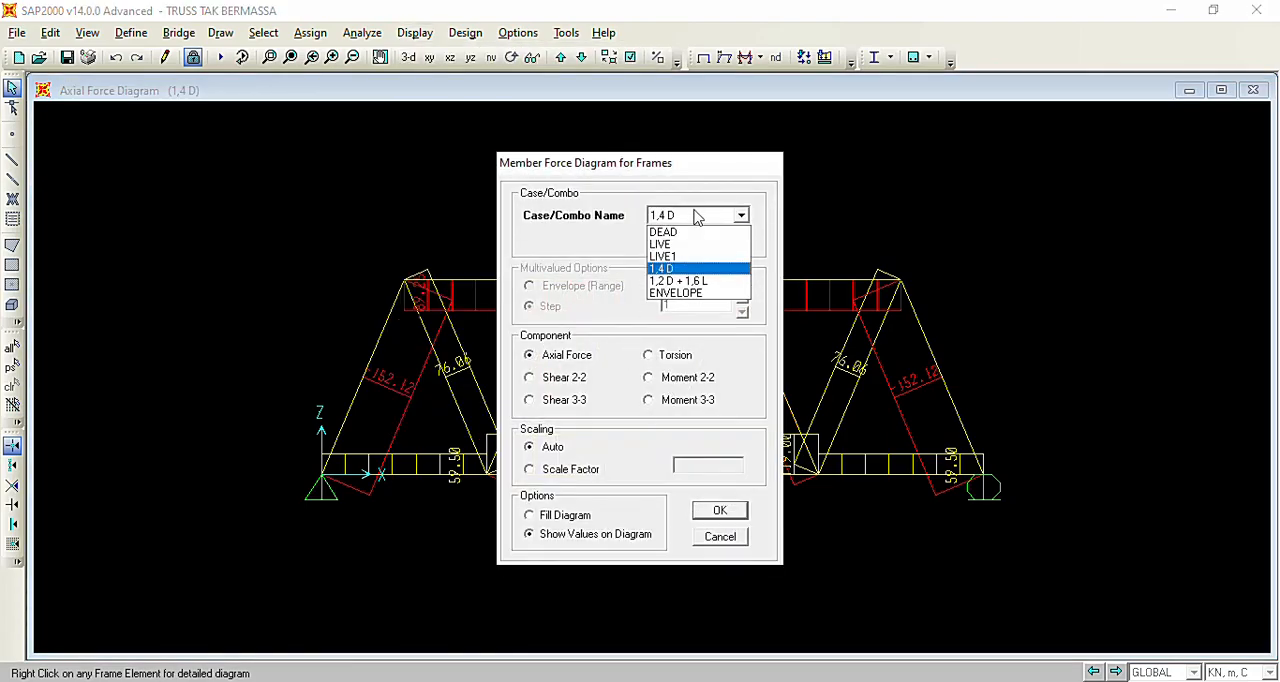
{"action": "left_click", "coordinate": [716, 283]}
{"action": "left_click", "coordinate": [714, 513]}
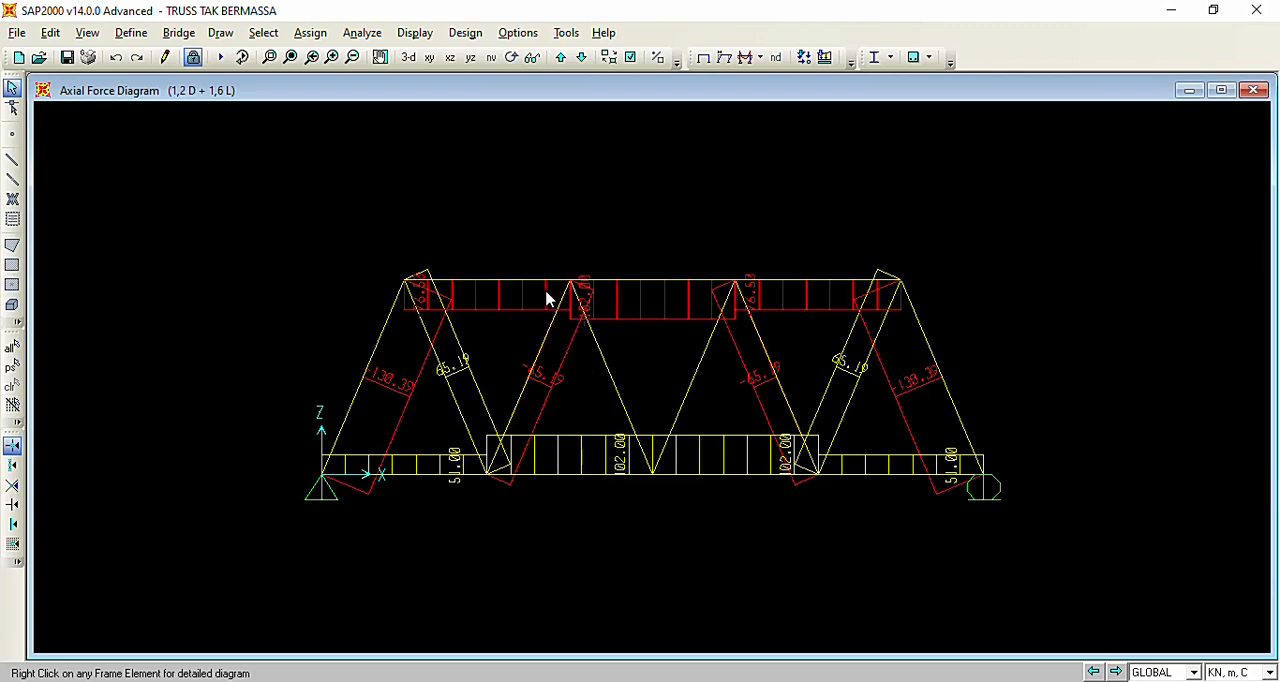
Display the members' axial force diagram for the ENVELOPE combination with values on the diagram.
{"action": "left_click", "coordinate": [416, 32]}
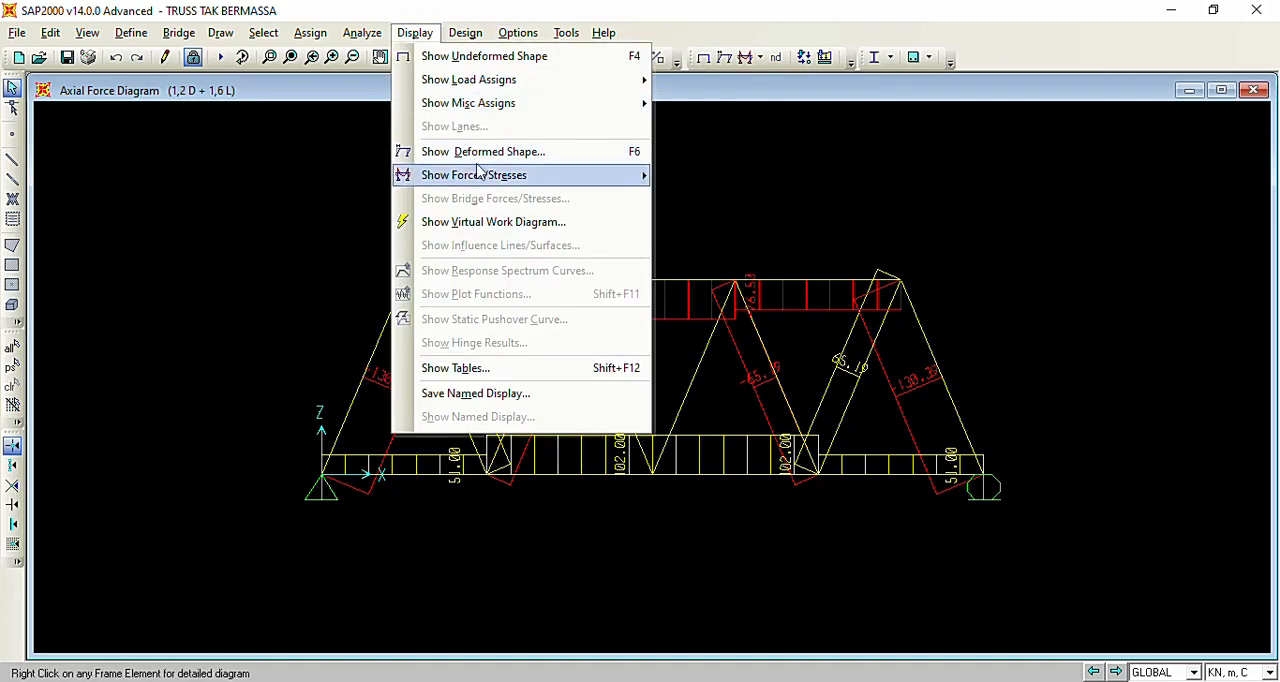
{"action": "mouse_move", "coordinate": [484, 176]}
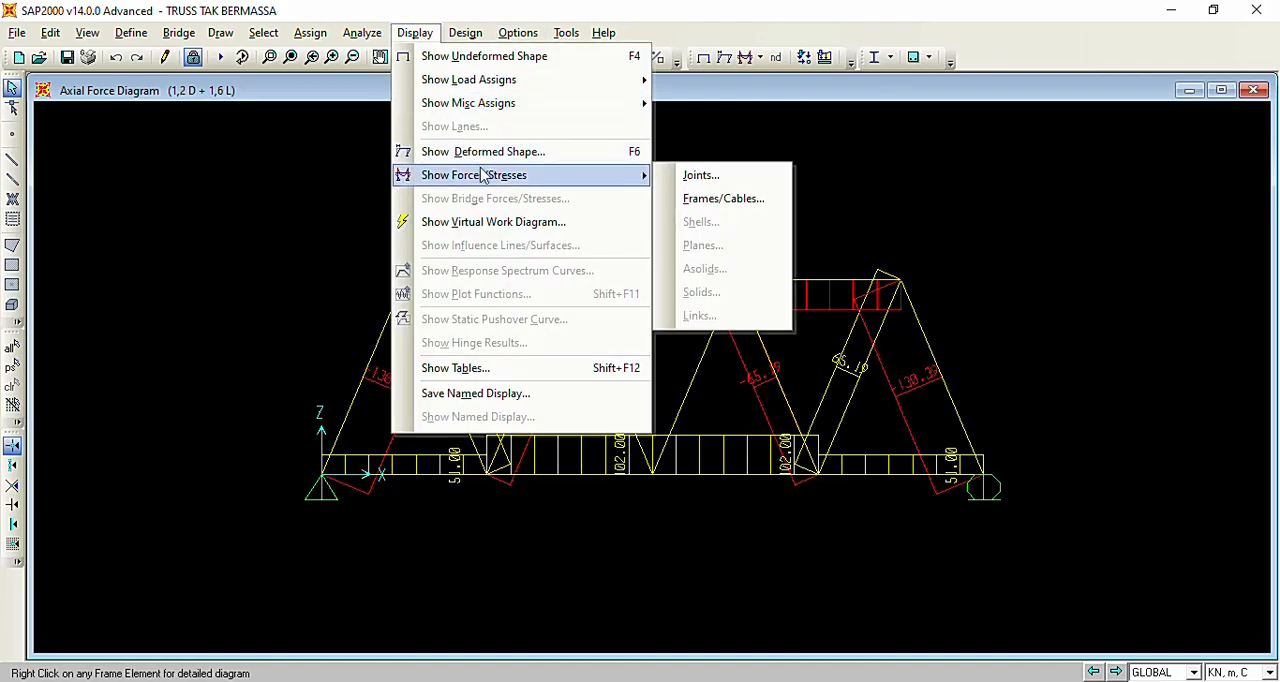
{"action": "left_click", "coordinate": [736, 199]}
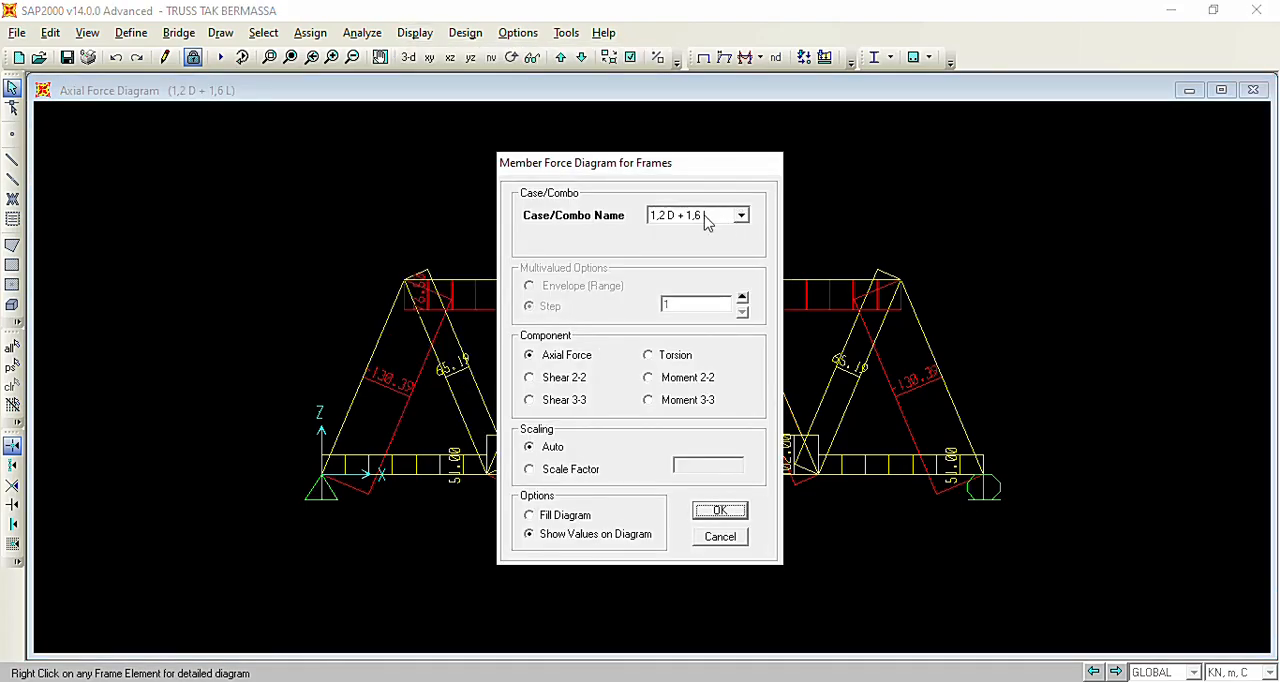
{"action": "left_click", "coordinate": [705, 220]}
{"action": "left_click", "coordinate": [712, 295]}
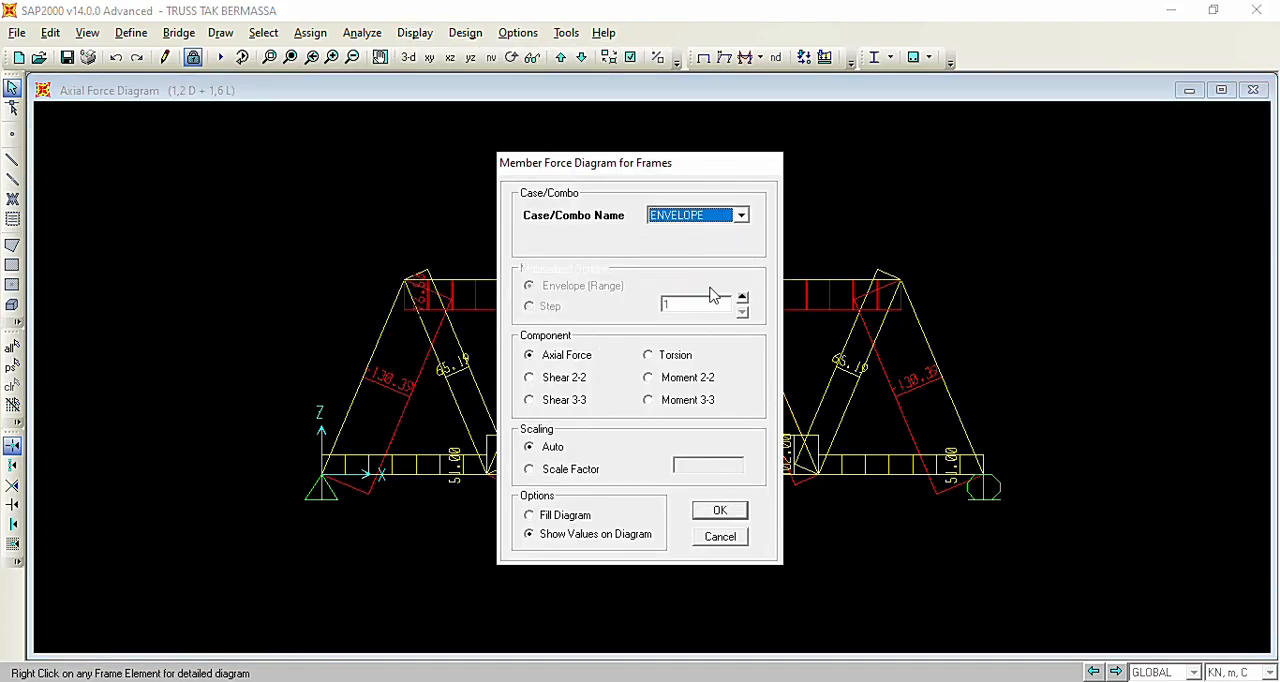
{"action": "left_click", "coordinate": [720, 511]}
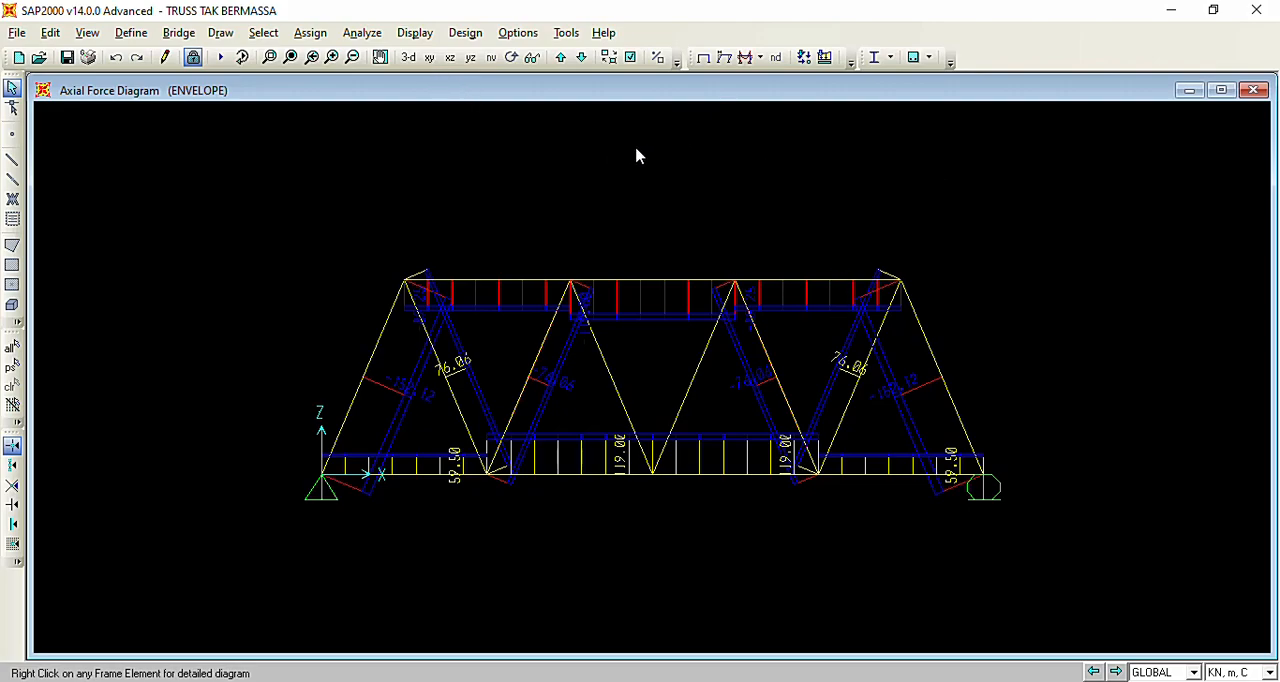
Display the members' Moment 3-3 diagram for the ENVELOPE combination with values on the diagram.
{"action": "left_click", "coordinate": [414, 40]}
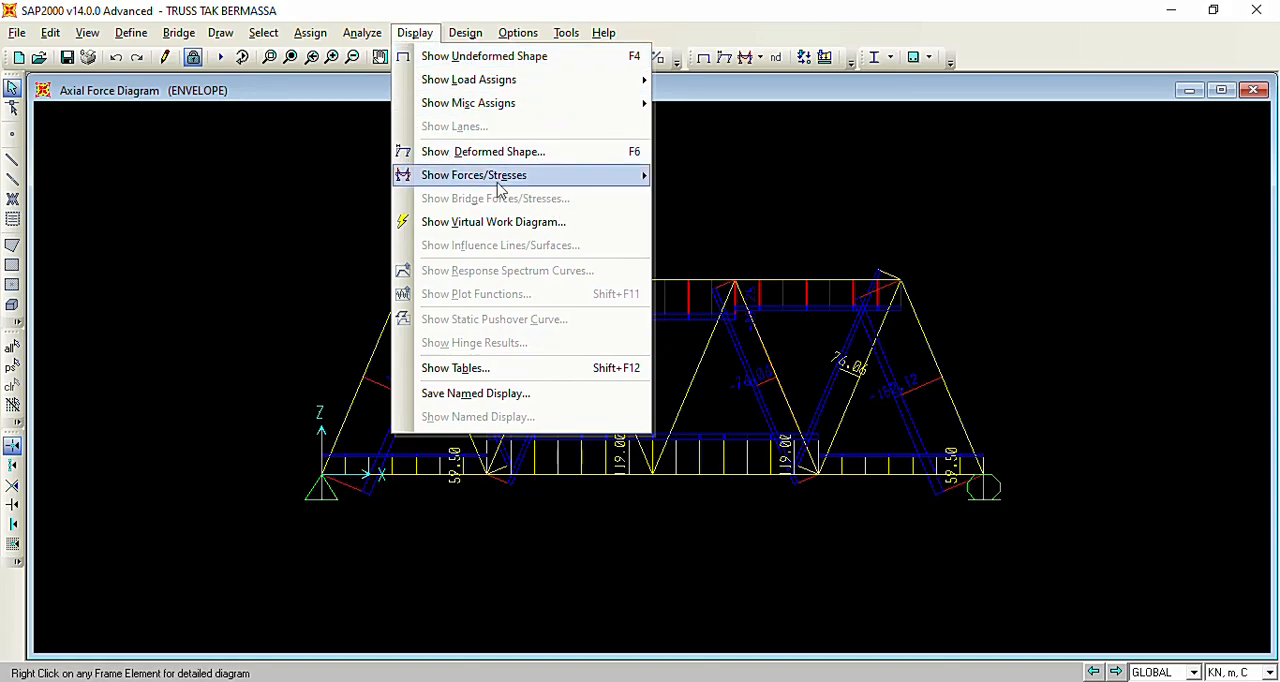
{"action": "mouse_move", "coordinate": [527, 177]}
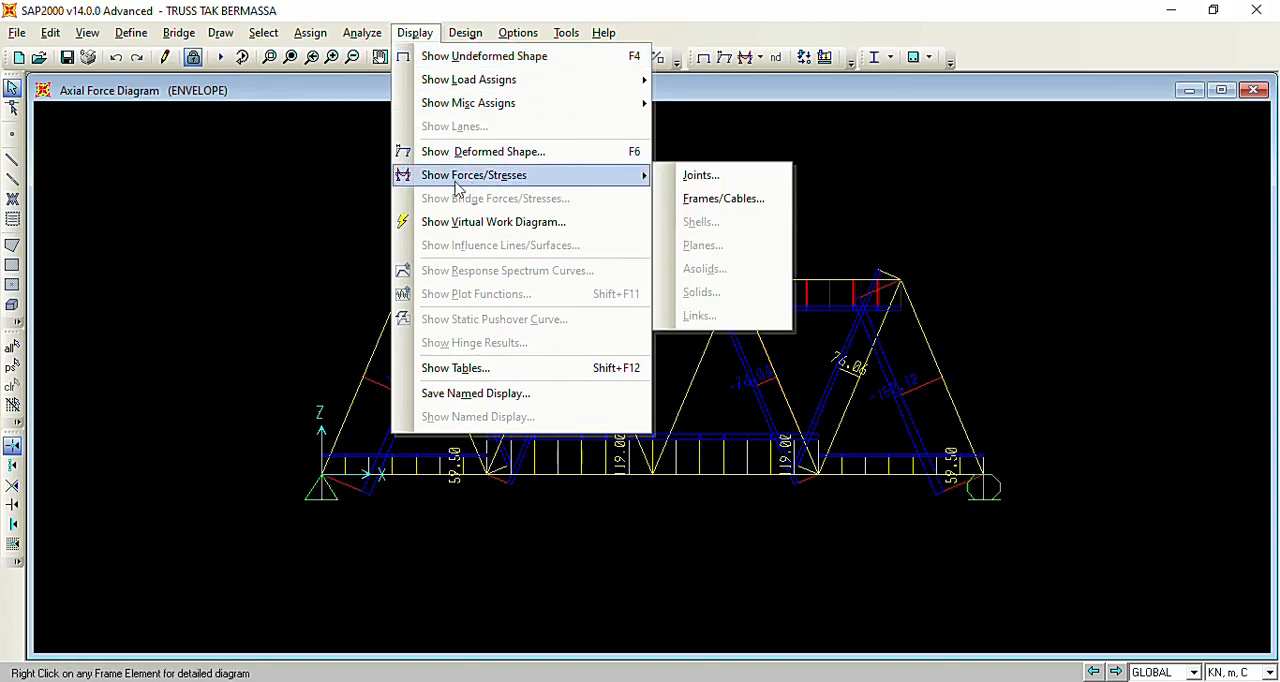
{"action": "left_click", "coordinate": [714, 200]}
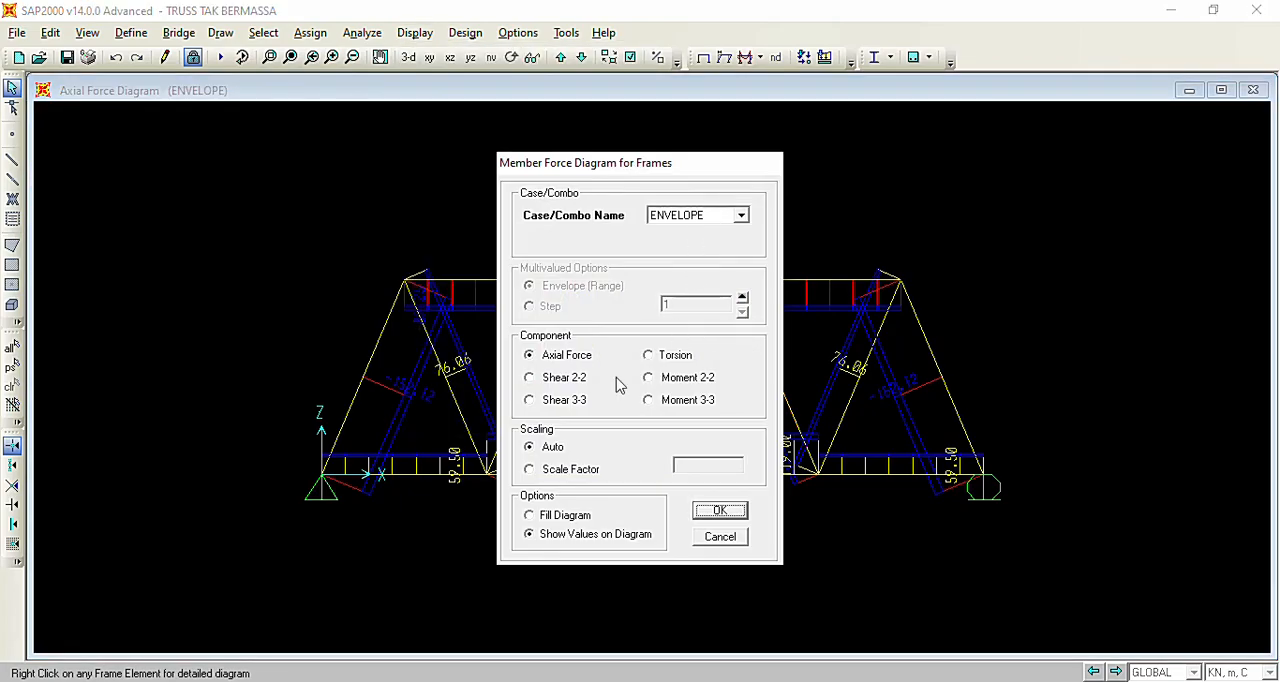
{"action": "left_click", "coordinate": [668, 403]}
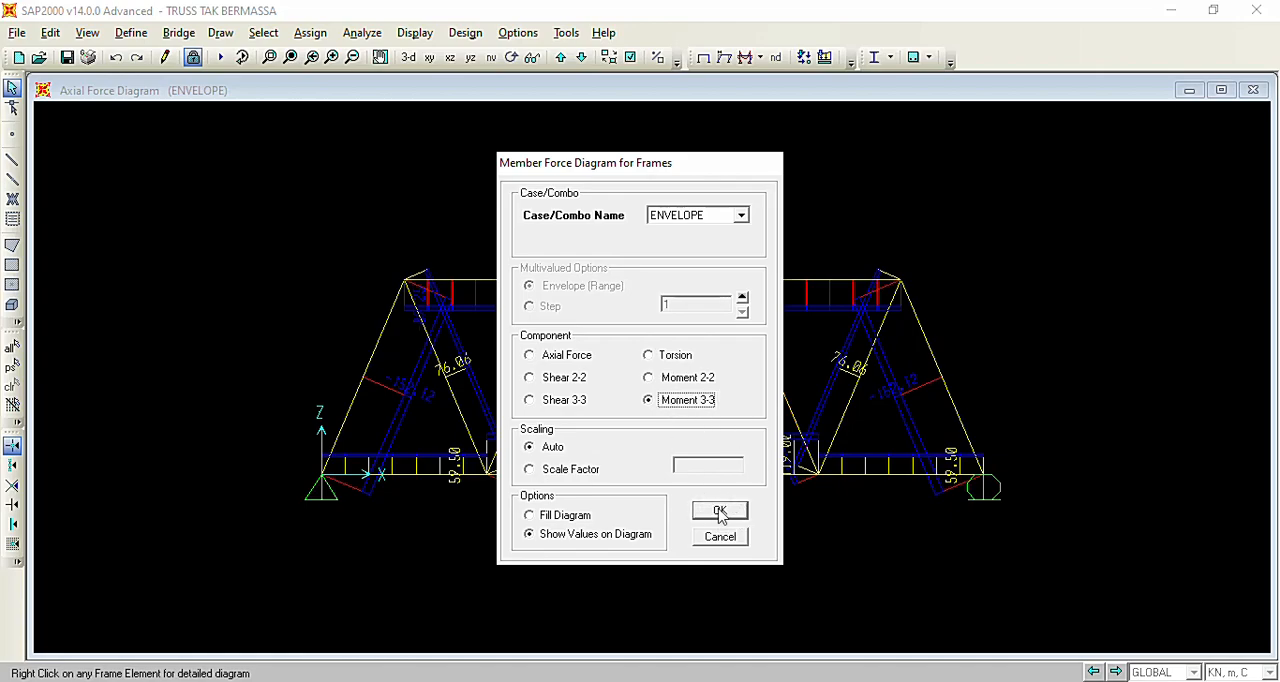
{"action": "left_click", "coordinate": [720, 512]}
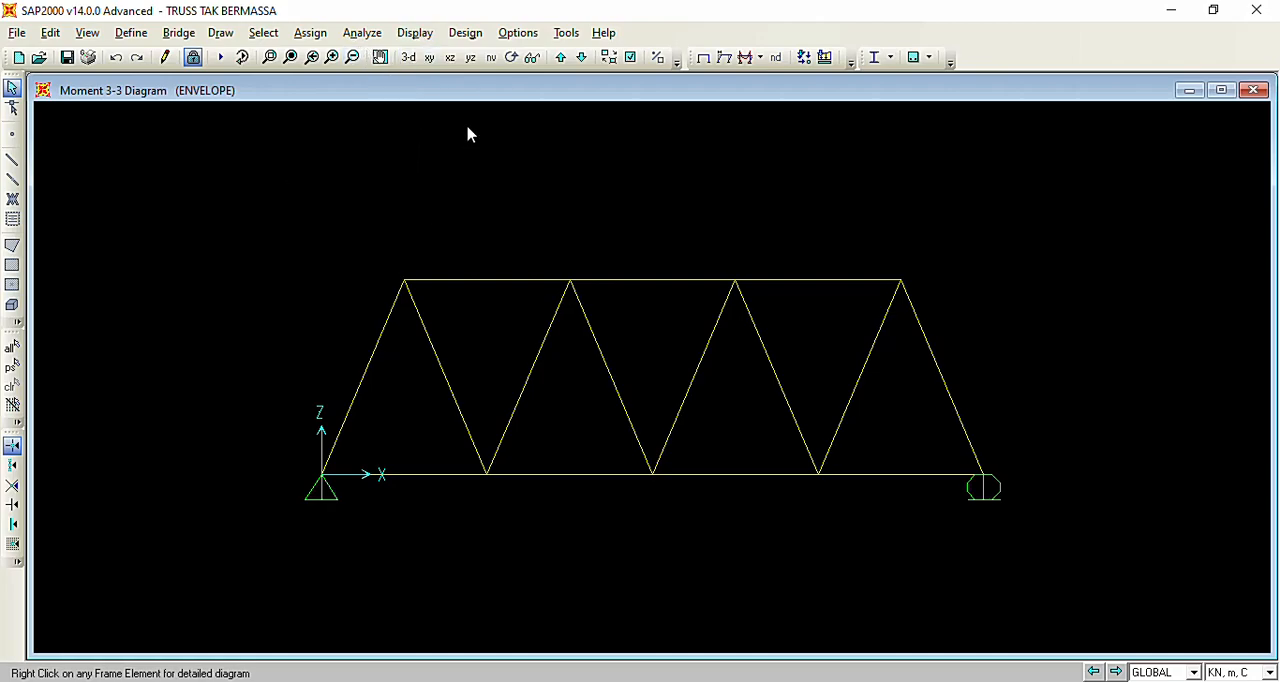
Display the members' Shear 2-2 diagram for ENVELOPE with values, then consult the Word assignment and return to SAP2000.
{"action": "left_click", "coordinate": [410, 33]}
{"action": "mouse_move", "coordinate": [478, 177]}
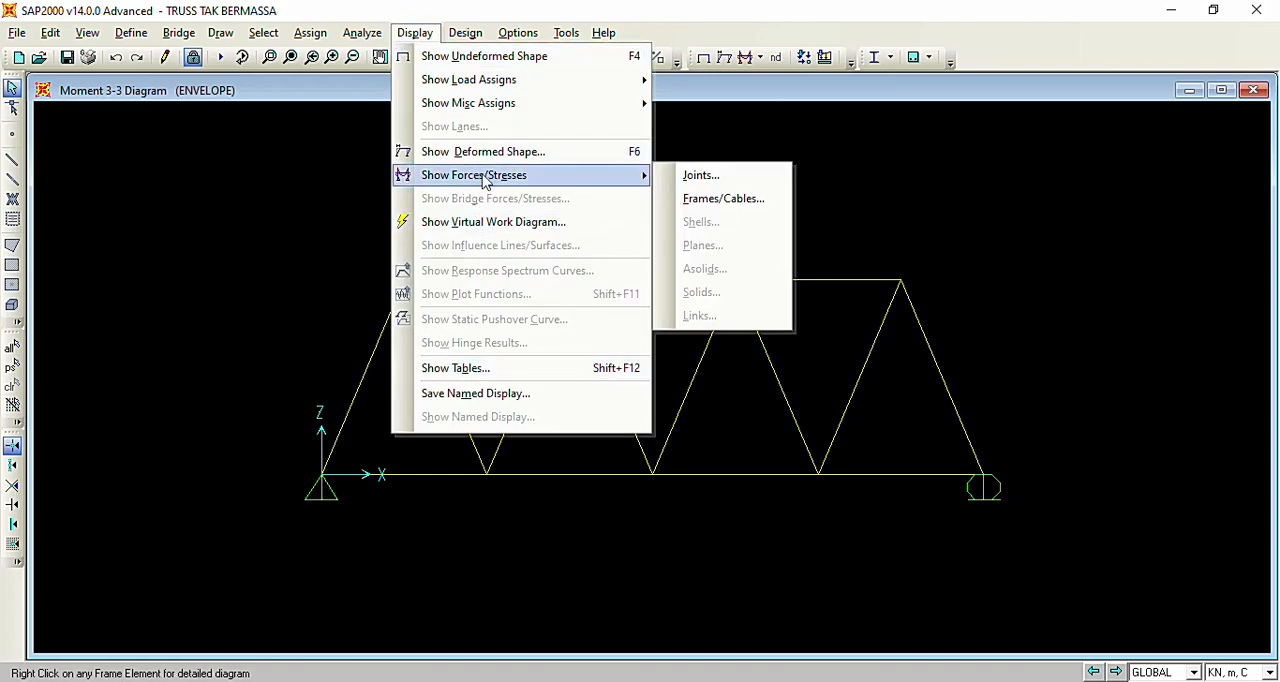
{"action": "left_click", "coordinate": [706, 198]}
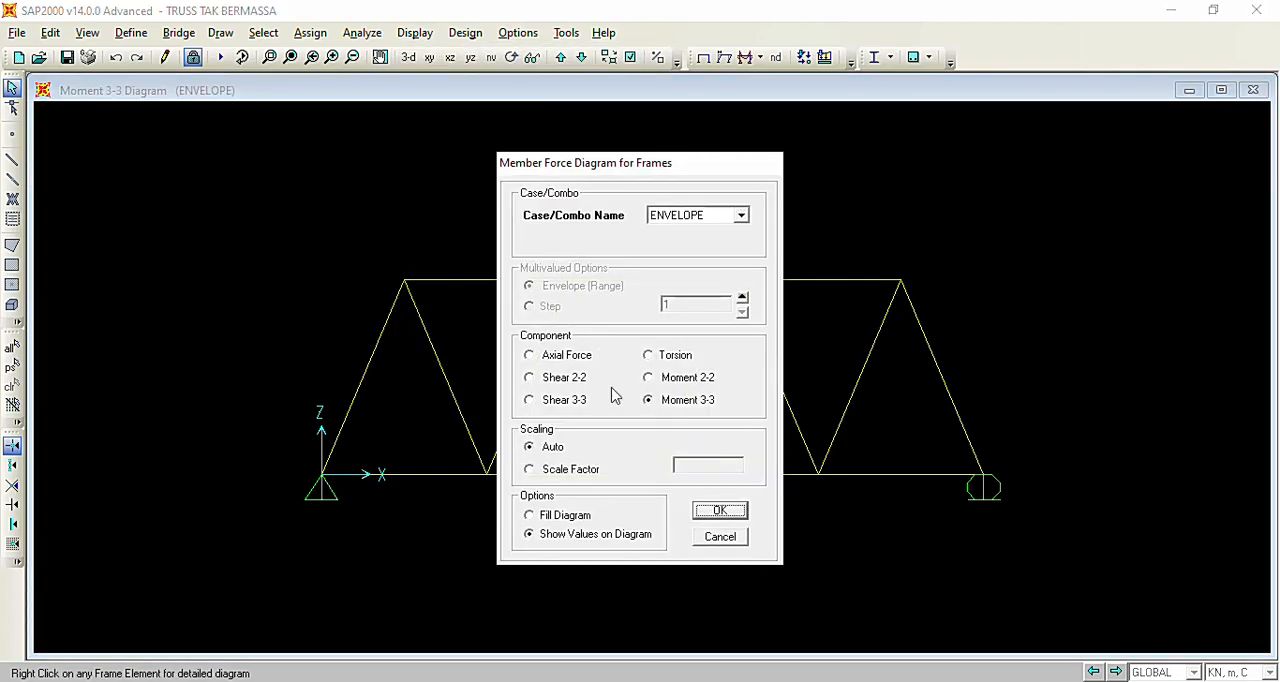
{"action": "left_click", "coordinate": [532, 381]}
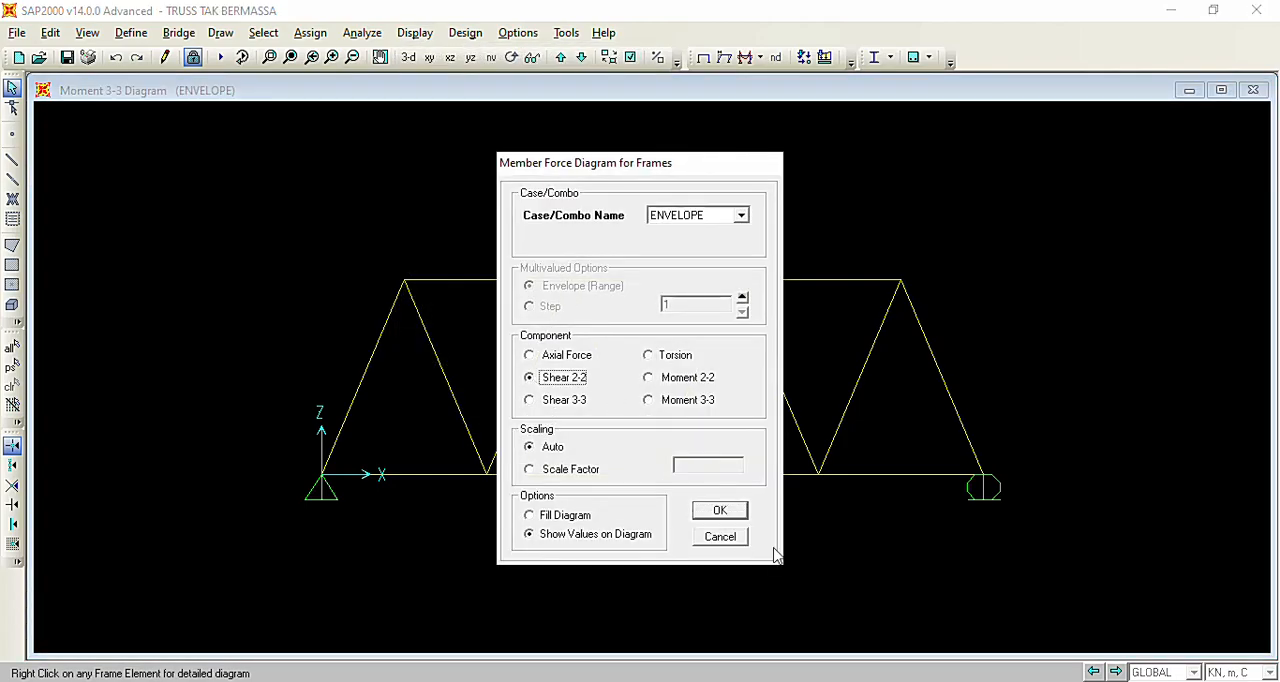
{"action": "left_click", "coordinate": [720, 511]}
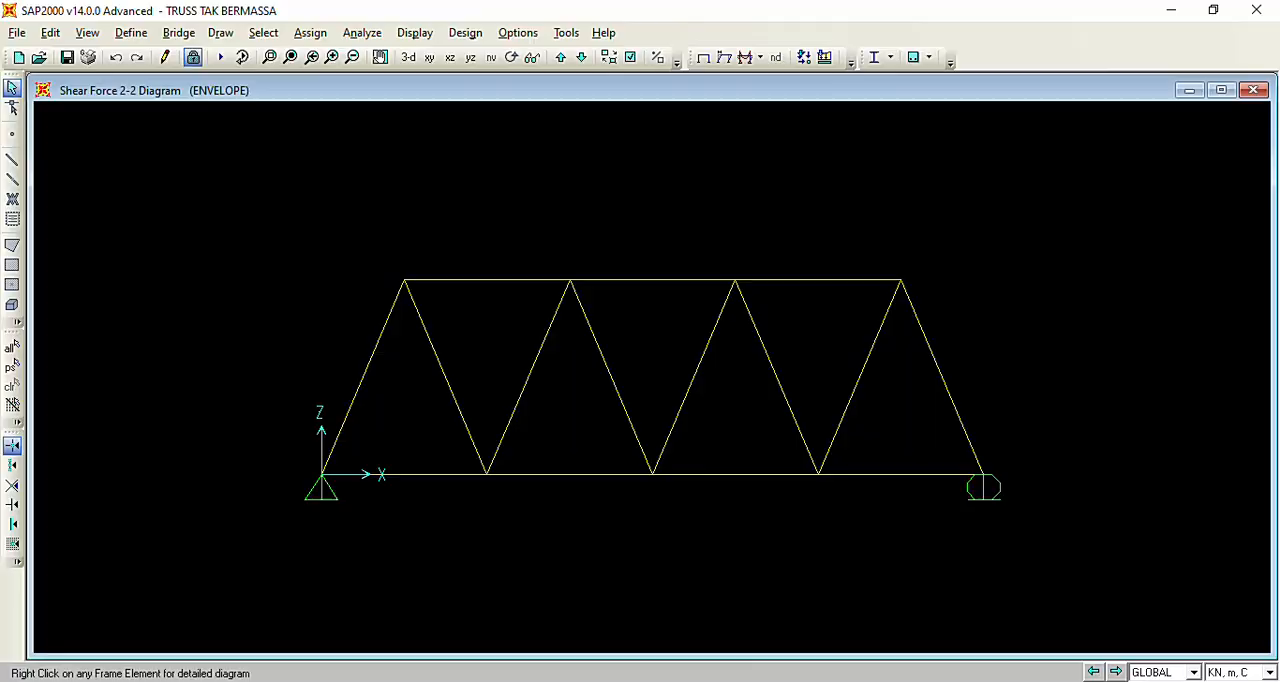
{"action": "left_click", "coordinate": [722, 681]}
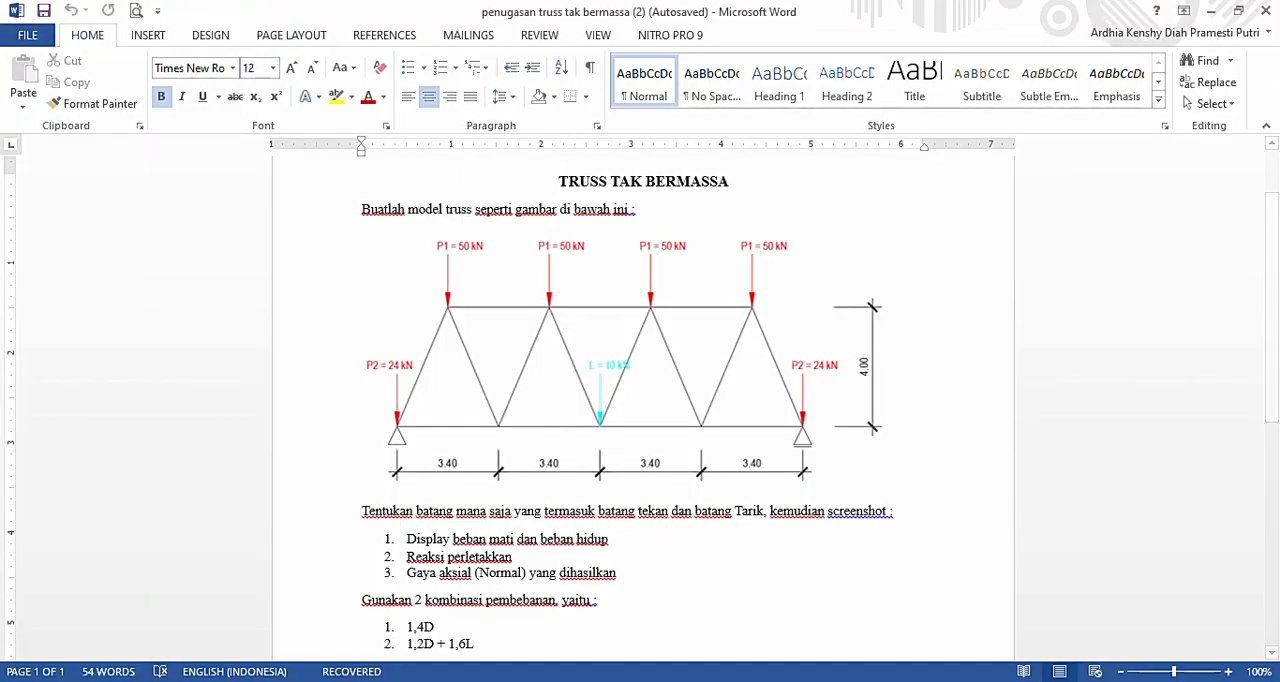
{"action": "left_click", "coordinate": [662, 681]}
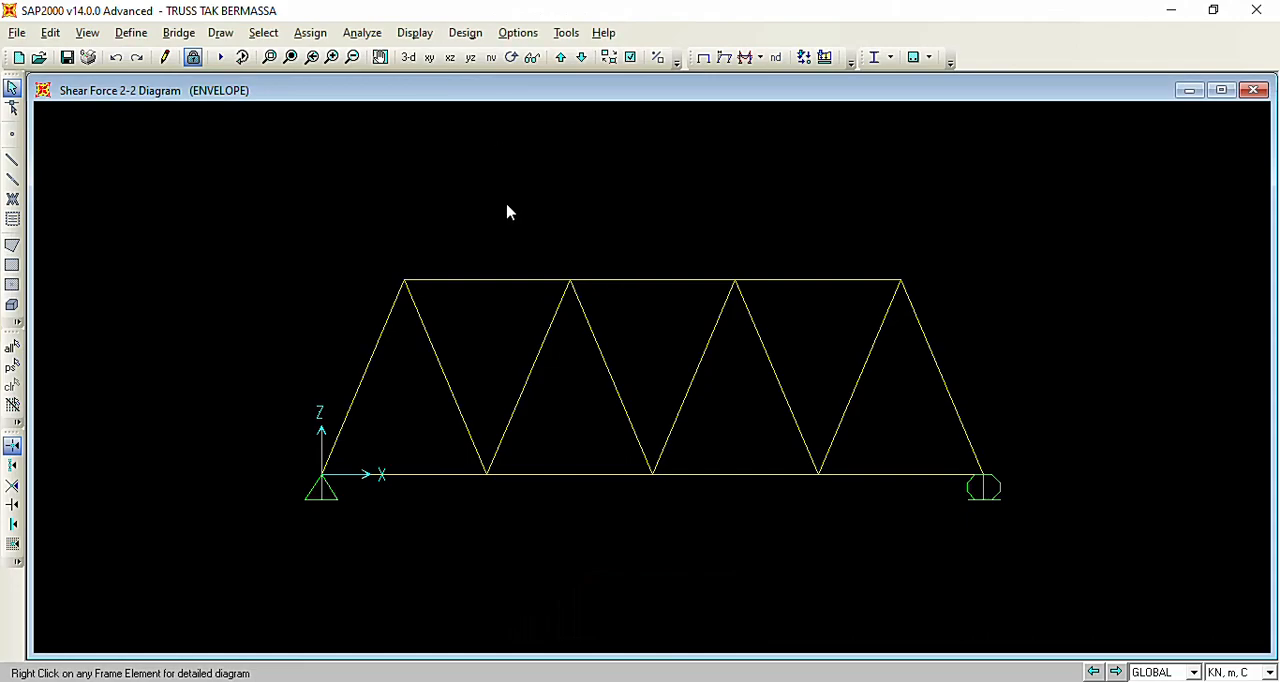